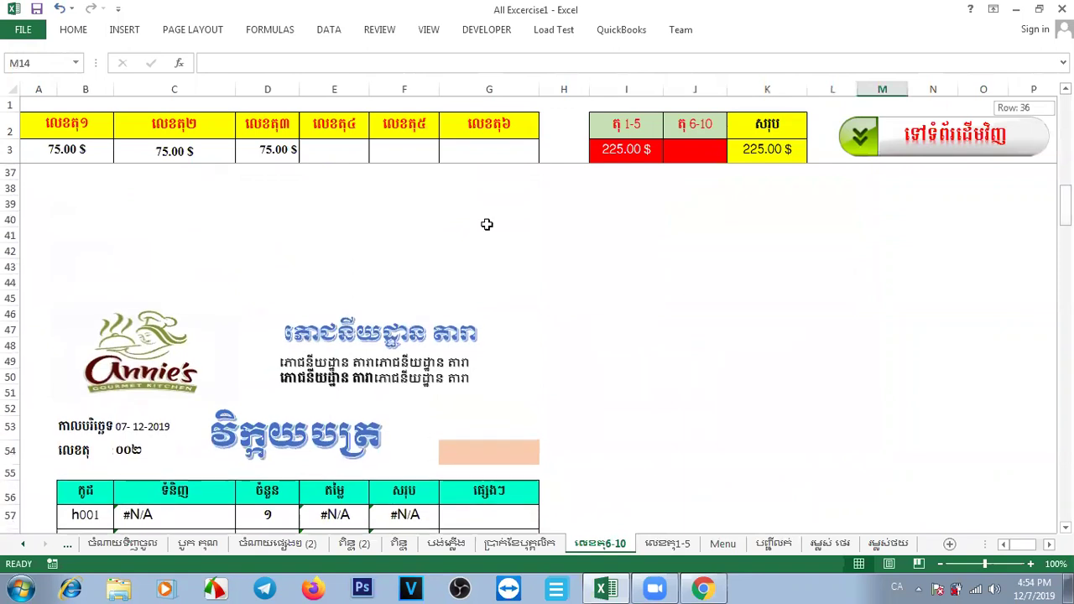
Step: Delete the rows of the duplicate invoices from row 44 downward and remove the leftover logo picture
drag(10, 282, 12, 447)
right_click(12, 447)
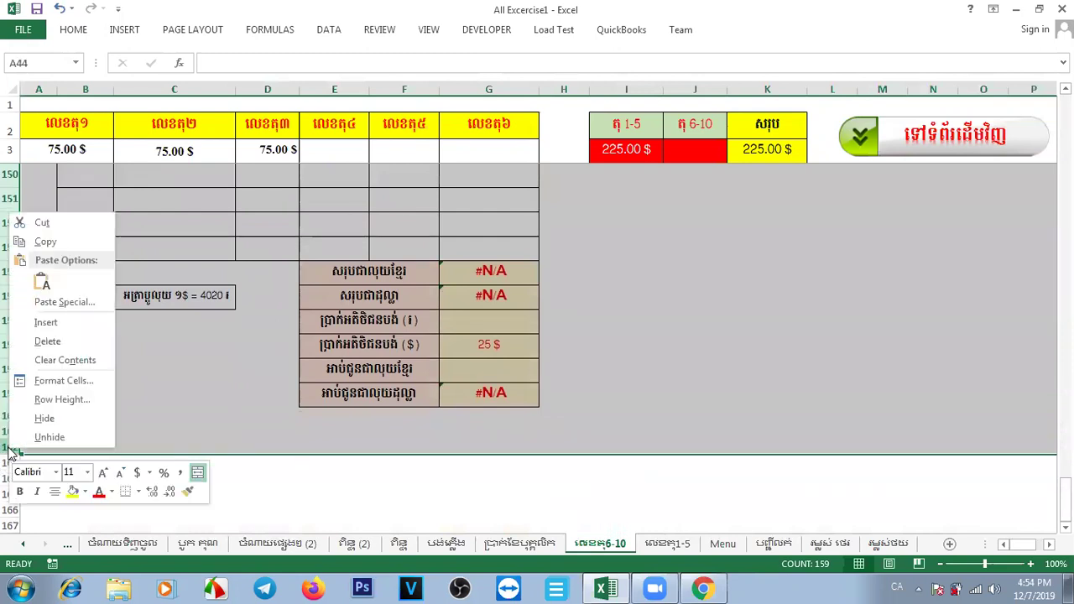
click(67, 338)
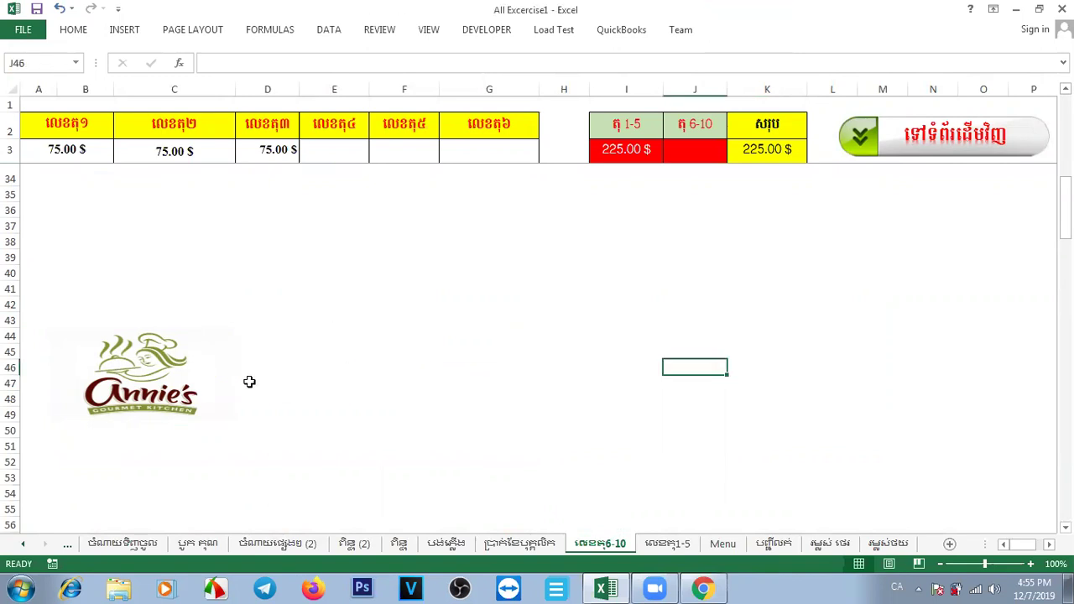
click(141, 398)
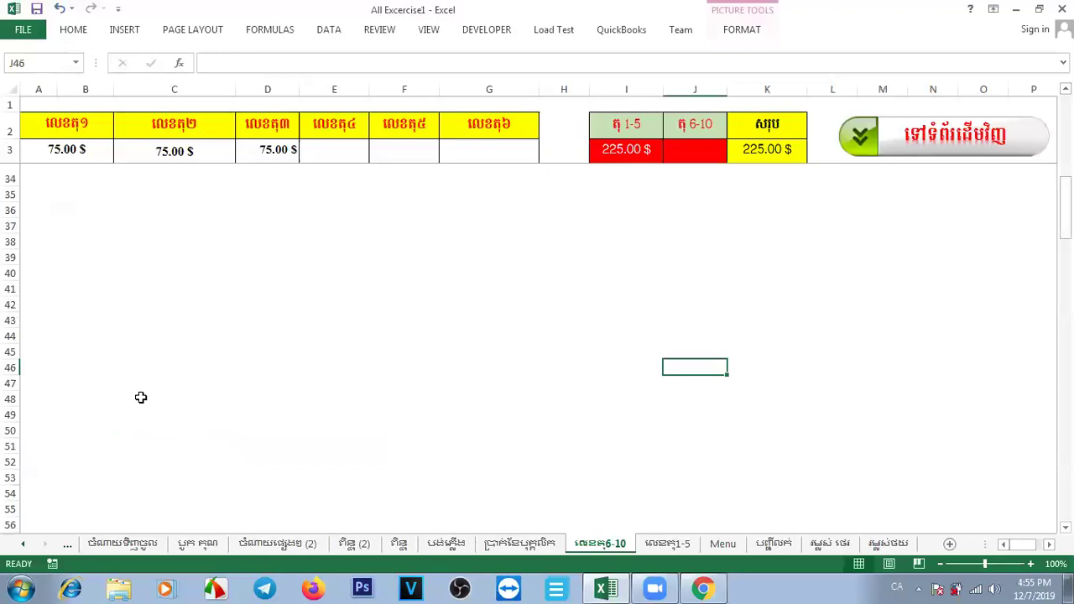
click(355, 362)
drag(1065, 220, 1064, 182)
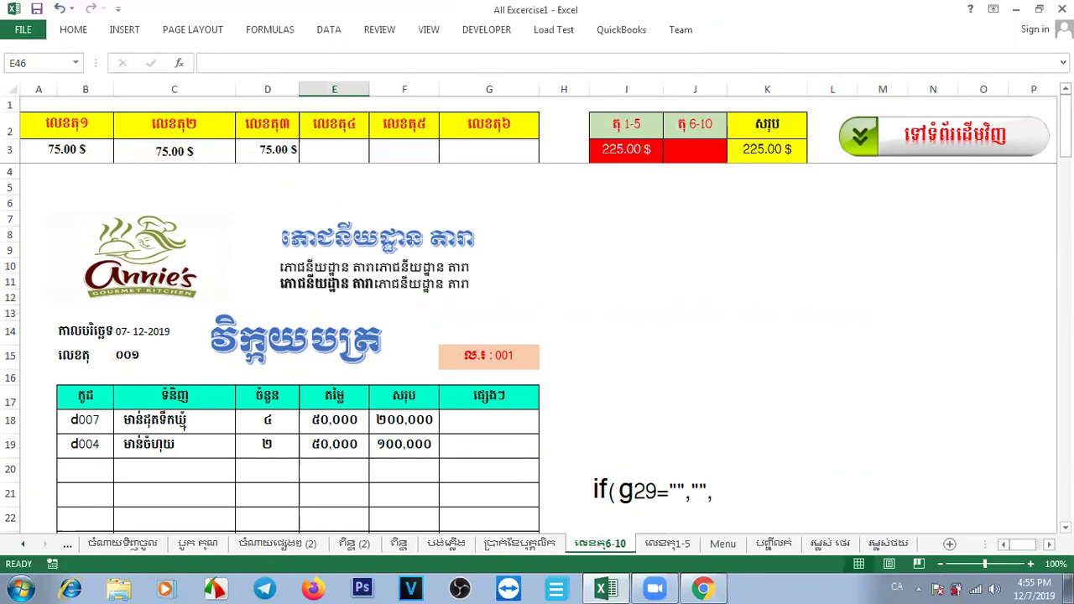
Step: Preview the invoice sheet for printing and return to the worksheet so its page breaks are marked
click(653, 289)
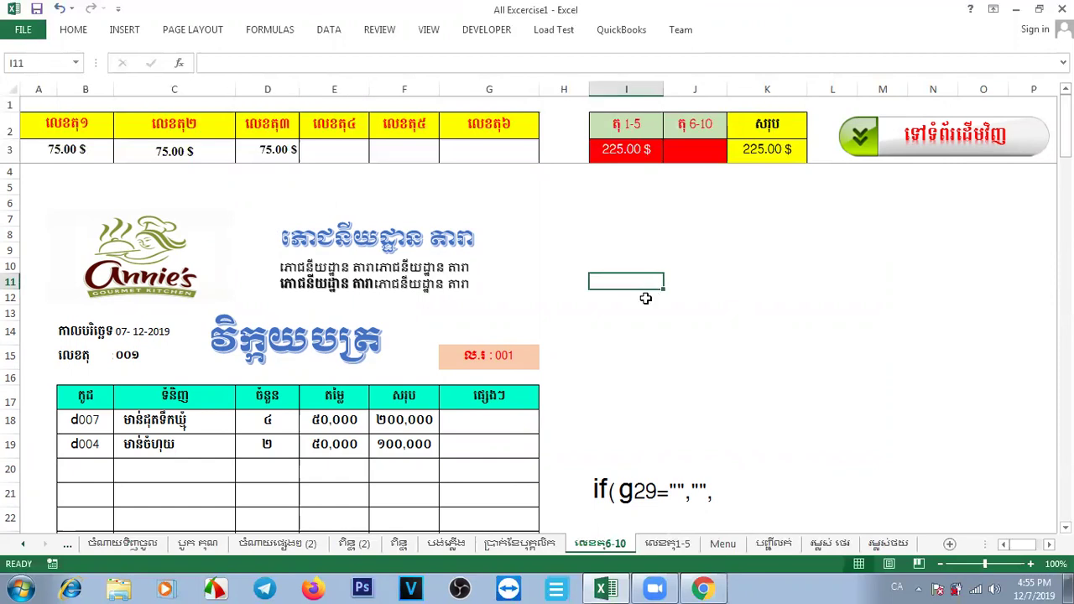
click(608, 338)
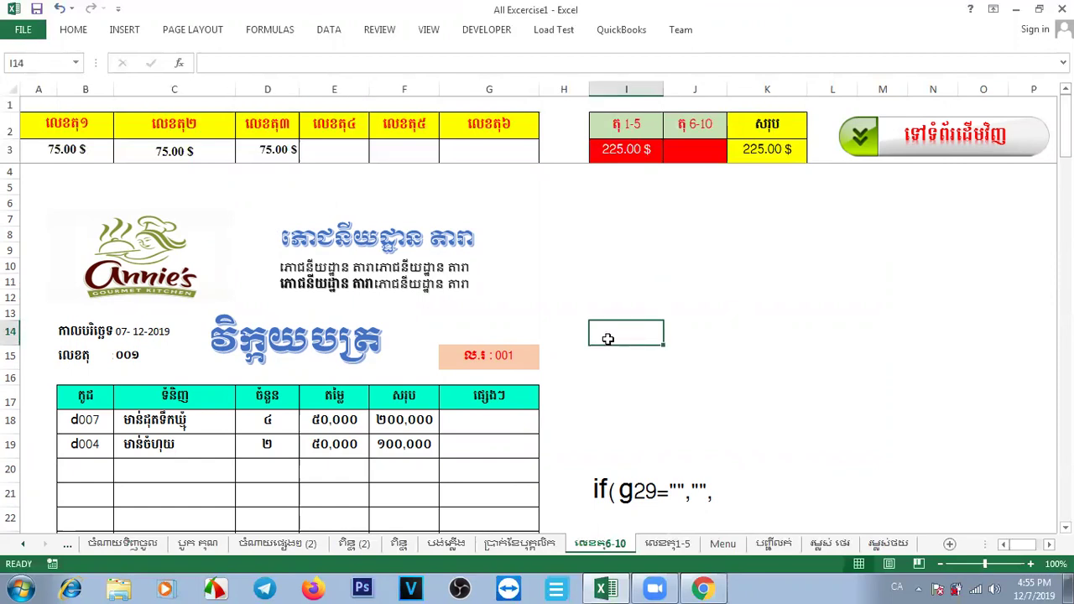
key(ctrl+p)
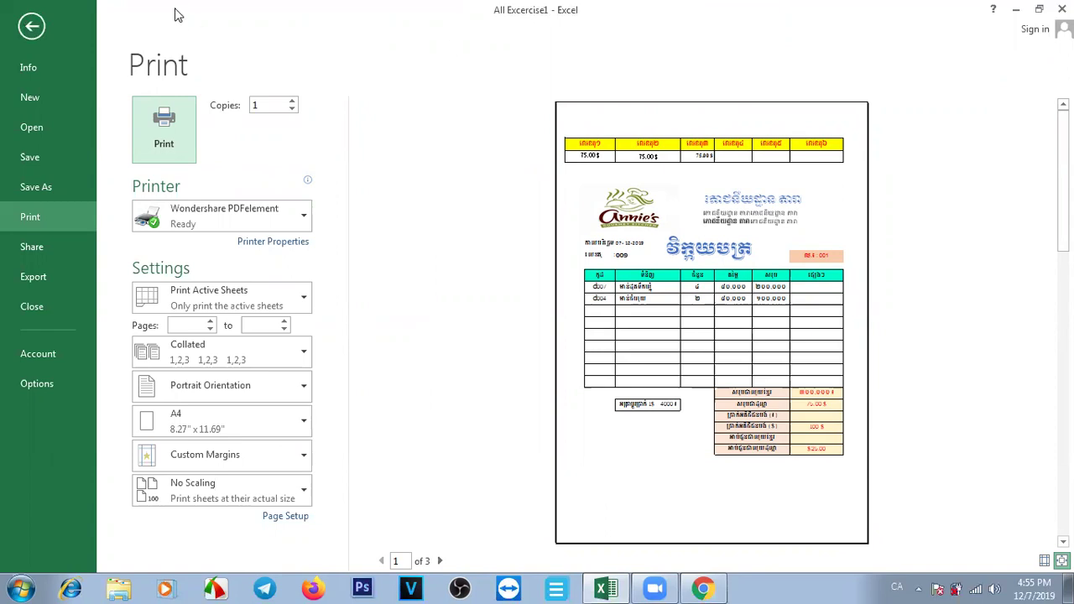
click(32, 26)
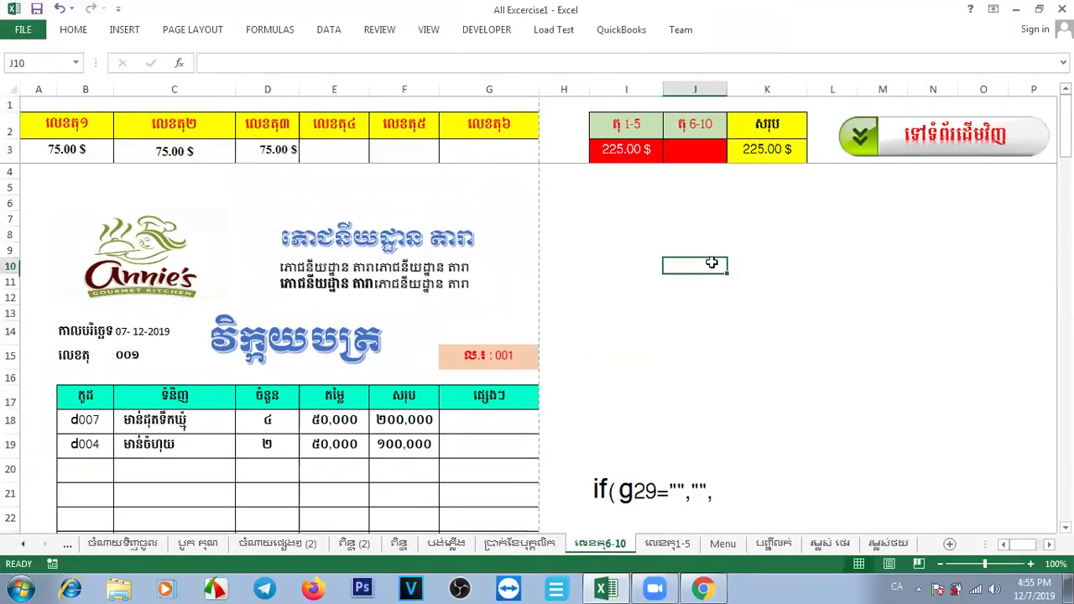
Step: Copy the first-page invoice block starting at A4 in columns A to G and paste it at A43 on the second page
click(941, 564)
click(941, 564)
click(941, 564)
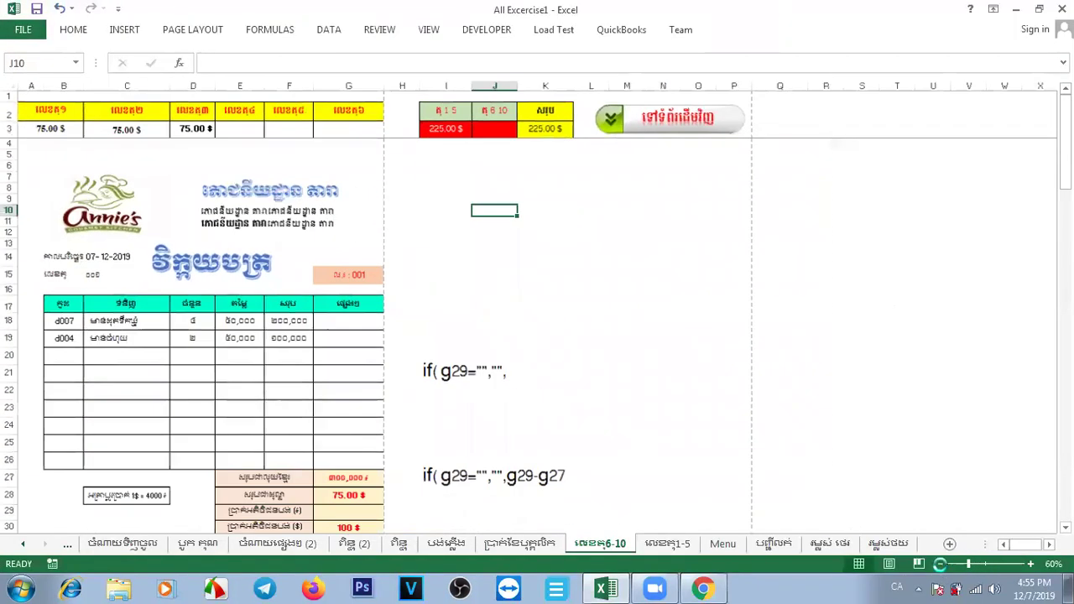
click(941, 564)
click(941, 564)
click(941, 564)
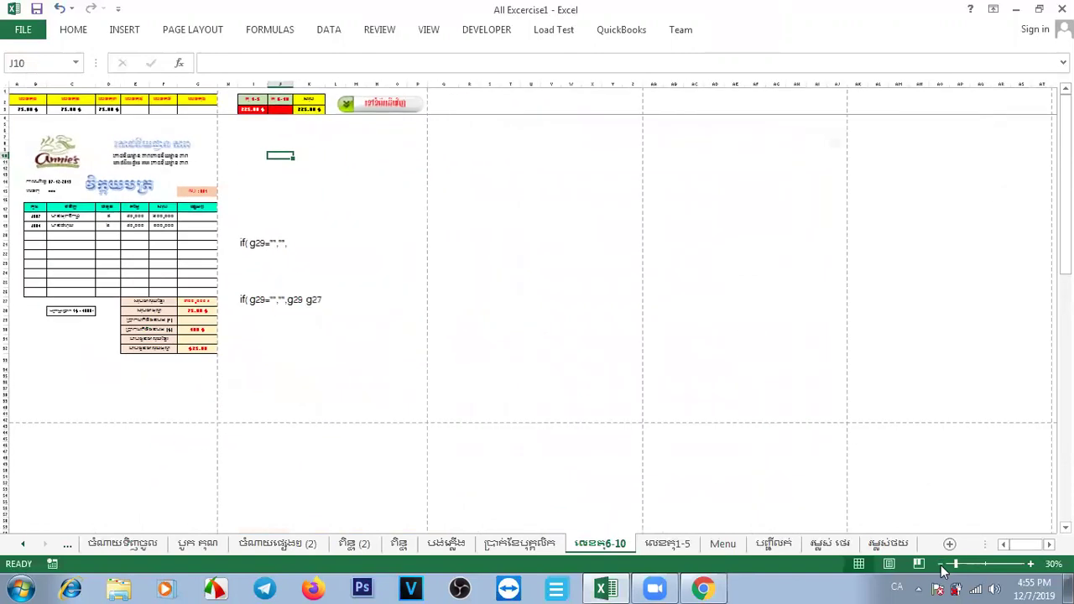
click(941, 564)
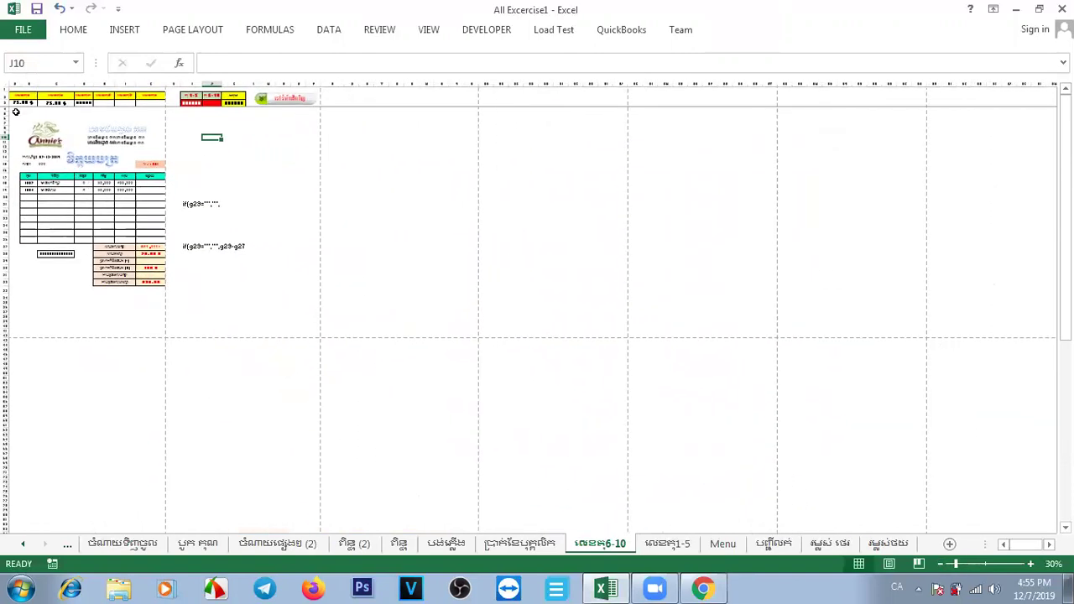
drag(12, 108, 163, 341)
key(ctrl+c)
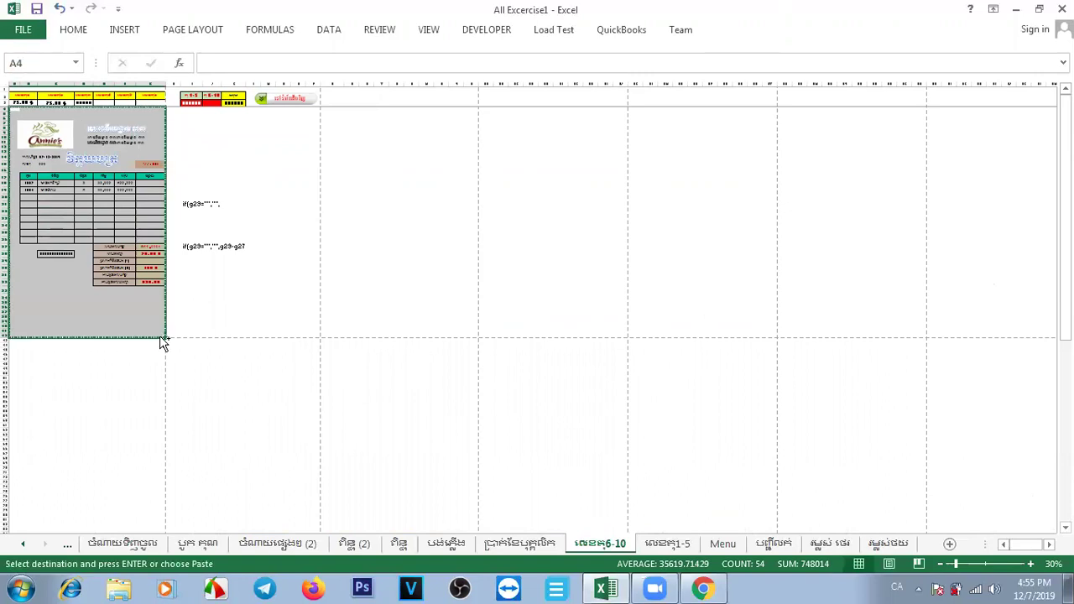
click(12, 342)
key(Up)
key(ctrl+v)
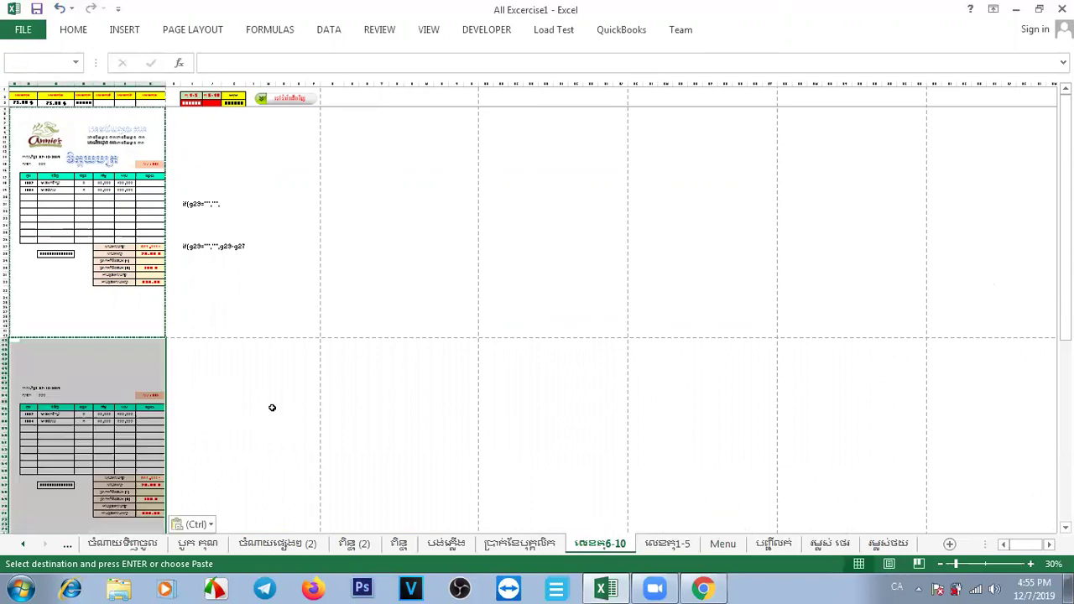
Step: Paste the copied invoice block at A87 and A131, at the starts of the next two pages
scroll(304, 415, down, 15)
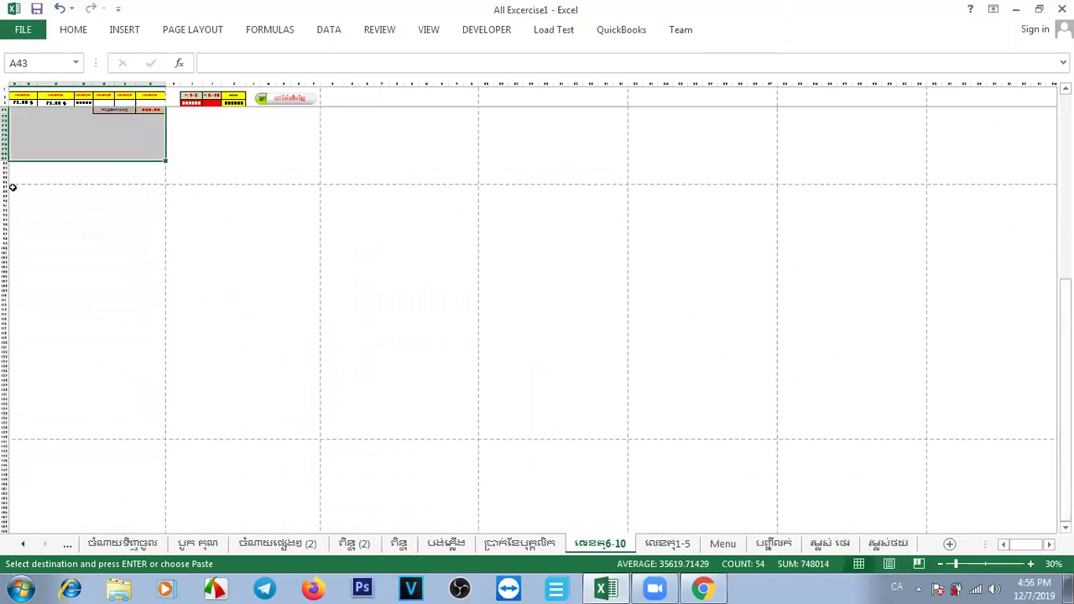
click(12, 188)
key(ctrl+v)
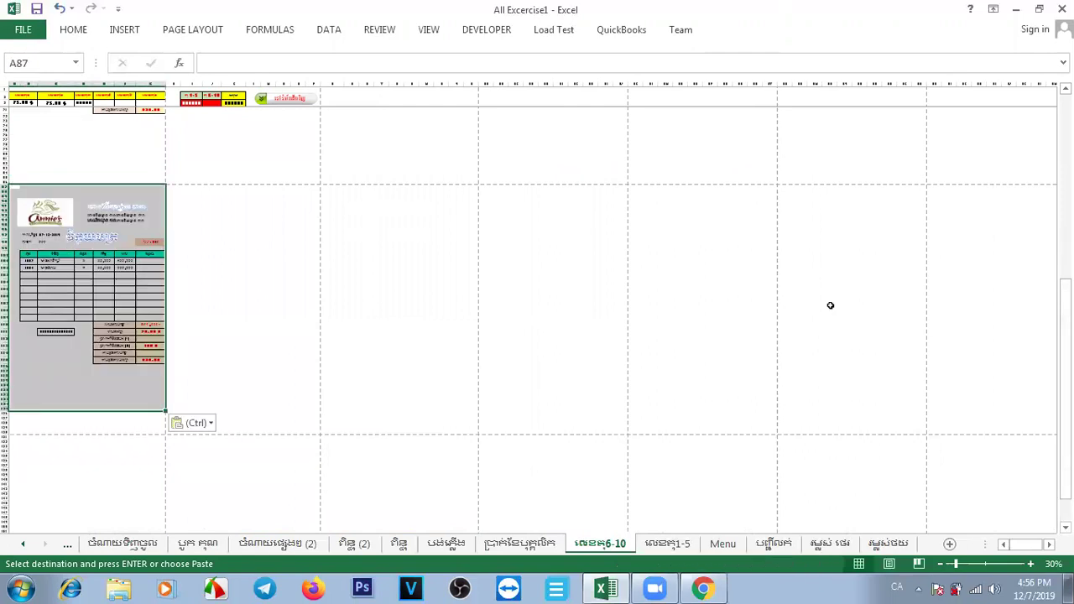
drag(1066, 353, 1065, 372)
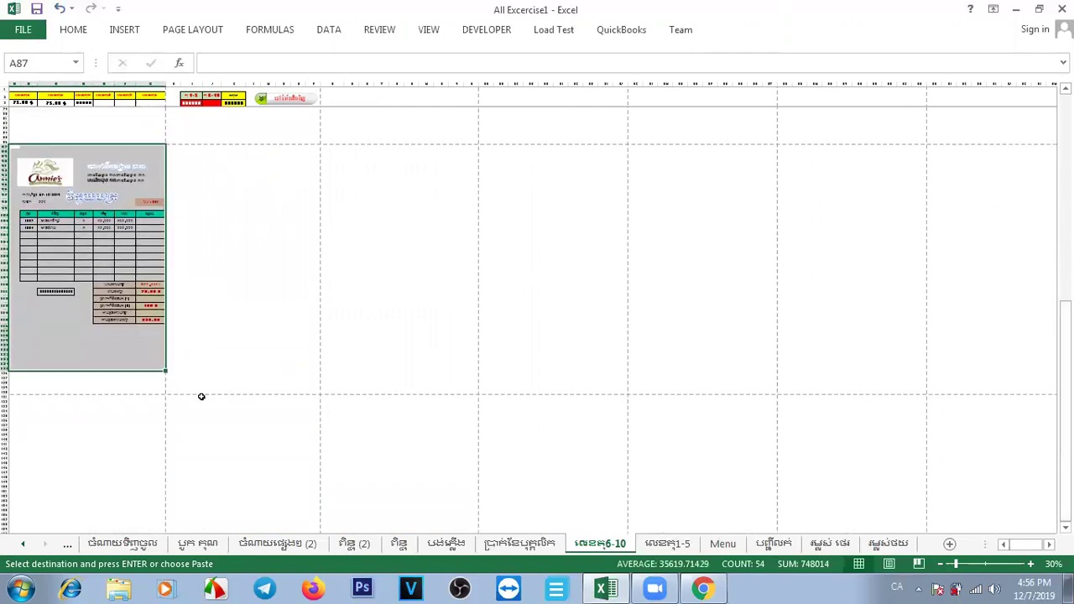
click(11, 399)
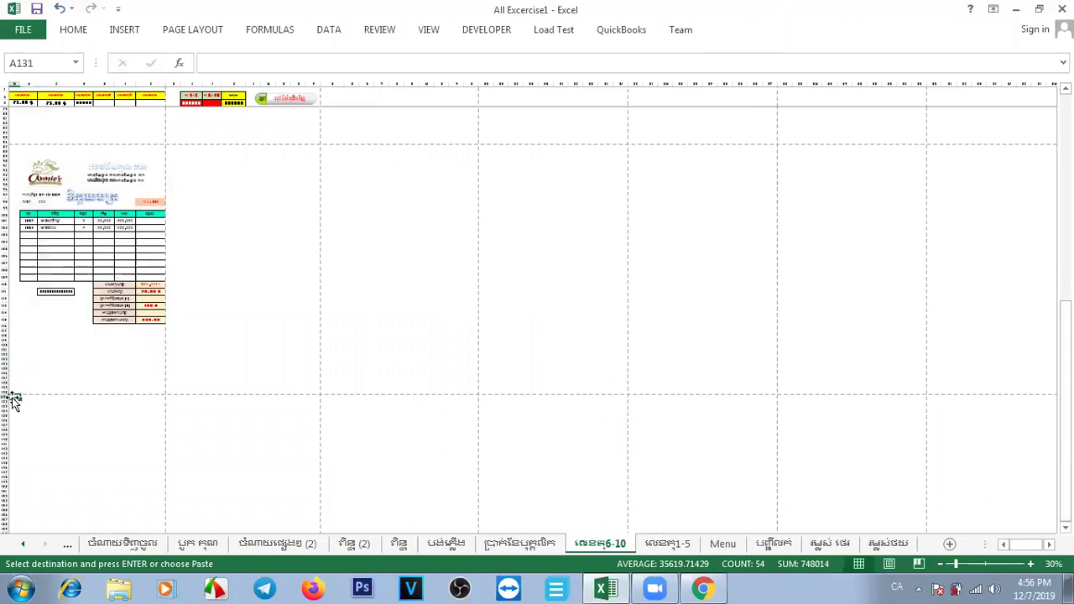
key(ctrl+v)
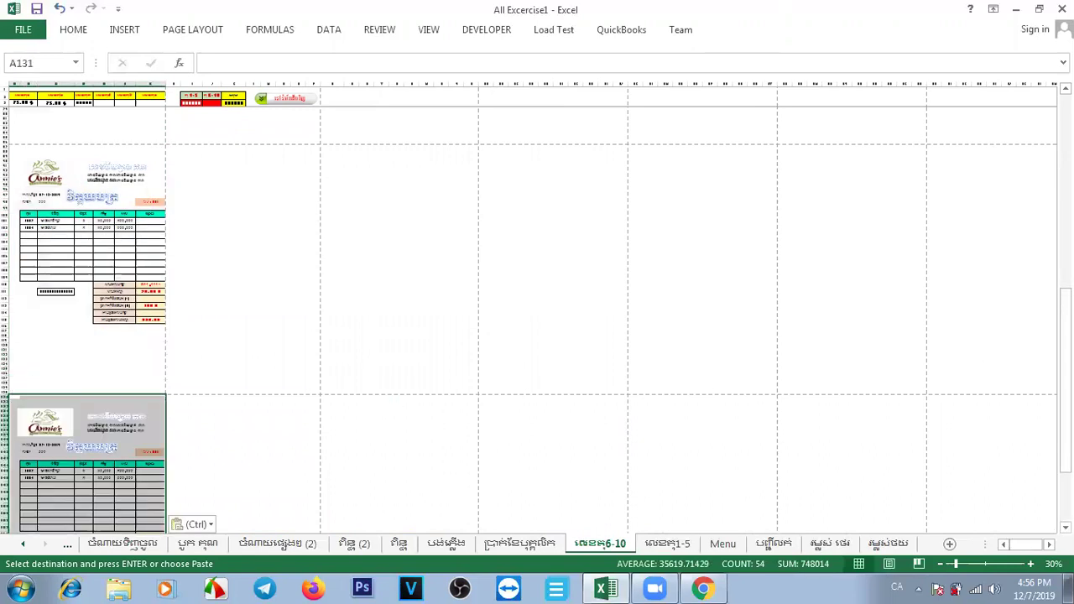
Step: Restore the sheet zoom to 100% at the first invoice and clear the copy selection
drag(1065, 378, 1065, 357)
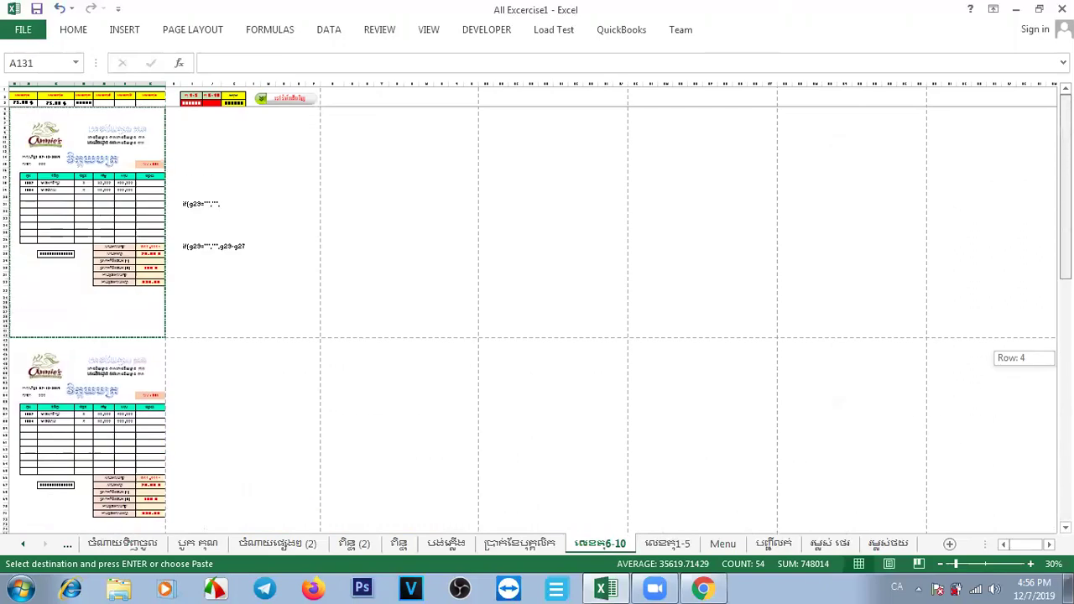
click(1031, 564)
click(1031, 564)
click(1031, 564)
click(1031, 564)
click(1031, 564)
click(1031, 564)
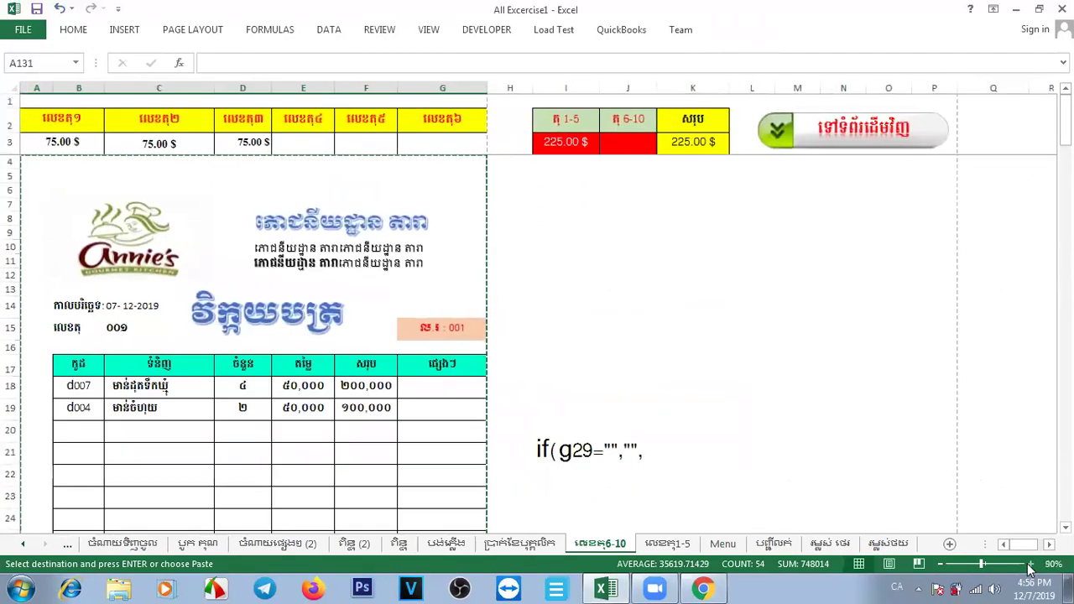
click(1031, 564)
click(741, 377)
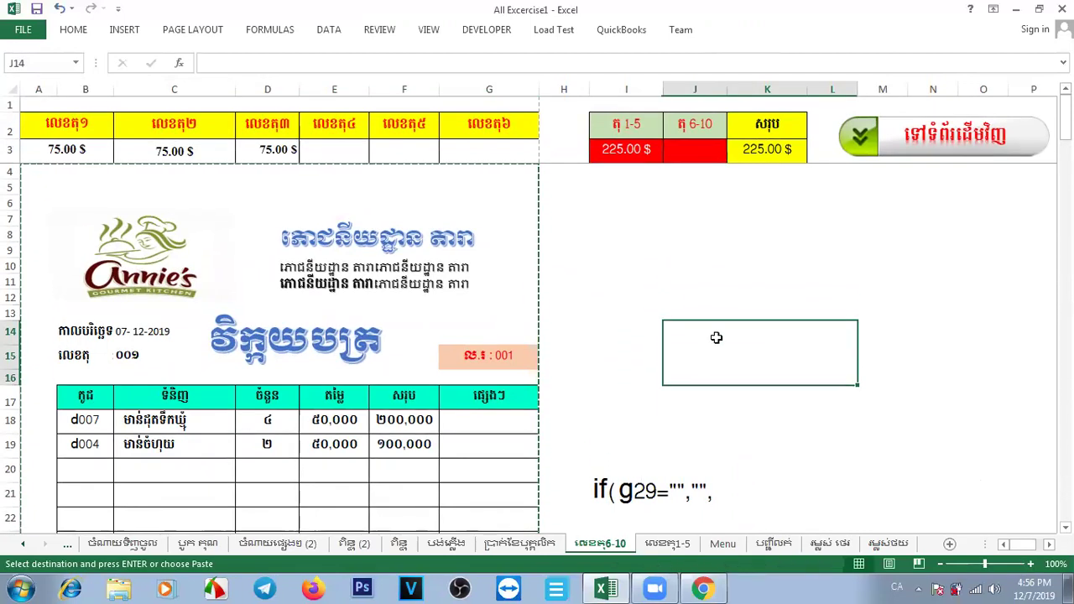
key(Escape)
click(676, 286)
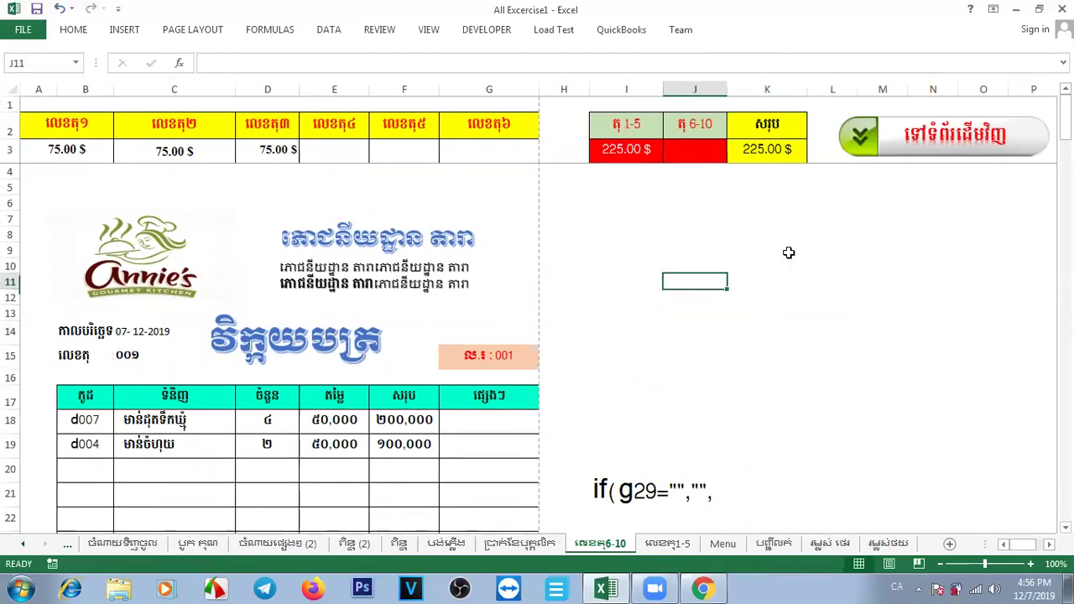
Step: Unfreeze the panes so that the summary rows 1 to 3 scroll with the rest of the sheet
drag(1064, 118, 6, 162)
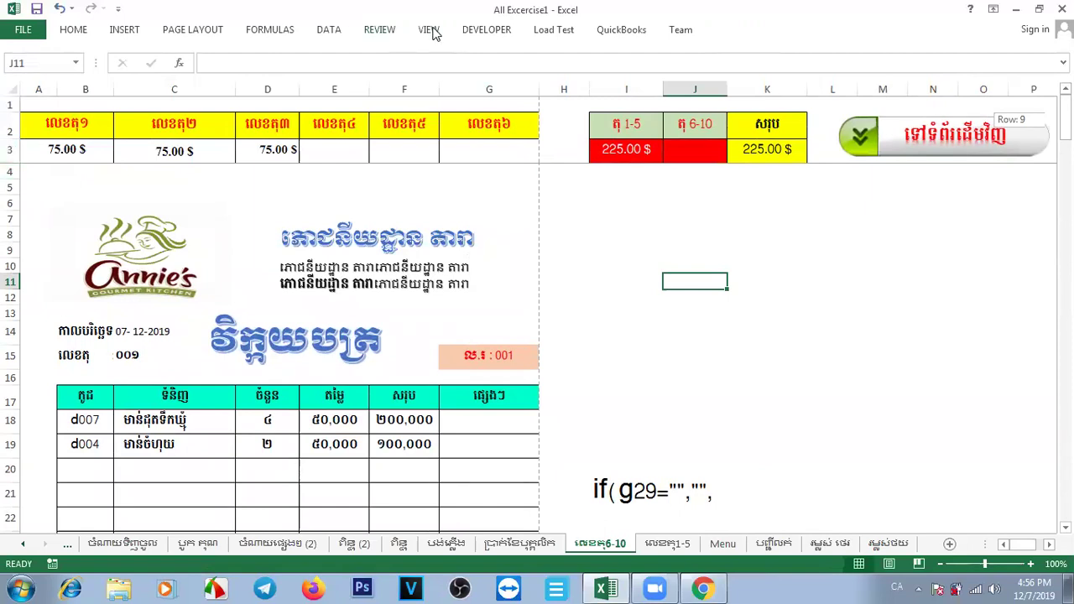
click(391, 32)
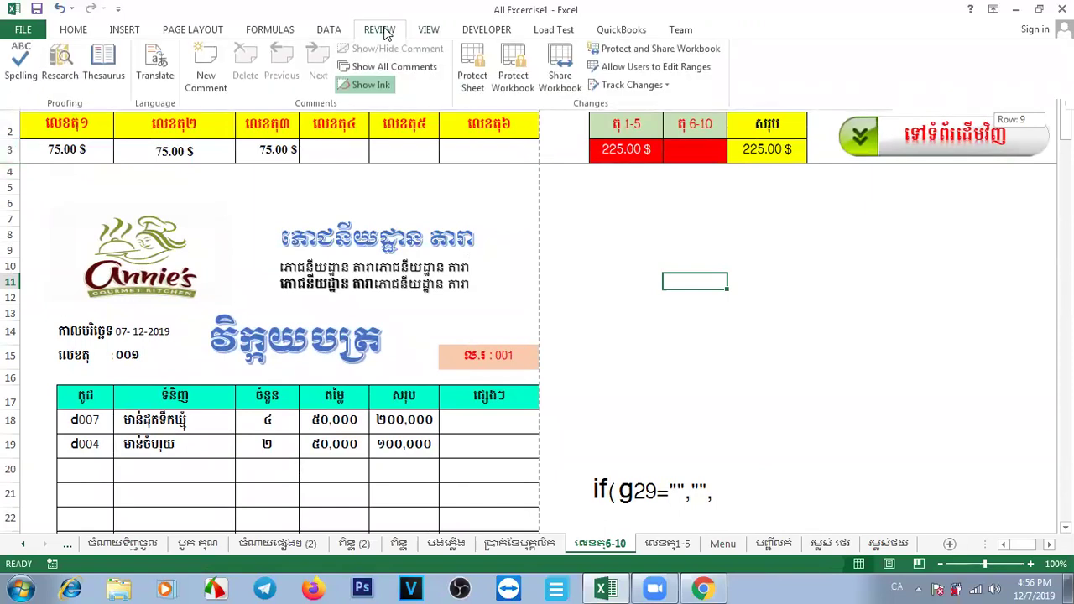
click(429, 30)
click(509, 81)
click(554, 118)
mouse_move(1065, 124)
mouse_down()
mouse_move(1065, 139)
mouse_move(1065, 126)
mouse_up()
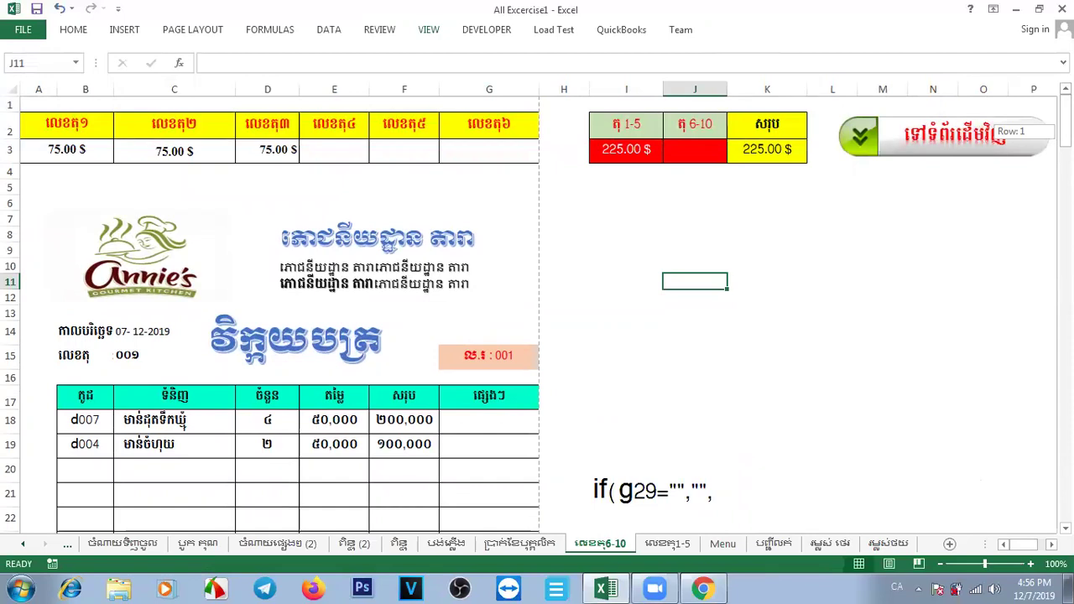
click(11, 149)
click(746, 310)
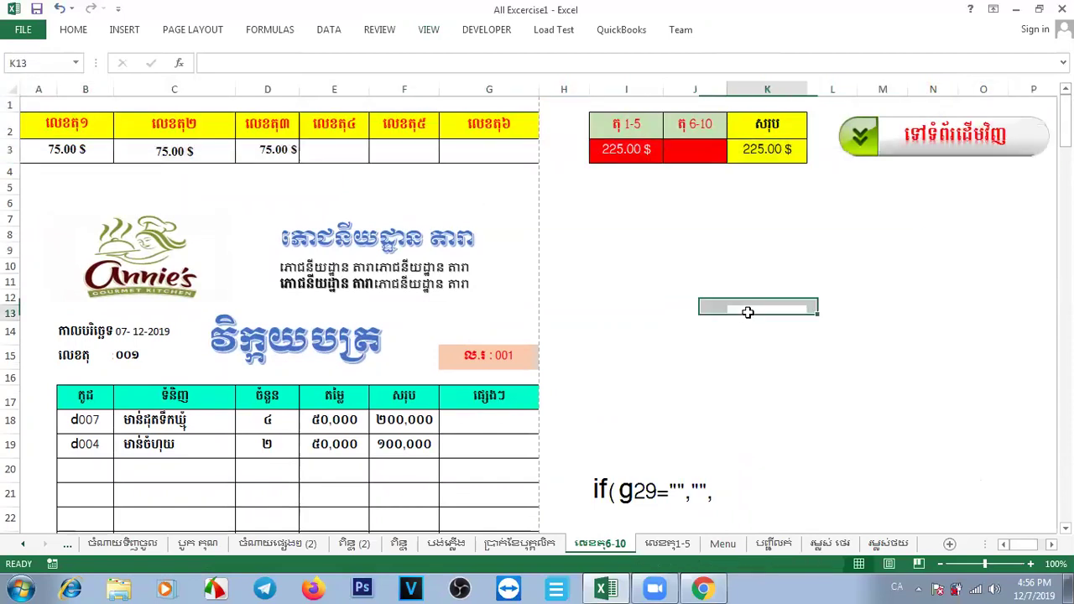
mouse_move(1065, 125)
mouse_down()
mouse_move(1065, 239)
mouse_move(1066, 126)
mouse_up()
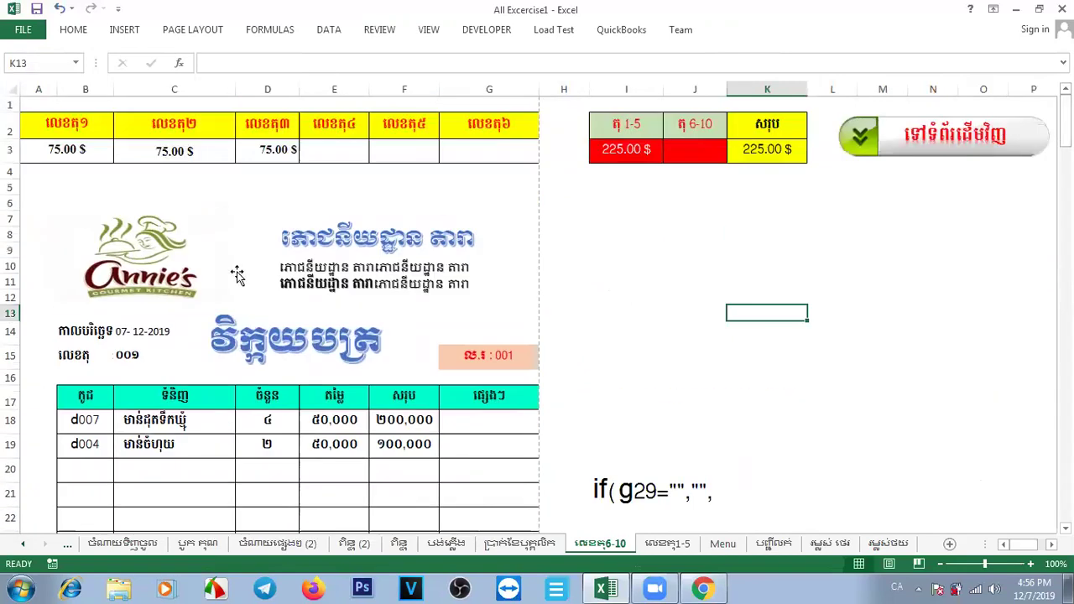
click(12, 153)
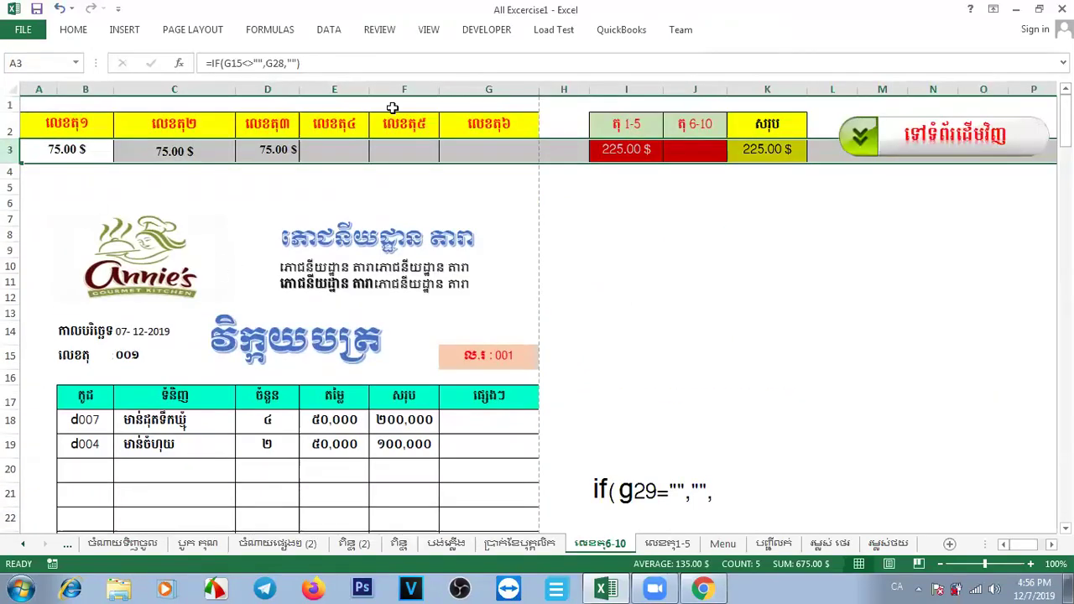
click(732, 300)
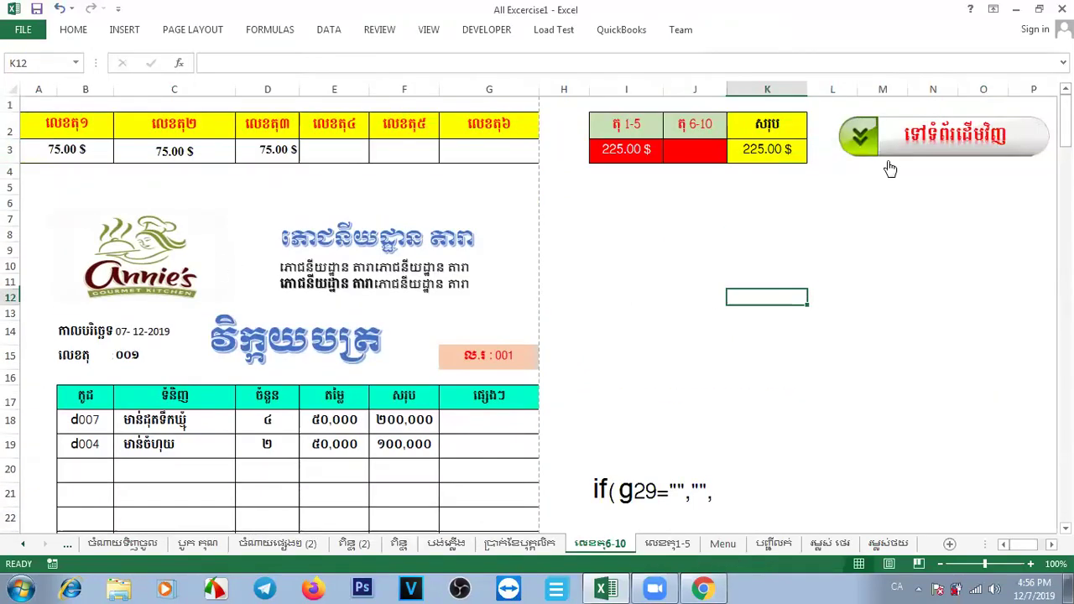
key(Up)
key(Up)
key(Up)
key(Up)
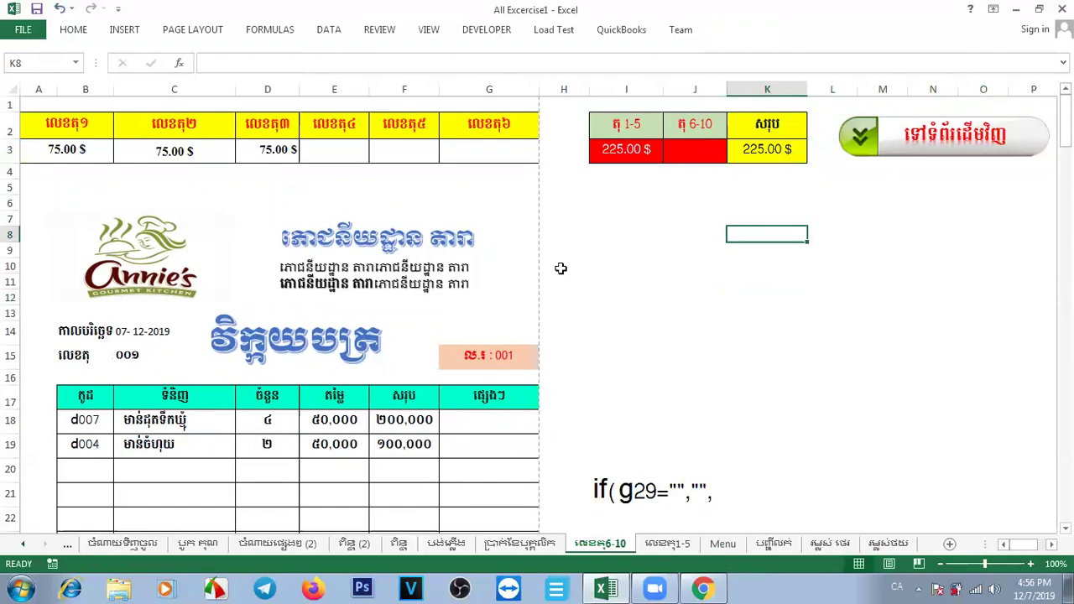
click(489, 149)
click(348, 149)
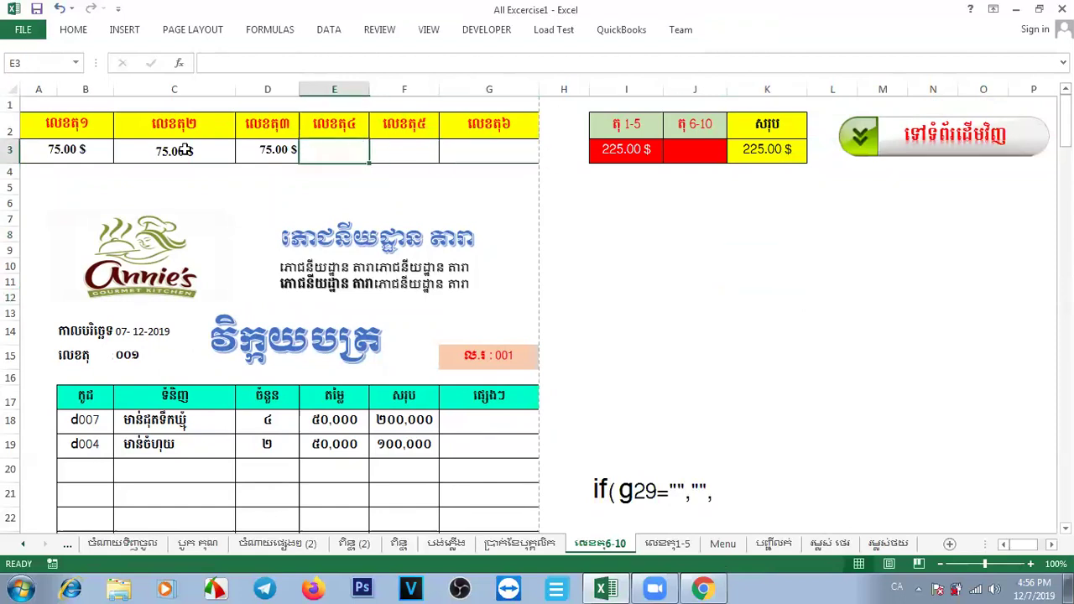
Step: Freeze the panes above row 4 to keep the invoice totals in rows 1 to 3 in place
click(12, 152)
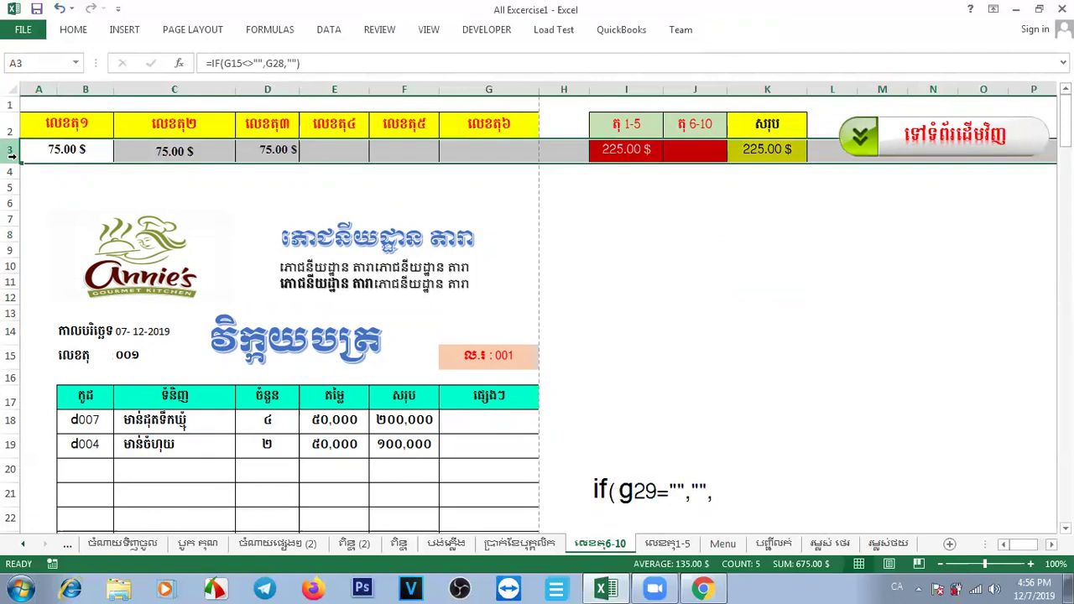
click(12, 173)
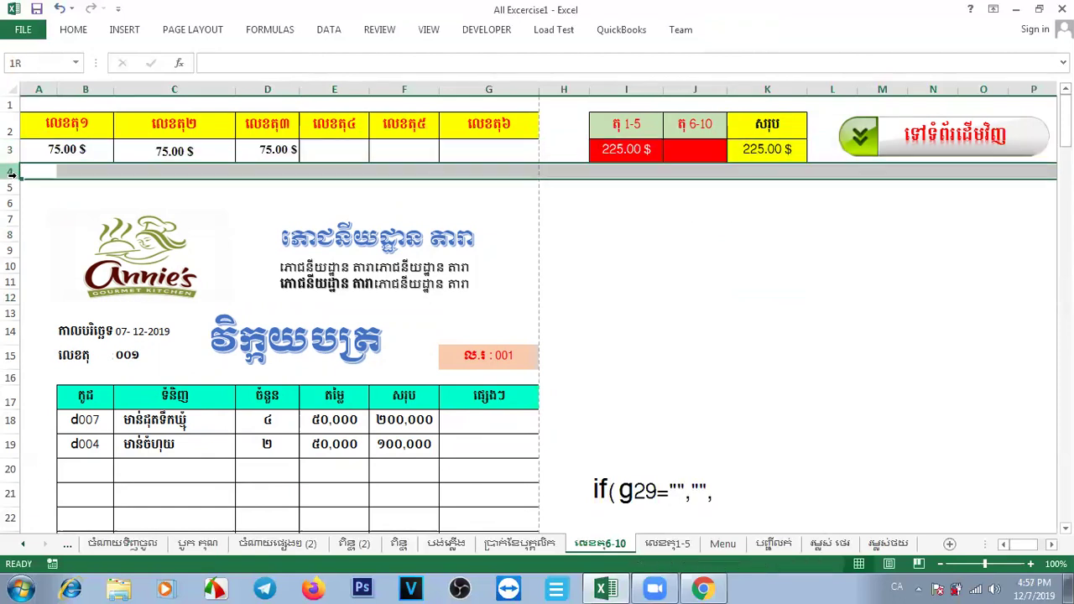
click(429, 30)
click(513, 86)
click(547, 122)
mouse_move(1065, 126)
mouse_down()
mouse_move(1064, 149)
mouse_move(1065, 130)
mouse_up()
drag(1049, 77, 1050, 77)
click(749, 268)
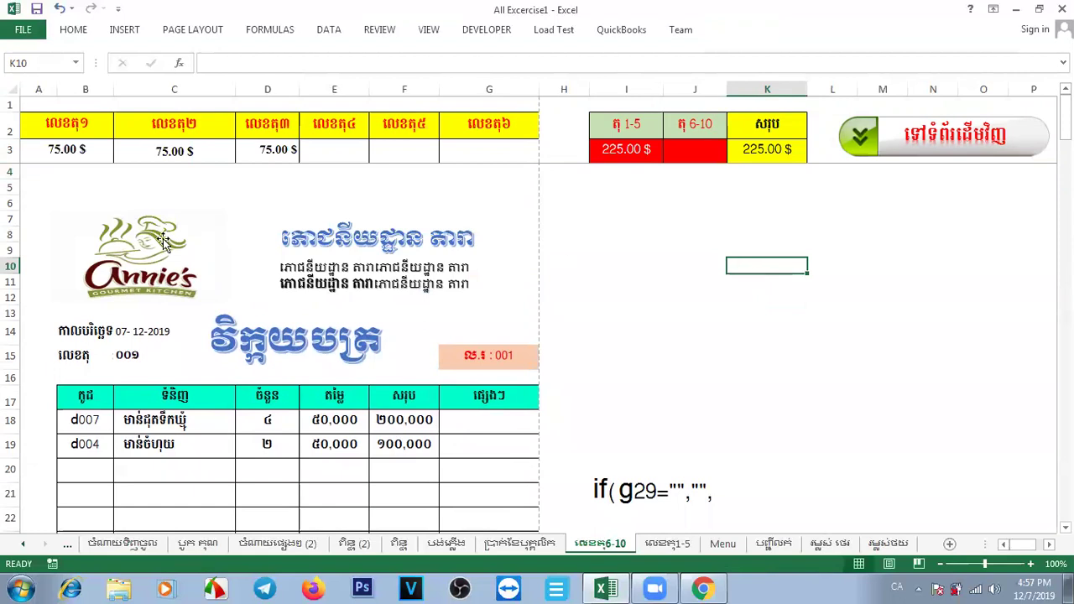
click(11, 188)
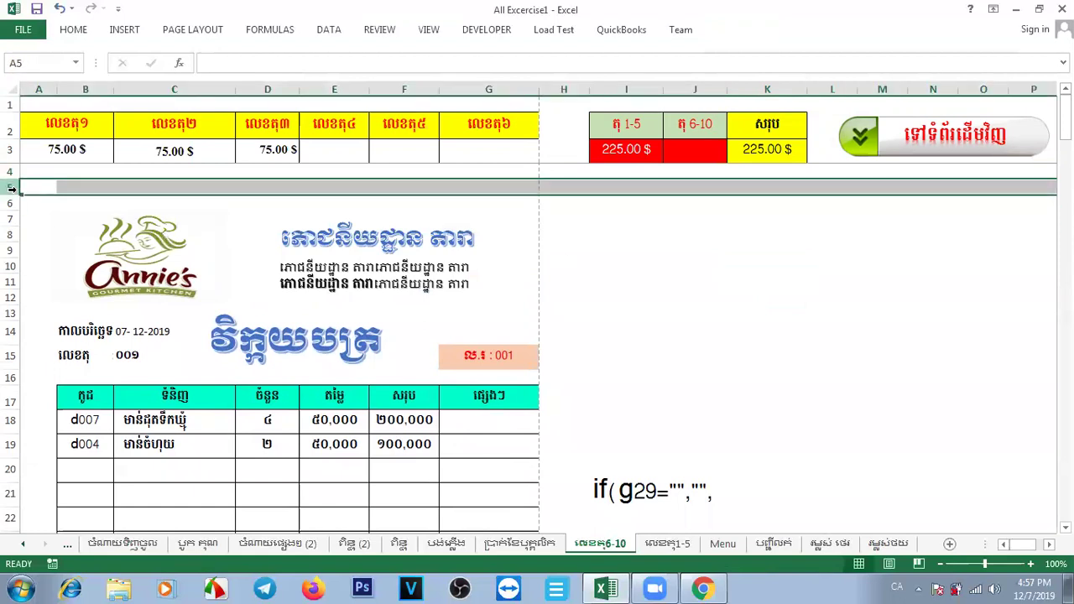
Step: Unfreeze the panes with row 4 selected, releasing the summary rows above it
click(11, 203)
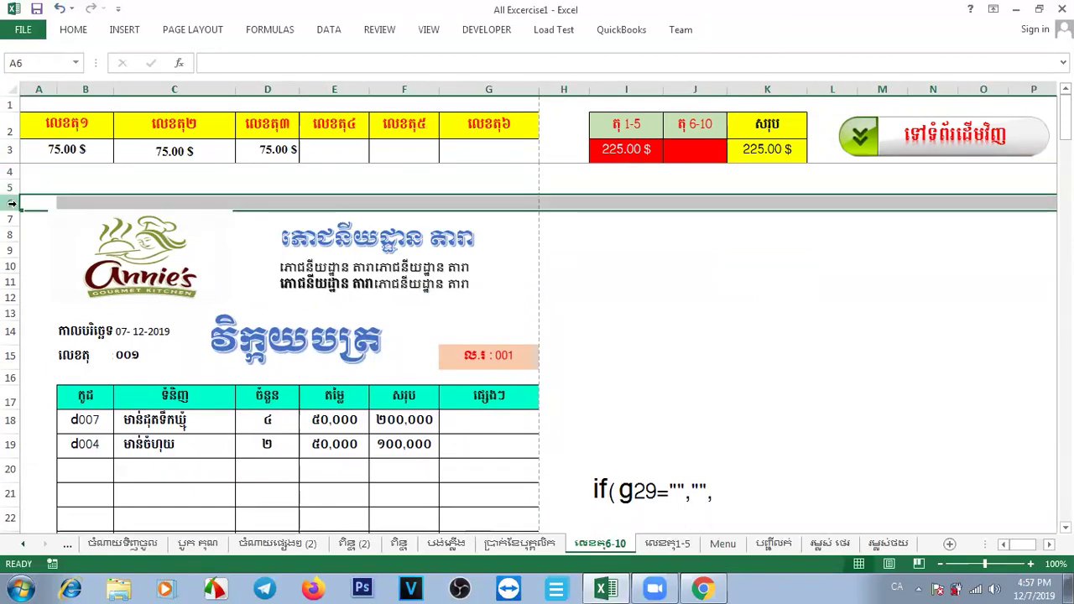
click(9, 172)
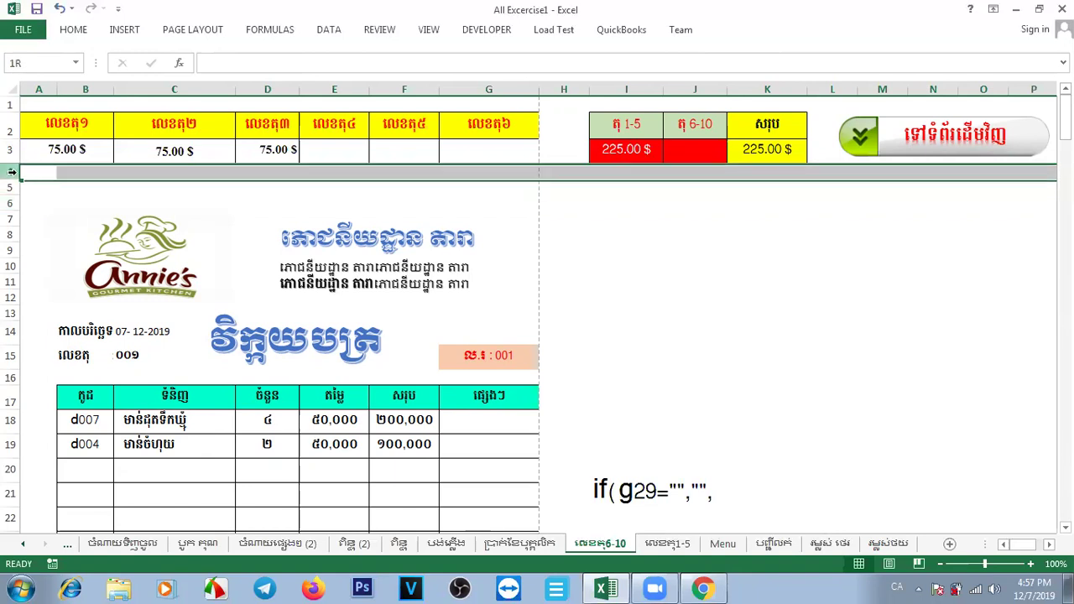
click(429, 32)
click(509, 84)
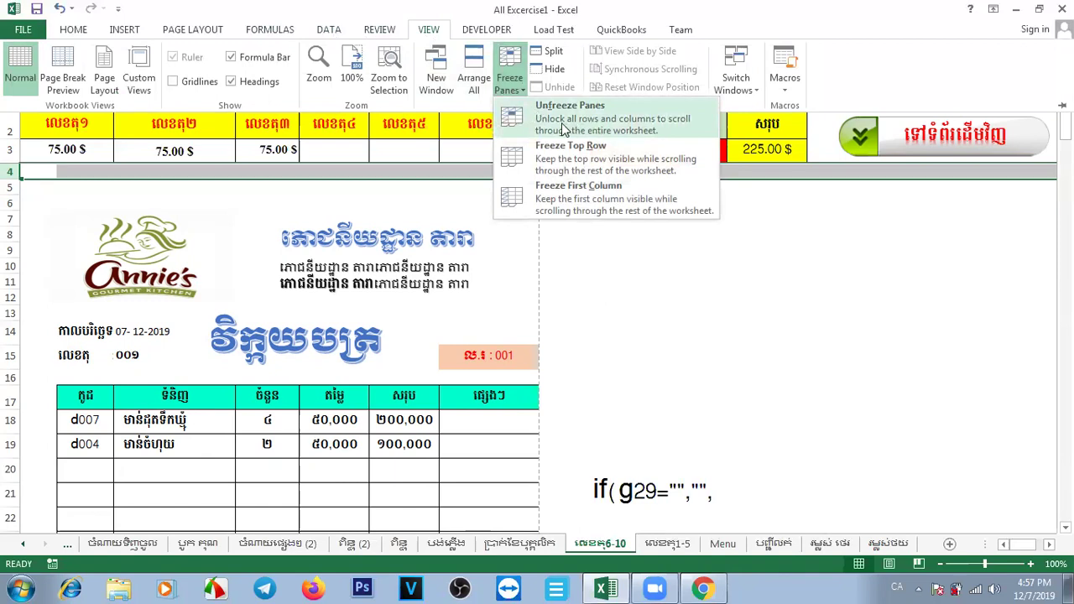
click(564, 126)
mouse_move(1065, 122)
mouse_down()
mouse_move(1064, 180)
mouse_move(1064, 121)
mouse_up()
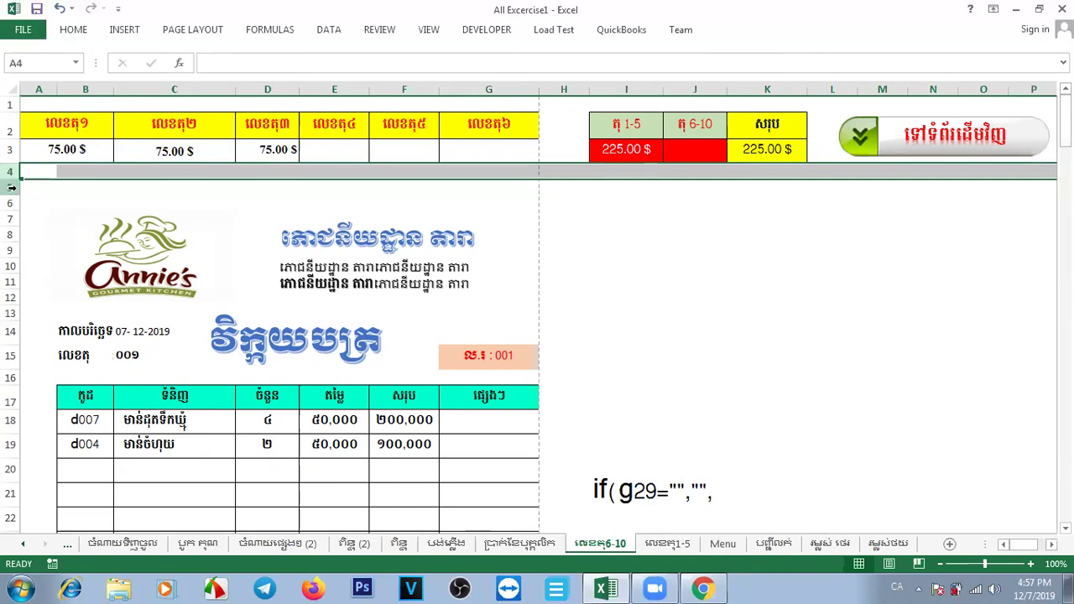
Step: Freeze the panes again above row 4 and collapse the ribbon
click(429, 32)
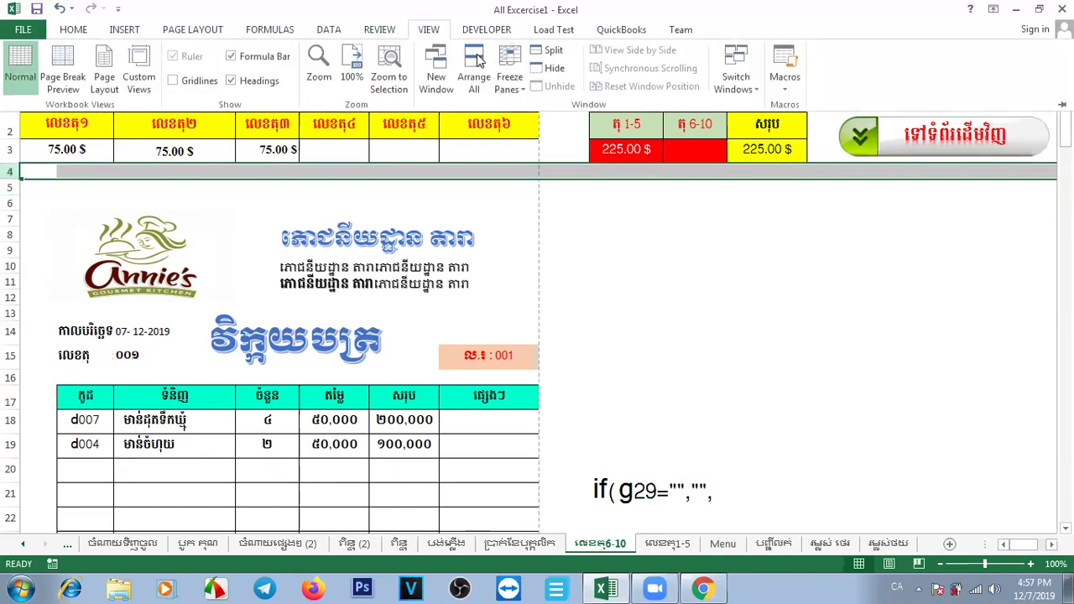
click(511, 84)
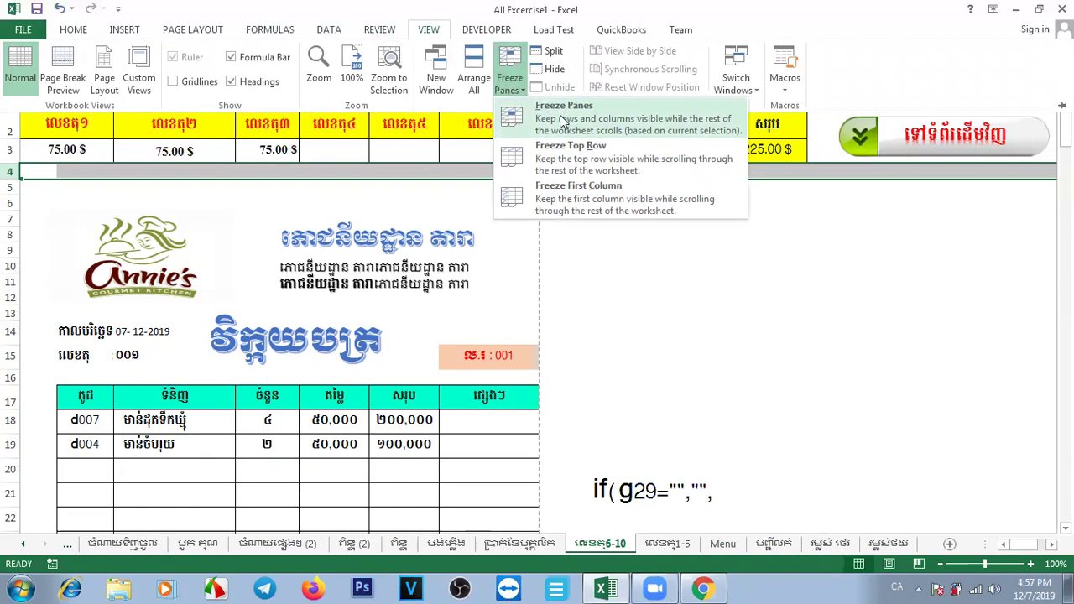
click(561, 120)
click(668, 268)
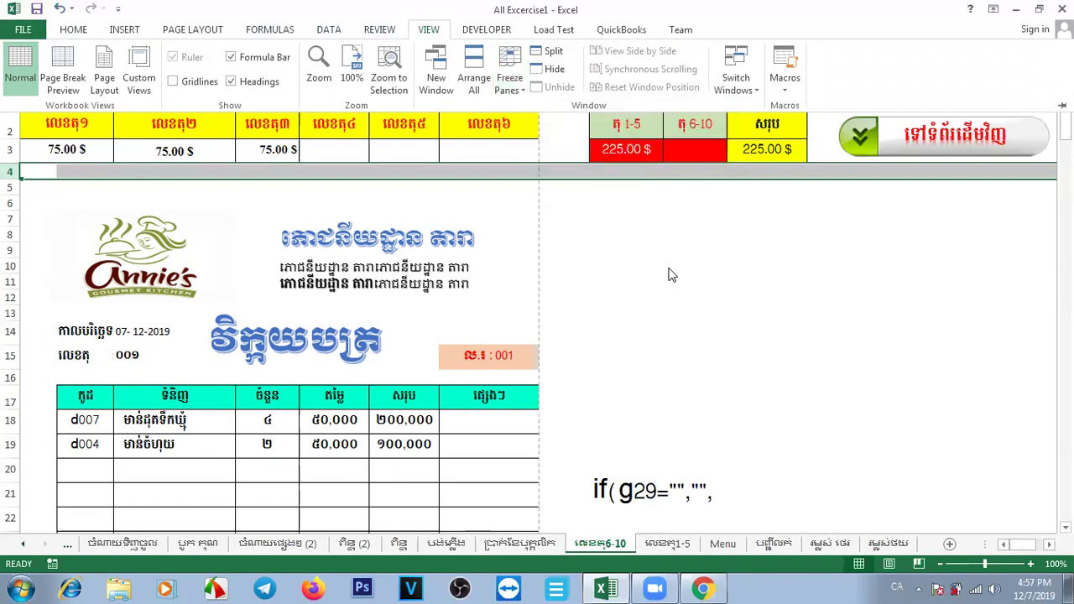
key(ctrl+F1)
mouse_move(1064, 118)
mouse_down()
mouse_move(1065, 174)
mouse_move(1064, 120)
mouse_up()
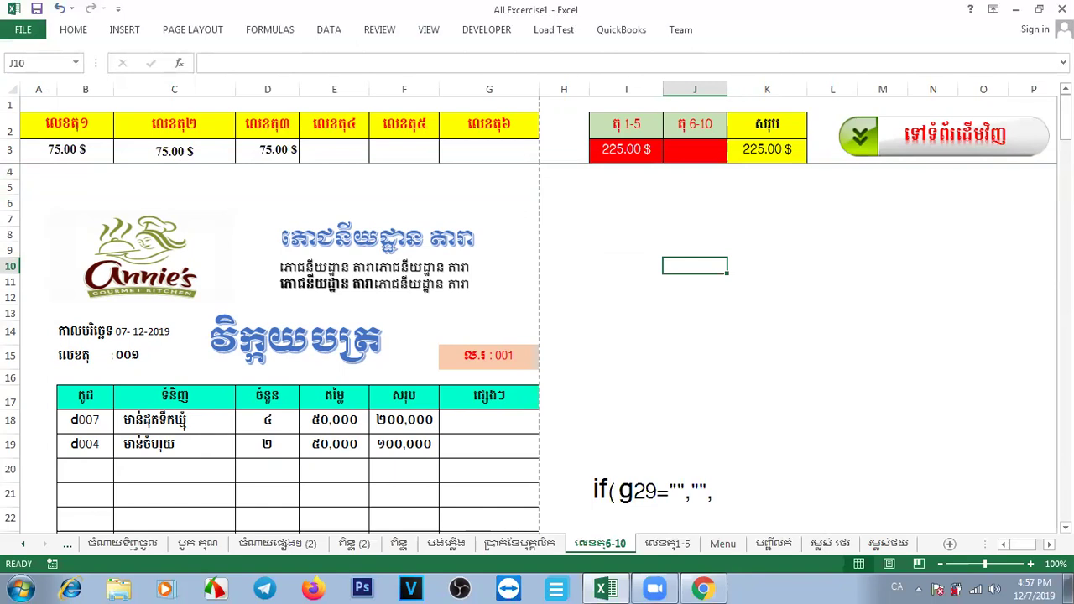
Step: Clear the first and second table totals in A3:C3 of the summary header
drag(287, 157, 80, 158)
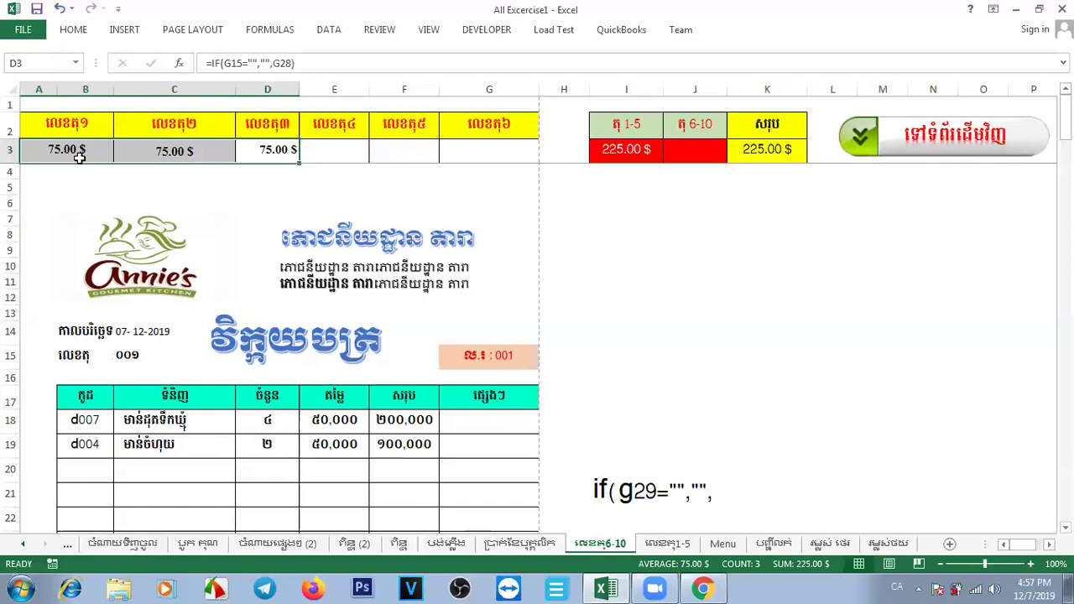
click(80, 158)
drag(159, 151, 83, 150)
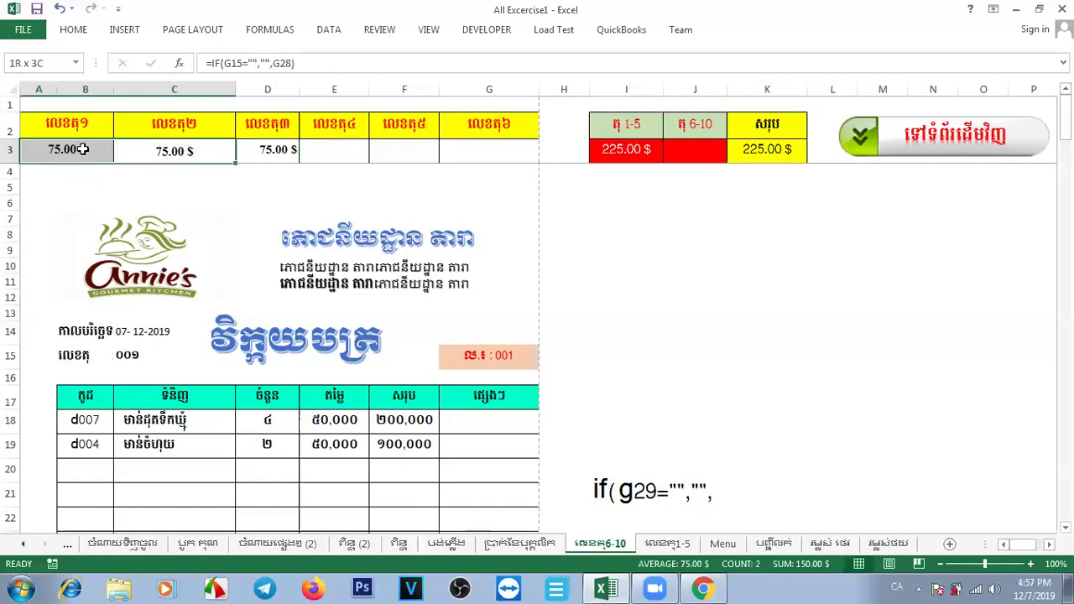
key(Delete)
click(84, 149)
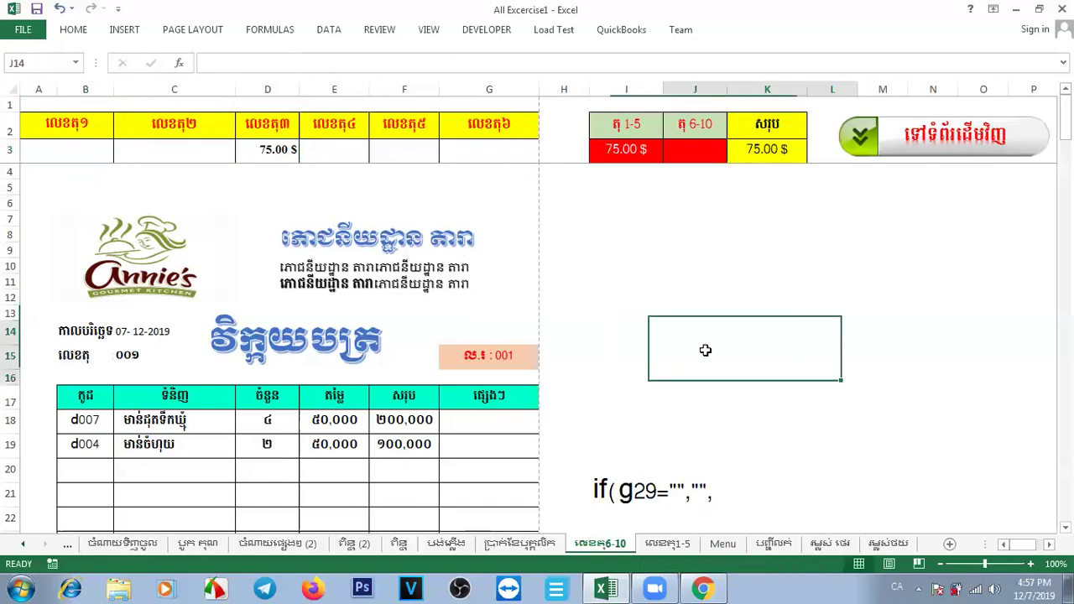
Step: Replace the first invoice's serial number in G15 with the text តារា
click(505, 357)
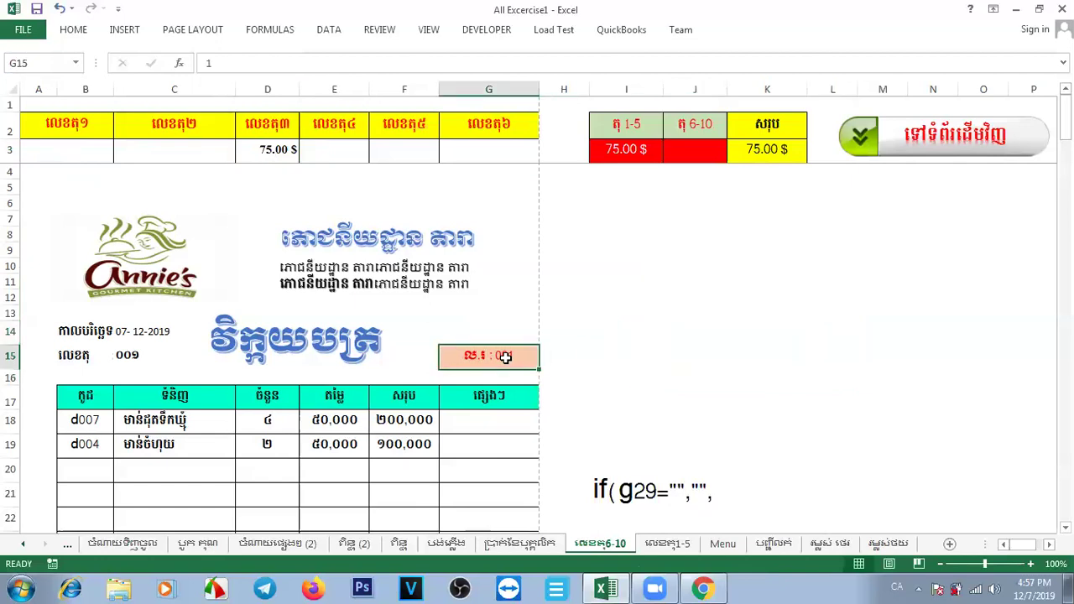
drag(1065, 118, 1045, 102)
text(តារា)
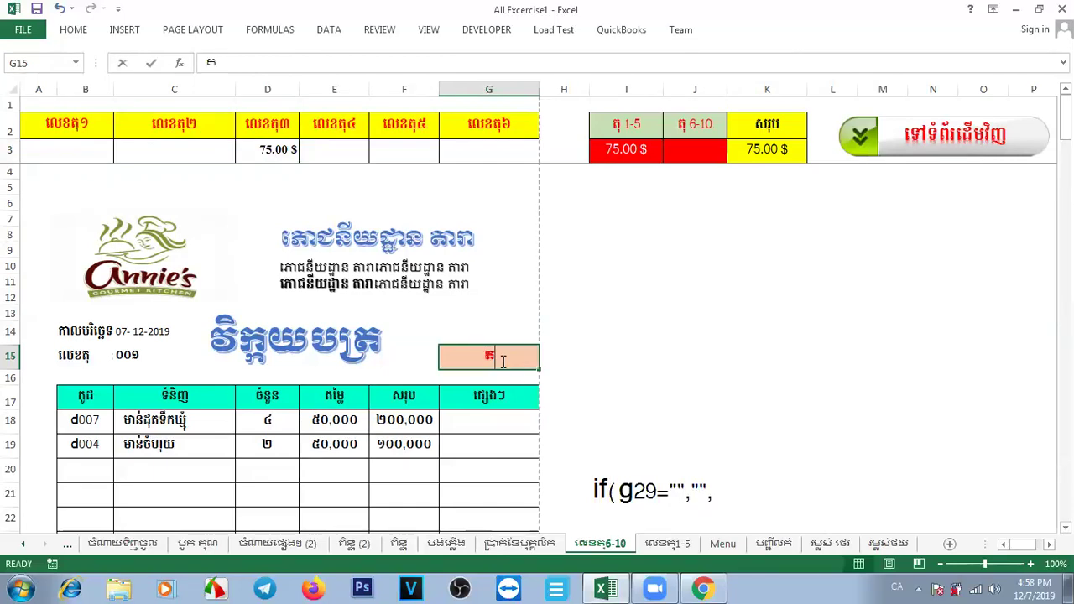
click(645, 379)
Step: Clear the entry in G15 of the first invoice
click(508, 359)
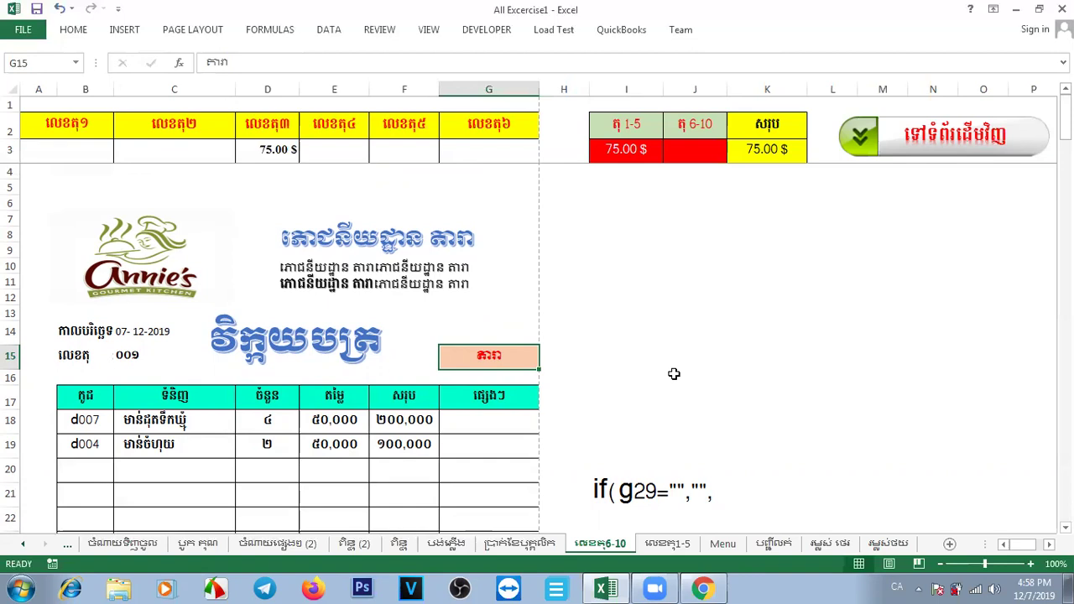
key(alt+shift)
text(ok)
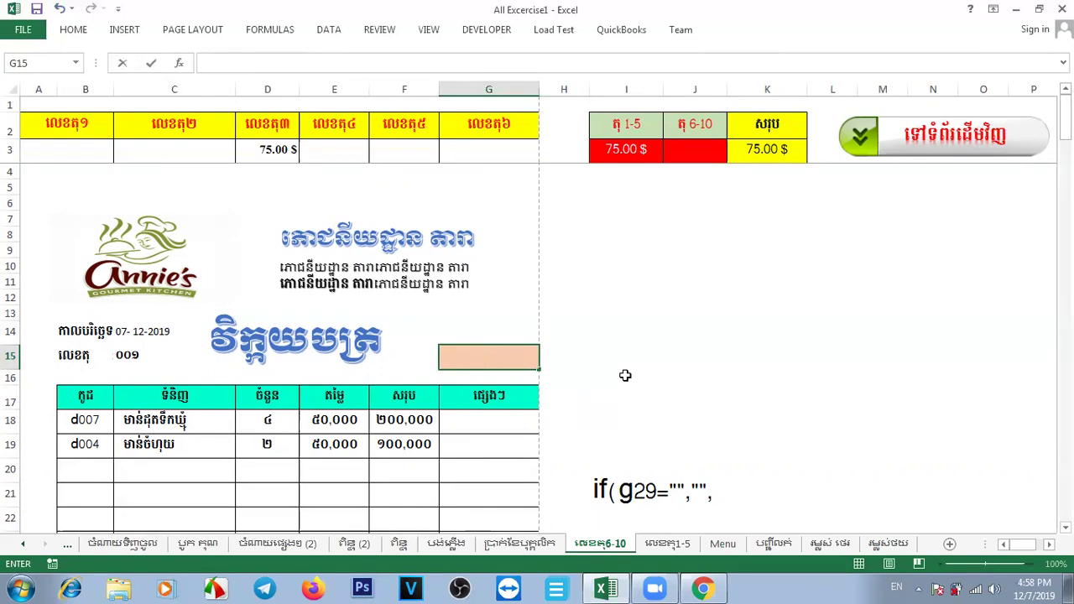
click(625, 375)
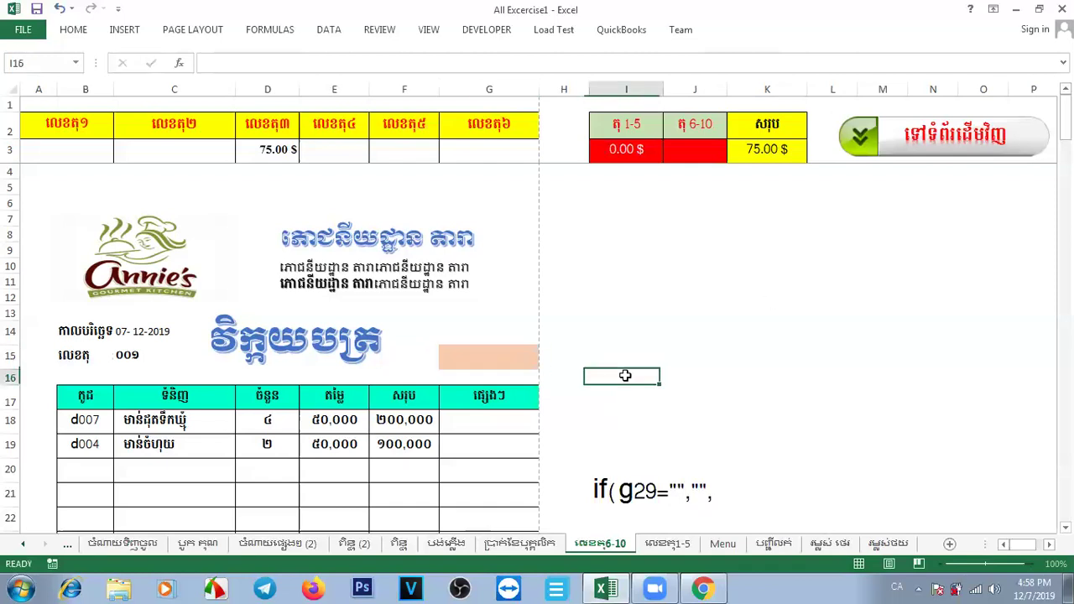
Step: Clear the serial number cell G54 of the second invoice and the matching cells of the invoices below it
scroll(625, 375, down, 10)
scroll(566, 283, down, 3)
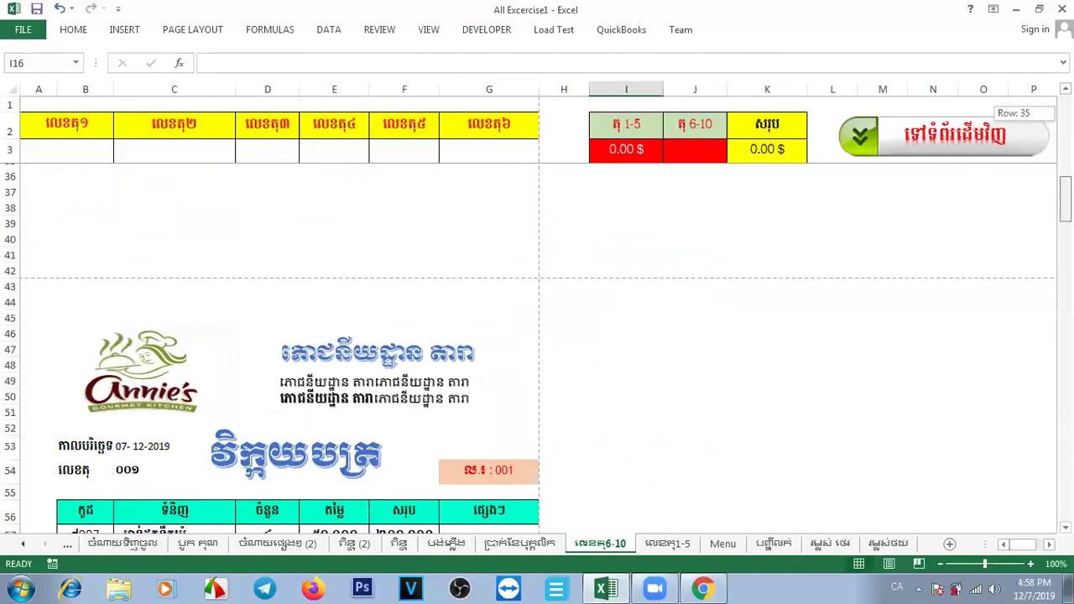
click(495, 327)
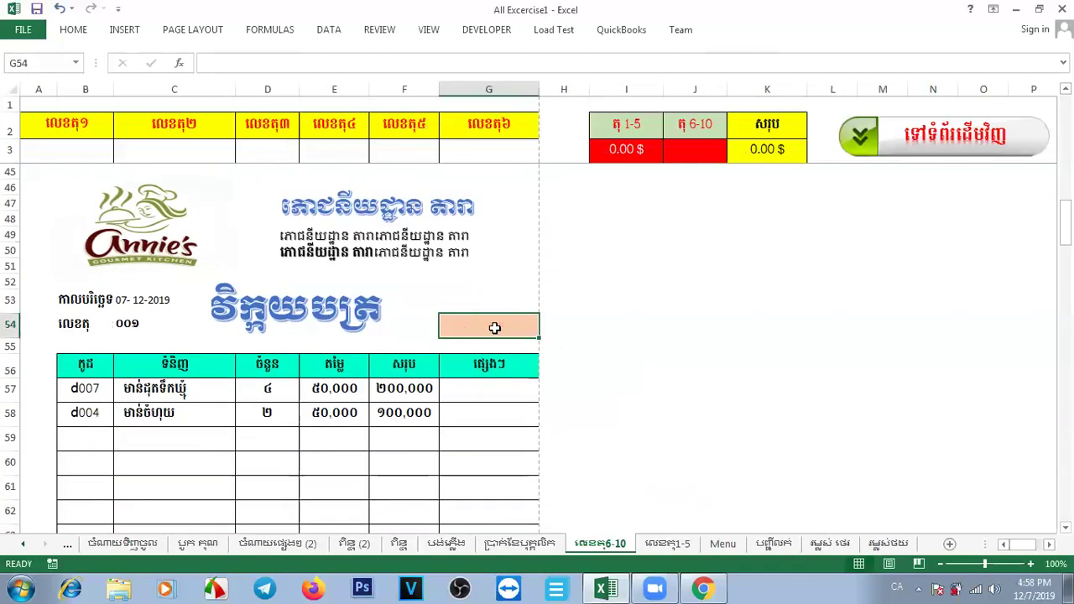
drag(1064, 223, 485, 292)
click(503, 303)
key(Delete)
click(493, 440)
key(Delete)
click(485, 293)
click(87, 147)
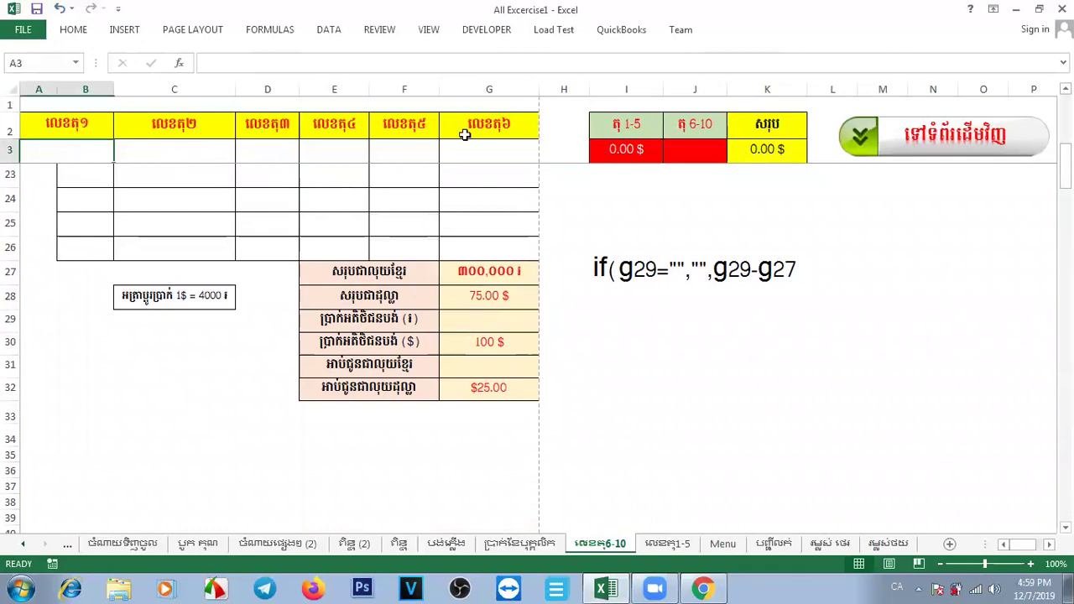
drag(1065, 165, 1065, 118)
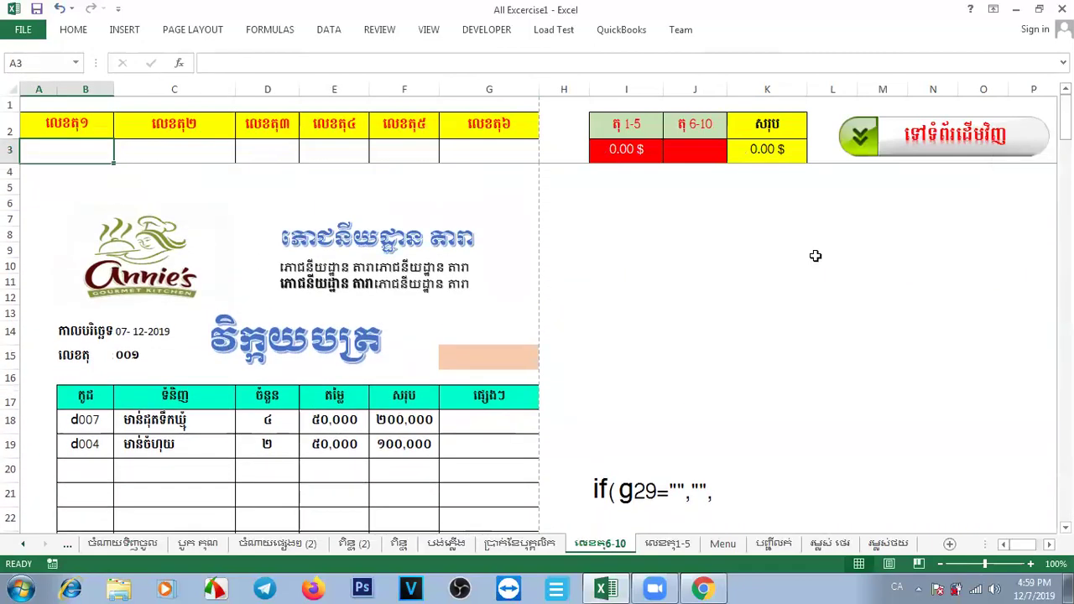
click(476, 349)
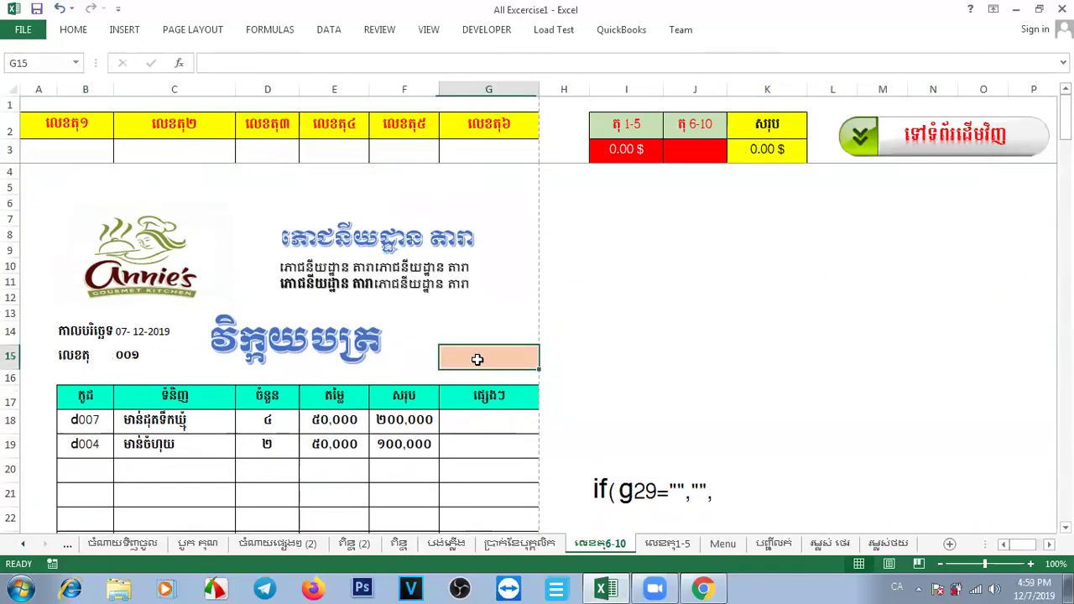
click(668, 373)
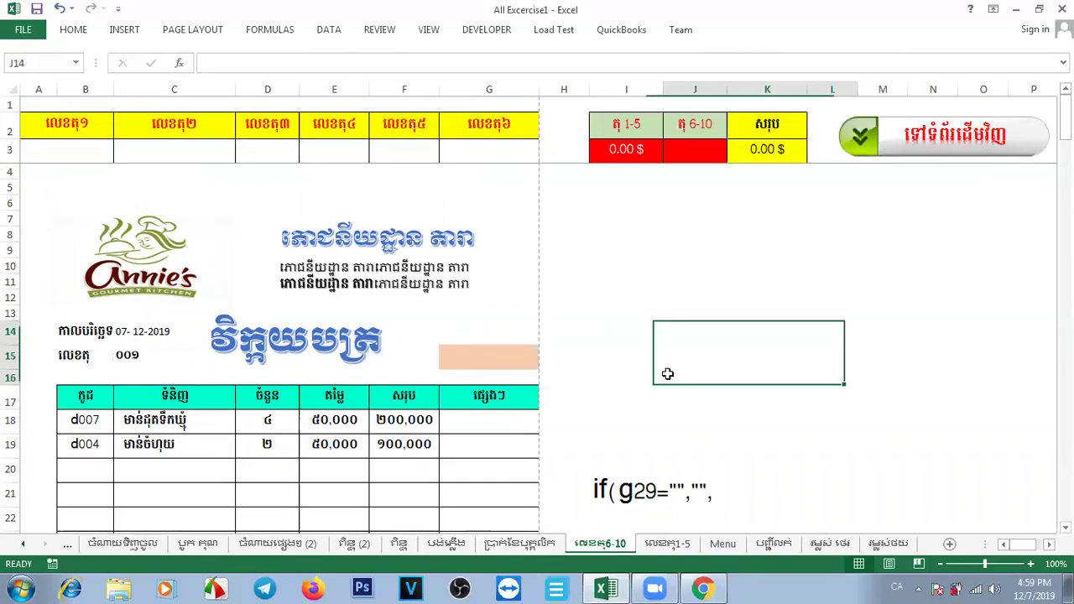
Step: Add item code d008 in B20 and quantity 24 in D20 of the first invoice
drag(1064, 117, 1064, 124)
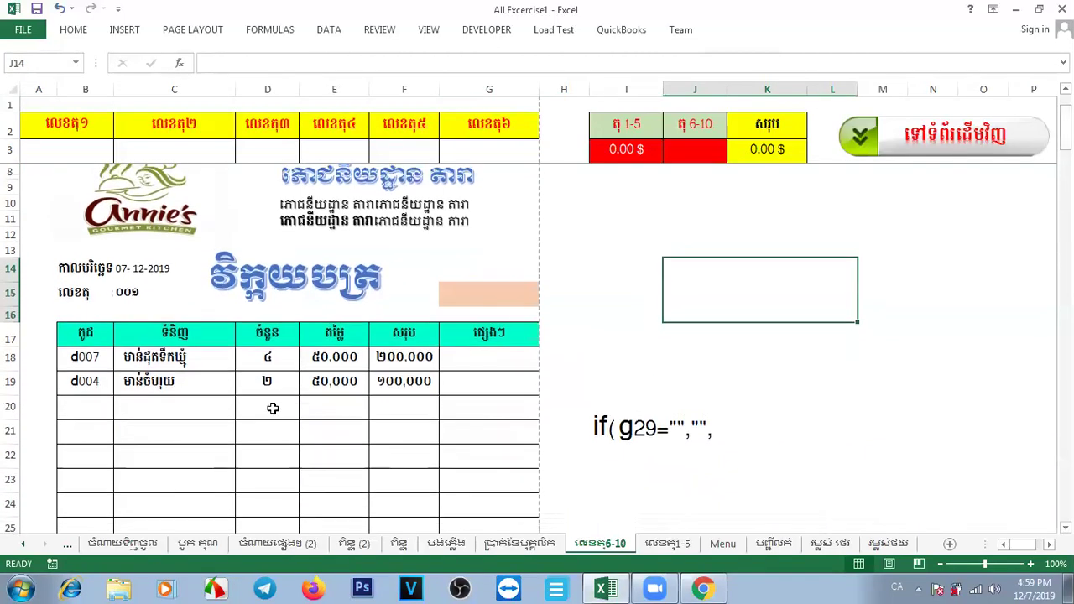
click(84, 406)
text(ដ)
key(alt+shift)
key(BackSpace)
text(d008)
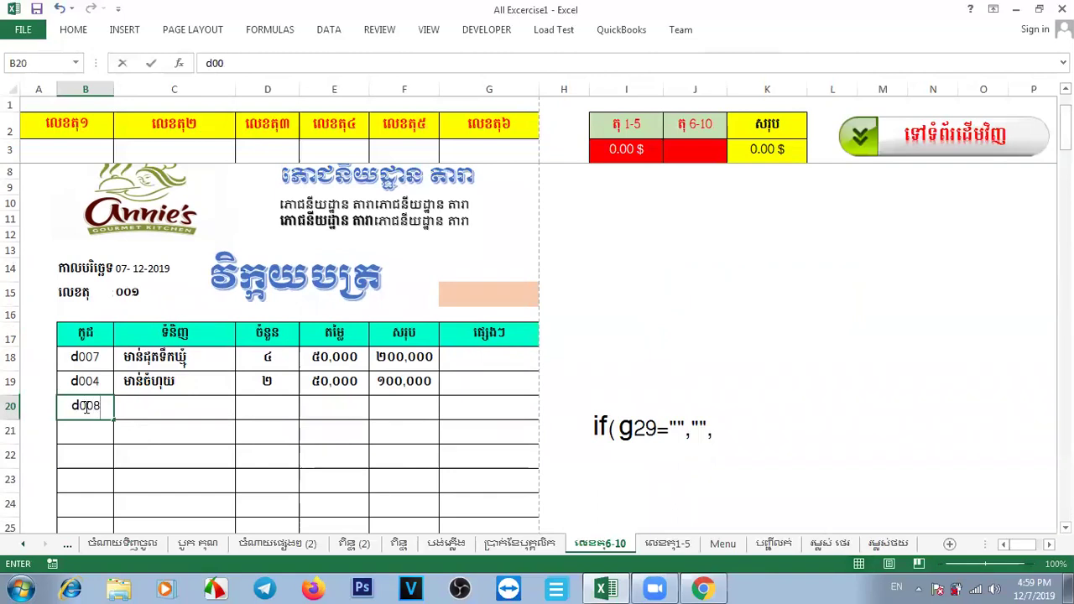
click(264, 405)
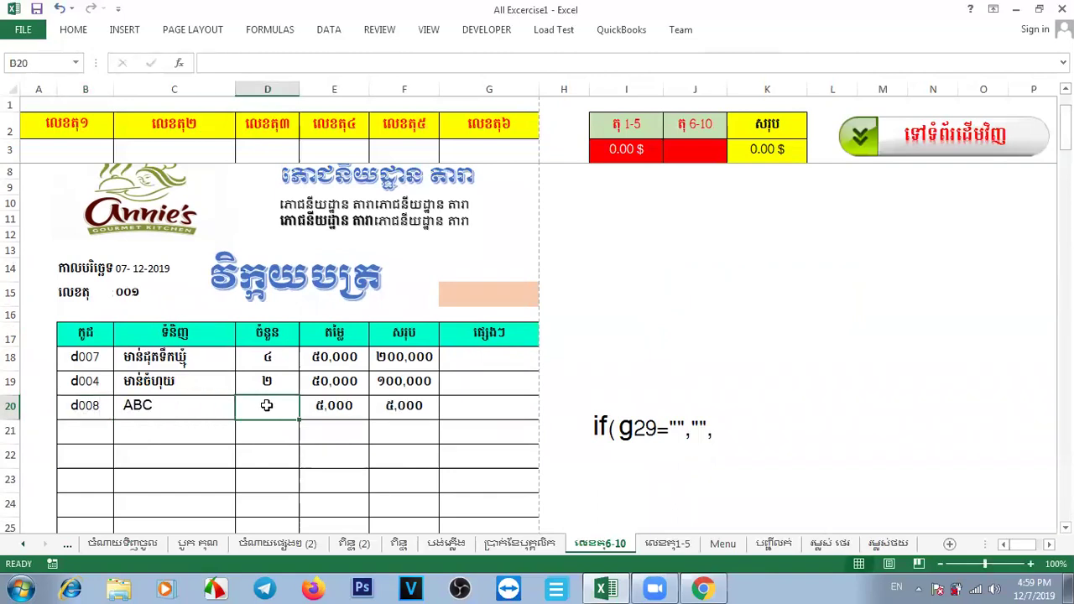
text(24)
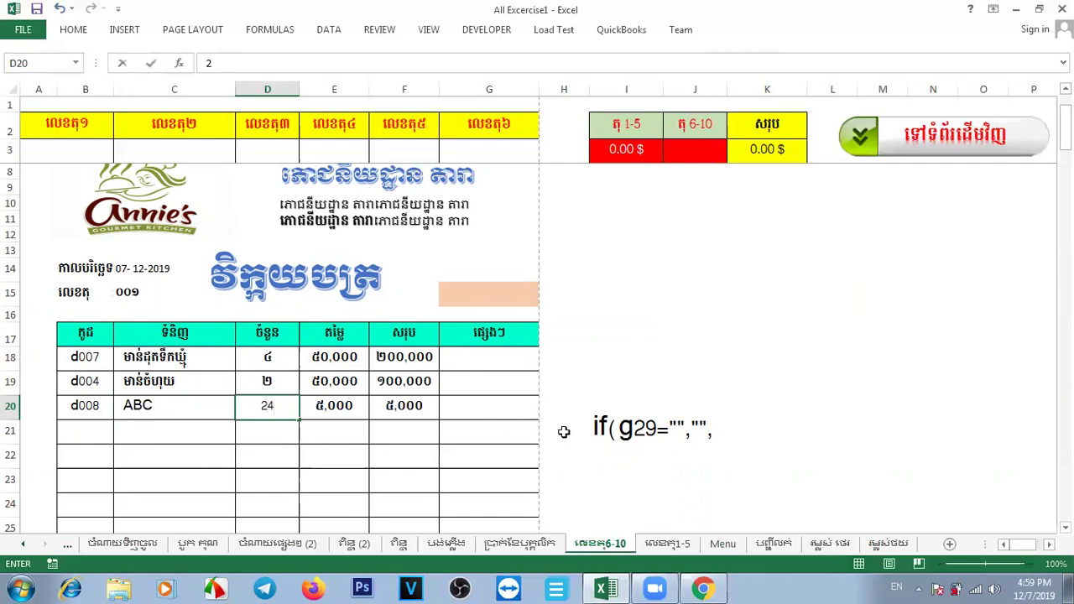
click(835, 447)
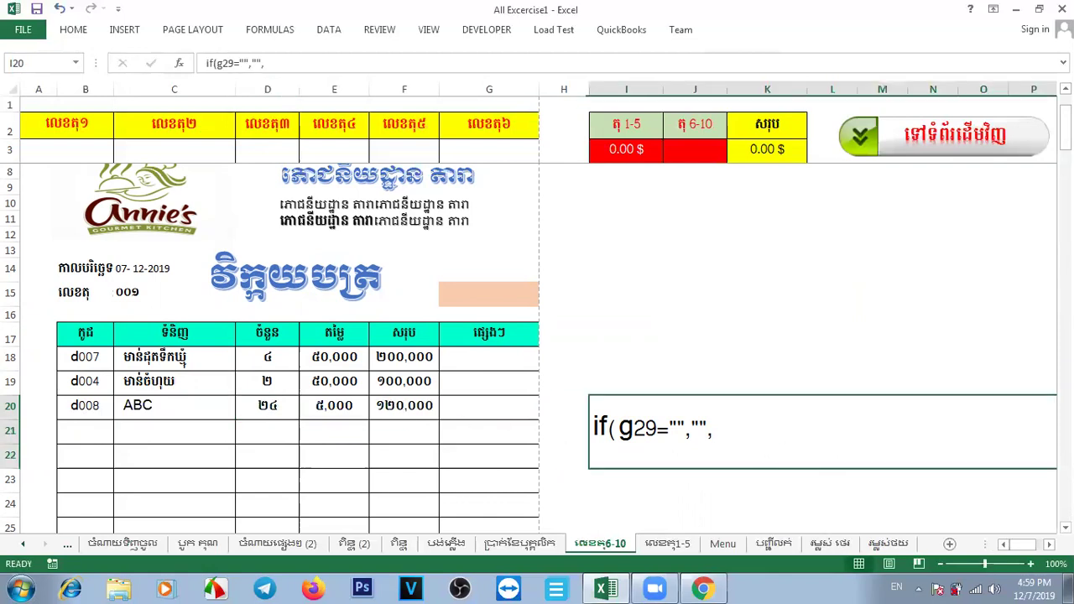
drag(1066, 126, 1065, 129)
scroll(137, 307, up, 2)
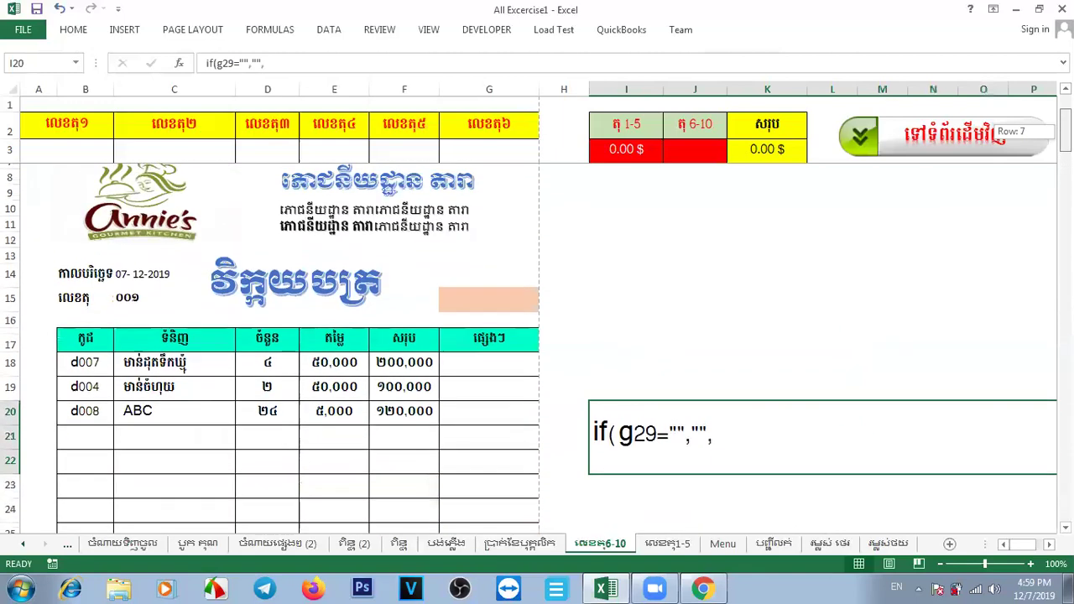
click(136, 307)
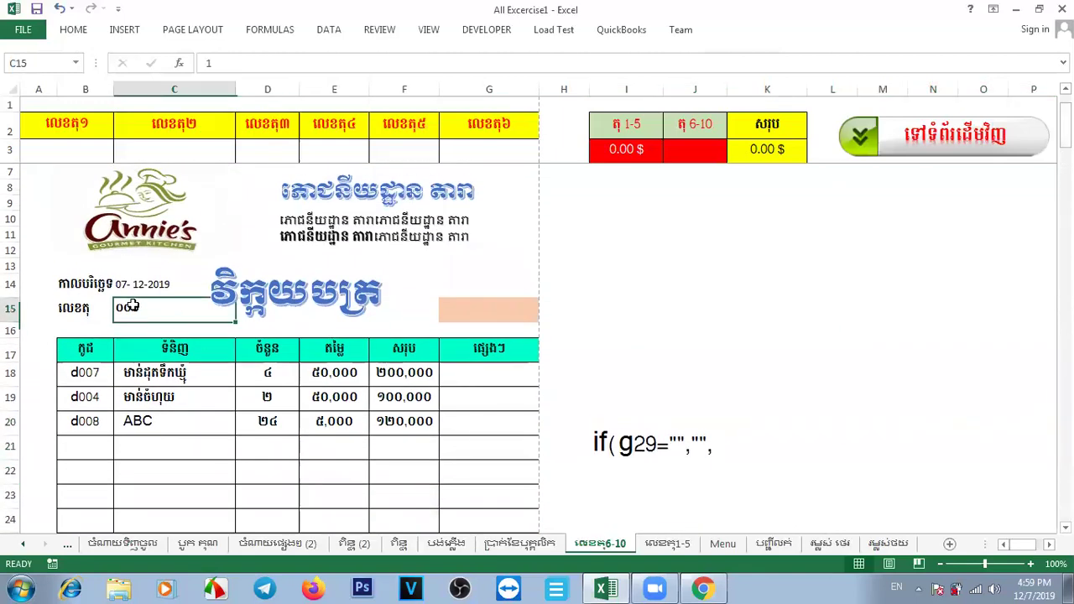
click(692, 278)
click(487, 308)
Step: Set the second invoice's table number in C54 to 2
drag(1065, 126, 1065, 210)
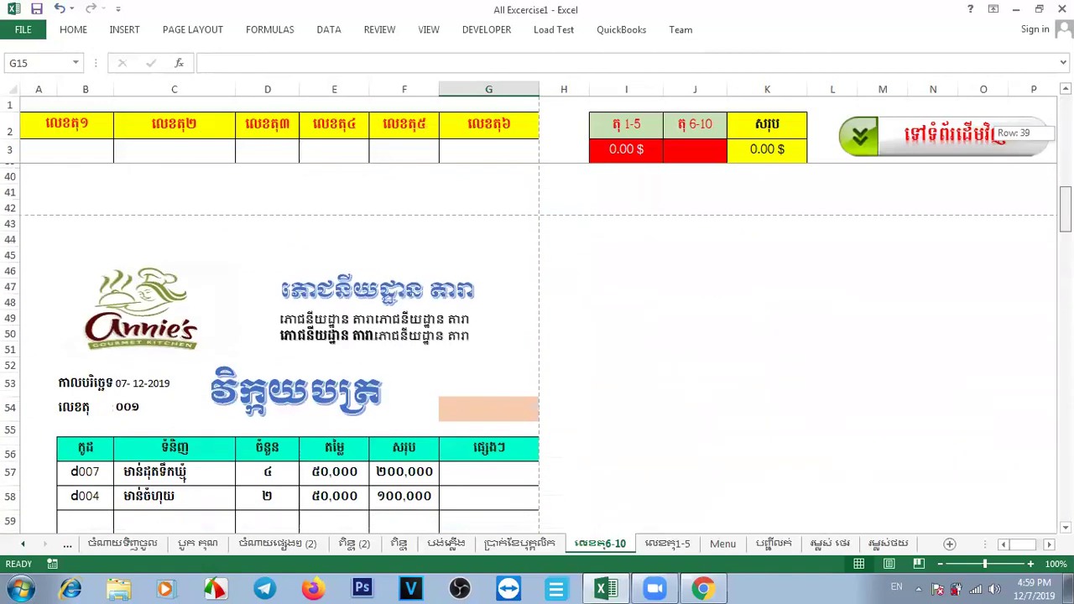
click(147, 408)
text(1)
key(BackSpace)
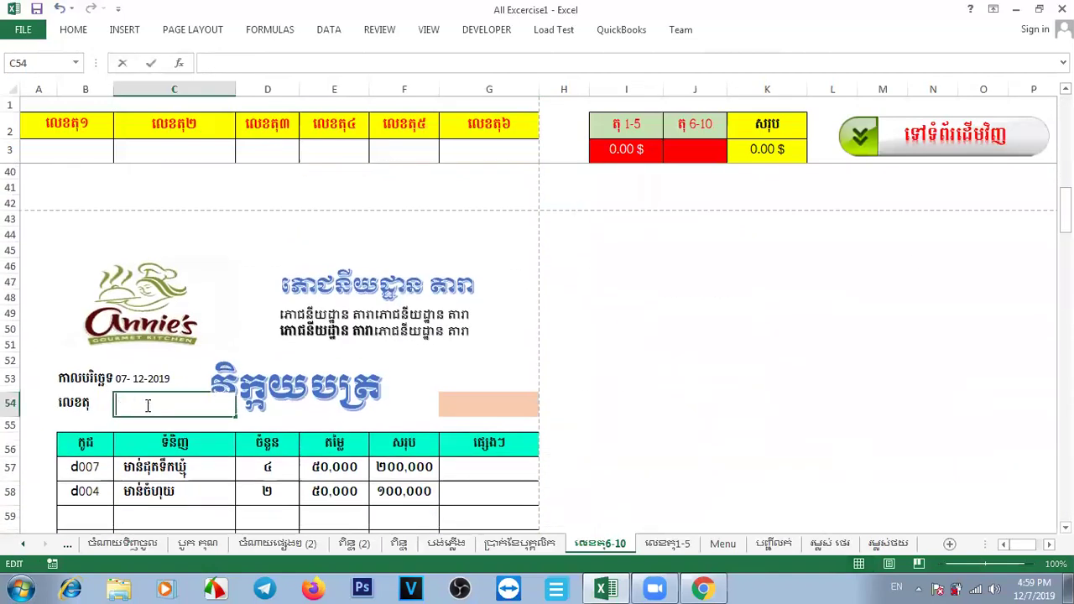
text(2)
click(675, 374)
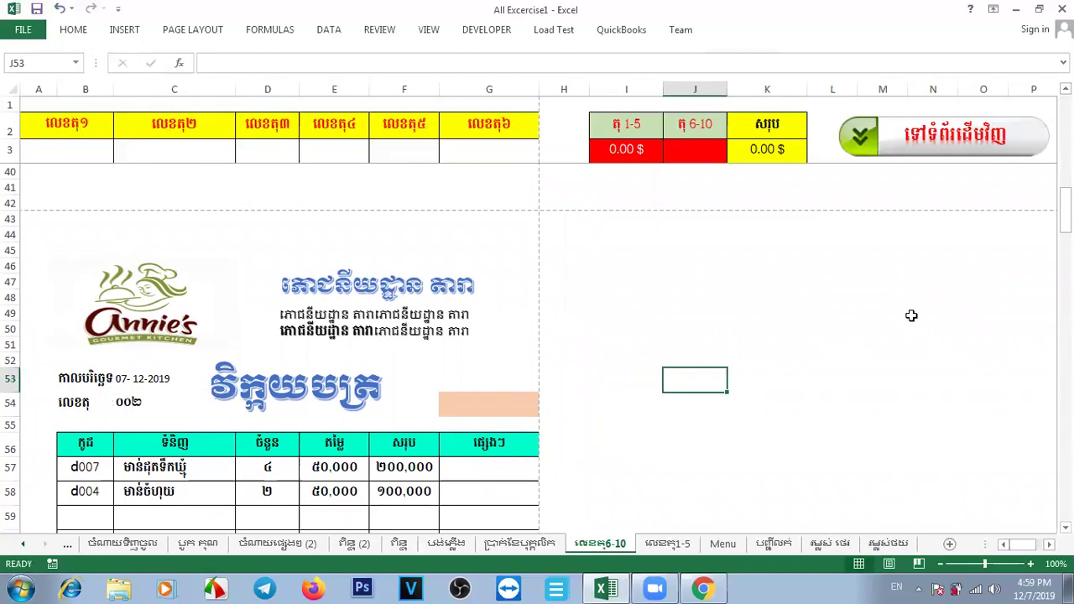
Step: Enter a Khmer name in serial cell G15 to mark the first invoice
scroll(912, 315, up, 12)
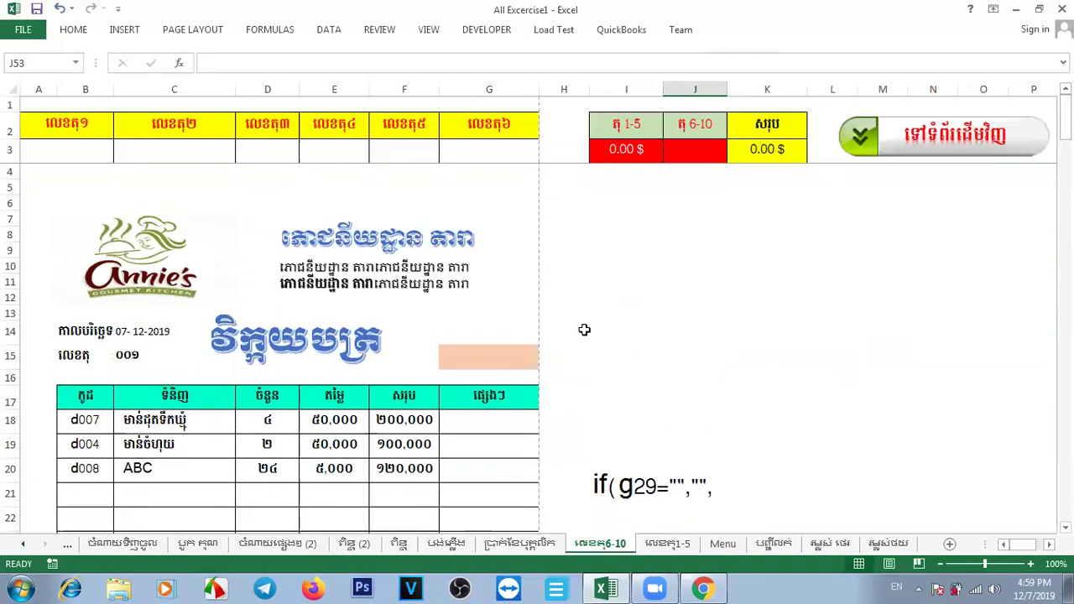
click(477, 357)
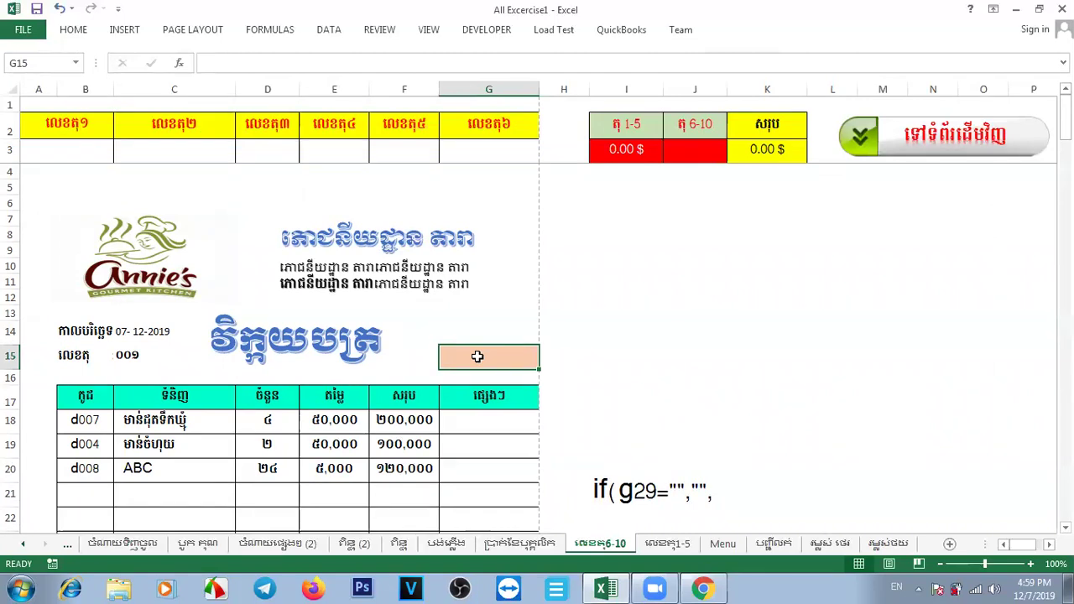
text(ta)
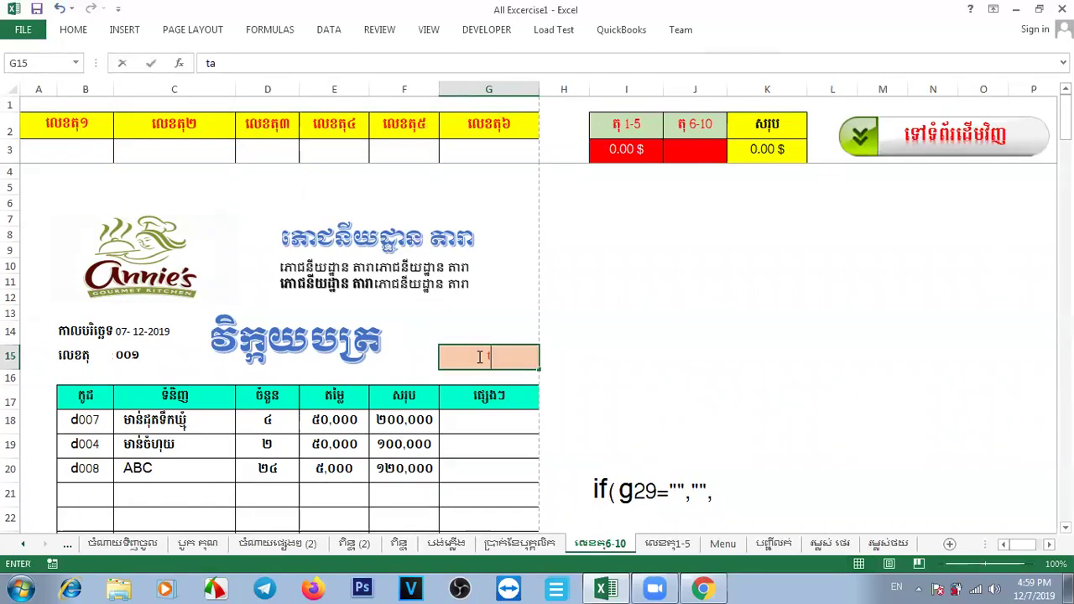
text(ារា)
click(663, 394)
click(626, 328)
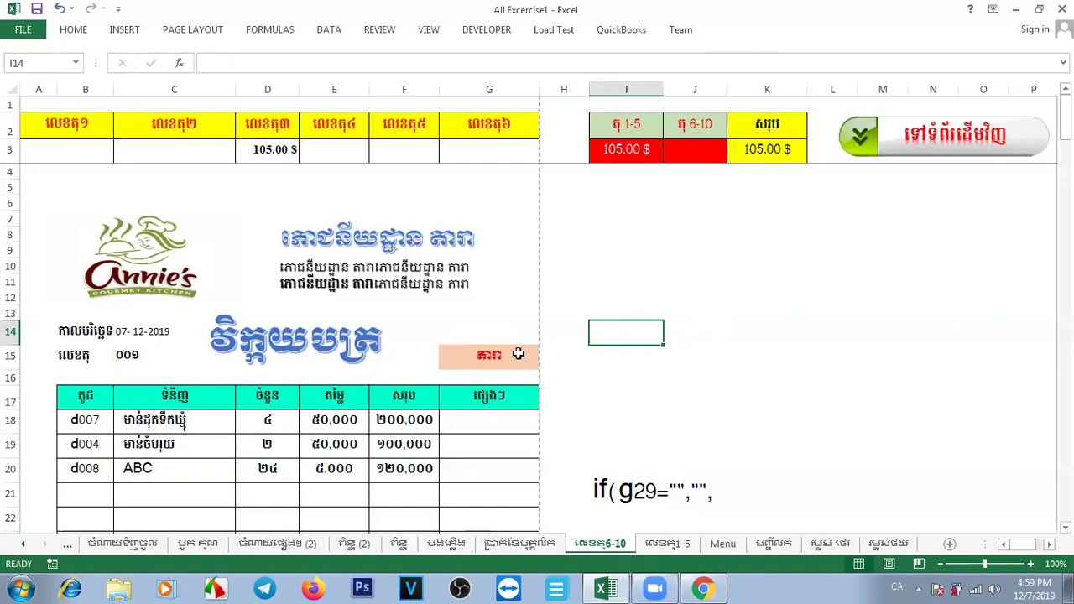
Step: Delete the formula in D3 of the summary header
click(268, 149)
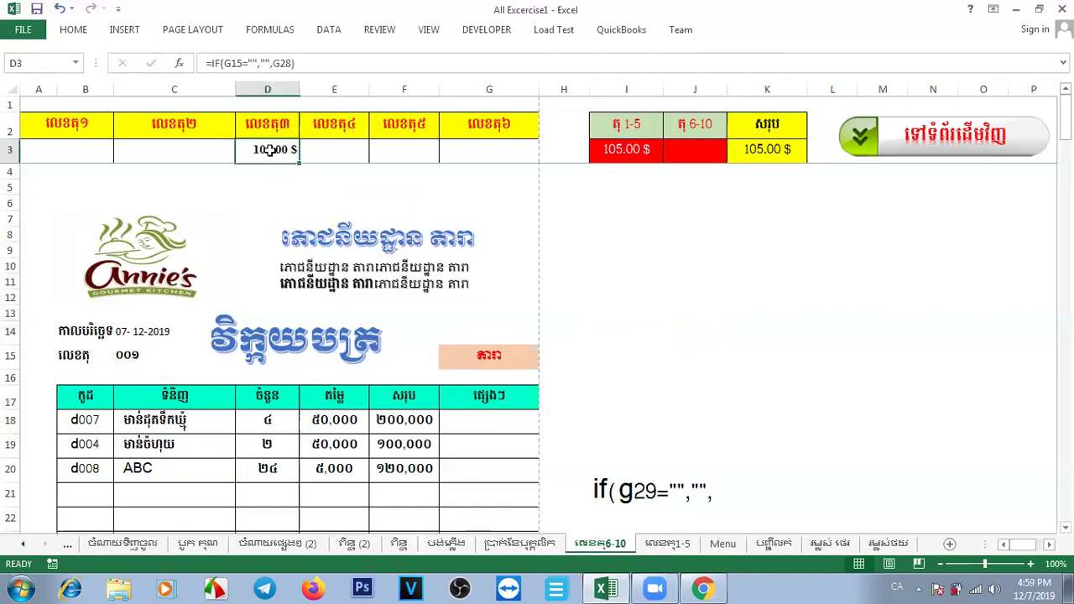
key(Delete)
click(756, 391)
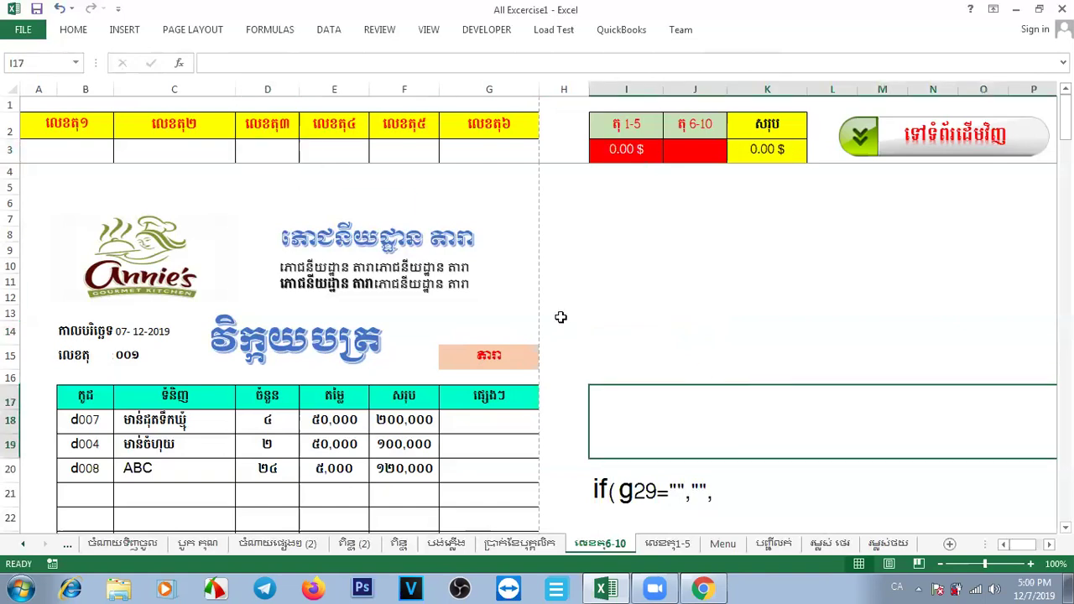
click(628, 282)
drag(623, 168, 620, 156)
click(621, 348)
click(496, 360)
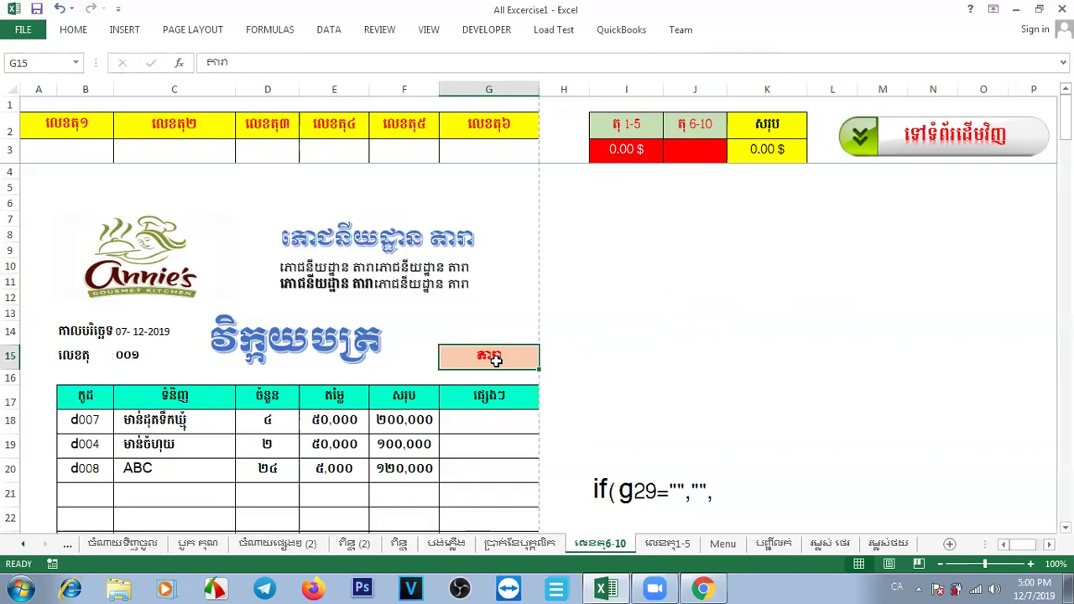
click(66, 157)
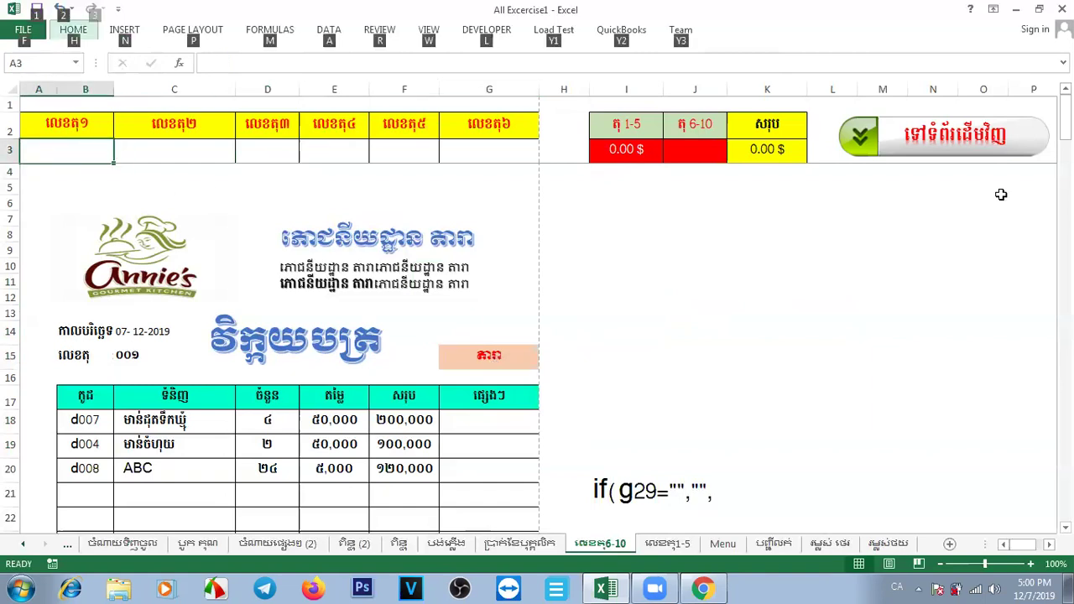
Step: Trim the formula note in I20 back to "if(" with the keyboard set to English
key(alt+shift)
drag(1065, 117, 1064, 122)
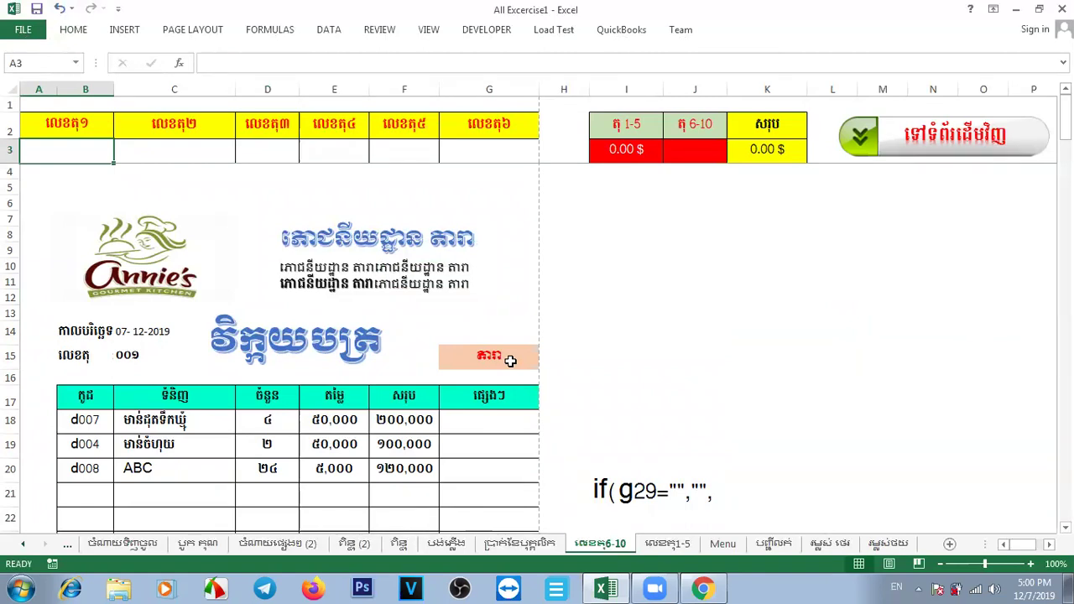
scroll(724, 336, down, 2)
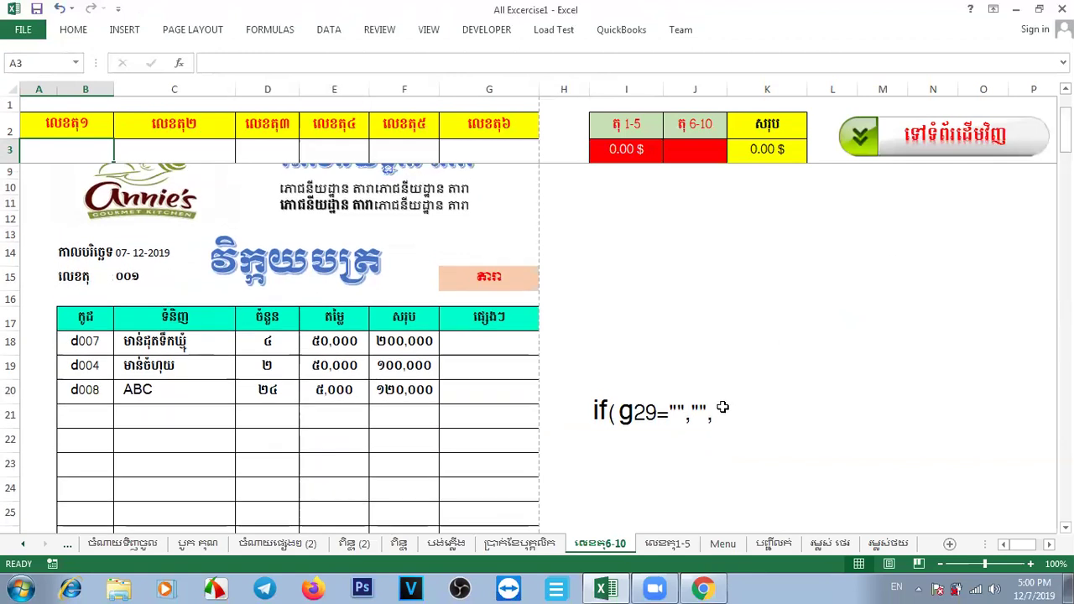
click(723, 407)
double_click(723, 408)
key(BackSpace)
key(BackSpace)
key(BackSpace)
key(BackSpace)
key(BackSpace)
key(BackSpace)
key(BackSpace)
key(BackSpace)
key(BackSpace)
key(BackSpace)
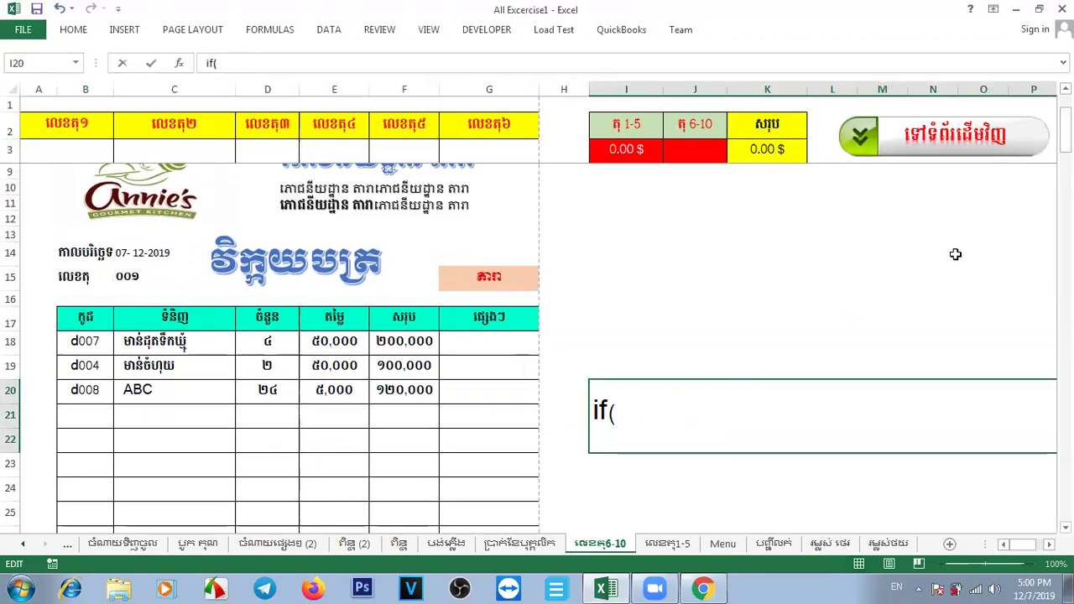
Step: Extend the formula note in I20 with the condition g15="" and the result 0, so it reads if(g15="",0,
scroll(954, 252, up, 1)
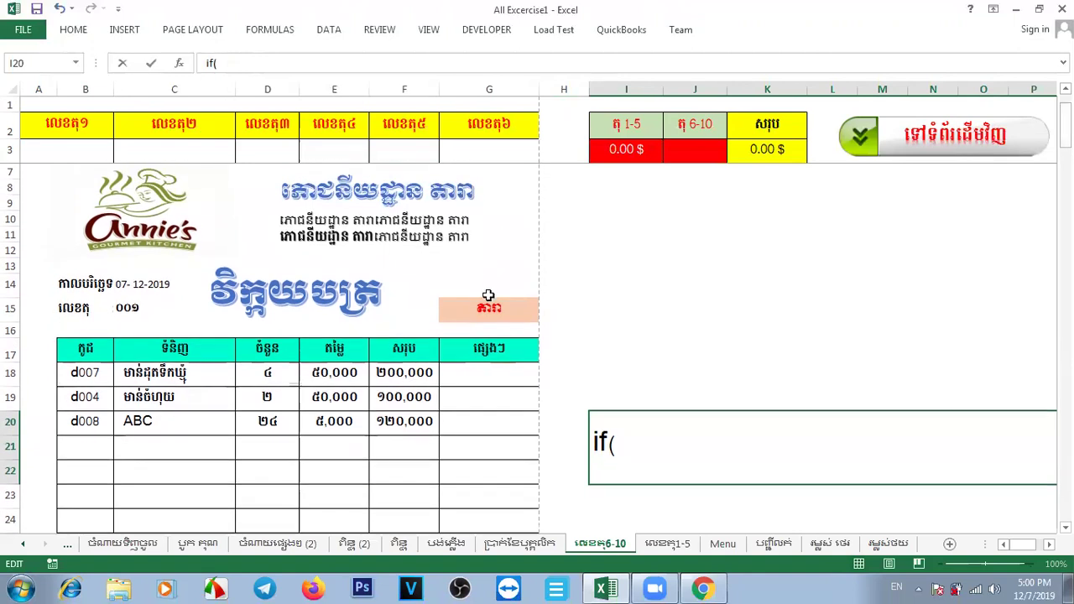
text(g15=)
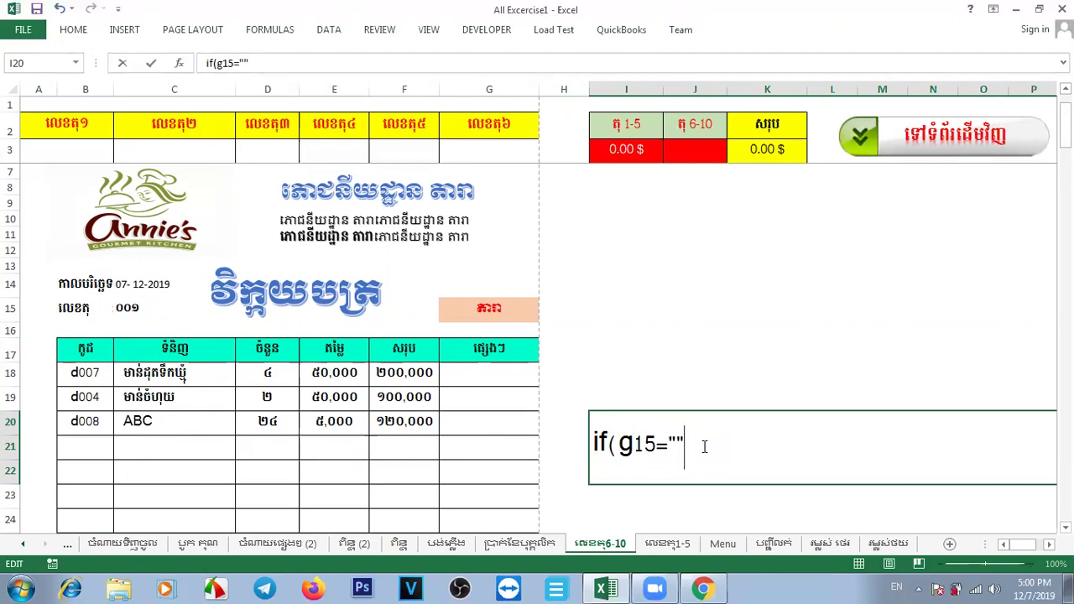
text("",)
text("")
key(BackSpace)
key(BackSpace)
text(0)
drag(619, 443, 684, 445)
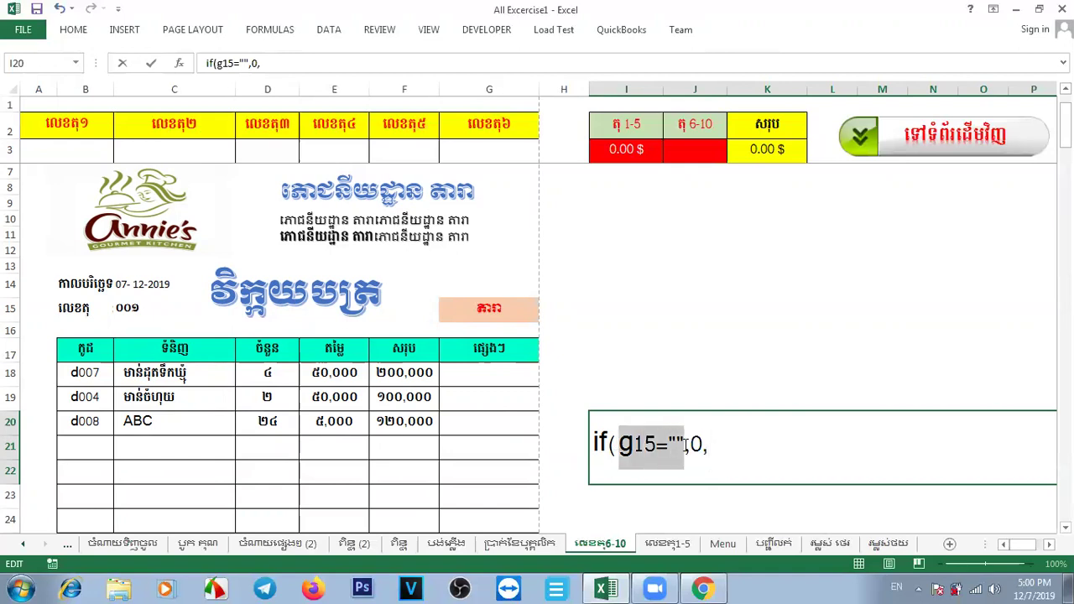
click(689, 445)
click(721, 445)
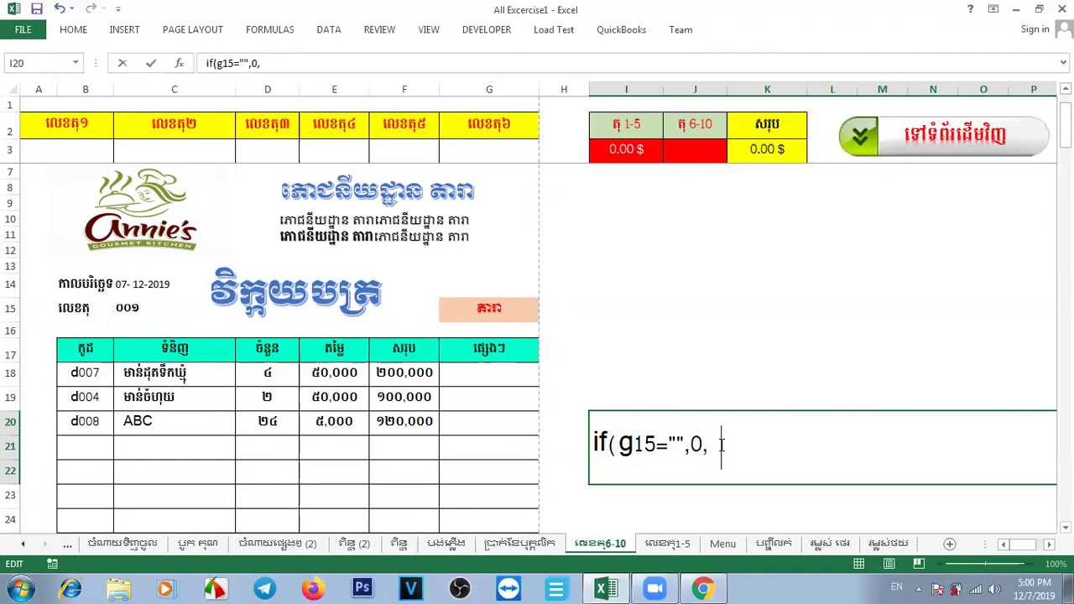
drag(721, 445, 734, 445)
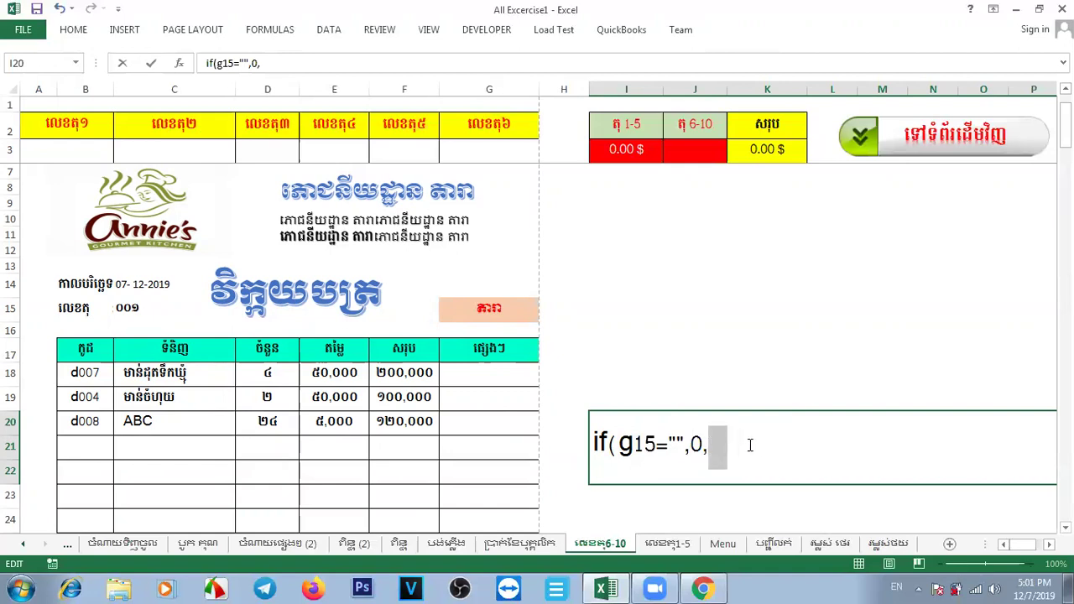
click(735, 446)
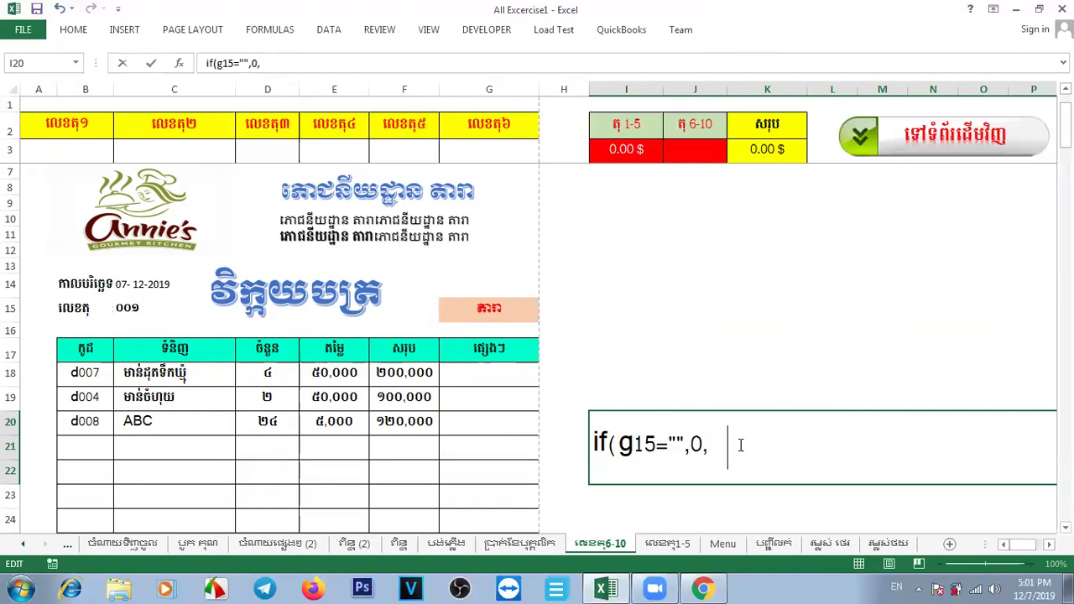
Step: Remove the trailing spaces in the I20 formula note and add g28 as the value when G15 is filled
drag(1064, 126, 1064, 156)
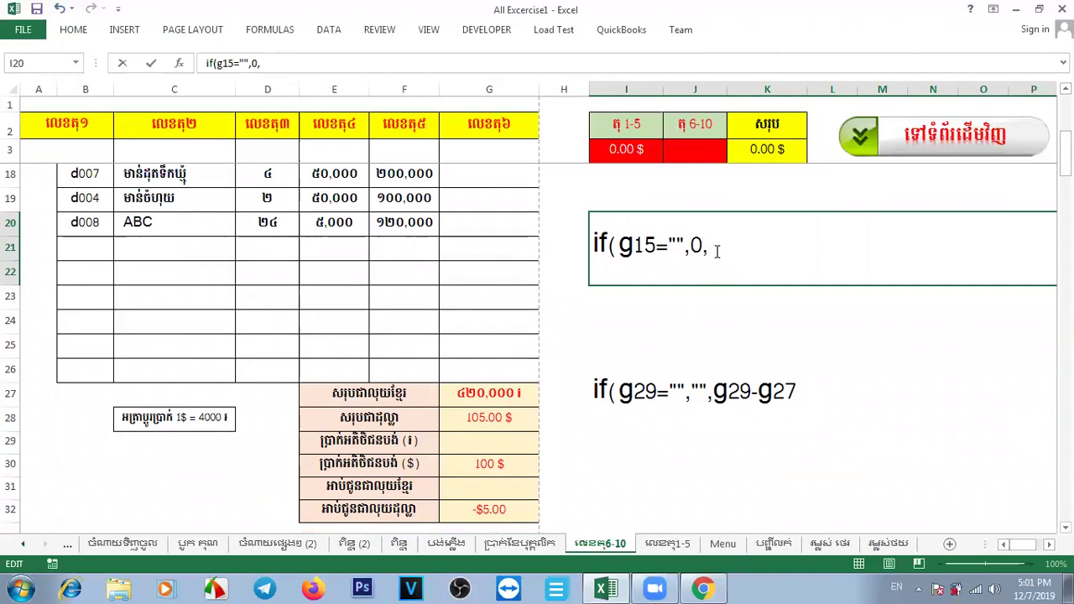
key(BackSpace)
key(BackSpace)
key(BackSpace)
text(g28)
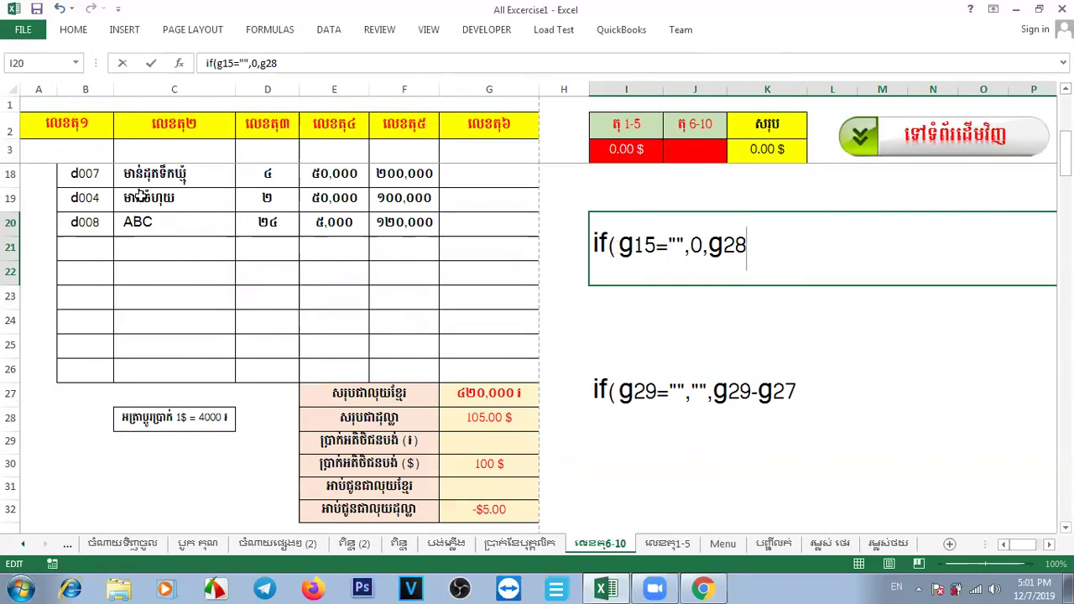
drag(1065, 155, 1064, 135)
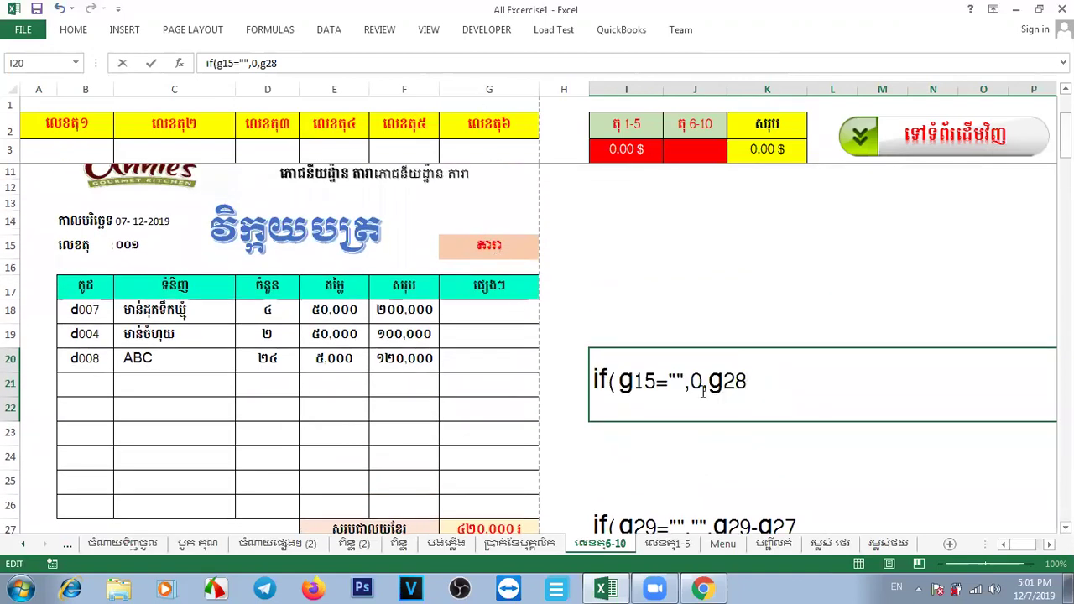
mouse_move(690, 382)
mouse_down()
mouse_move(669, 382)
mouse_move(690, 381)
mouse_up()
click(703, 382)
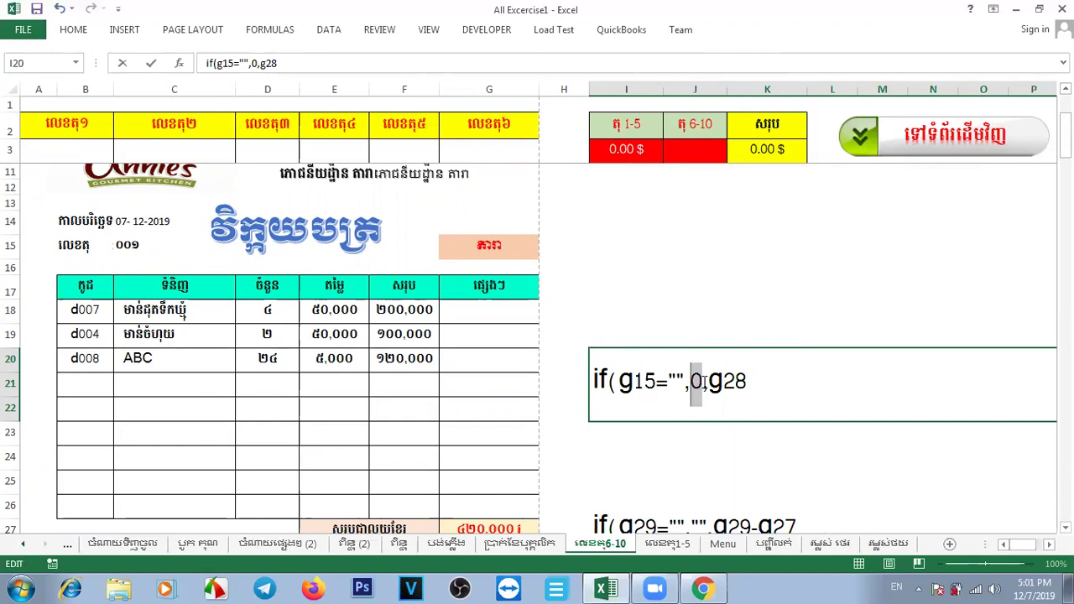
drag(709, 382, 748, 382)
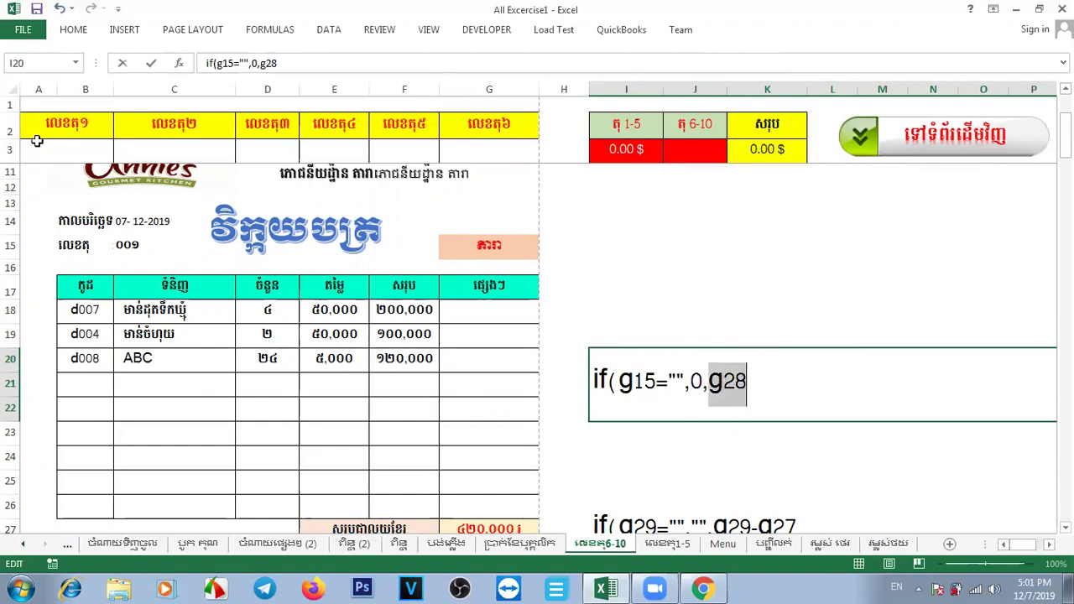
drag(1065, 134, 1064, 145)
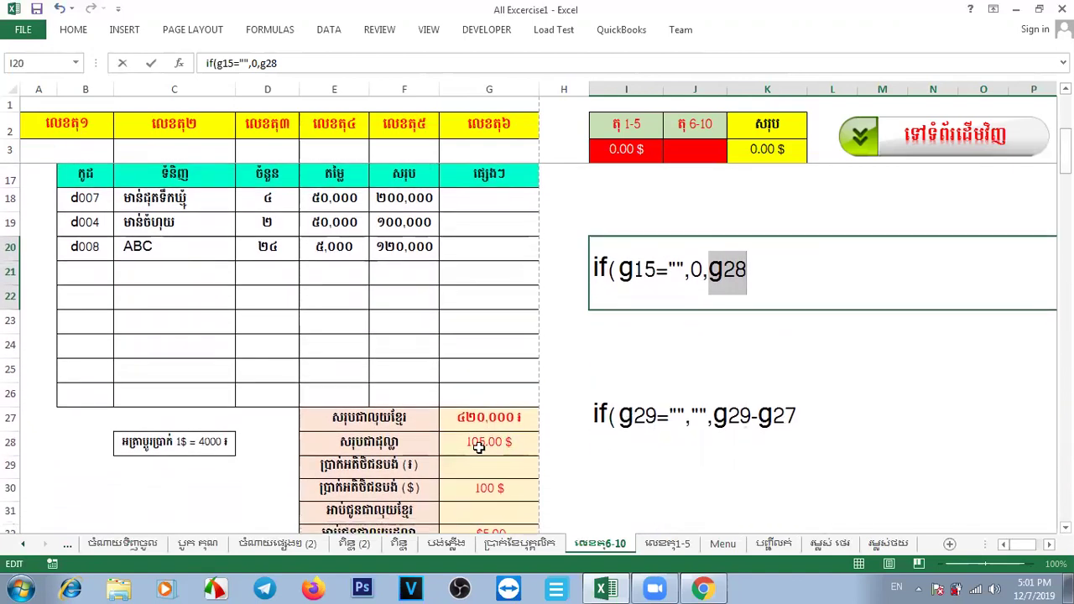
Step: Complete the I20 note as if(g15="",0,g28) and copy its text
click(785, 277)
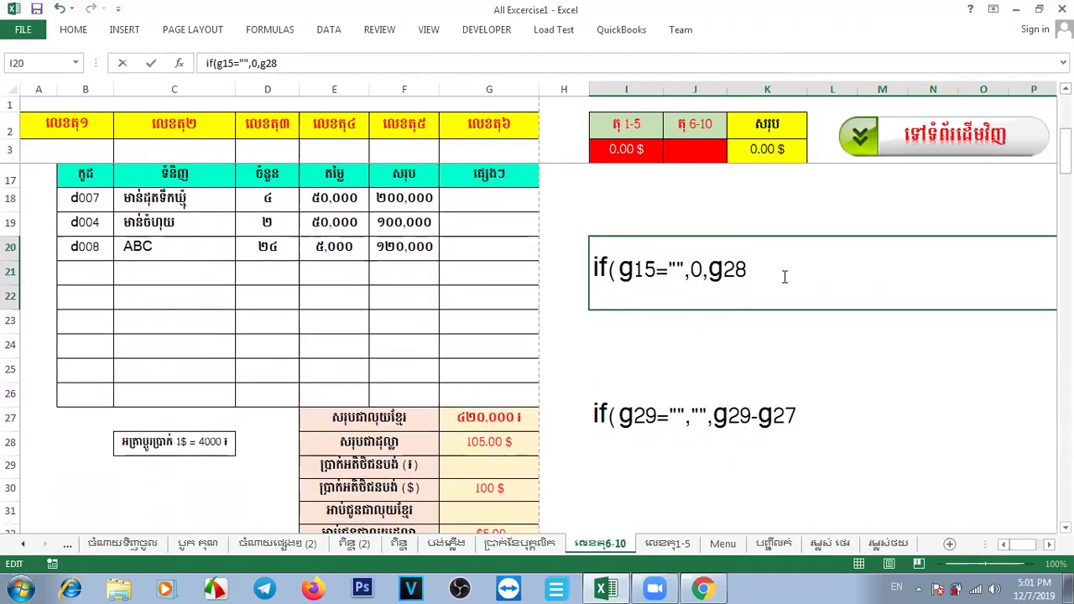
text())
drag(760, 270, 595, 280)
key(ctrl+c)
Step: Enter the copied text as the formula =if(g15="",0,g28) in A3, the first table's summary cell
click(74, 147)
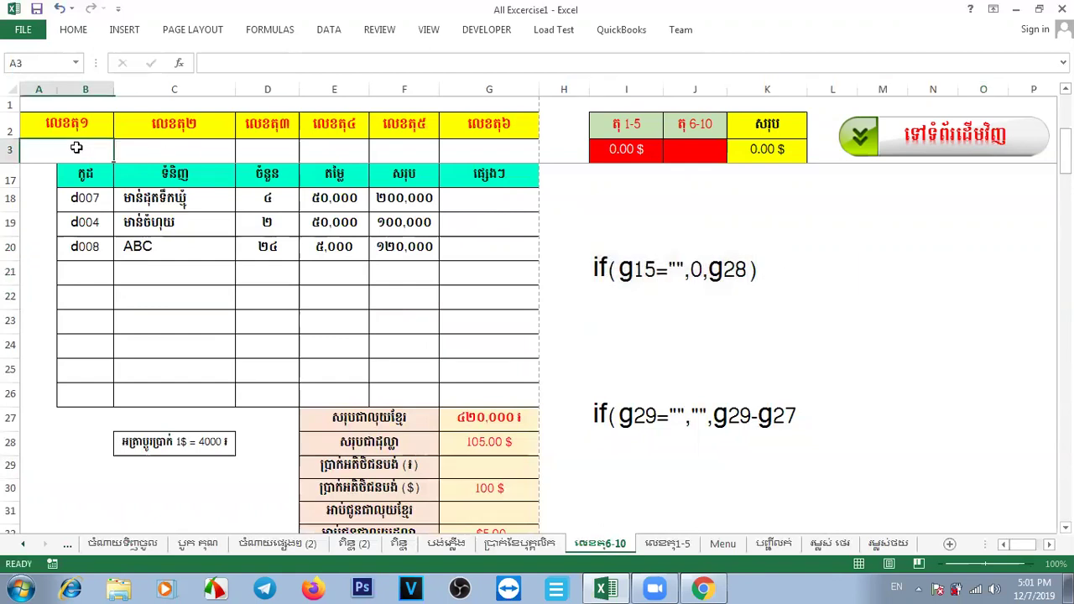
click(230, 63)
text(=)
key(ctrl+v)
key(Return)
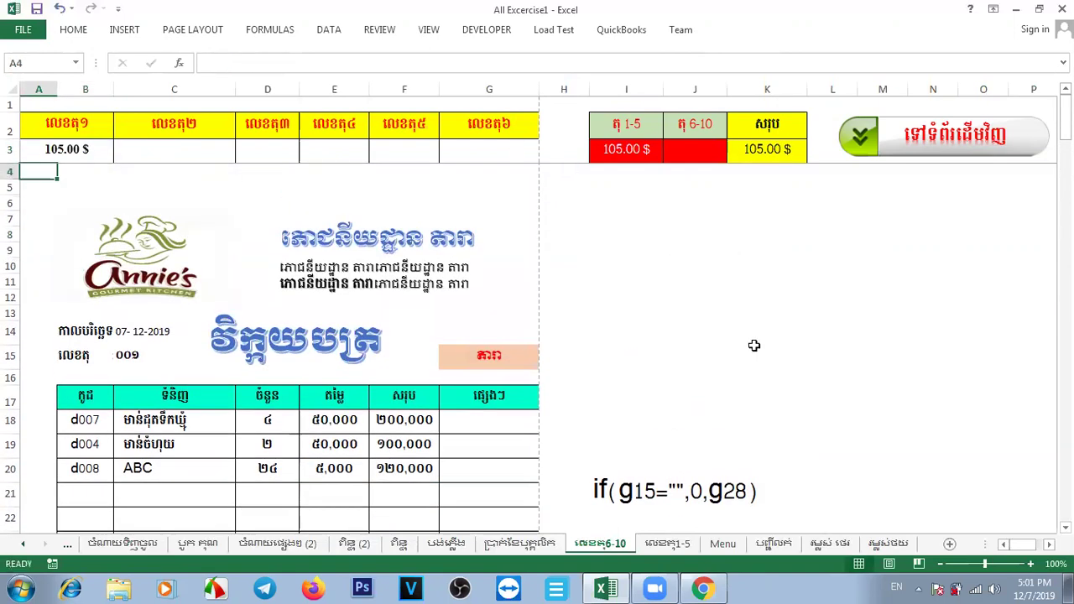
Step: Clear the marker from serial cell G15 of the first invoice to test the A3 formula
click(755, 346)
drag(1064, 116, 1065, 135)
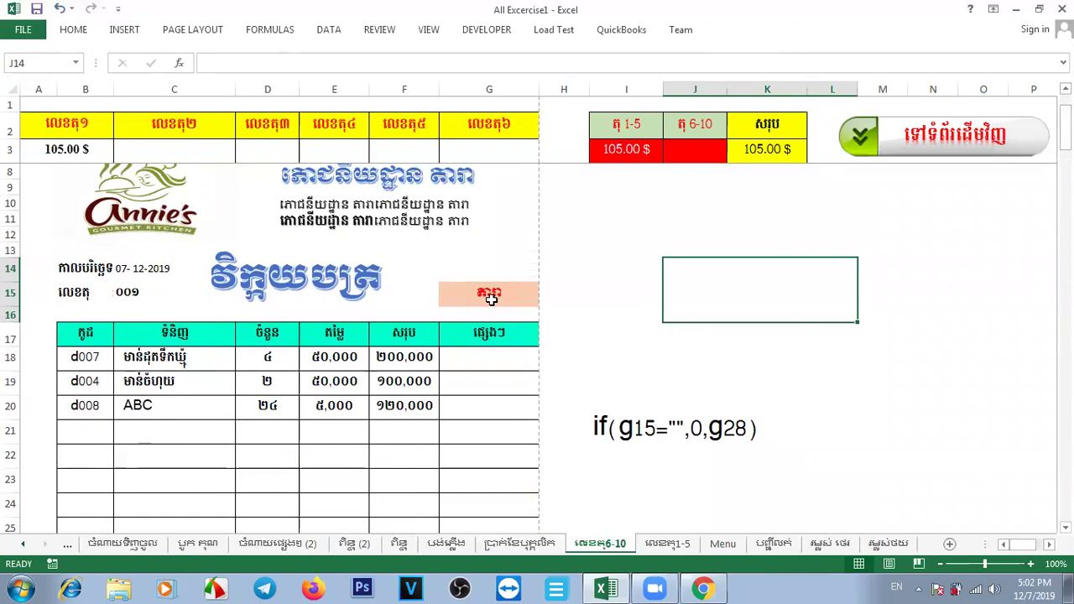
click(491, 298)
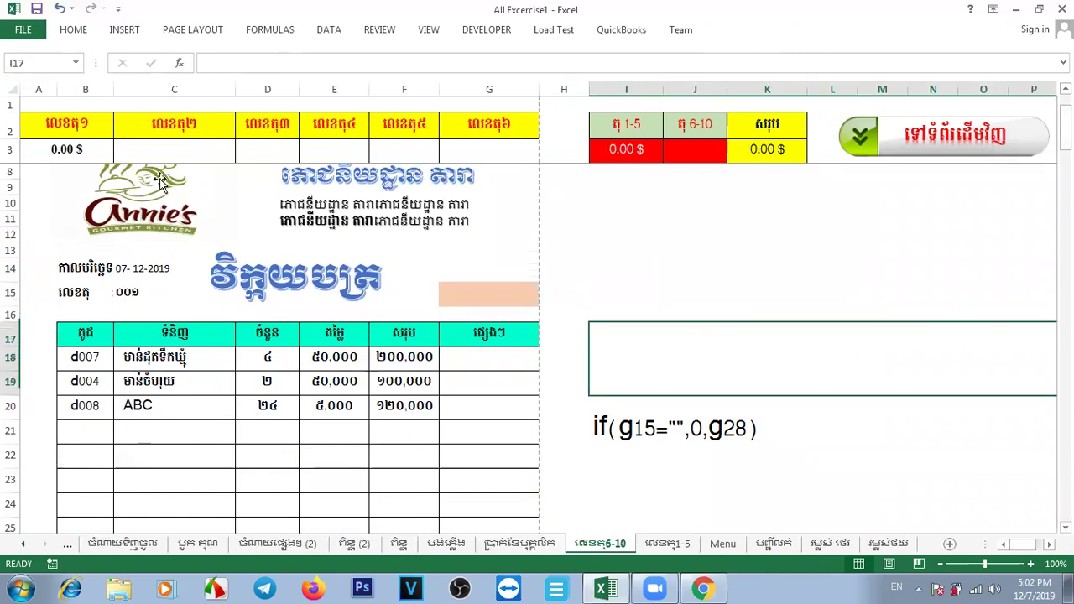
click(674, 475)
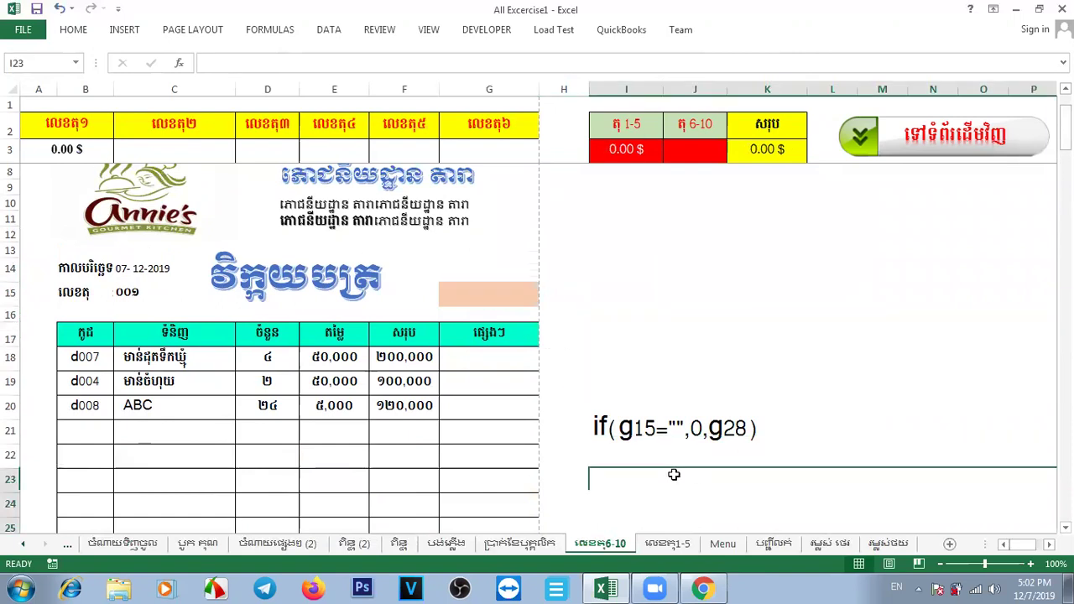
Step: Examine the first invoice's empty item rows and the row 3 summary cells, and open the លេខតុ1-5 sheet to compare
click(79, 433)
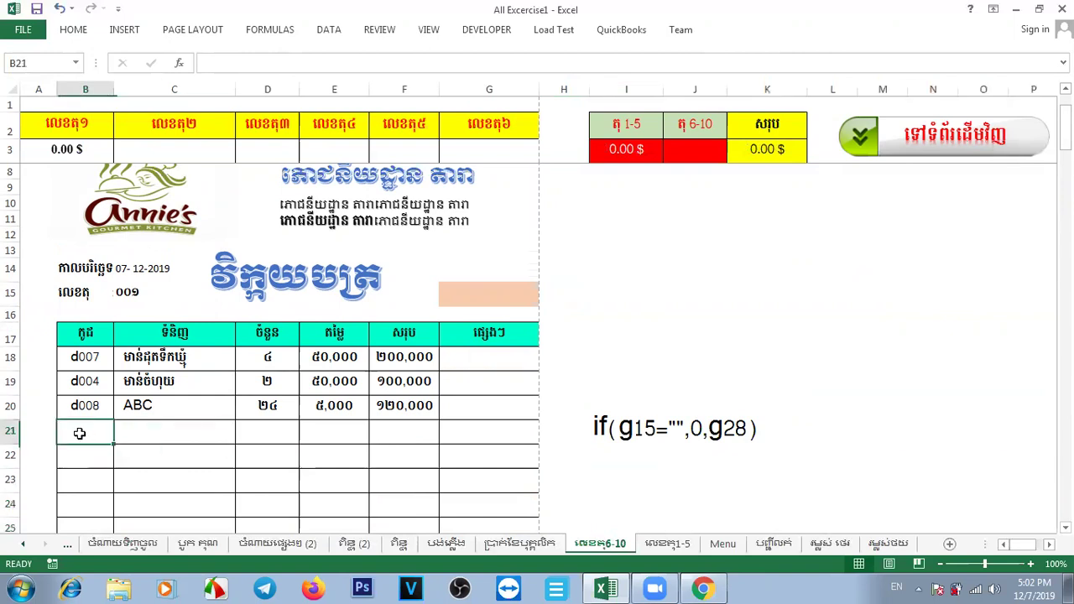
click(291, 457)
click(390, 449)
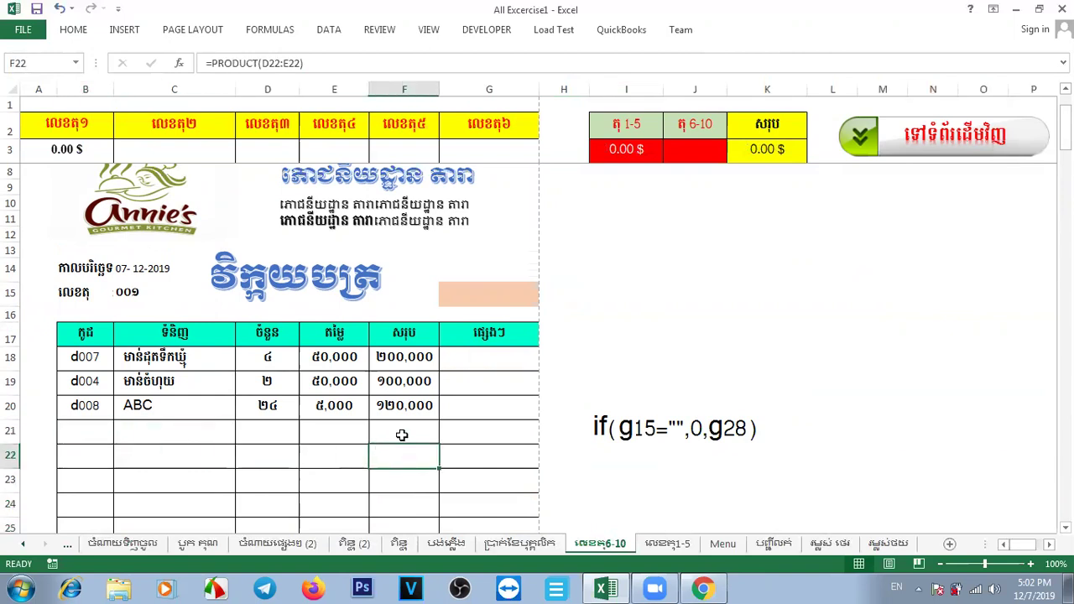
click(402, 435)
drag(1064, 134, 1064, 130)
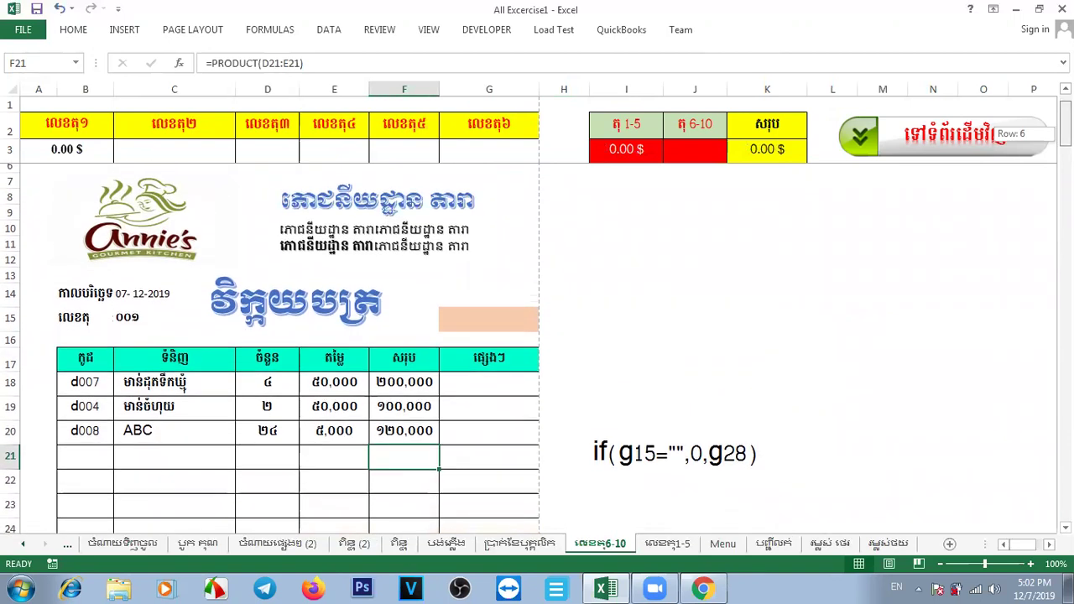
click(283, 148)
click(341, 149)
click(406, 150)
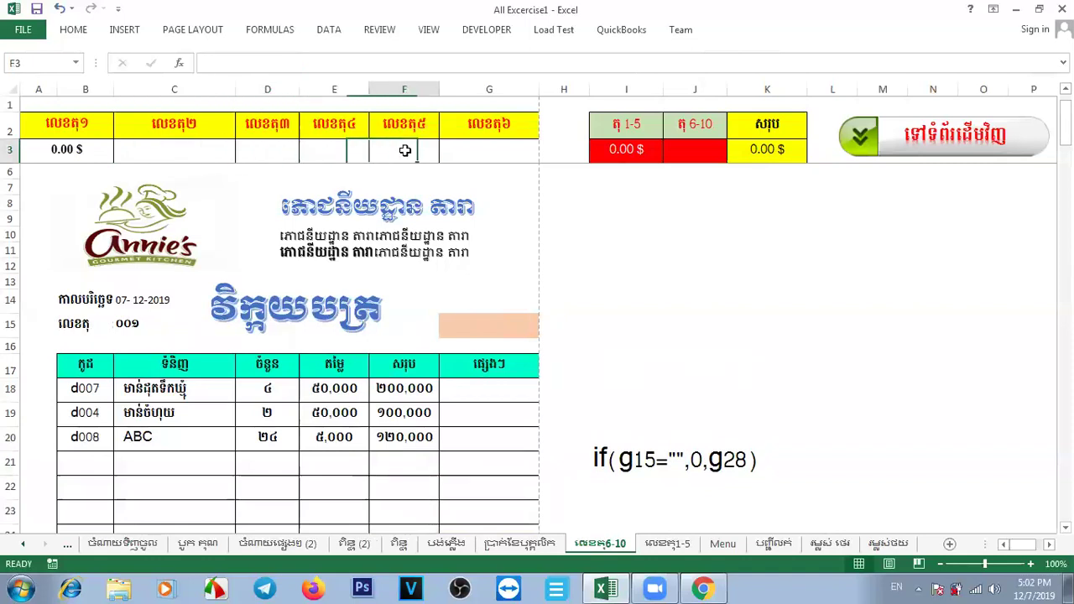
click(494, 149)
click(651, 281)
click(610, 158)
click(621, 278)
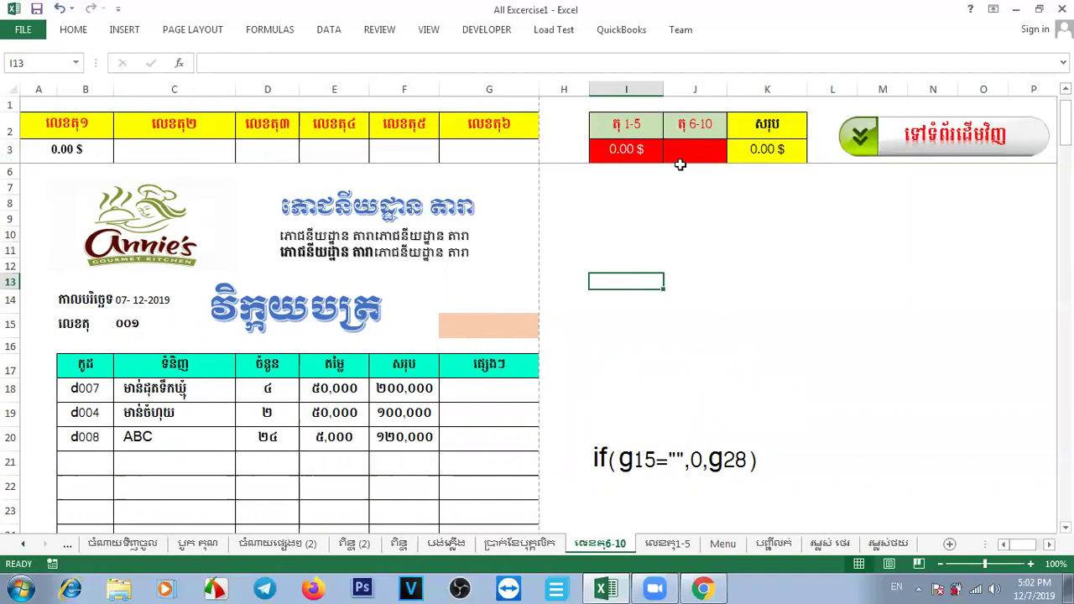
click(661, 546)
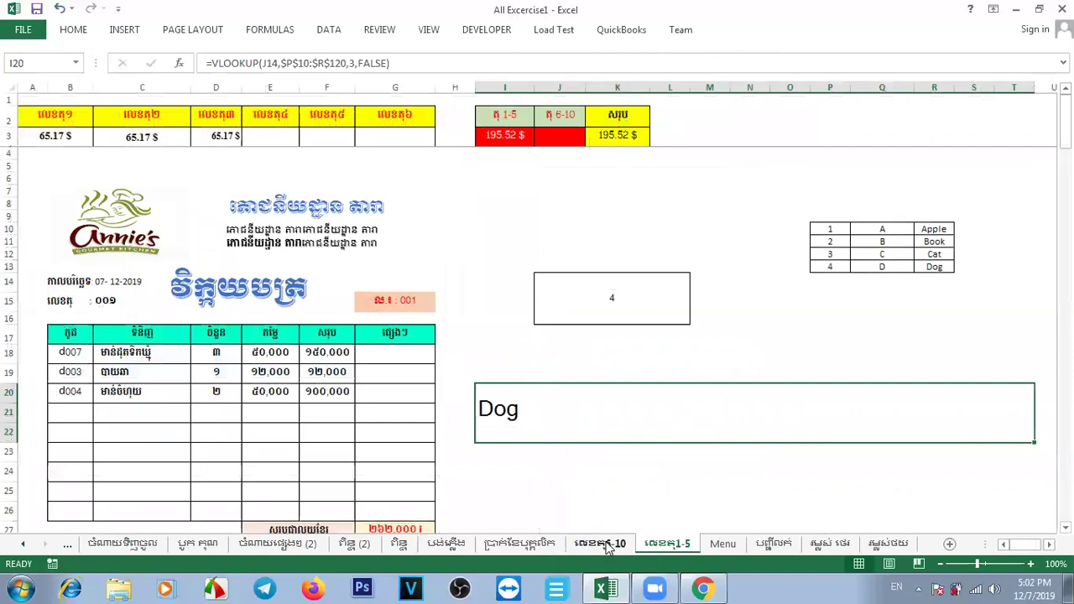
Step: Compare the លេខតុ6-10 and លេខតុ1-5 sheets, and examine all invoice pages of លេខតុ6-10 at 10% zoom
click(607, 546)
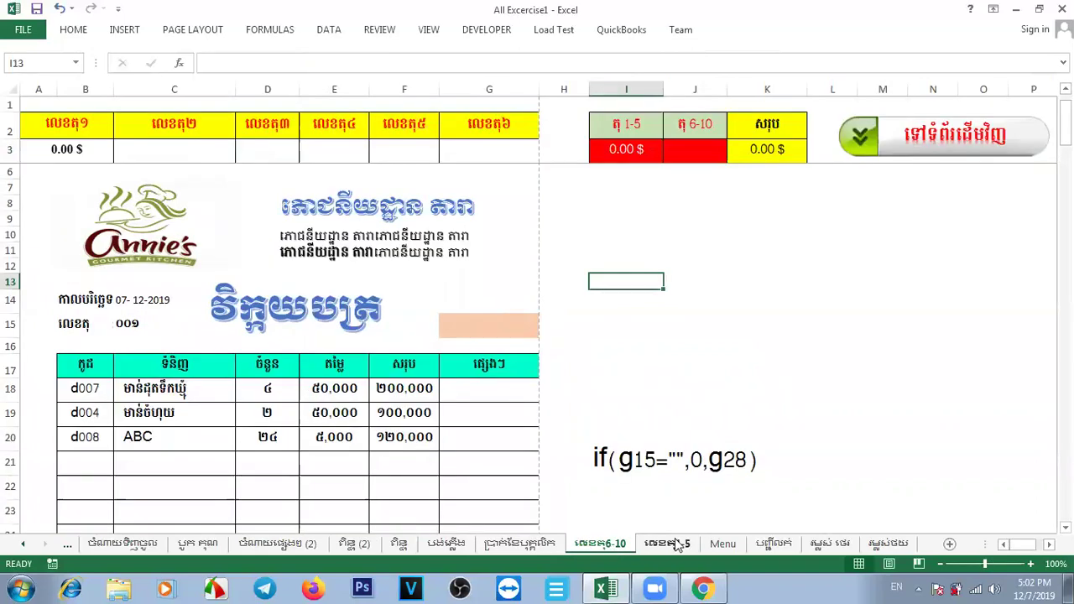
click(678, 545)
click(606, 545)
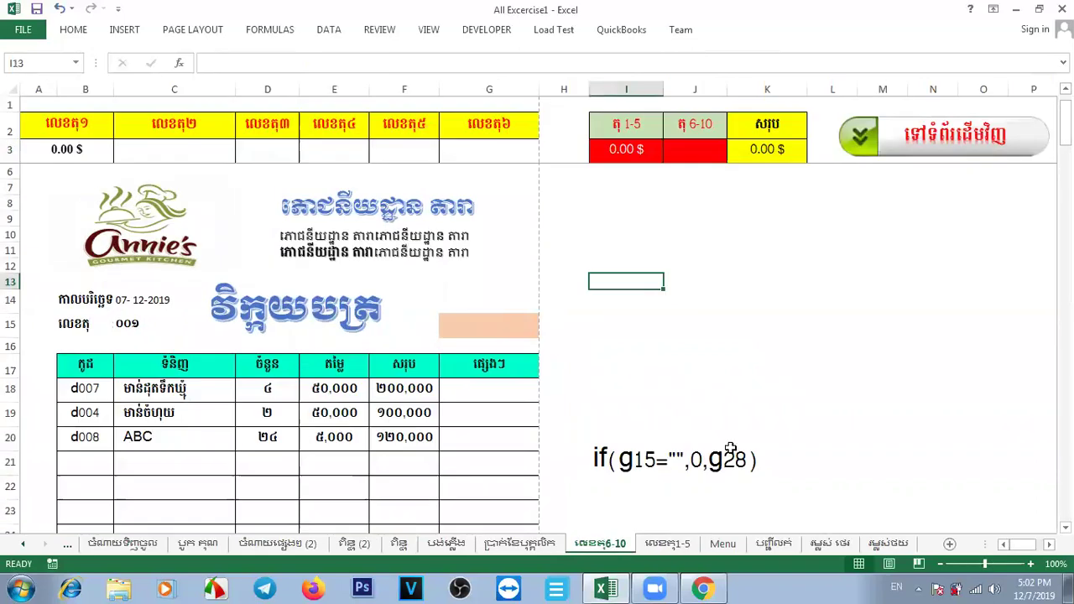
click(965, 369)
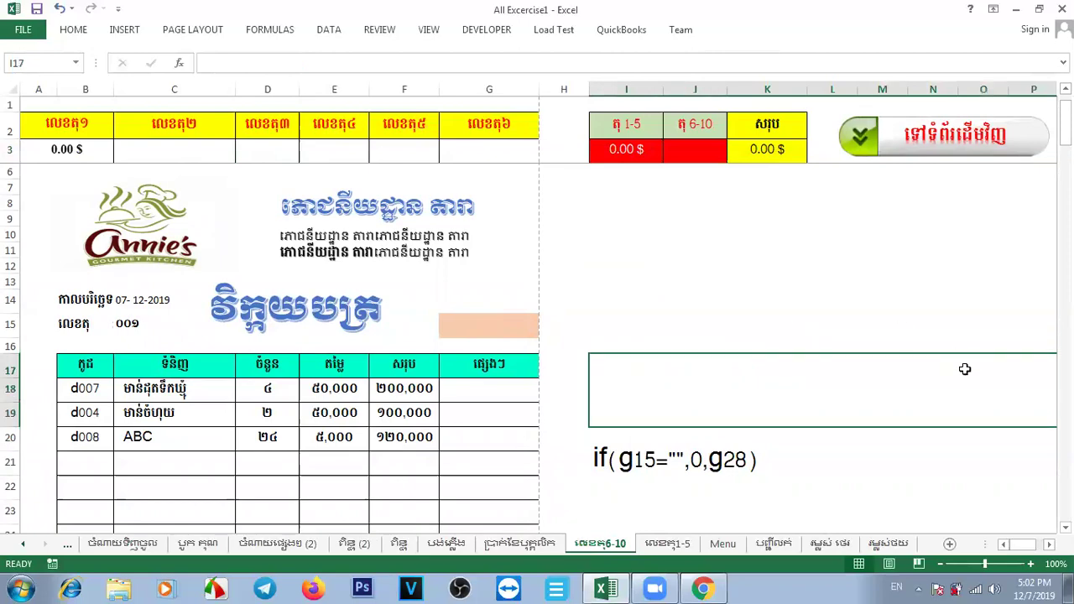
click(942, 565)
click(942, 565)
click(943, 565)
click(943, 565)
click(943, 565)
click(943, 565)
click(943, 565)
click(942, 565)
click(943, 565)
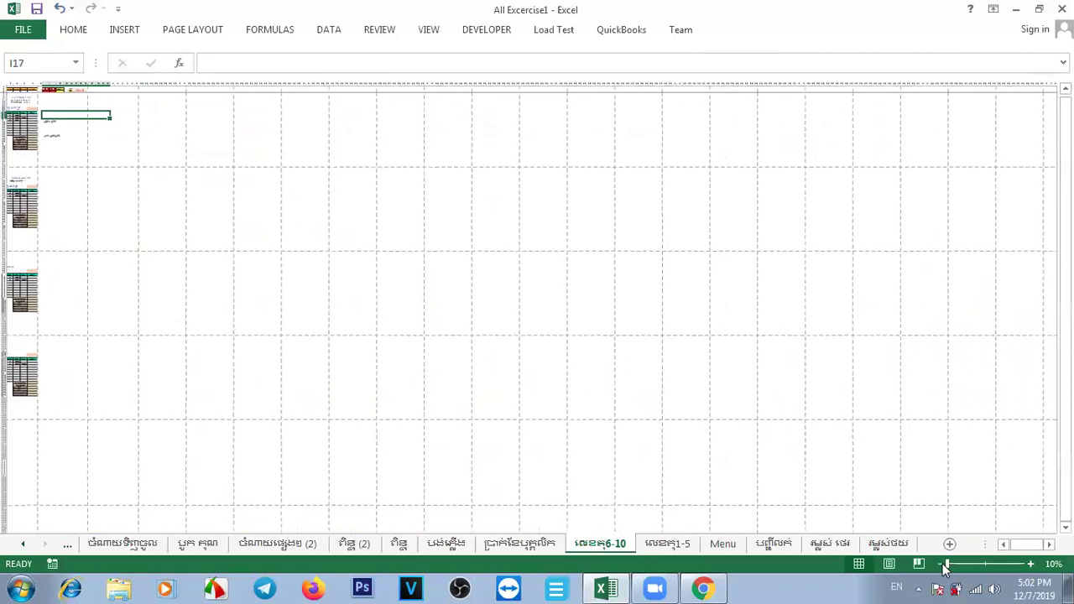
click(121, 138)
drag(162, 138, 613, 319)
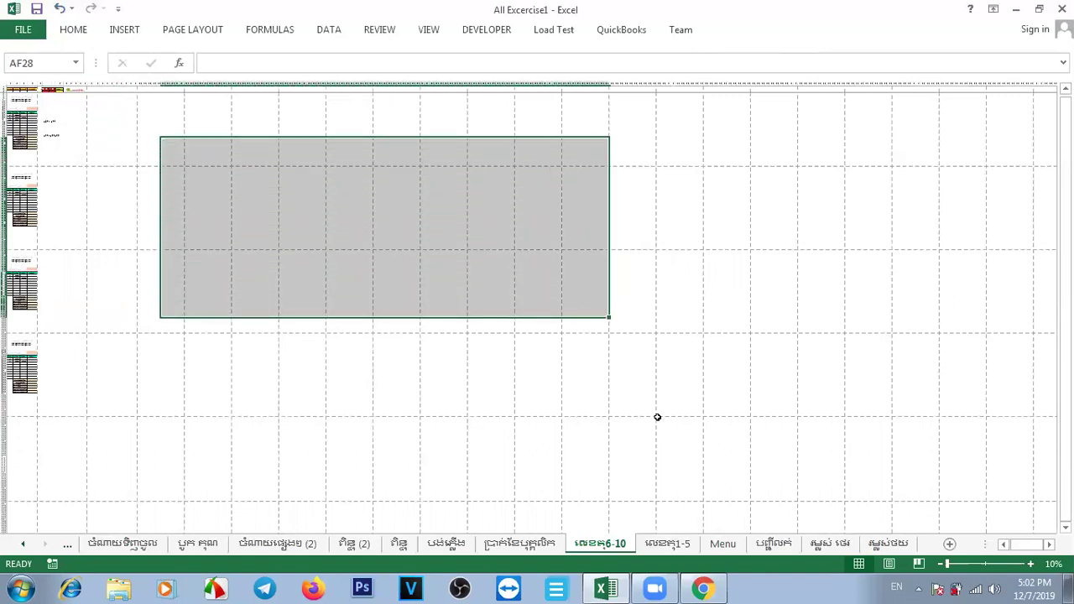
click(658, 417)
drag(1065, 436, 1066, 432)
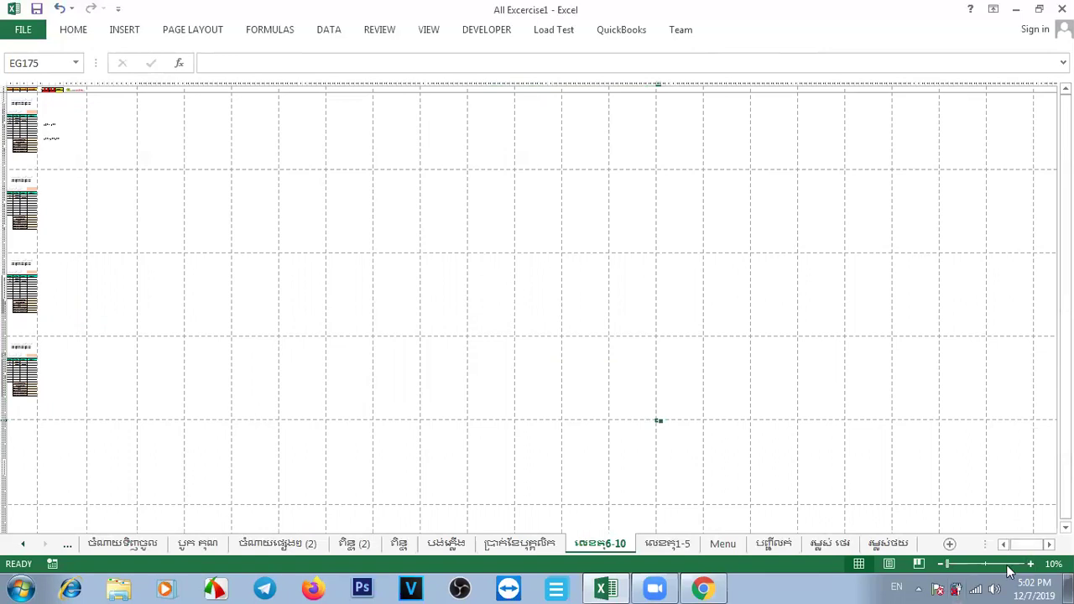
Step: Restore the sheet zoom to 100% and return to the first invoice at the start of the sheet
click(986, 565)
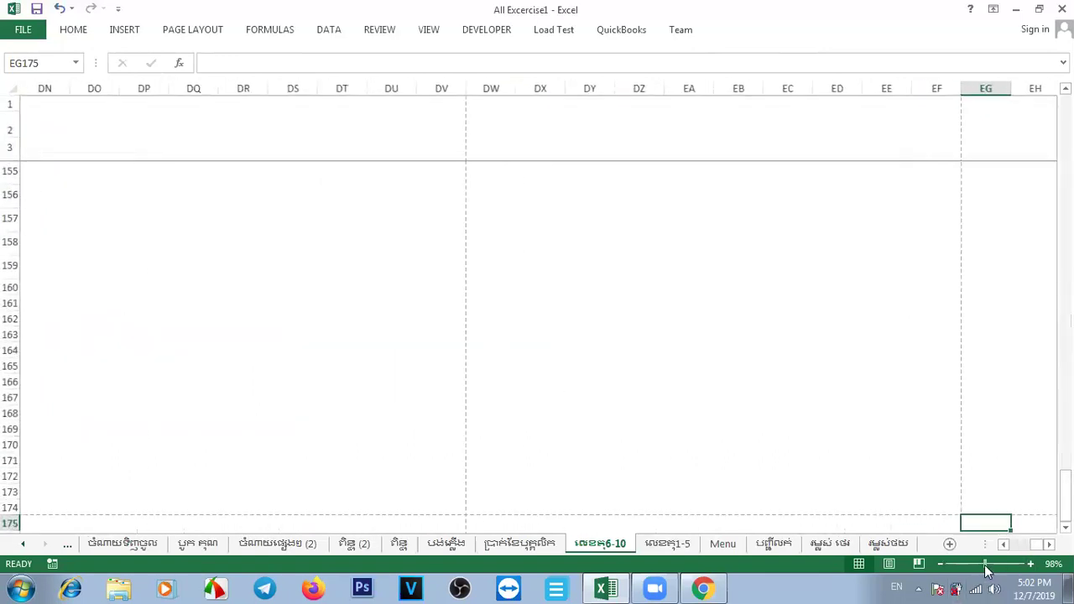
click(1031, 564)
drag(1065, 500, 1065, 126)
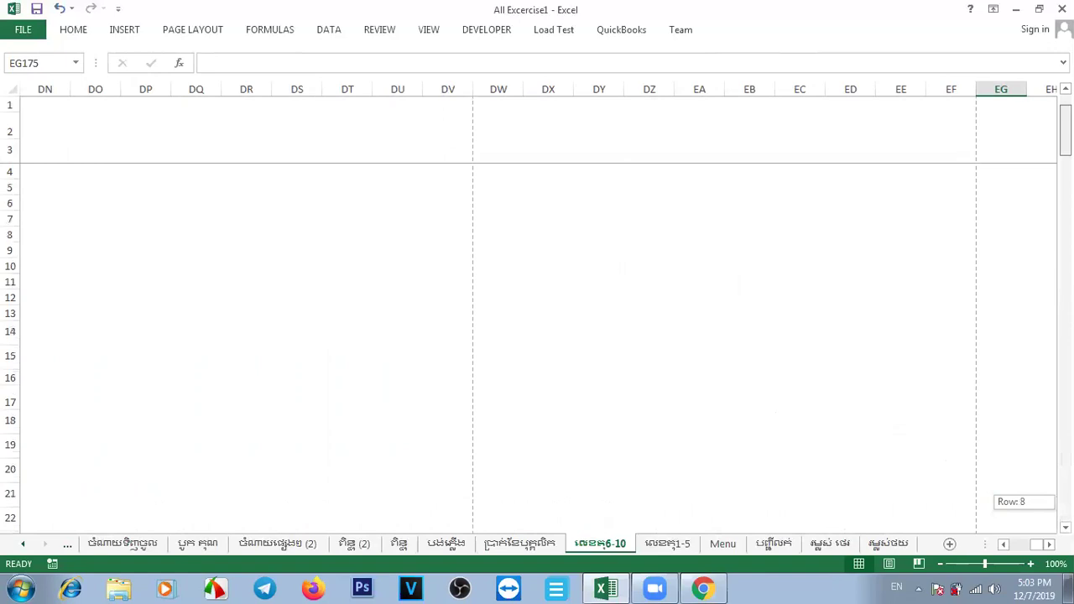
click(543, 254)
drag(1039, 544, 1007, 544)
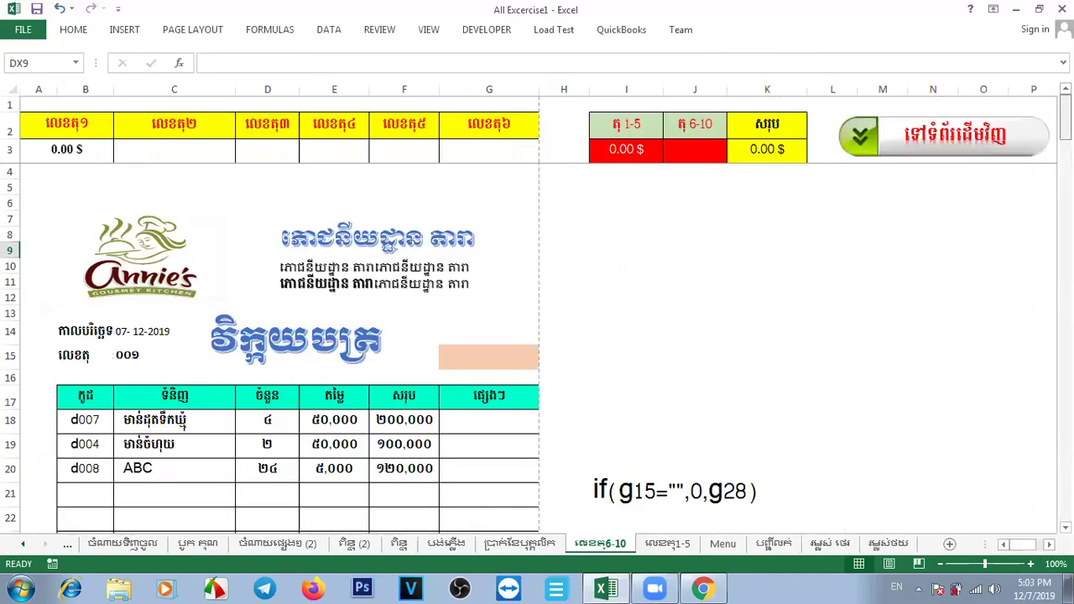
click(742, 280)
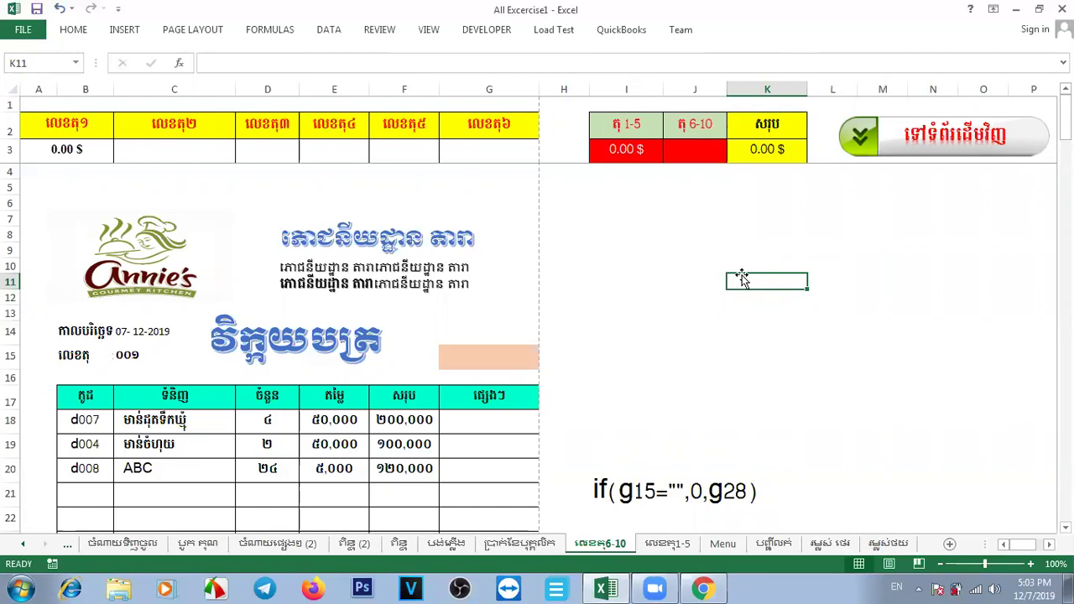
Step: Open the បញ្ជីលក់ sheet and examine the motorbike sales table, including its quantity, price and revenue cells in row 12
click(685, 545)
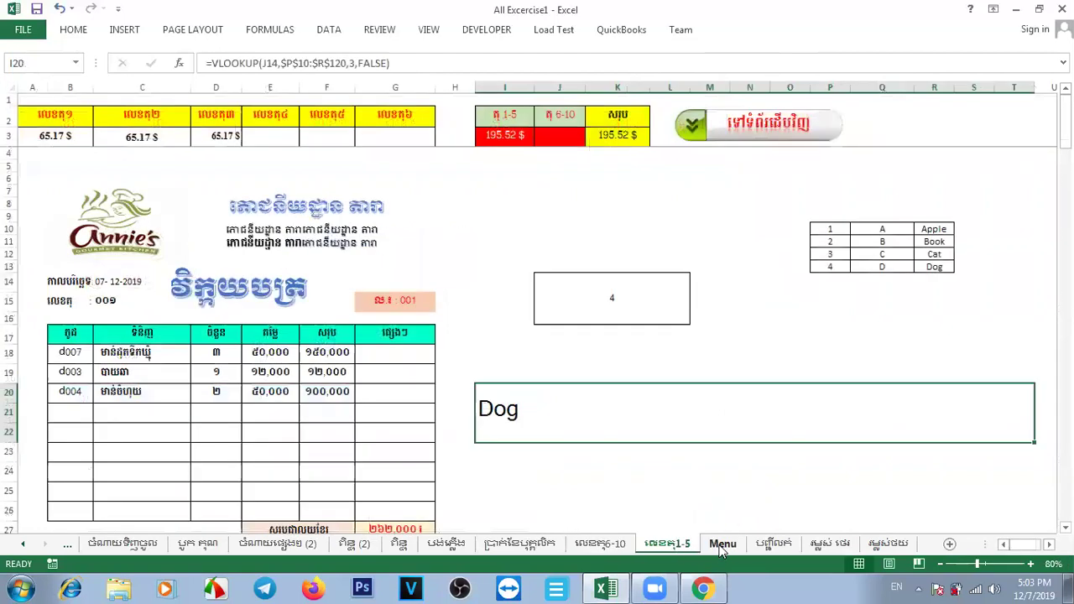
click(721, 547)
click(774, 548)
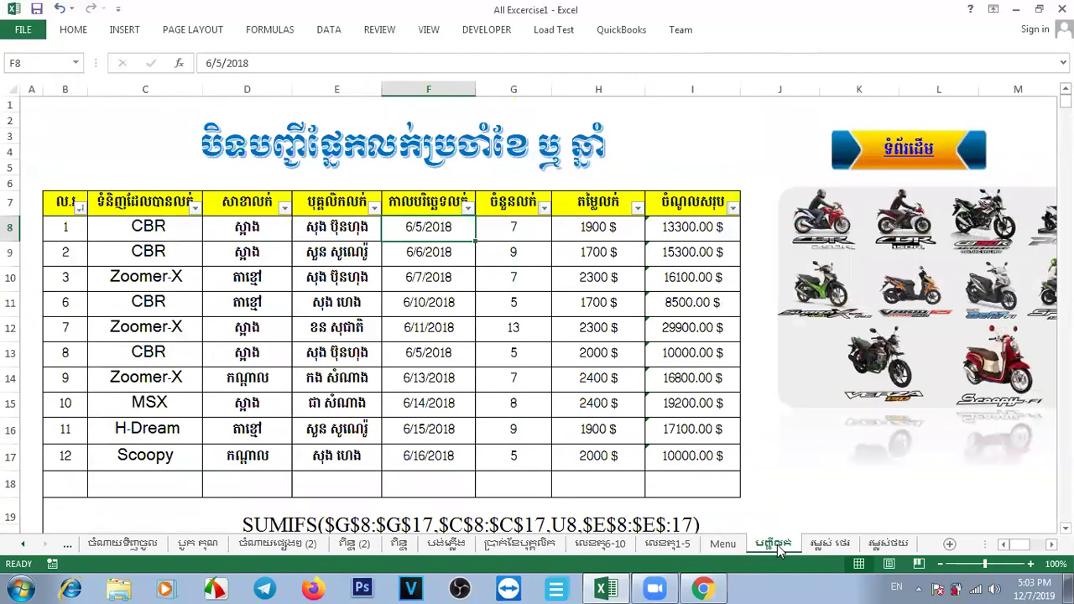
click(798, 494)
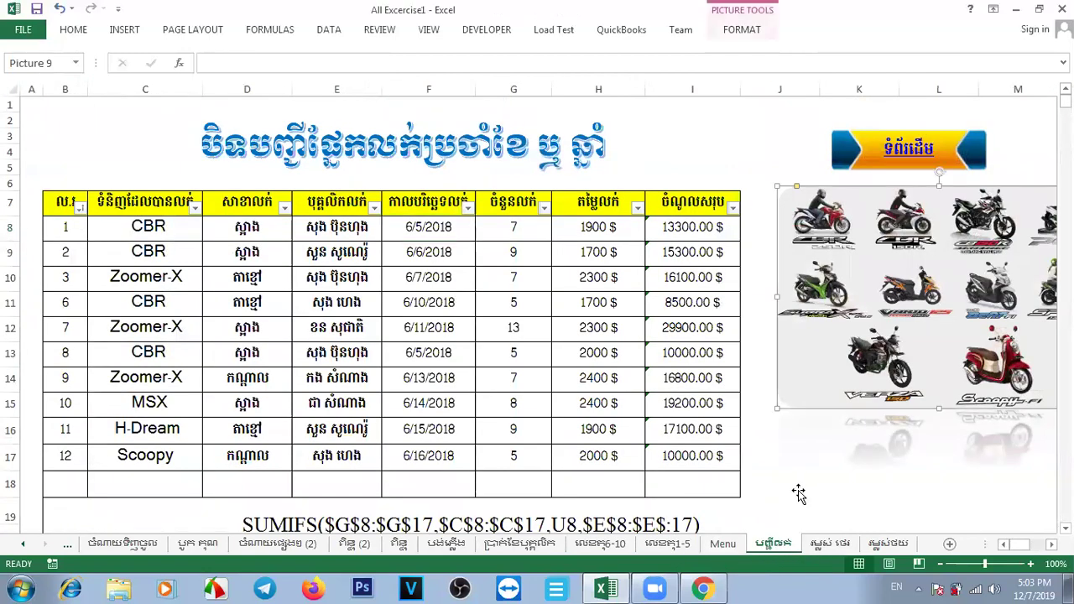
click(643, 438)
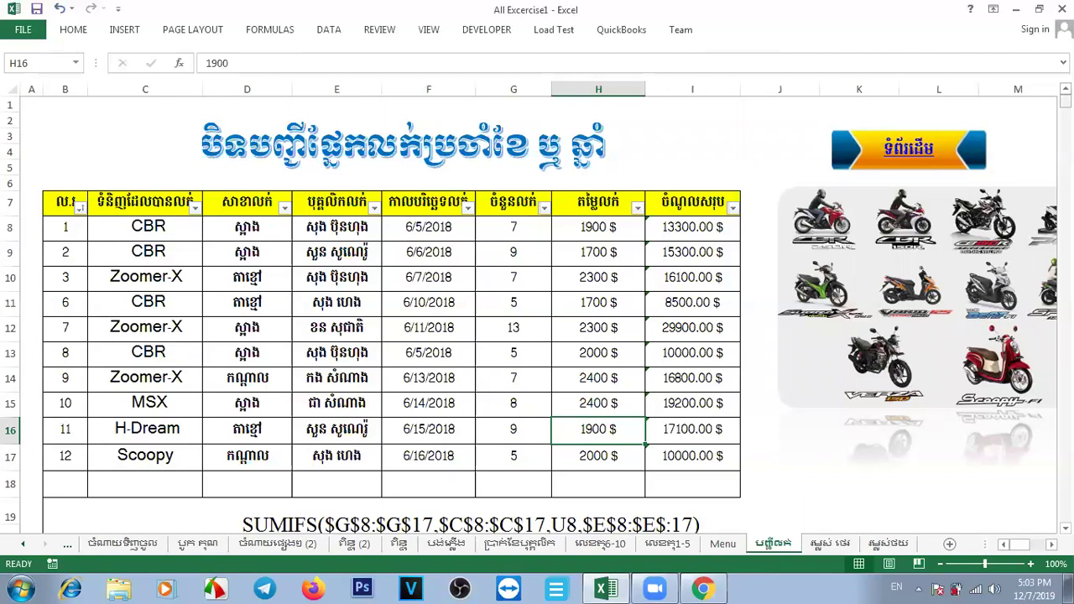
drag(1065, 101, 1066, 101)
drag(74, 228, 711, 499)
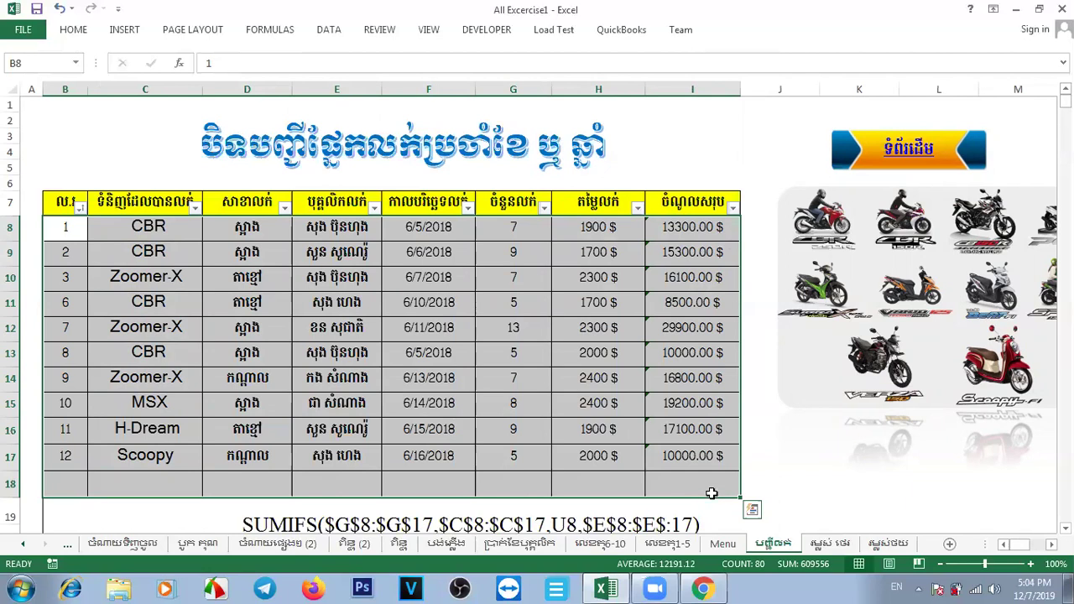
click(700, 481)
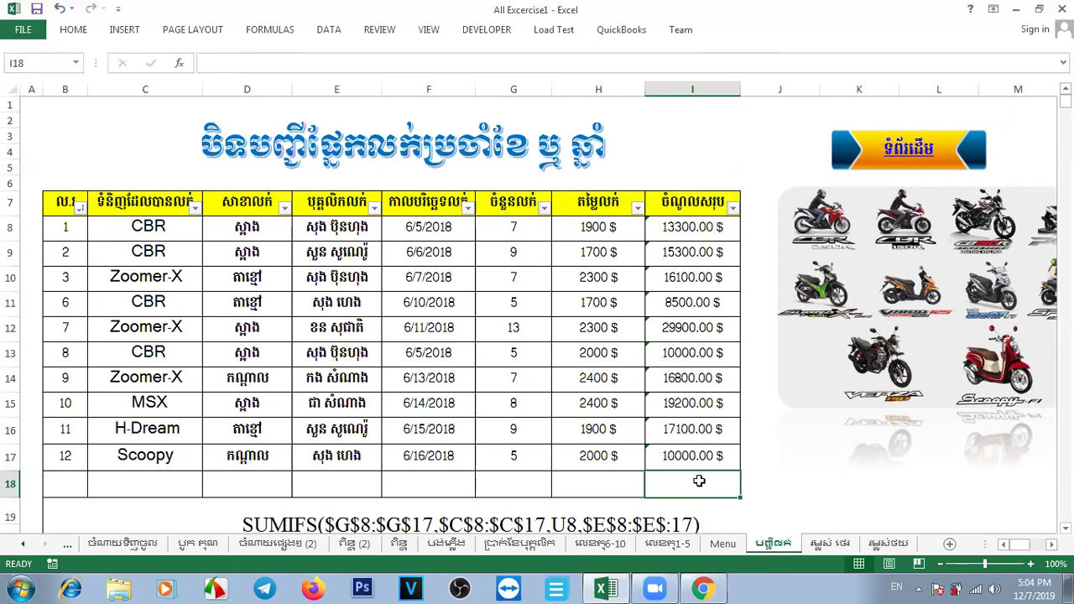
click(497, 334)
click(605, 321)
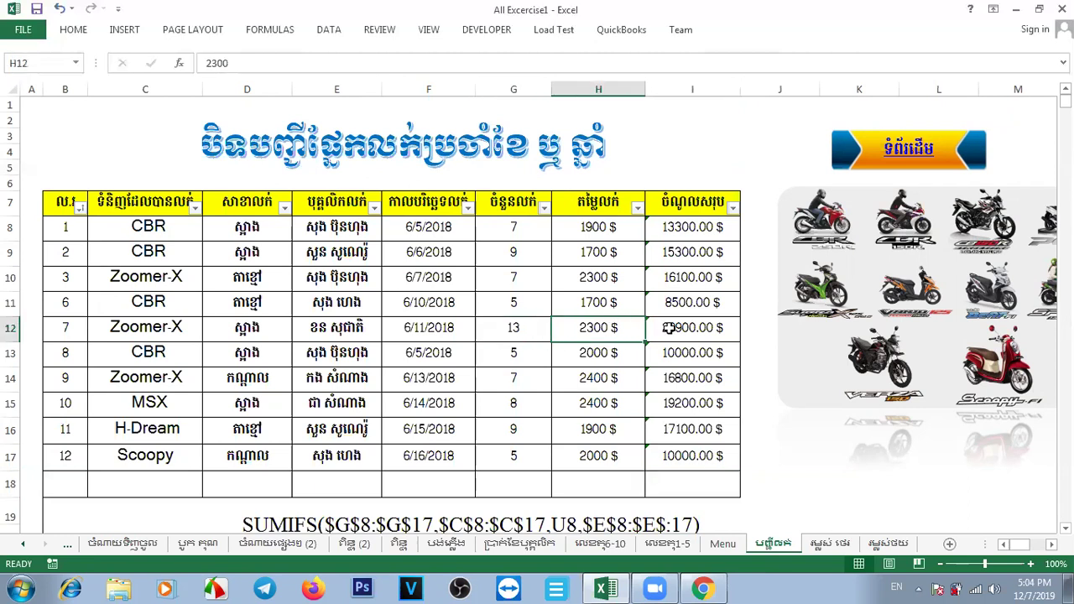
click(669, 329)
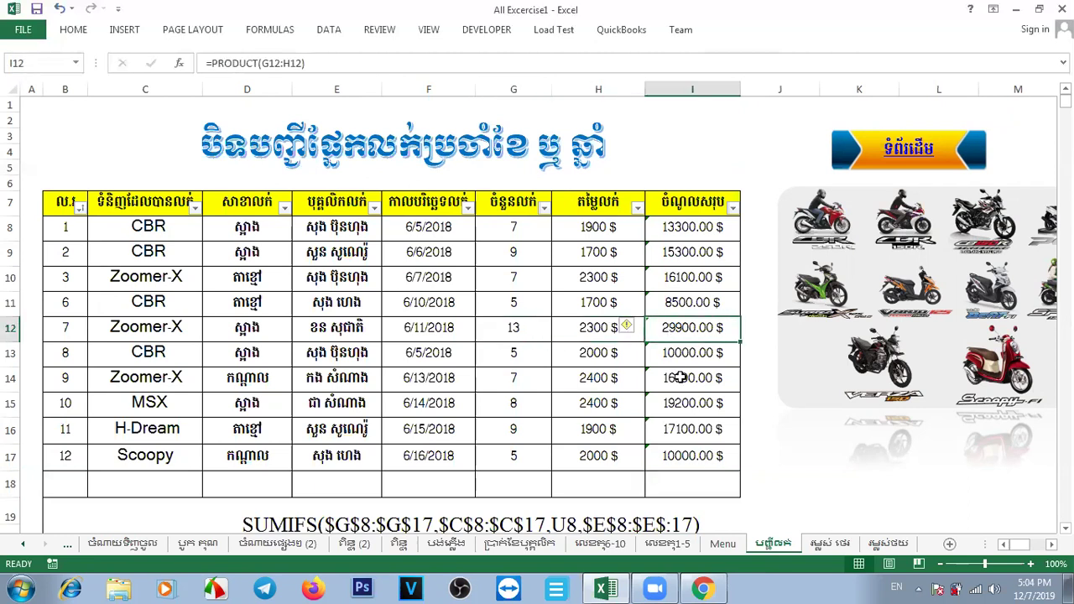
click(785, 443)
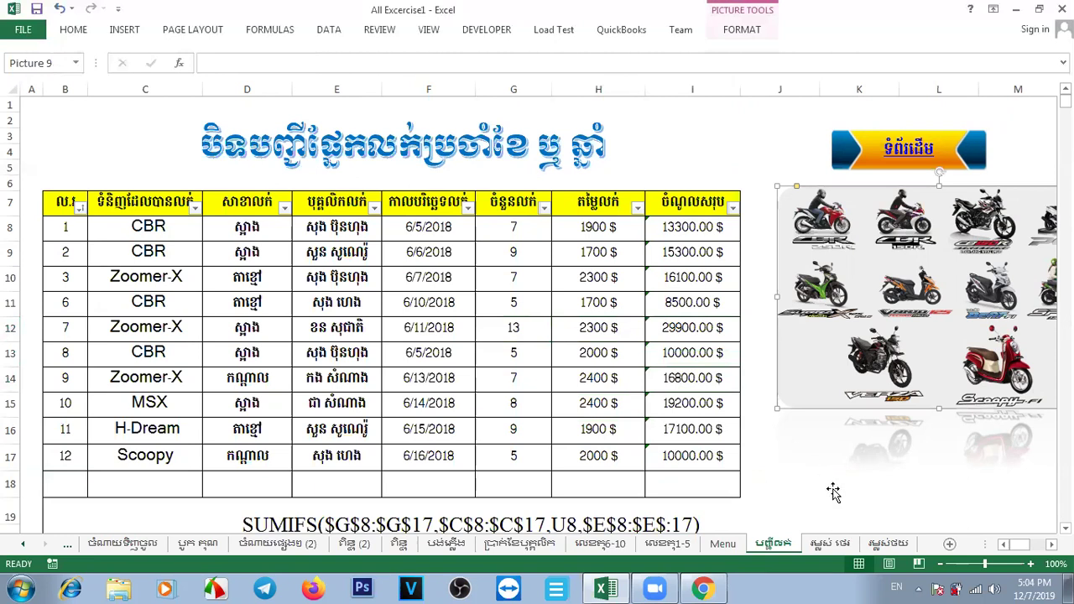
click(615, 476)
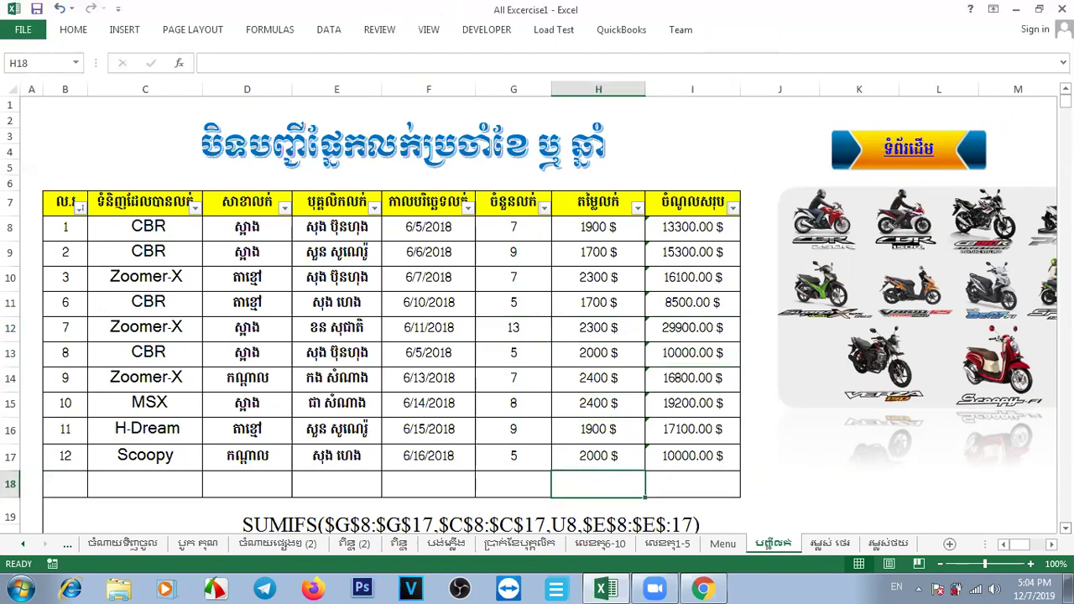
Step: Replace the SUMIFS note in merged cell B19 below the sales table with the formula start =Sumif(
scroll(538, 314, down, 2)
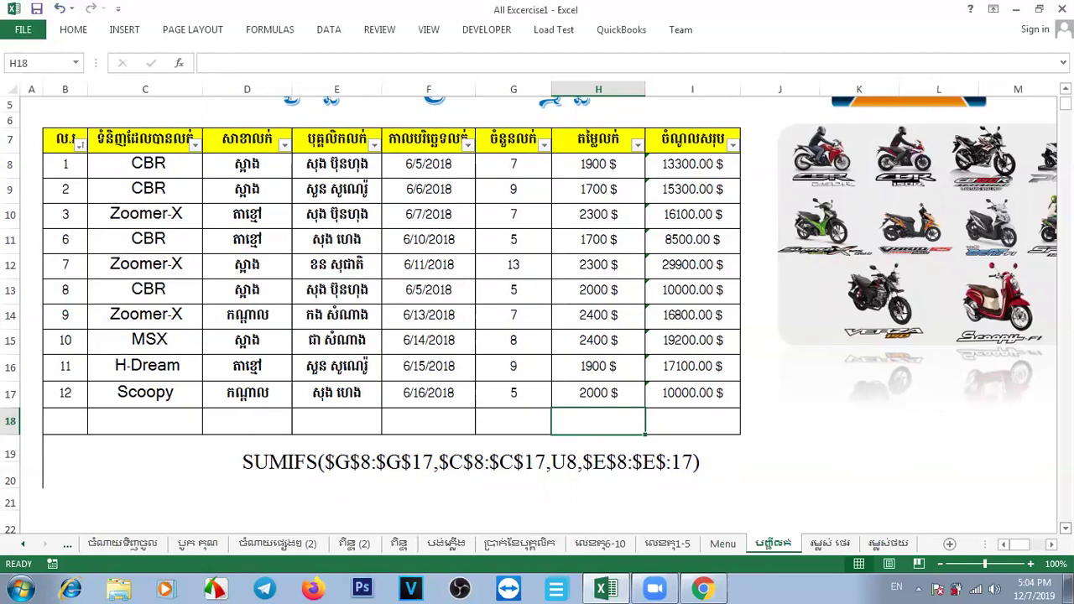
click(552, 461)
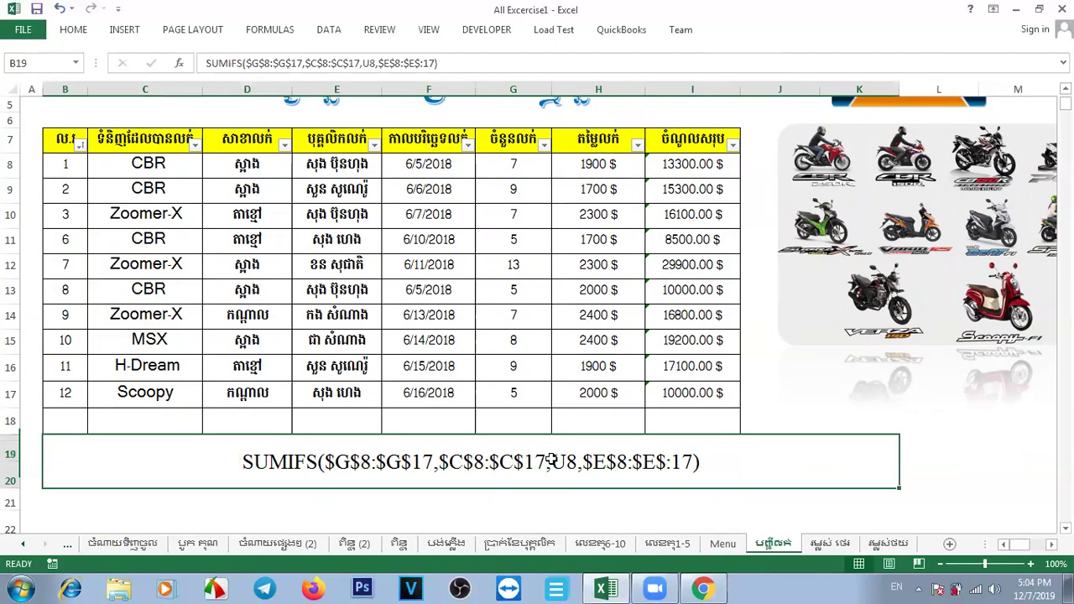
key(Delete)
text(Sumif)
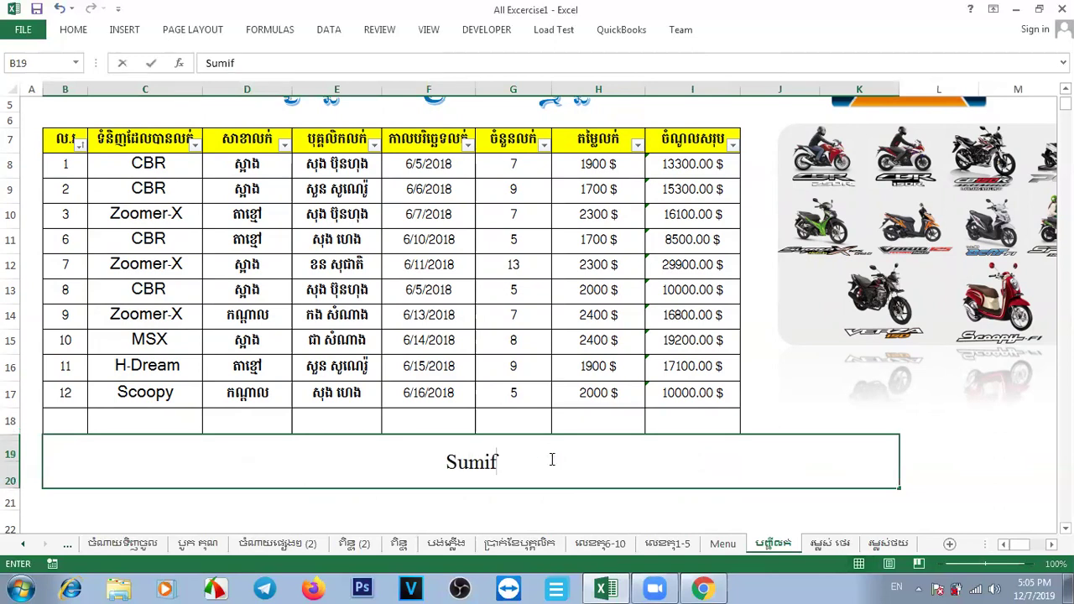
text(()
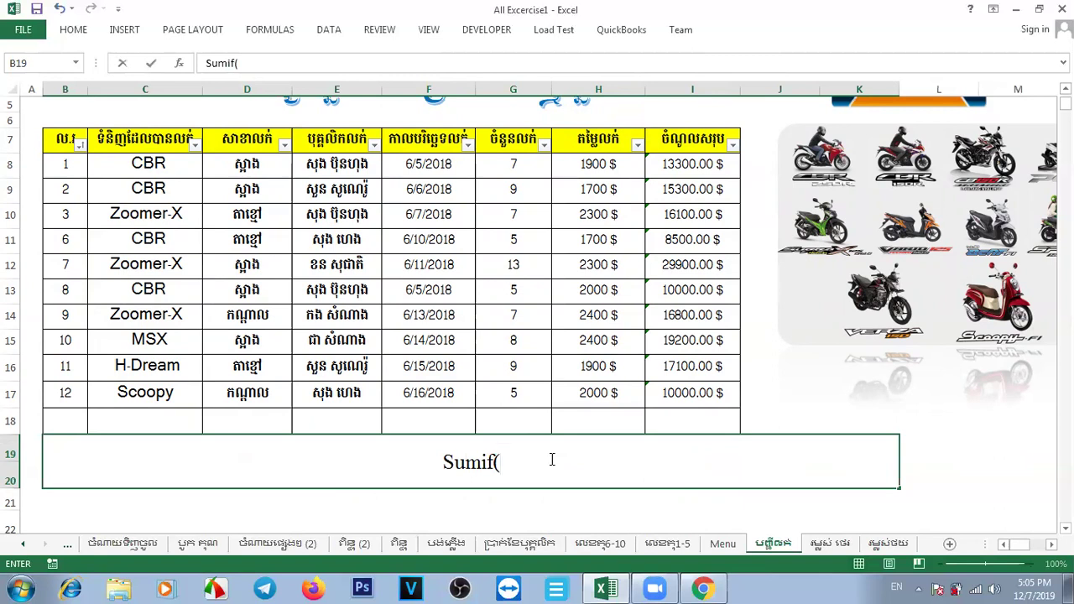
click(444, 462)
text(=)
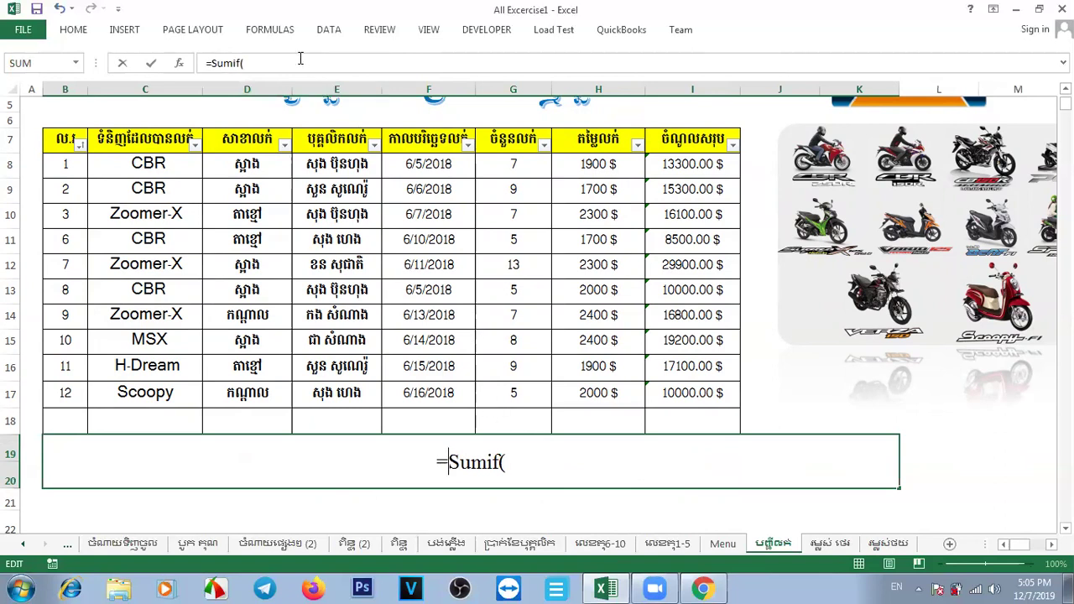
Step: Set the SUMIF range to the product column as the absolute reference $C$8:$C$17
click(299, 59)
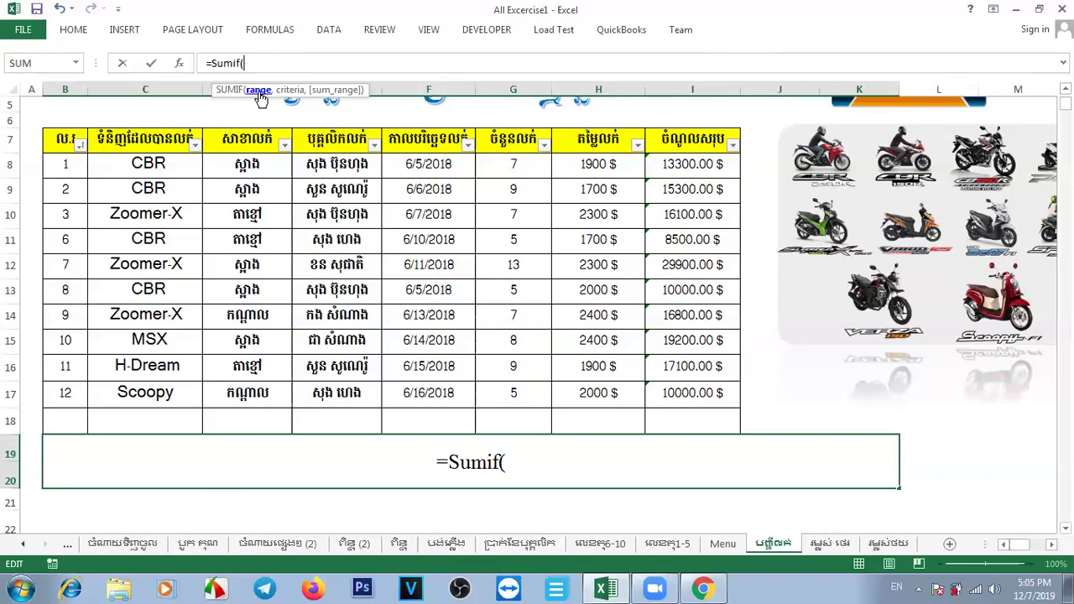
drag(155, 164, 130, 401)
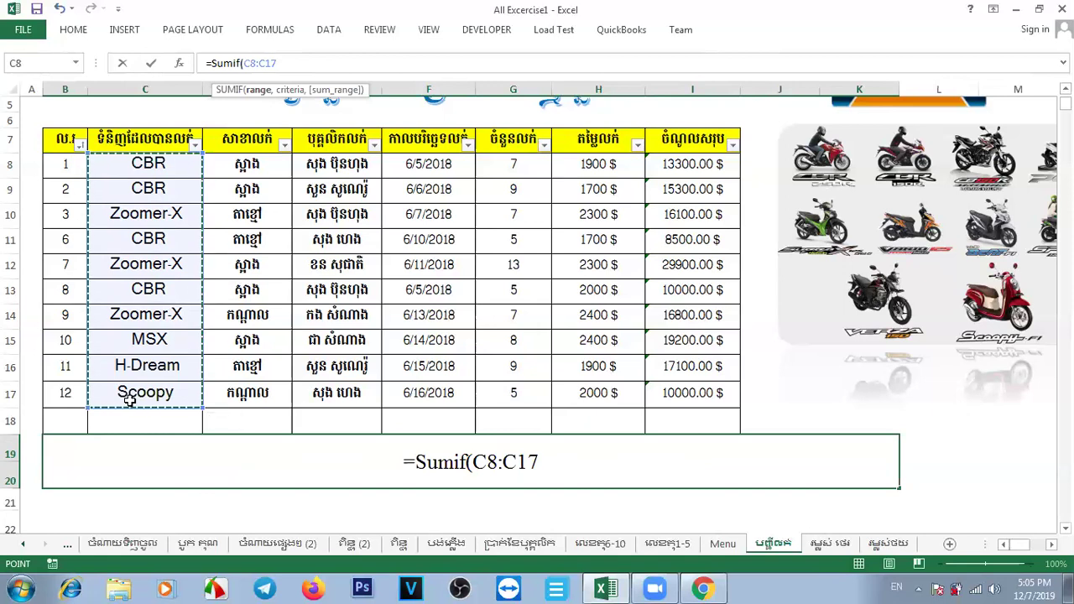
key(F4)
text(,)
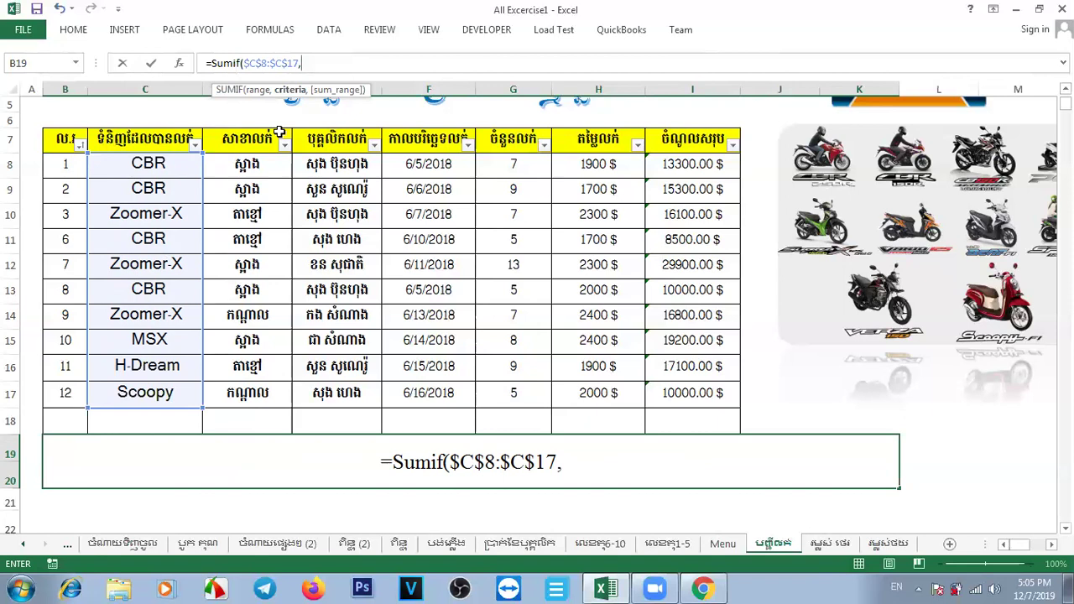
Step: Add "CBR" as the SUMIF criteria after the product range
text("")
click(306, 62)
text(CBR)
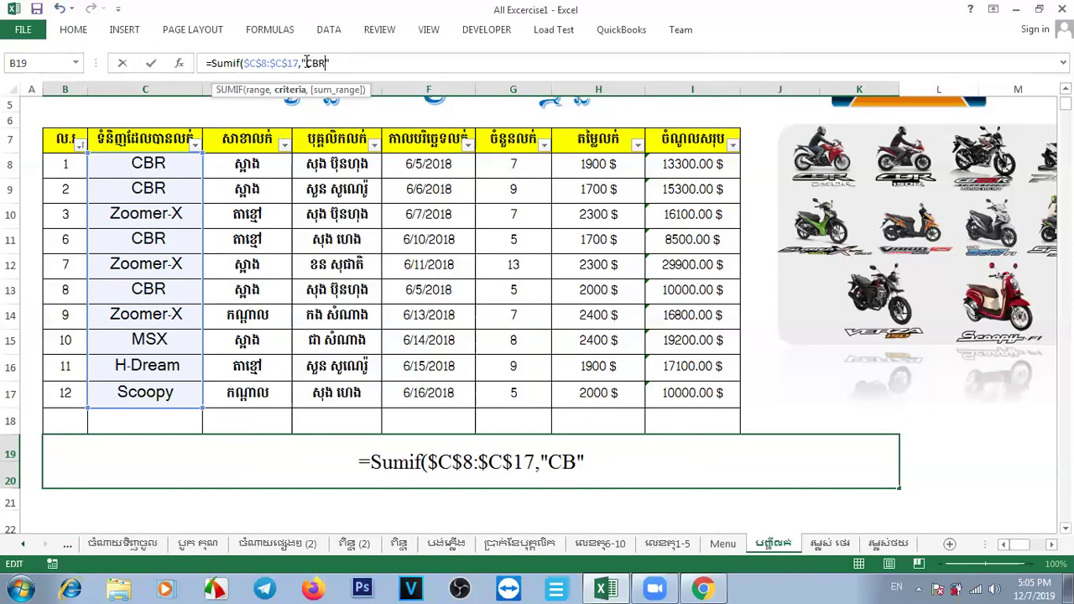
click(347, 63)
text(,)
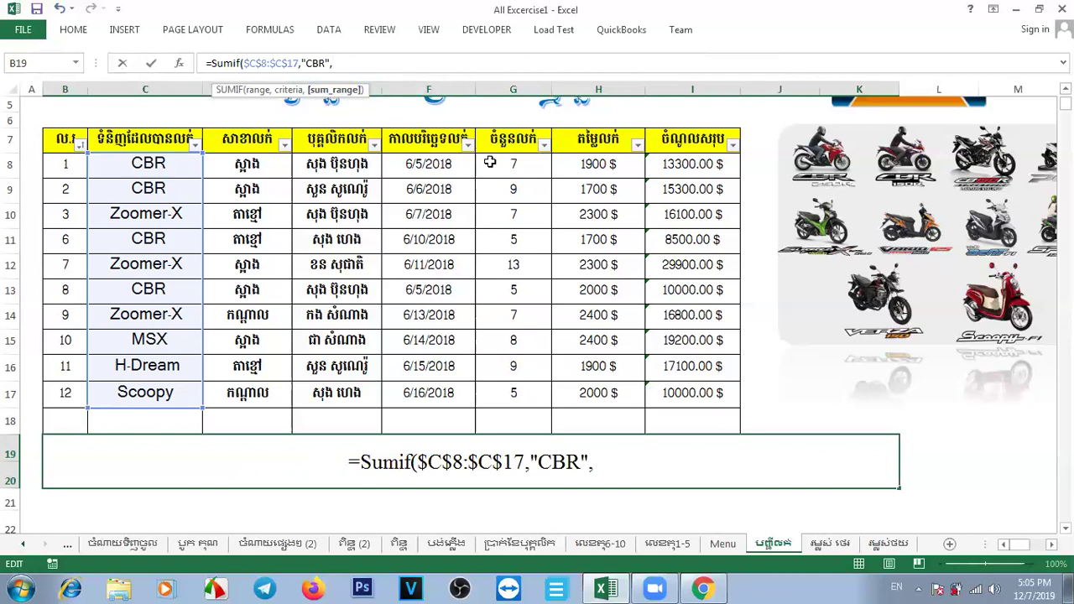
Step: Set the sum range to the quantity column as $G$8:$G$17, complete the SUMIF formula in B19, and check its result
drag(509, 166, 505, 399)
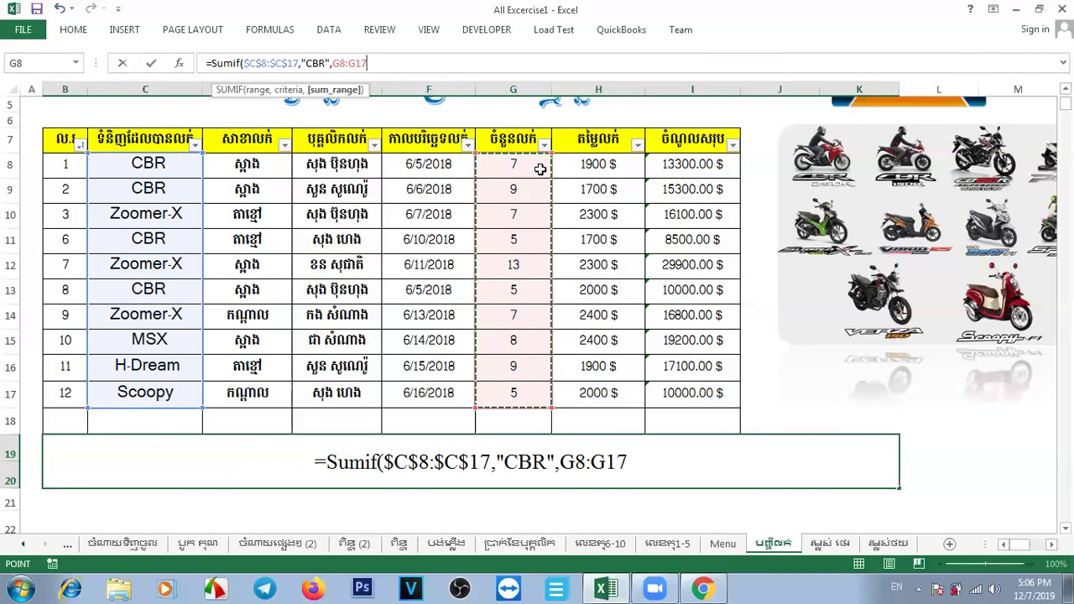
key(F4)
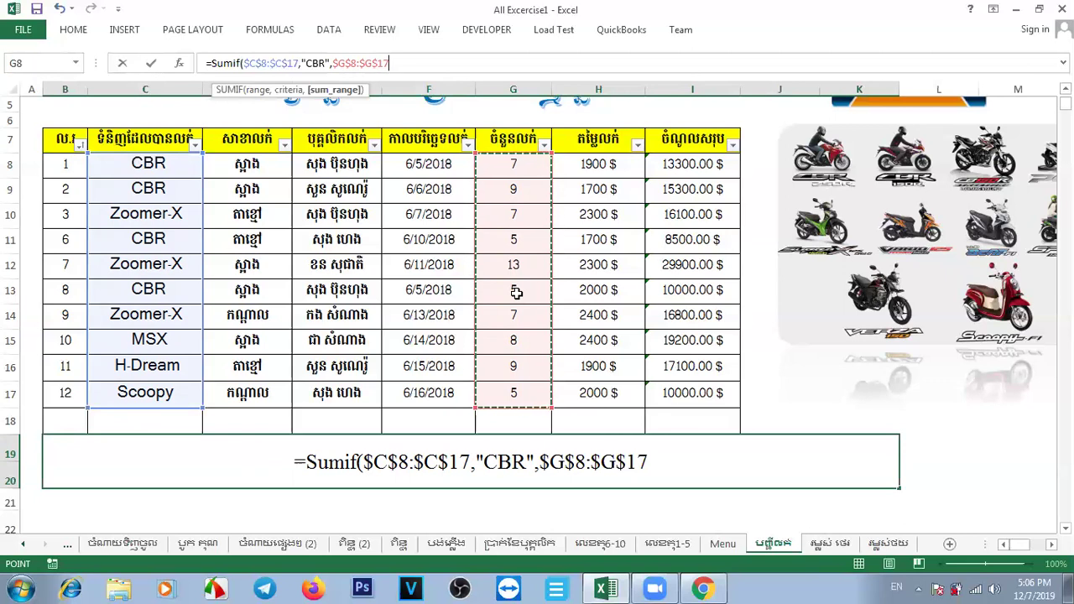
key(Return)
click(486, 479)
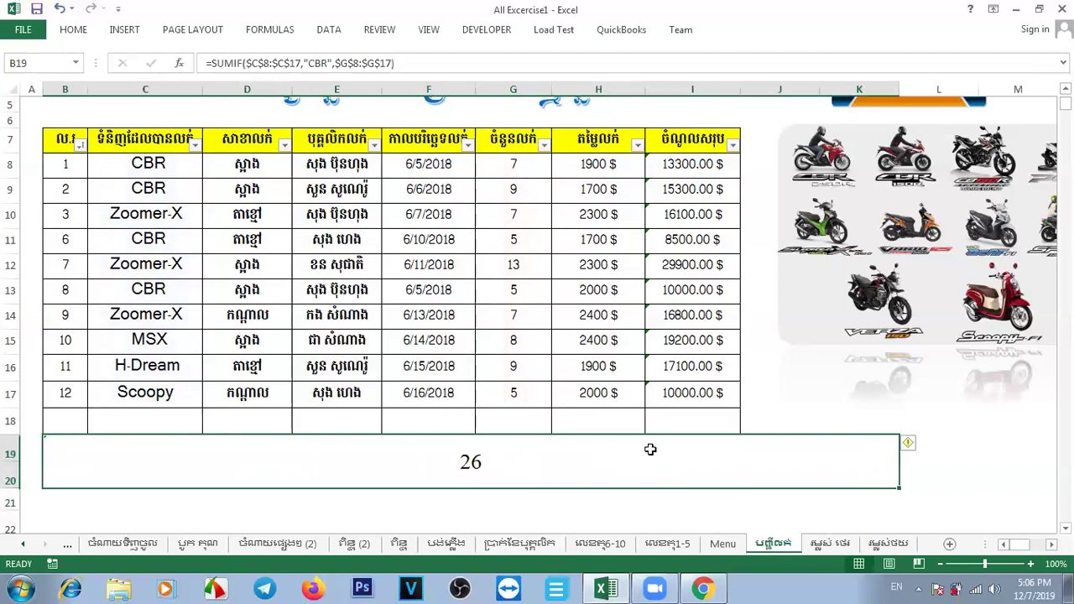
click(520, 306)
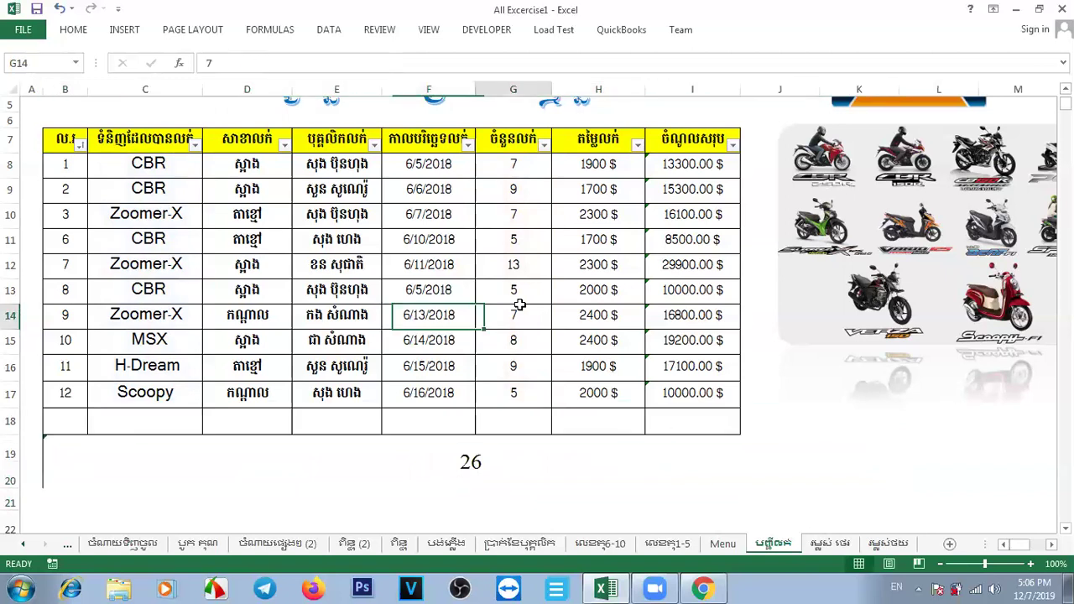
click(519, 480)
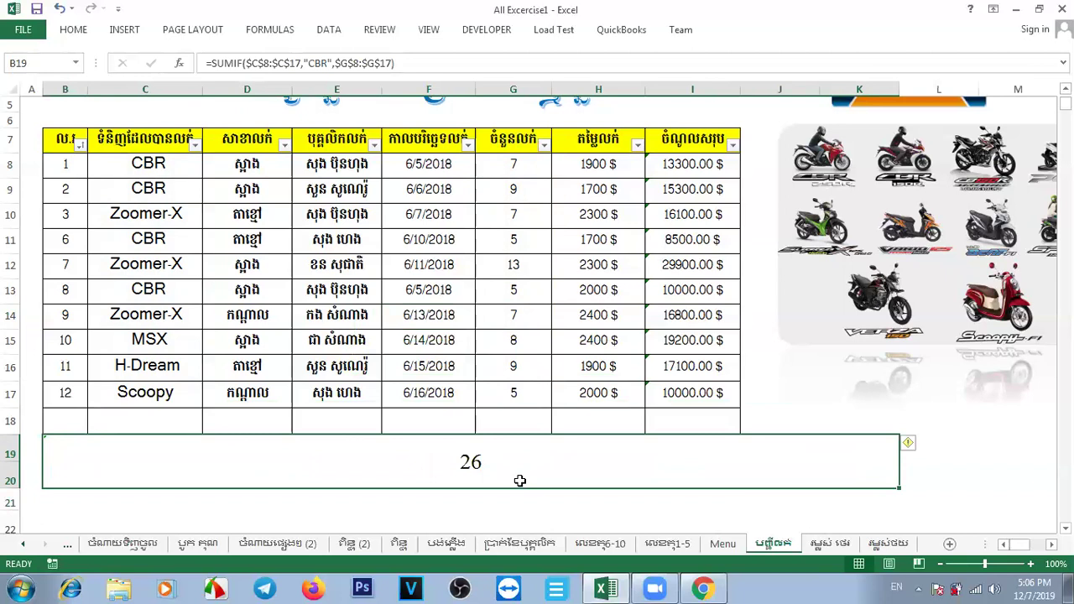
Step: Change the SUMIF criteria in B19 from CBR to "MSX" and check the formula's result
click(328, 63)
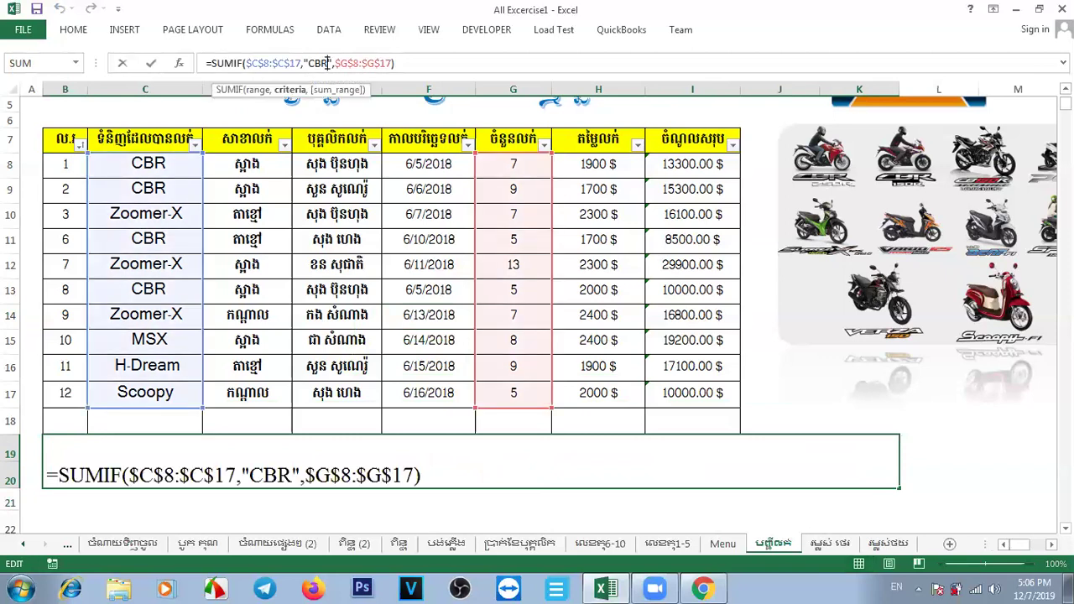
key(BackSpace)
key(BackSpace)
key(BackSpace)
text(MSX)
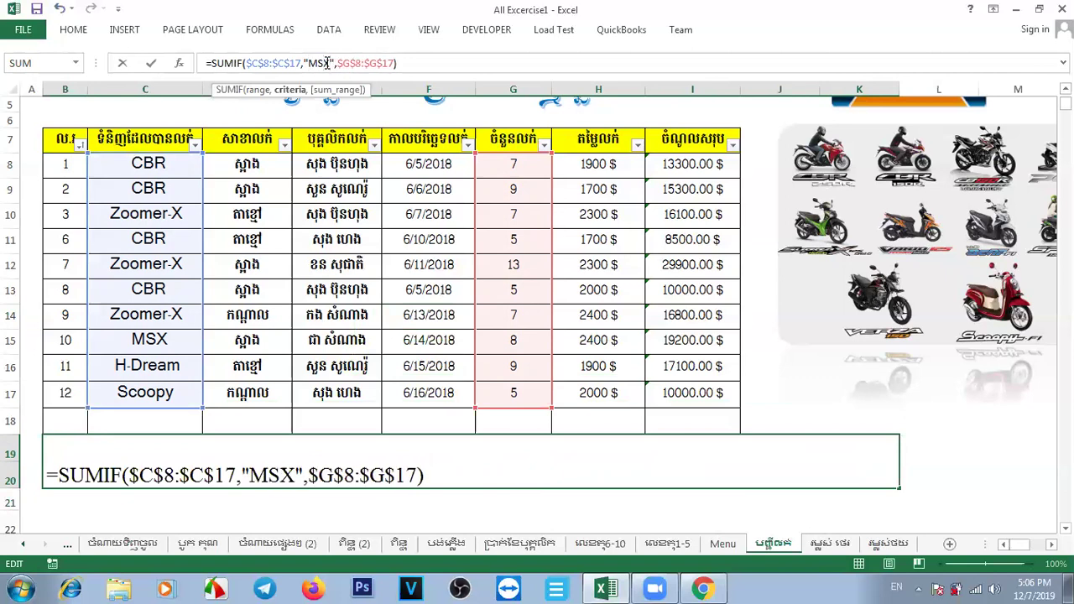
key(Return)
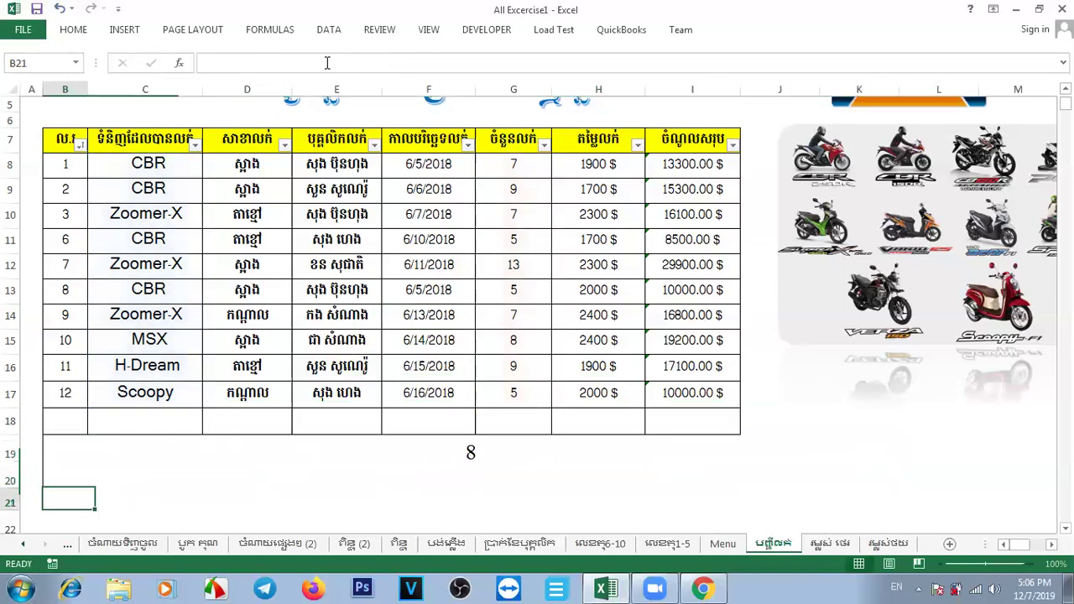
click(470, 466)
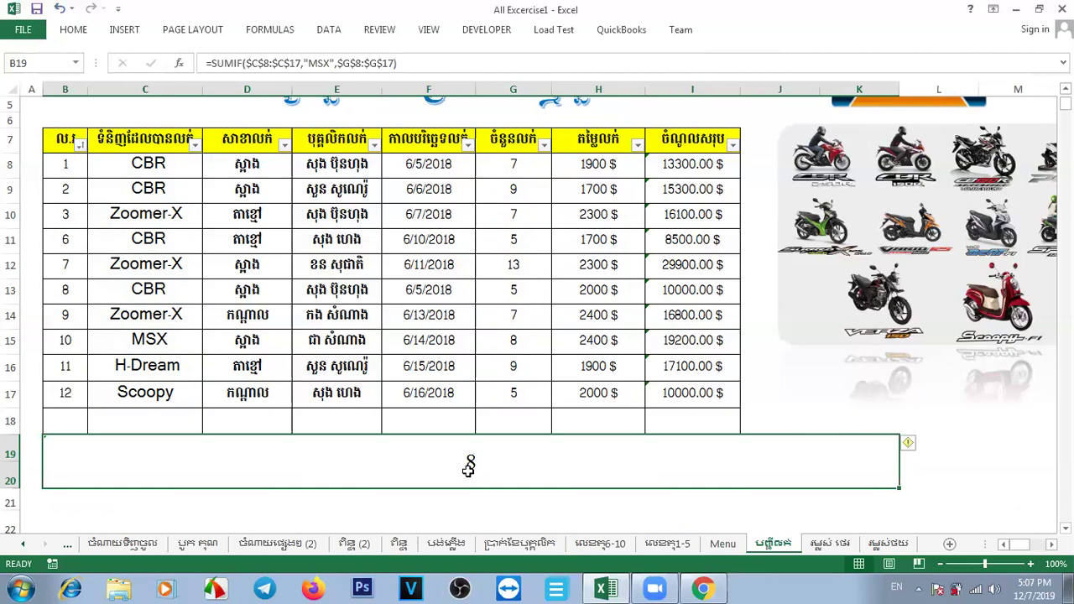
Step: Examine the model names in P9:P15 of the per-product revenue table beside the motorbike pictures
scroll(1052, 544, right, 7)
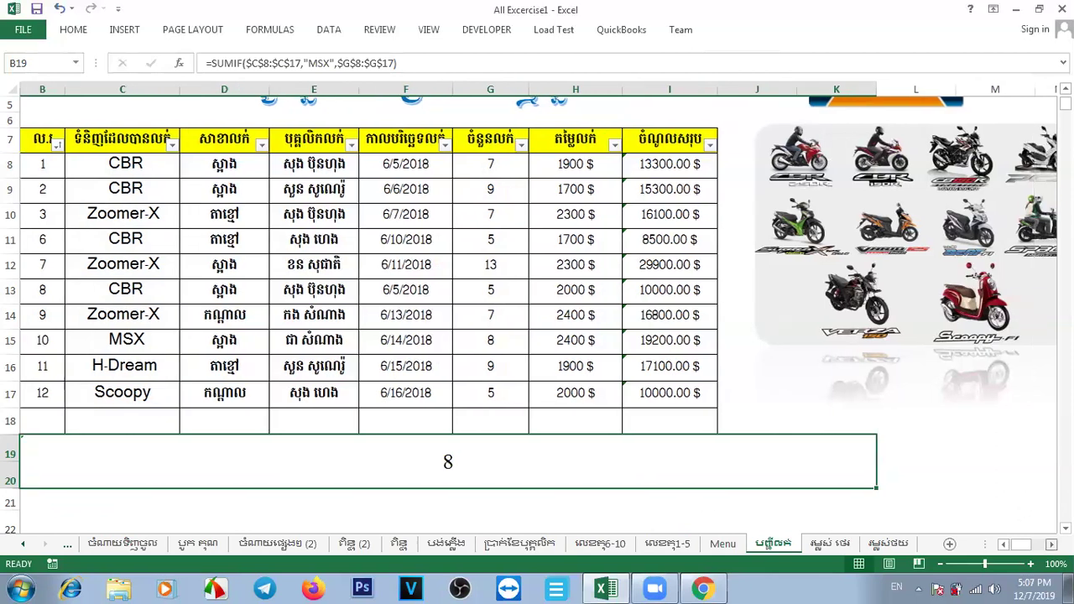
click(541, 191)
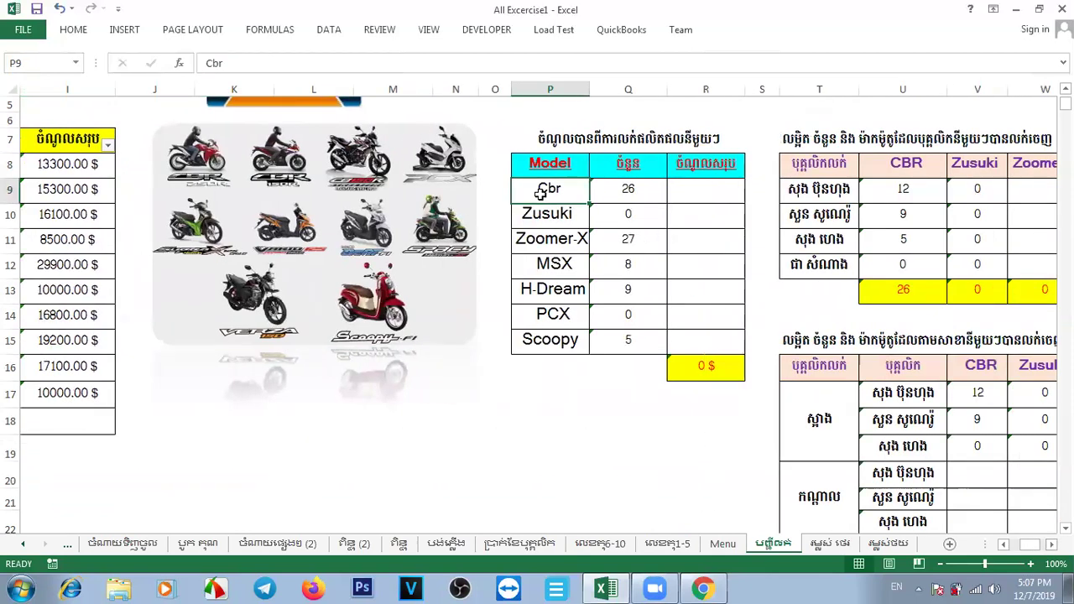
click(546, 214)
click(550, 239)
click(567, 297)
click(567, 341)
click(596, 410)
drag(544, 191, 538, 344)
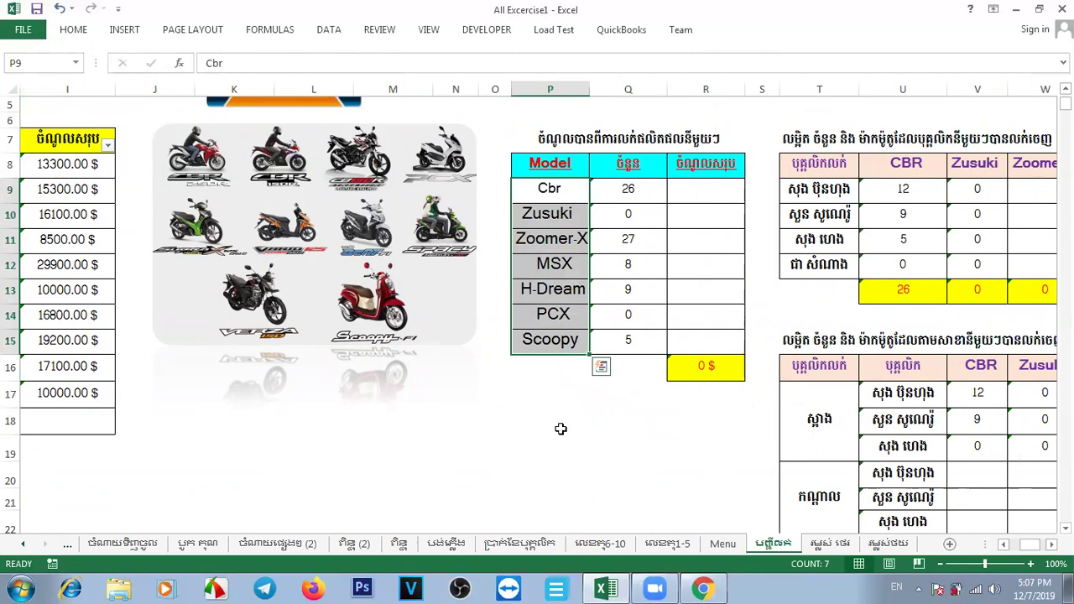
click(559, 424)
Step: Clear the existing quantities in Q9:Q15 of the per-product revenue table
click(622, 188)
drag(612, 261, 619, 347)
key(Delete)
click(619, 424)
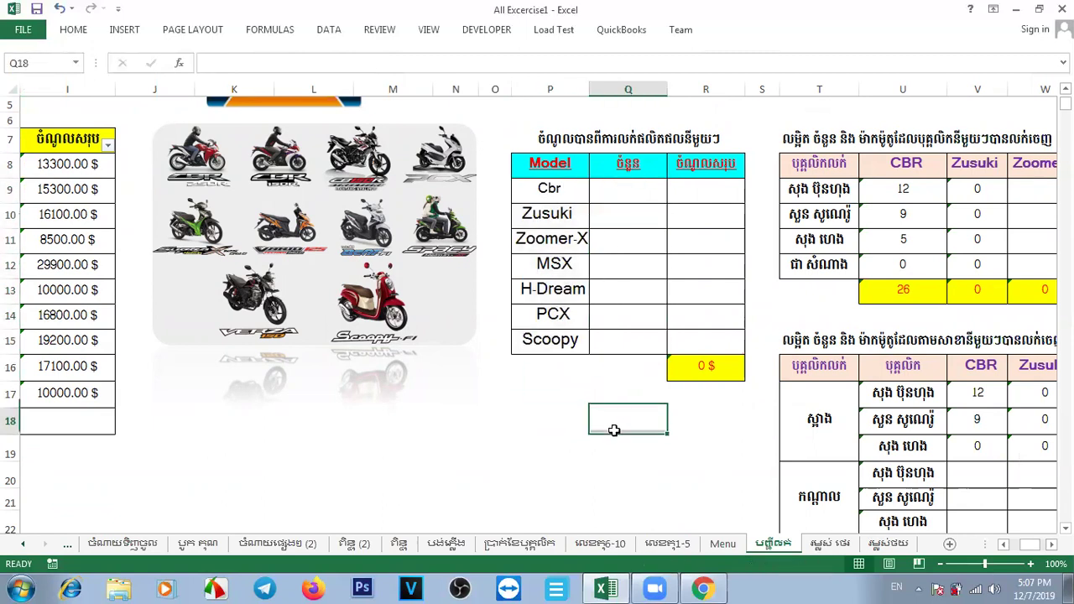
drag(548, 186, 576, 319)
click(582, 414)
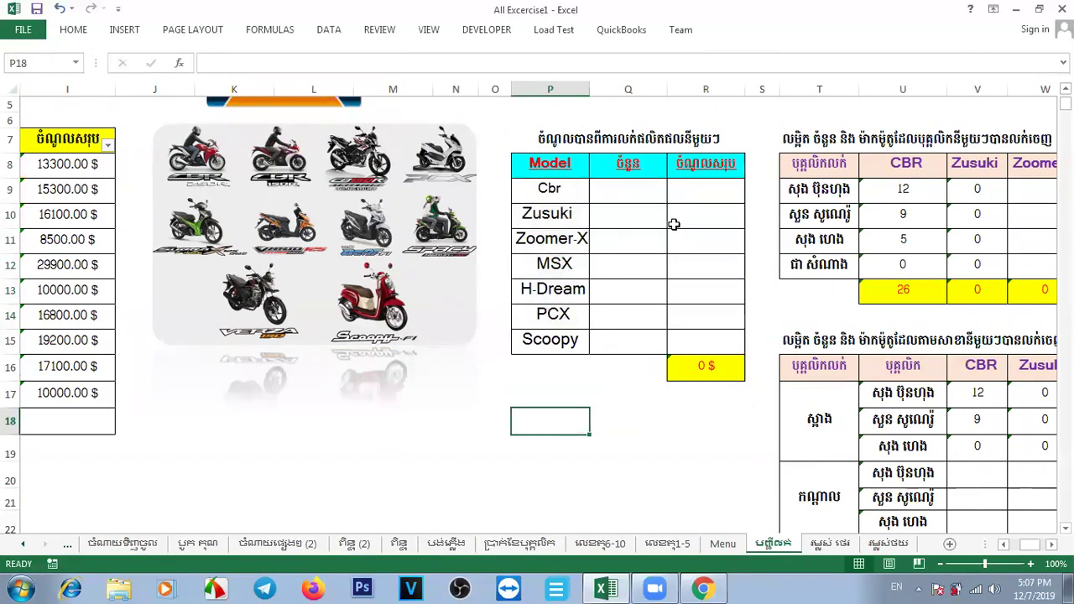
Step: Start a SUMIF formula in Q9 with the sales list's product column $C$8:$C$17 as its absolute range
click(606, 194)
text(=)
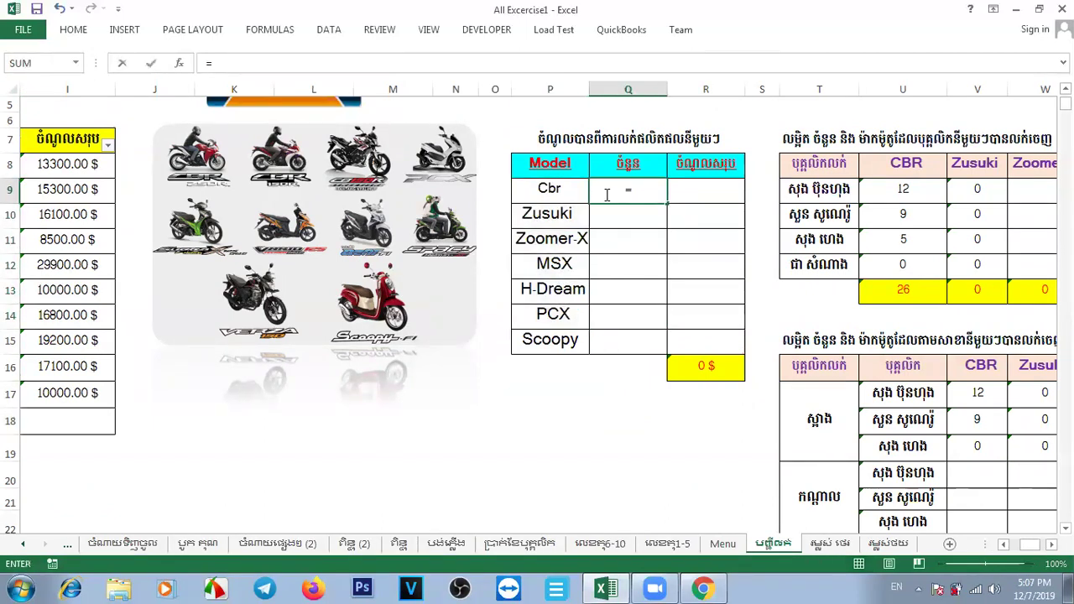
text(sumif)
key(Tab)
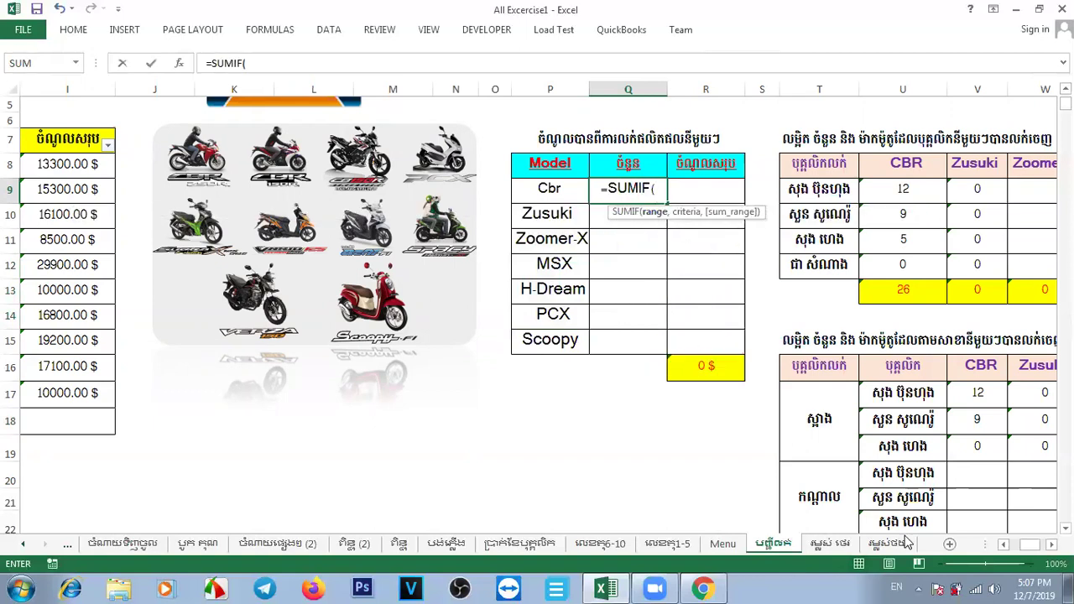
drag(1035, 550, 1017, 547)
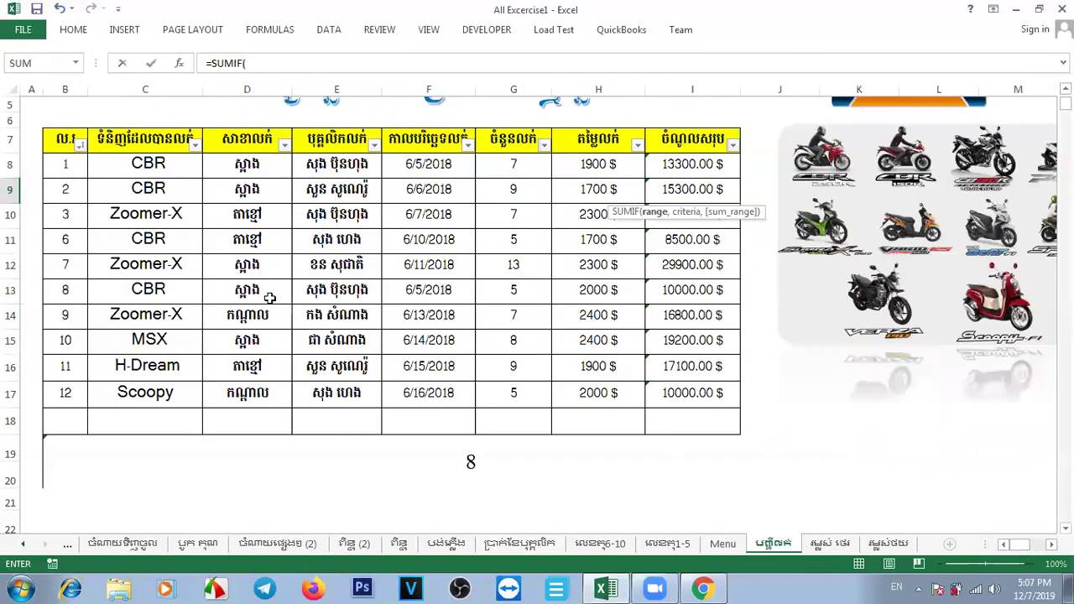
drag(148, 163, 143, 401)
key(F4)
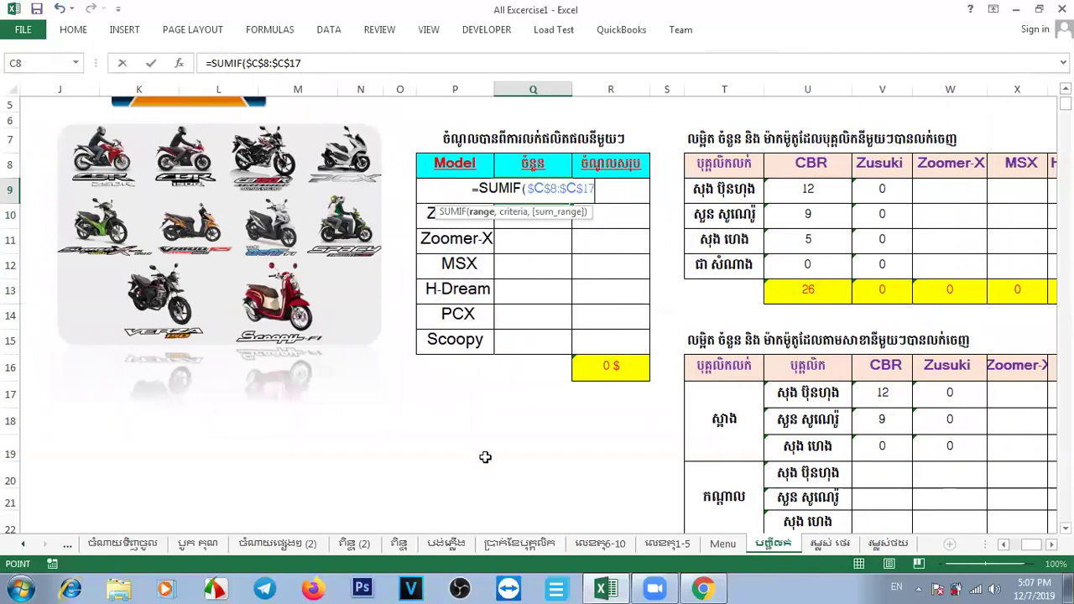
Step: Complete the Q9 SUMIF with model cell P9 as criteria and quantity column $G$8:$G$17 as the sum range
text(,)
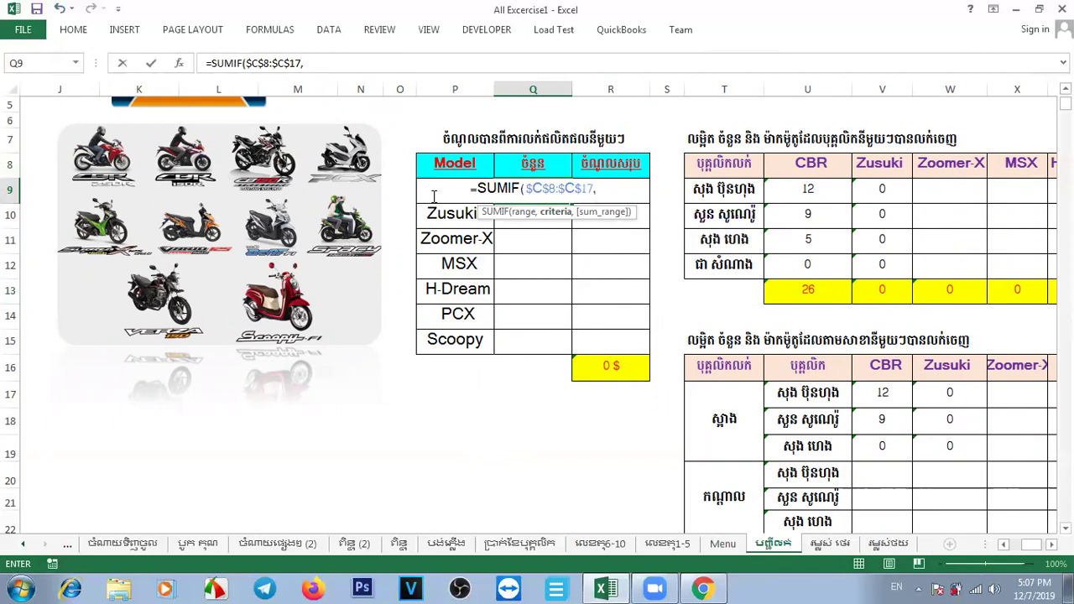
text(P9)
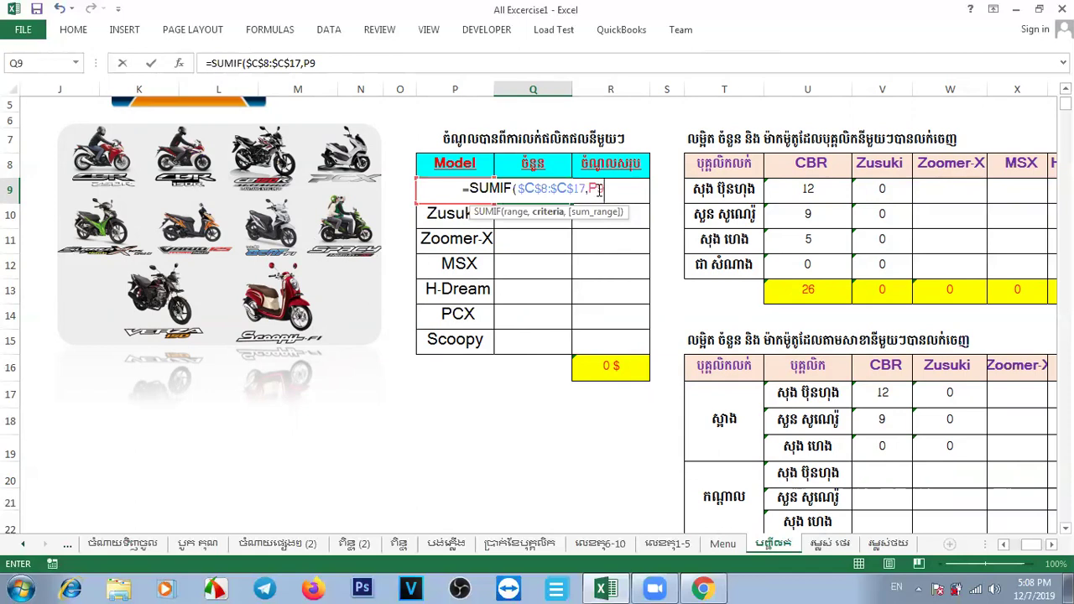
text(,)
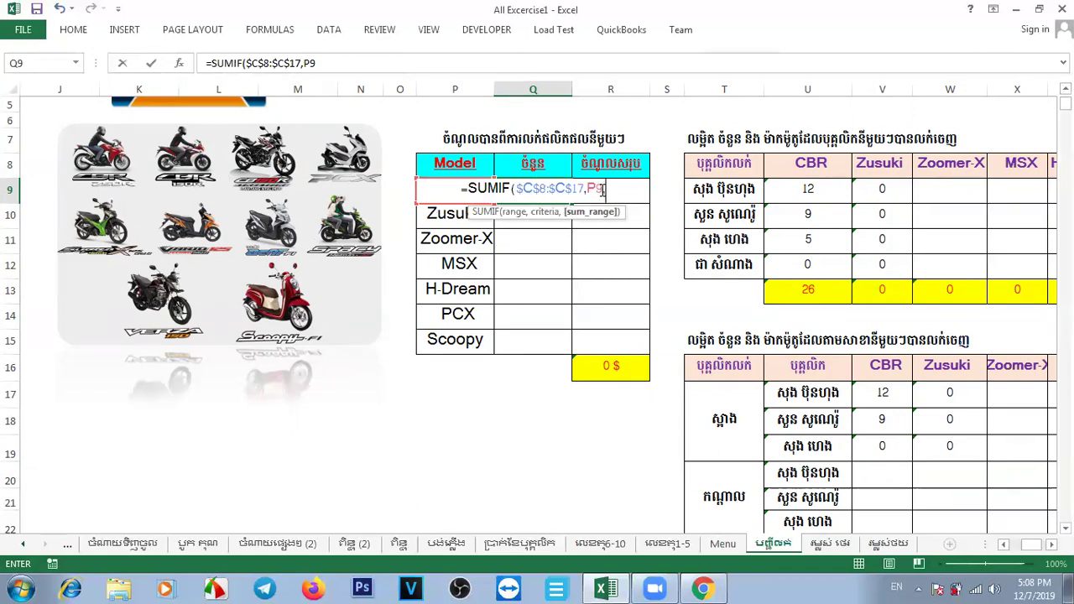
drag(1031, 543, 1007, 544)
drag(504, 157, 514, 392)
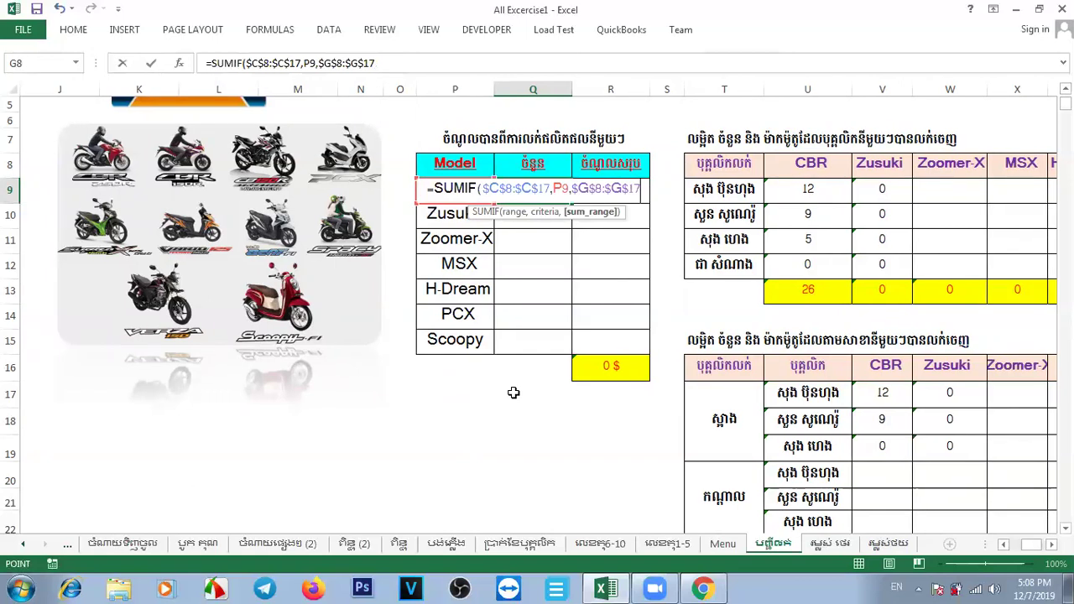
key(Return)
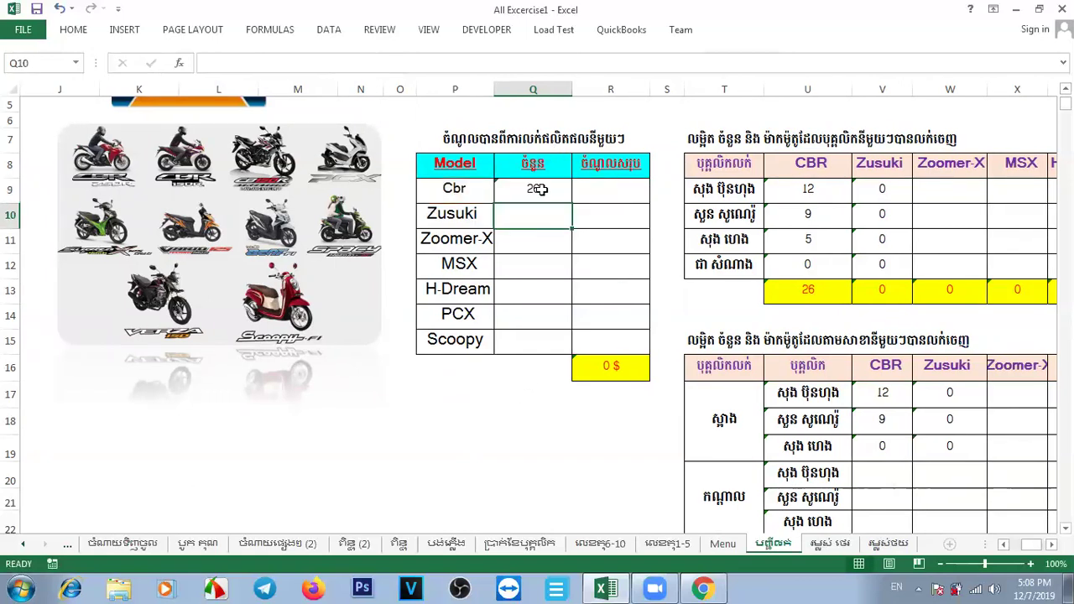
Step: Fill the Q9 SUMIF formula down through Q15 and check the quantities for the other models
click(551, 198)
drag(571, 202, 568, 350)
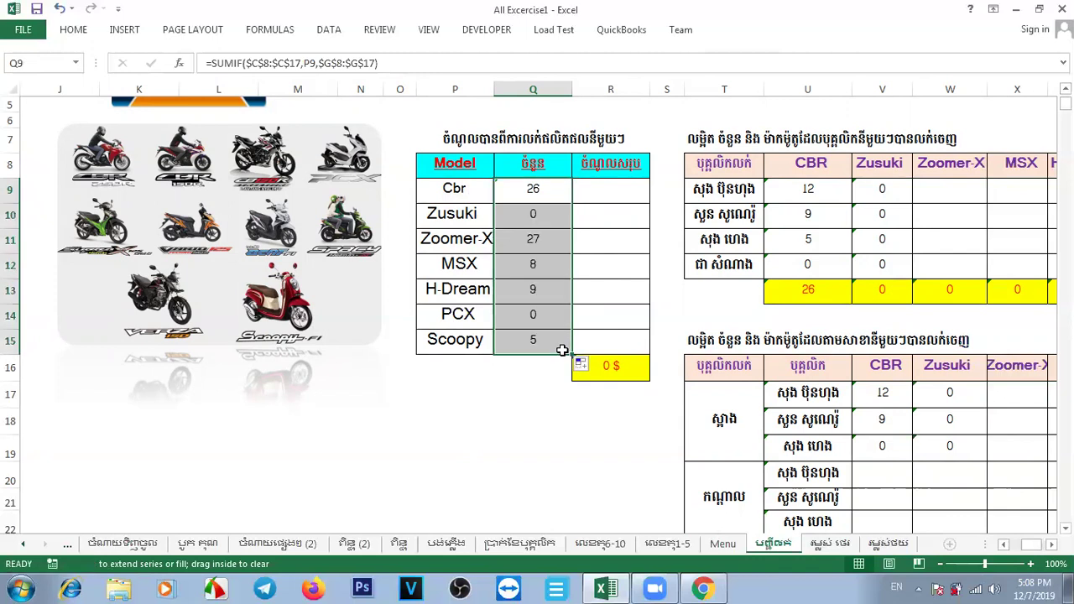
click(554, 242)
click(538, 263)
click(548, 305)
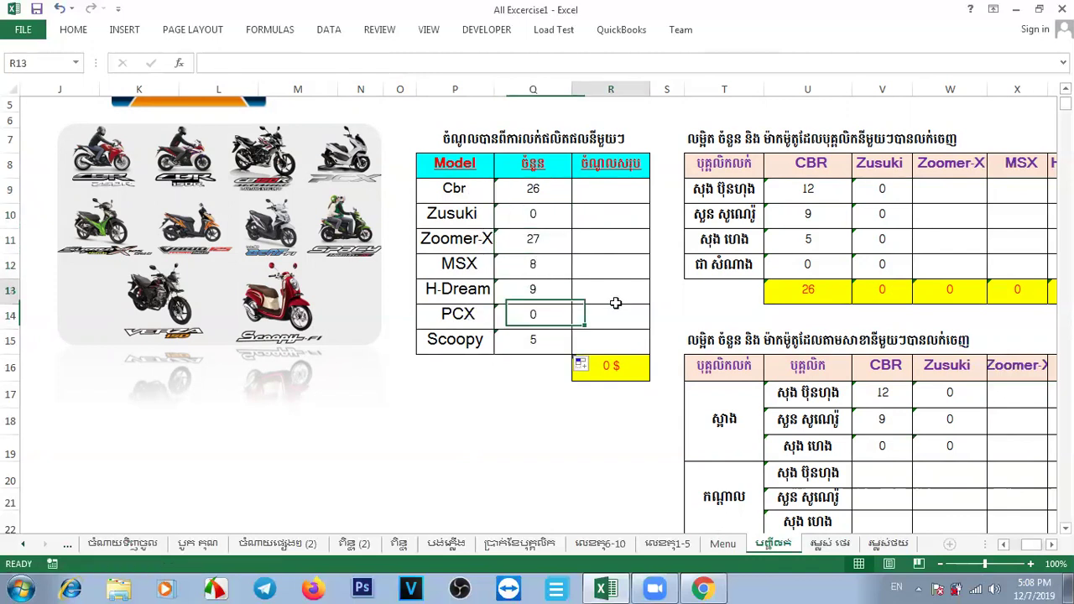
click(608, 232)
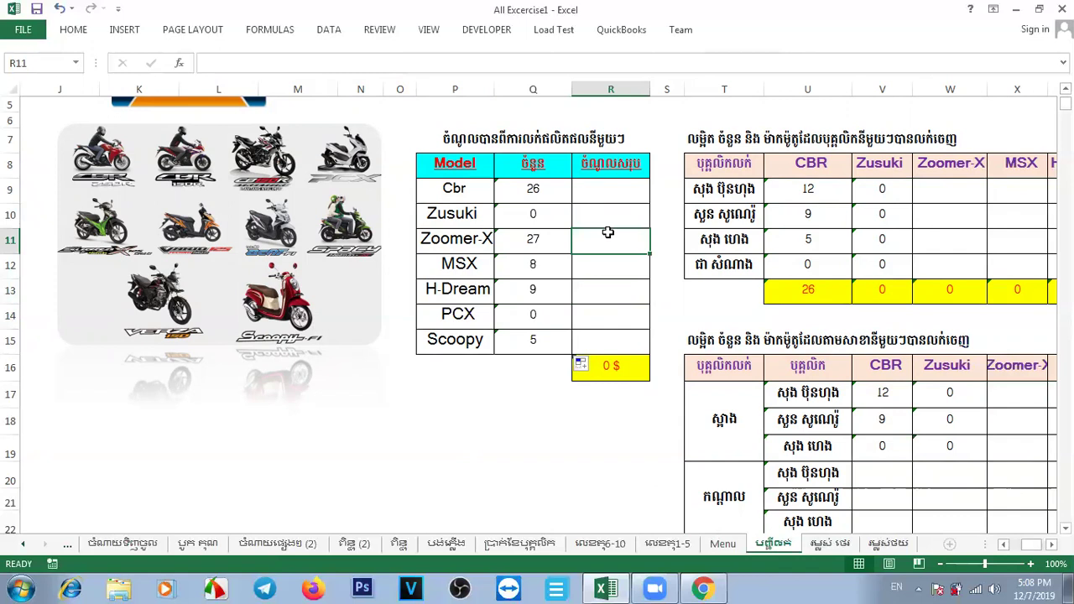
Step: Set the whole worksheet's cells to Locked in the cell protection format
click(10, 91)
right_click(12, 94)
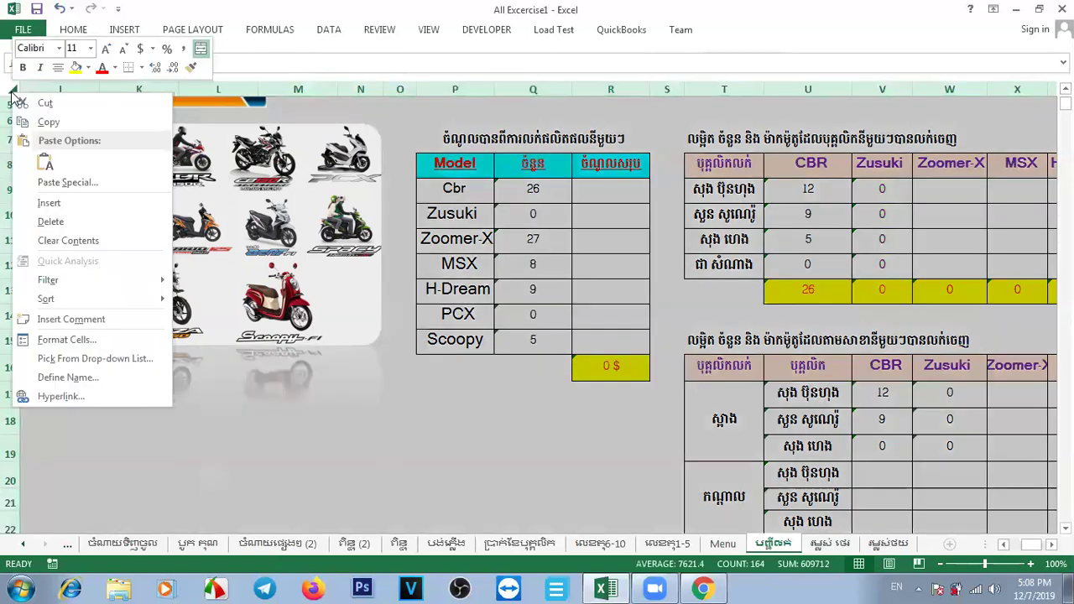
click(67, 339)
click(264, 180)
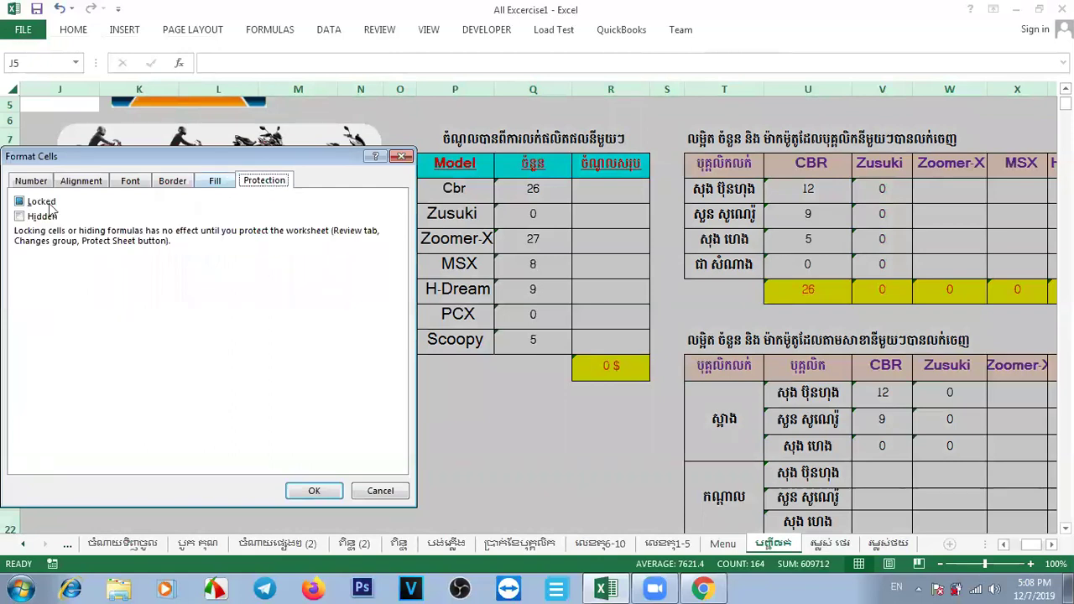
click(19, 202)
click(318, 488)
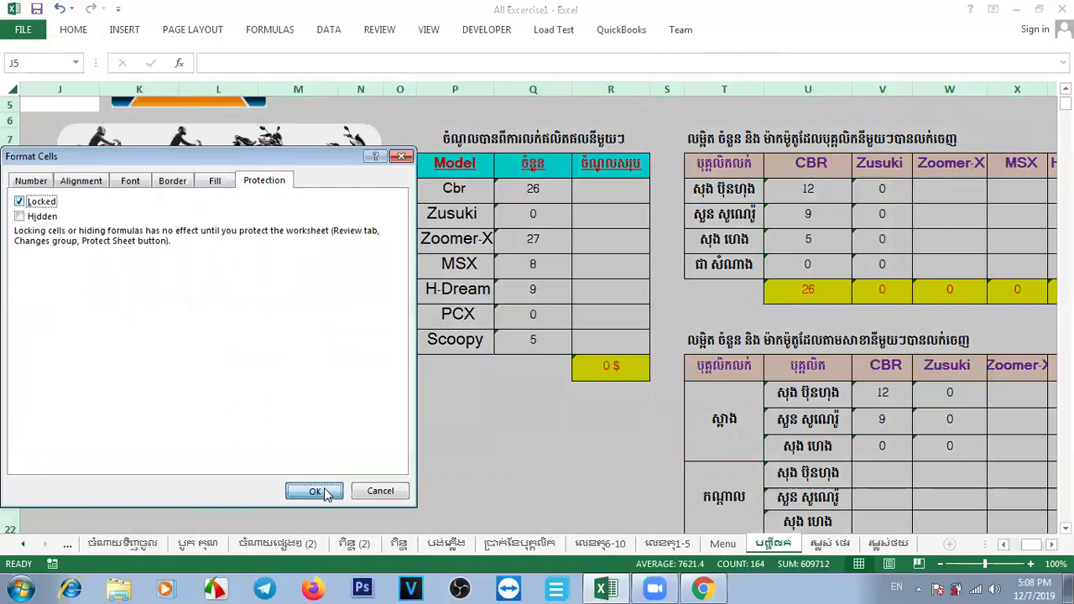
click(633, 461)
Step: Start a SUMIF formula in revenue cell R9 with the product column $C$8:$C$17 as its absolute range
click(543, 194)
click(602, 194)
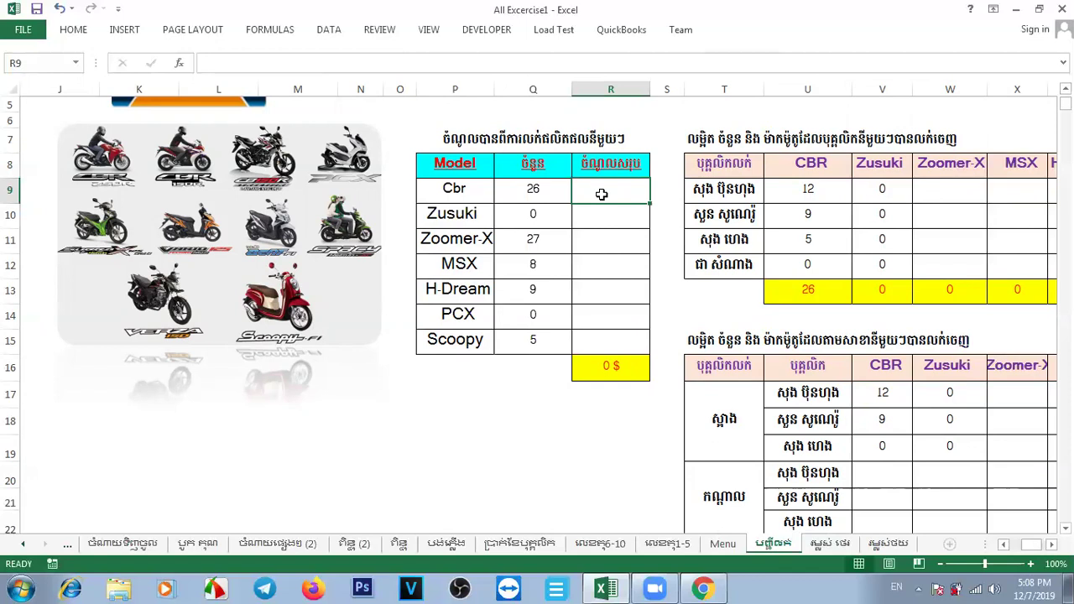
text(=)
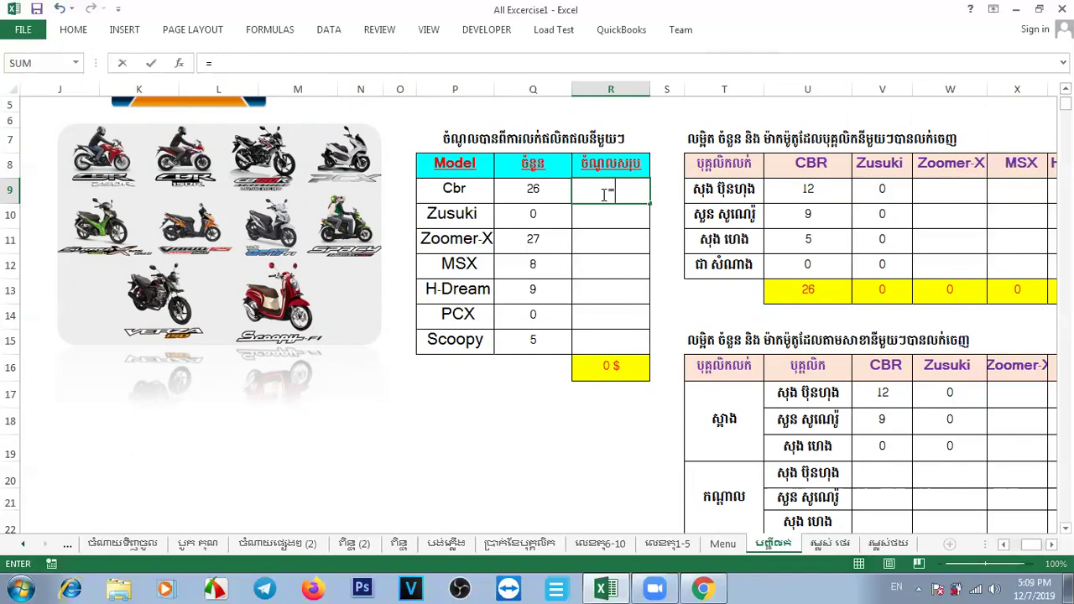
text(sumif)
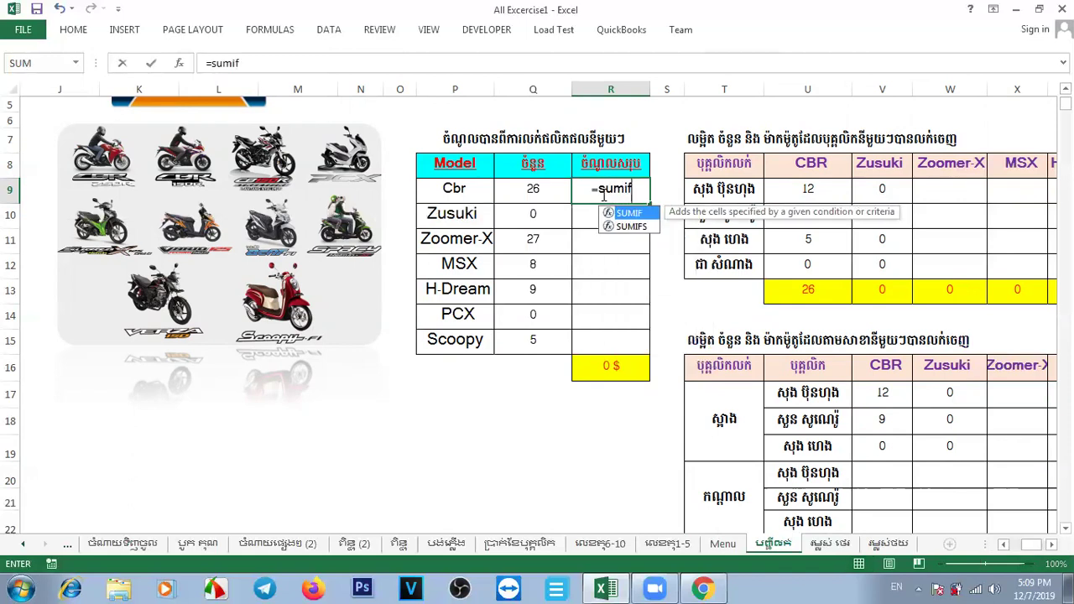
key(Tab)
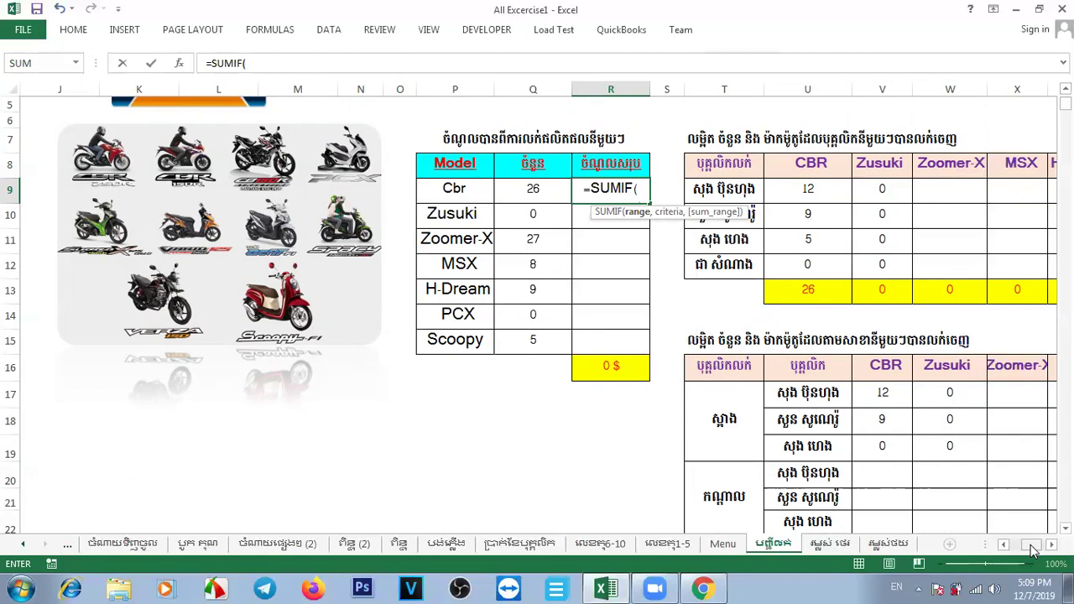
drag(1032, 550, 1019, 550)
drag(161, 168, 173, 405)
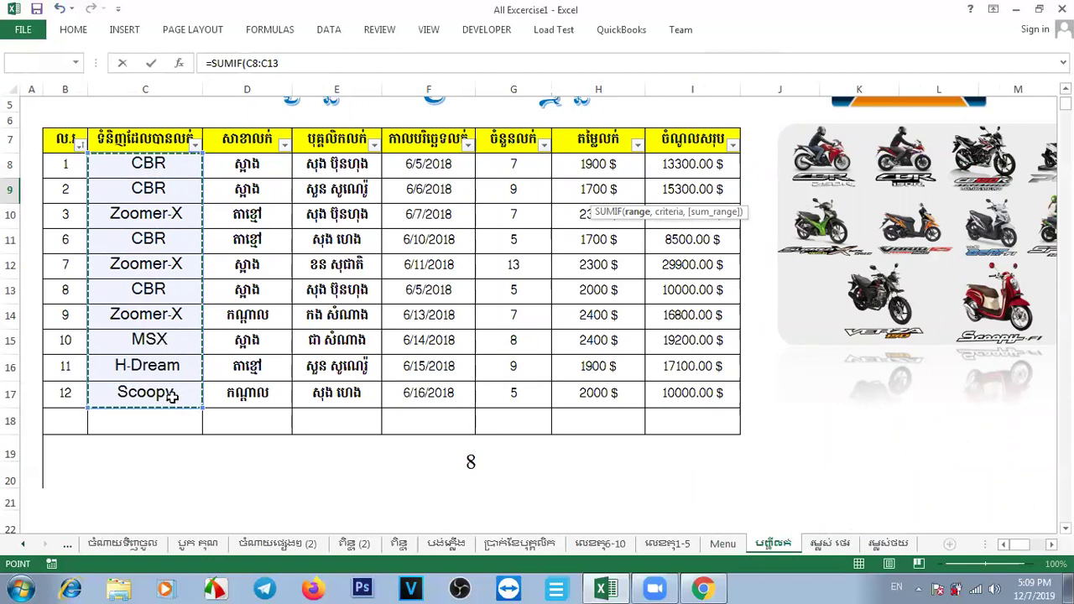
key(F4)
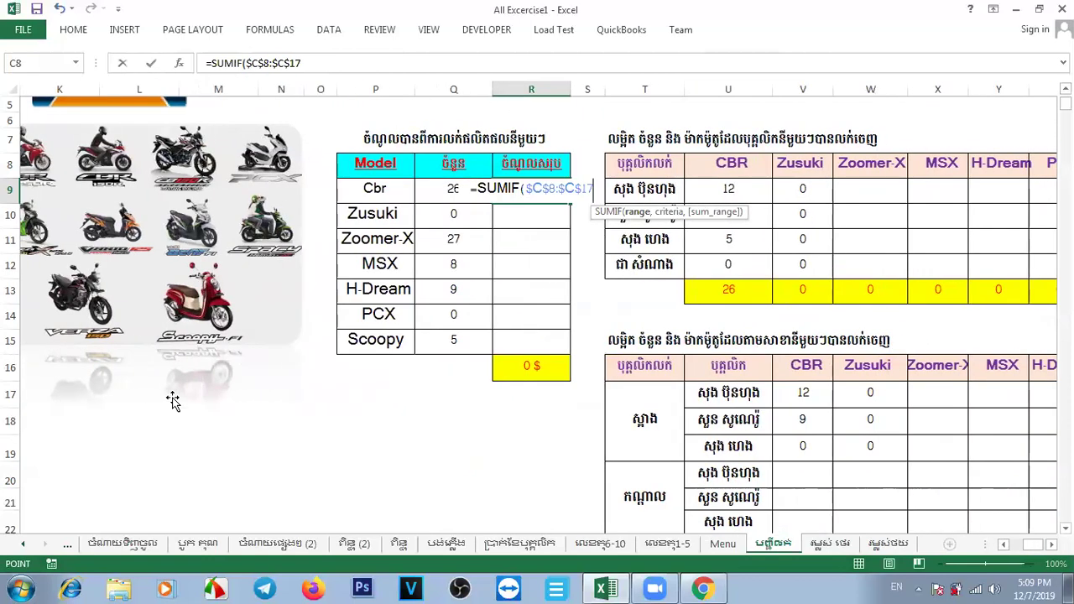
Step: Complete the R9 SUMIF with model cell P9 as criteria and the absolute revenue column $I$8:$I$17 as the sum range
text(,)
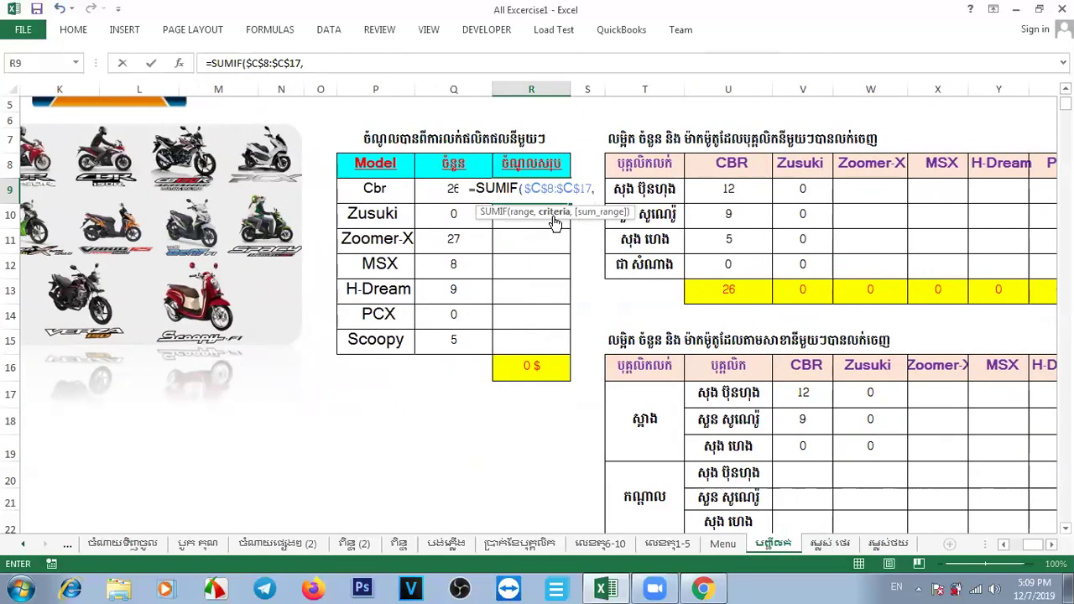
click(374, 190)
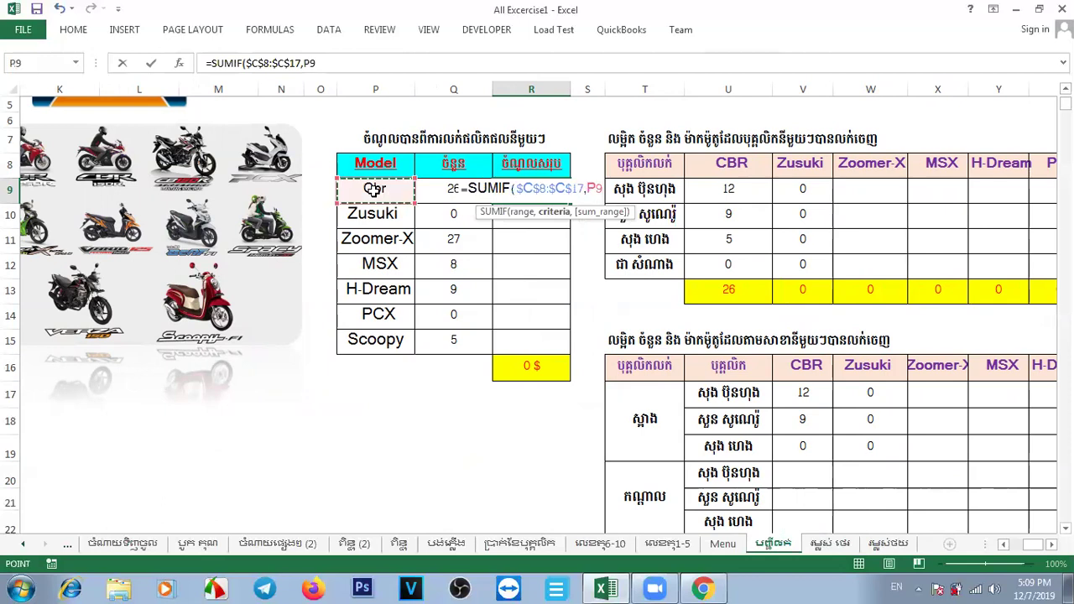
text(,)
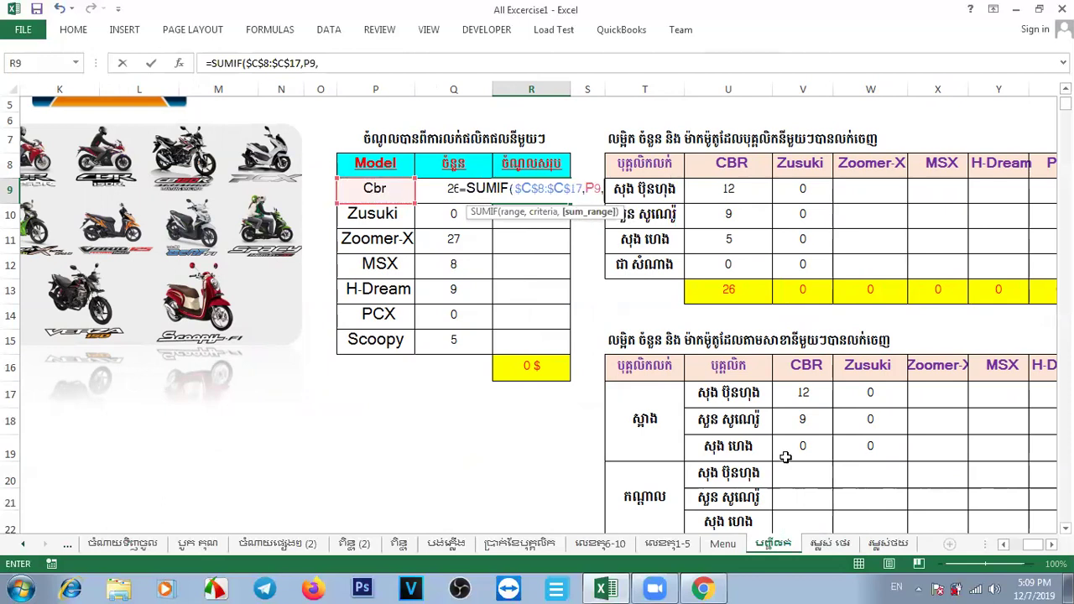
drag(1039, 544, 1015, 545)
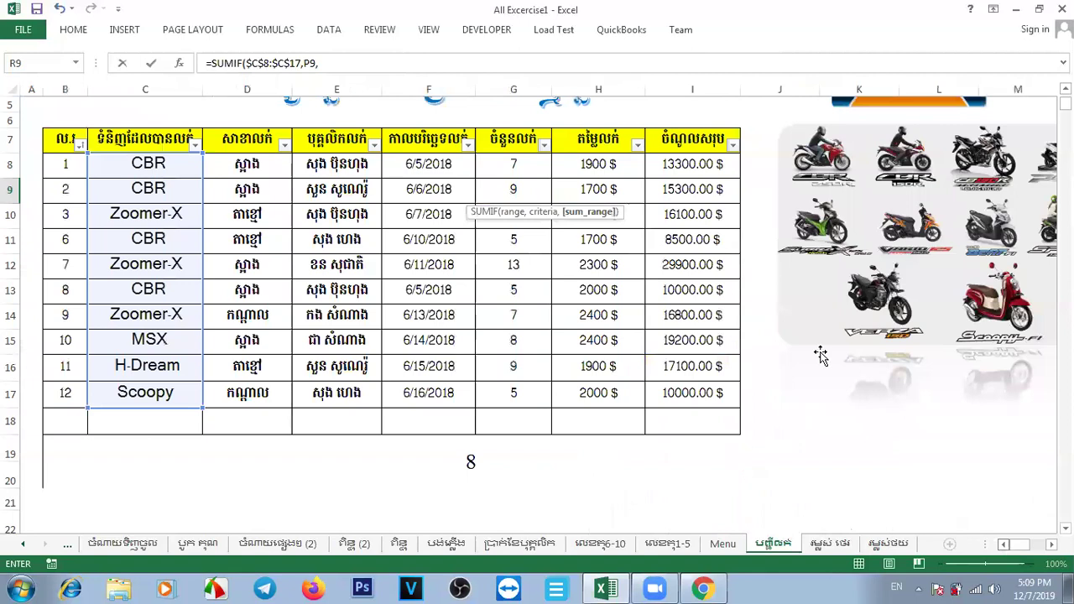
drag(684, 164, 690, 404)
key(F4)
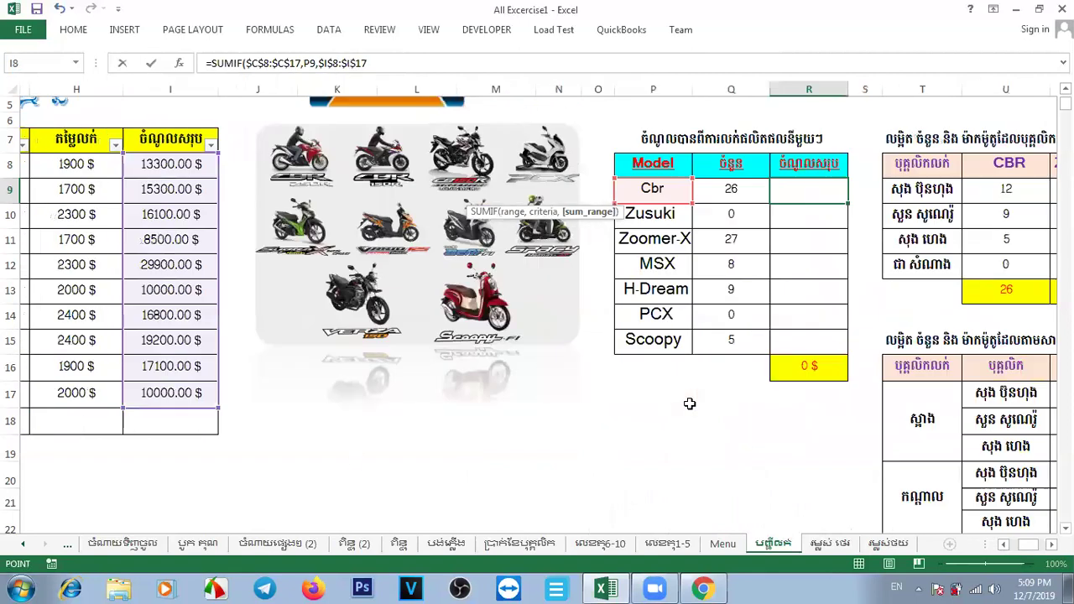
text())
key(Return)
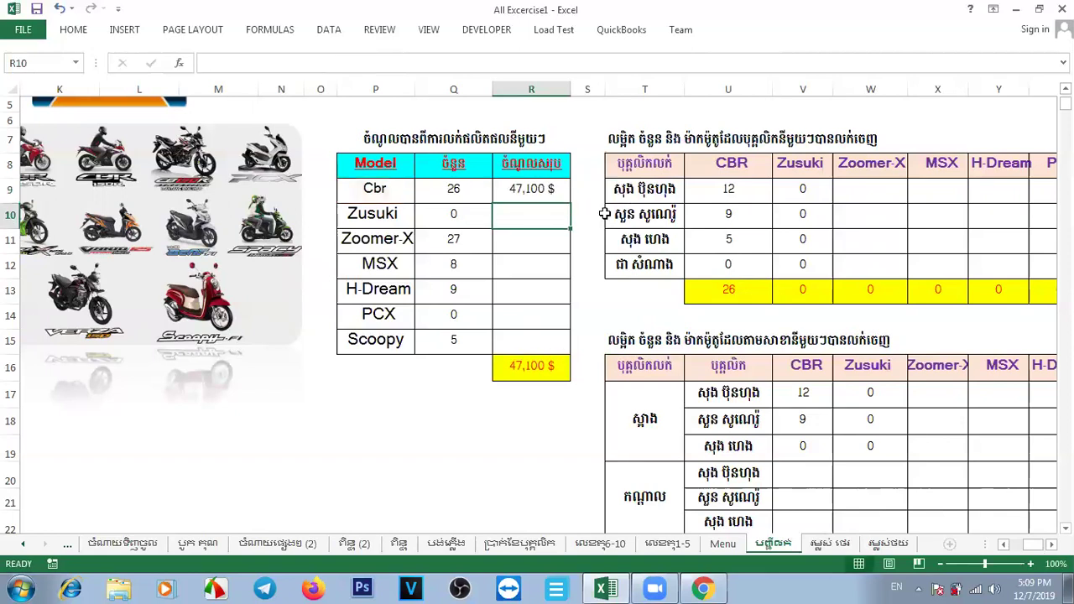
Step: Fill the R9 revenue SUMIF down through R15 for the remaining models
click(545, 195)
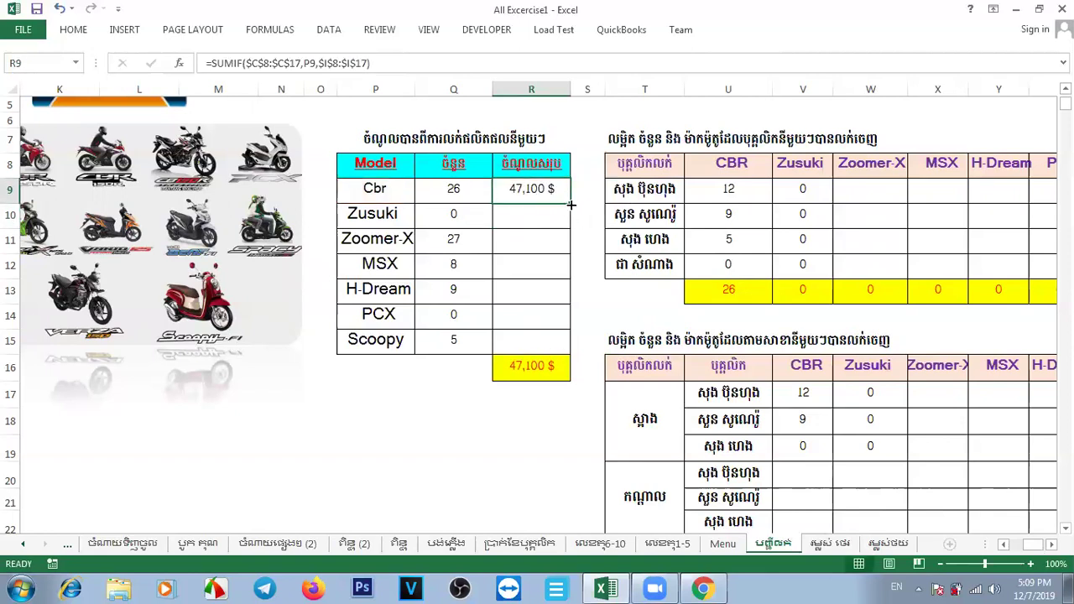
drag(570, 204, 567, 348)
click(399, 463)
click(404, 455)
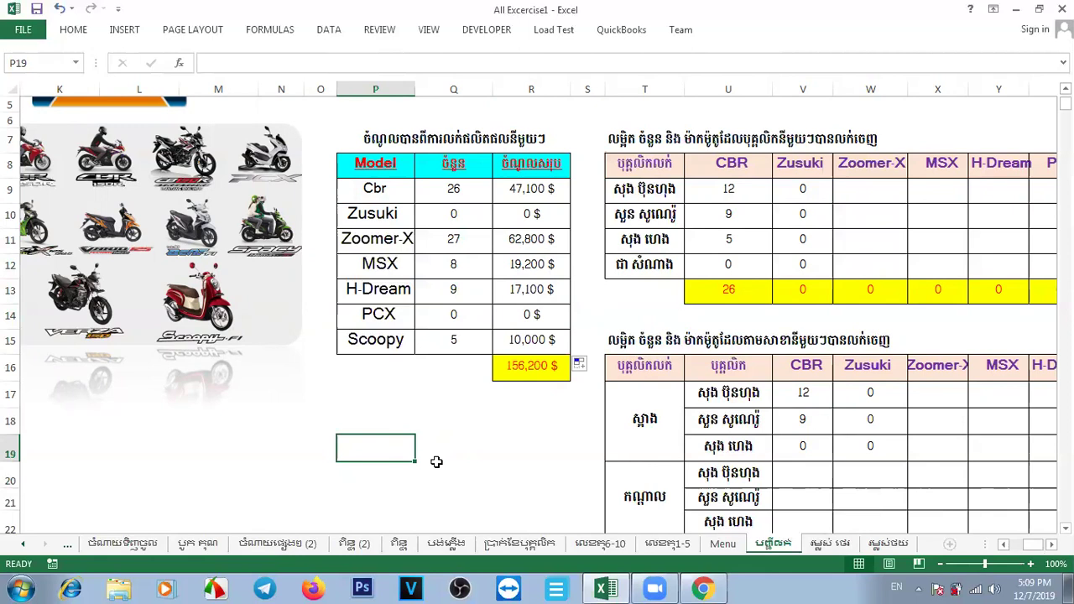
Step: Review the range, criteria and sum range arguments of the quantity SUMIF in Q9, leaving the formula as it is
click(464, 193)
click(268, 63)
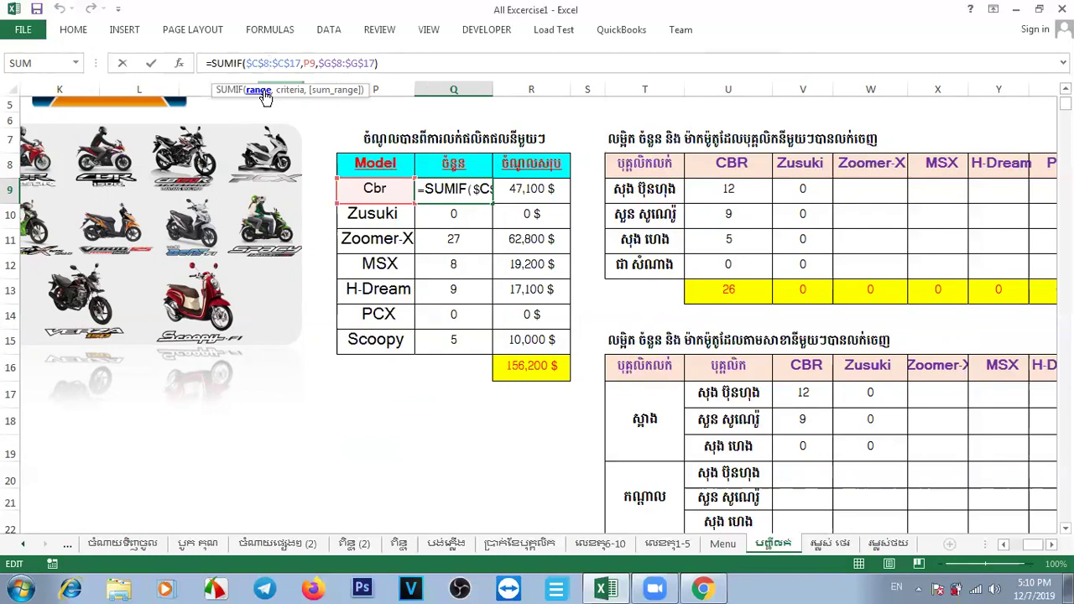
click(308, 62)
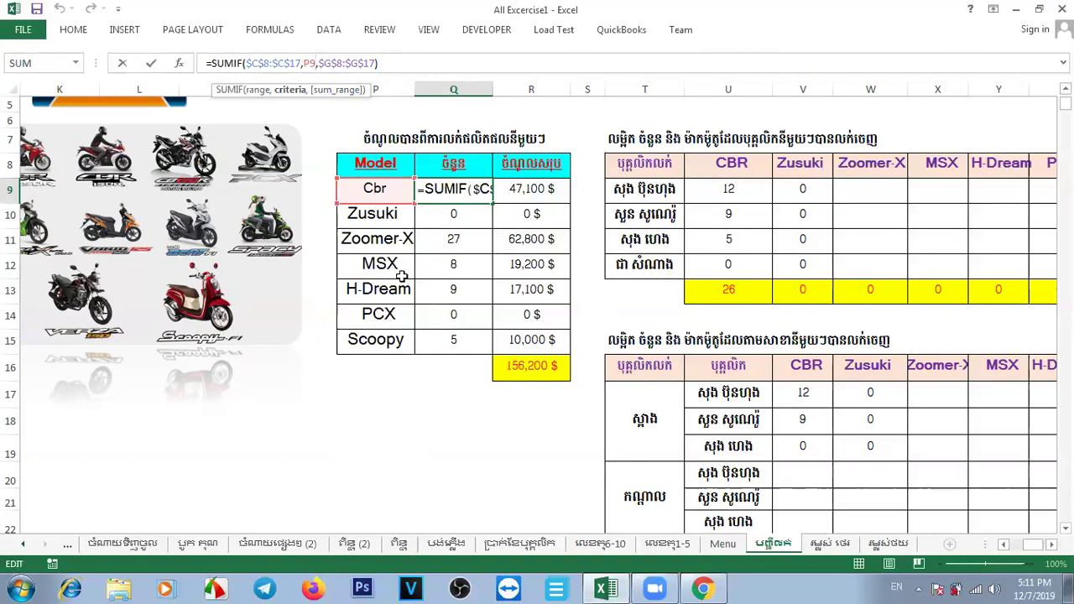
click(326, 63)
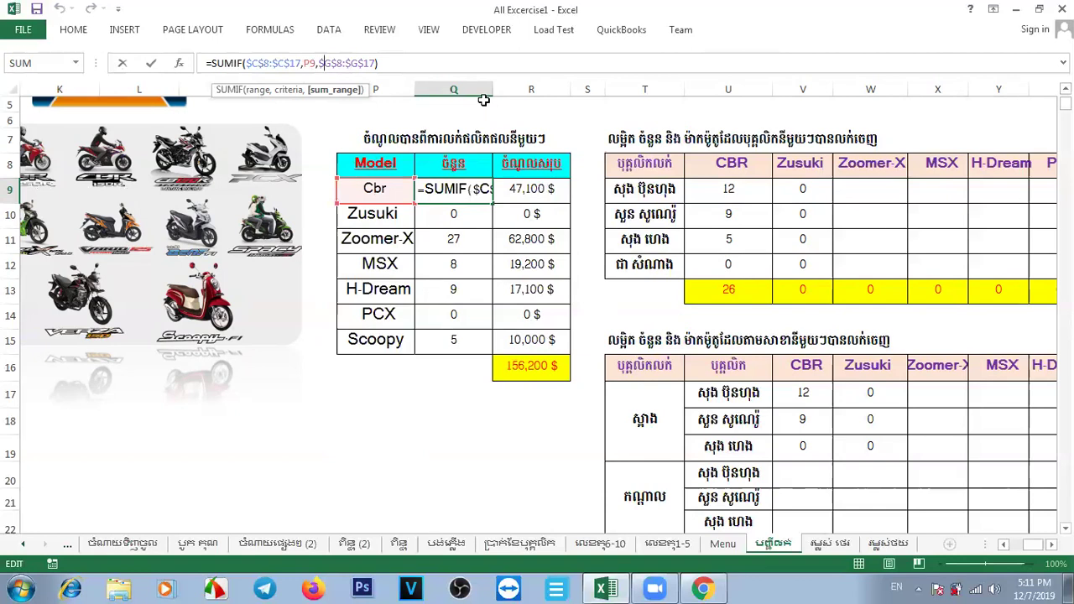
key(Return)
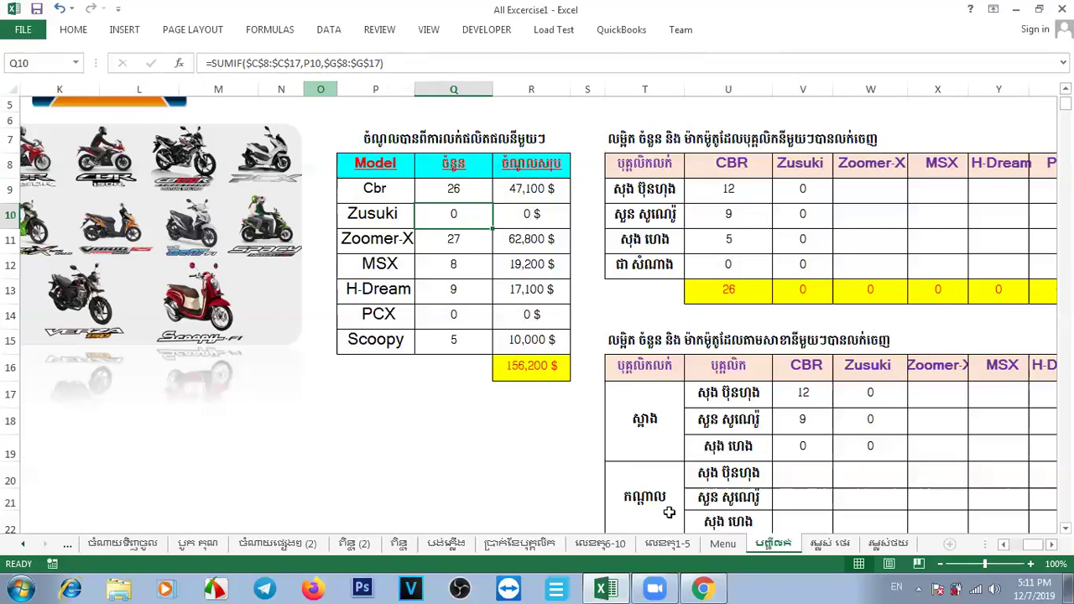
Step: Compare the ranges in the Q10 SUMIF with the product and quantity columns of the sales list
drag(1029, 547, 1013, 549)
click(327, 62)
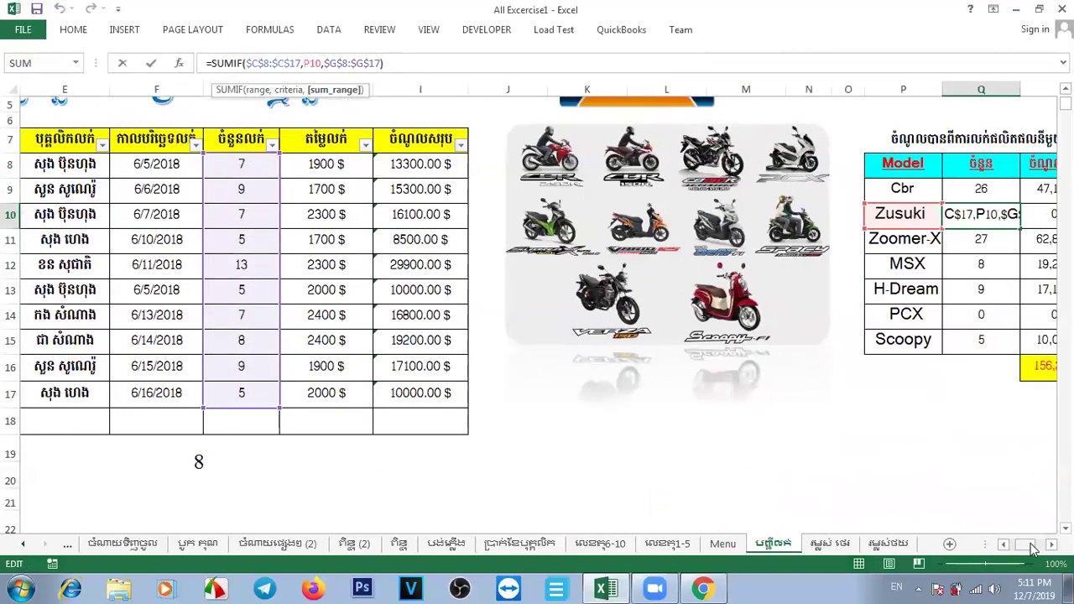
drag(1032, 547, 1023, 547)
click(268, 62)
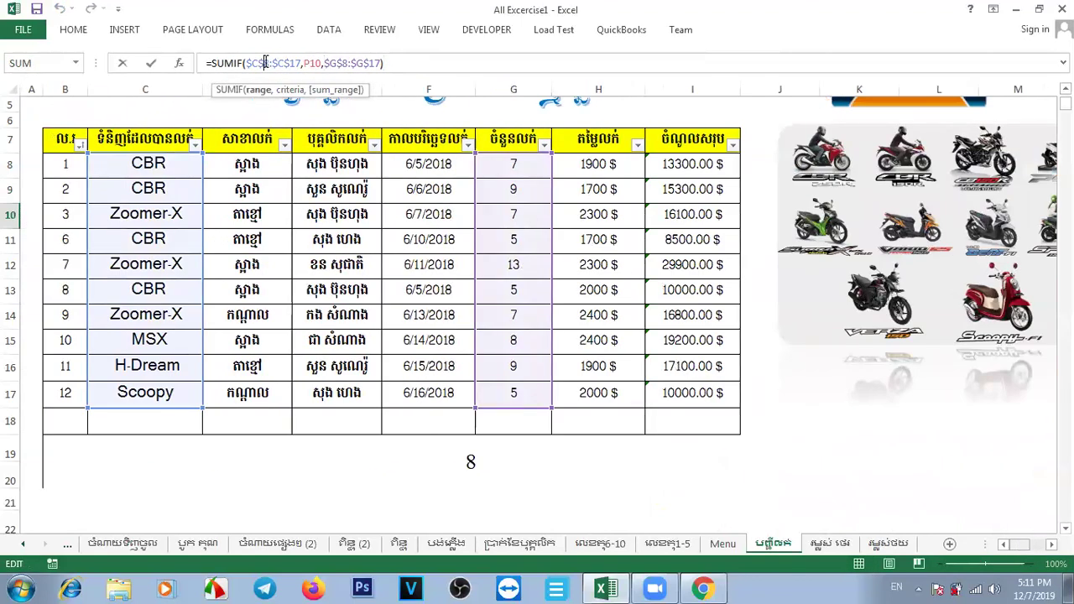
click(360, 64)
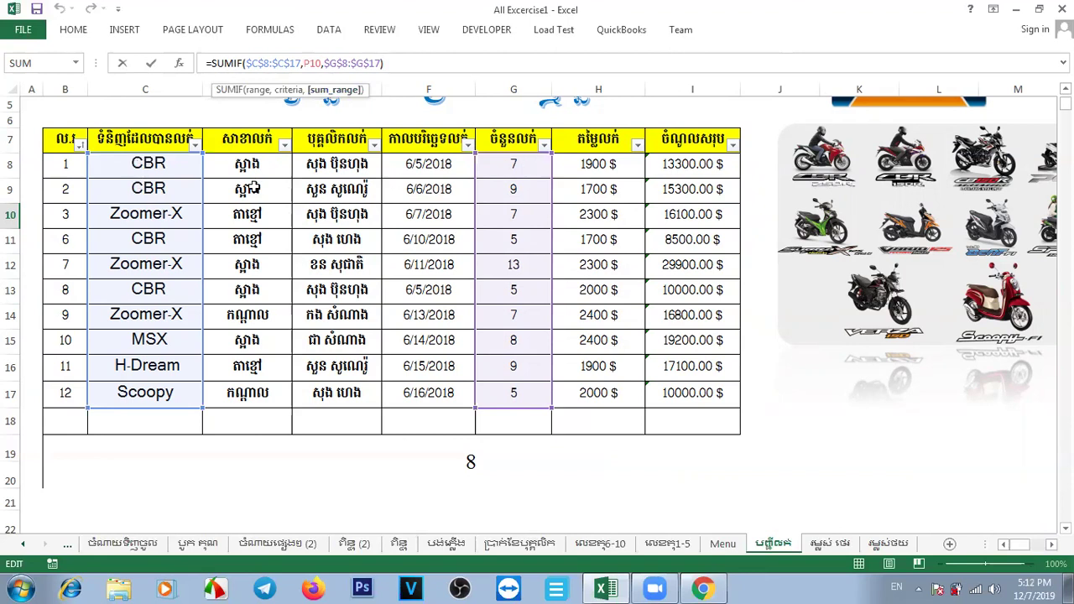
key(Left)
key(Left)
key(Left)
key(Left)
key(Left)
key(Left)
key(Left)
key(Left)
key(Left)
key(Left)
key(Left)
key(Left)
key(Left)
key(Left)
key(Left)
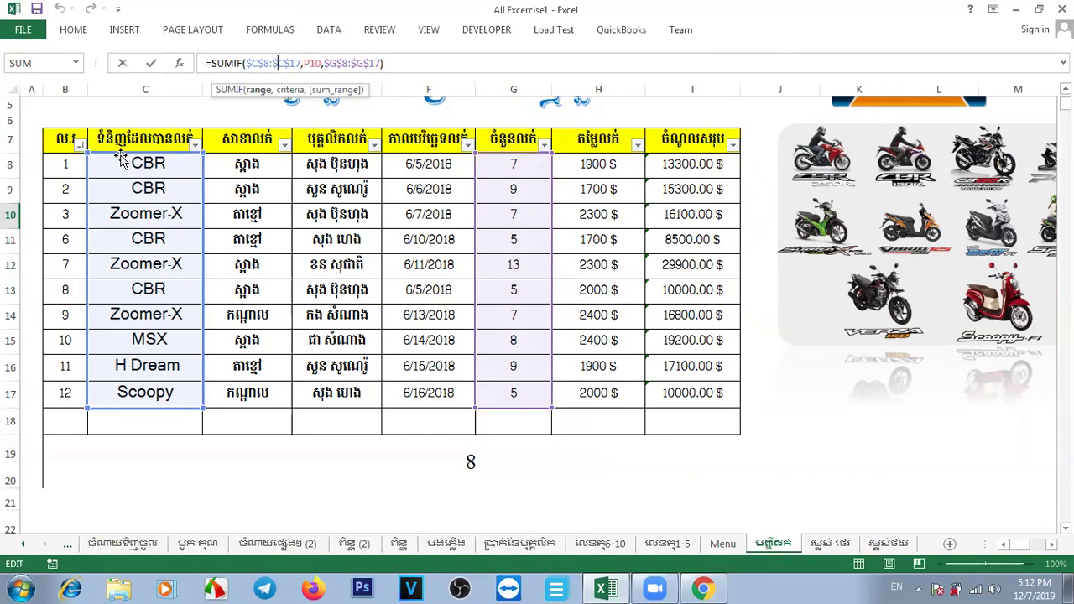
Step: Examine the Q10 SUMIF argument by argument: range $C$8:$C$17, criteria P10 and sum range $G$8:$G$17
click(315, 63)
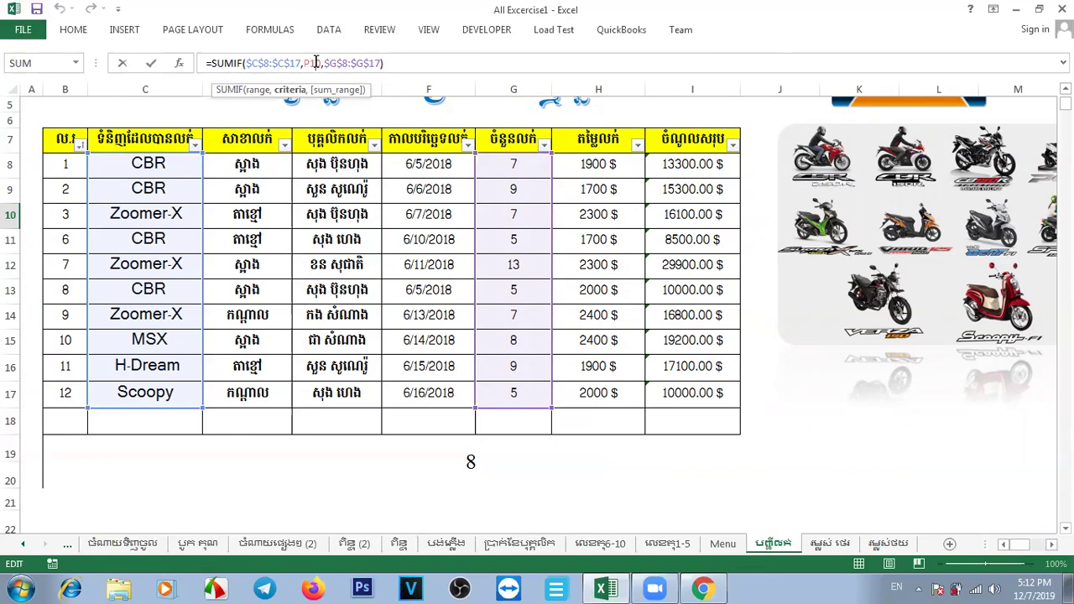
drag(324, 64, 305, 64)
click(301, 64)
drag(300, 64, 247, 65)
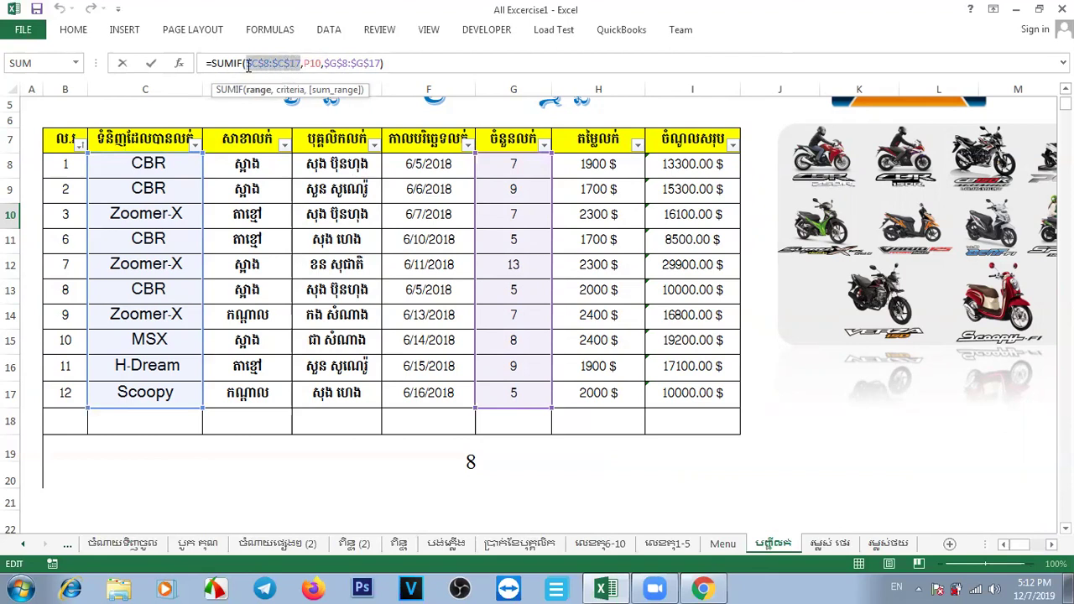
click(313, 64)
drag(325, 64, 380, 65)
click(381, 65)
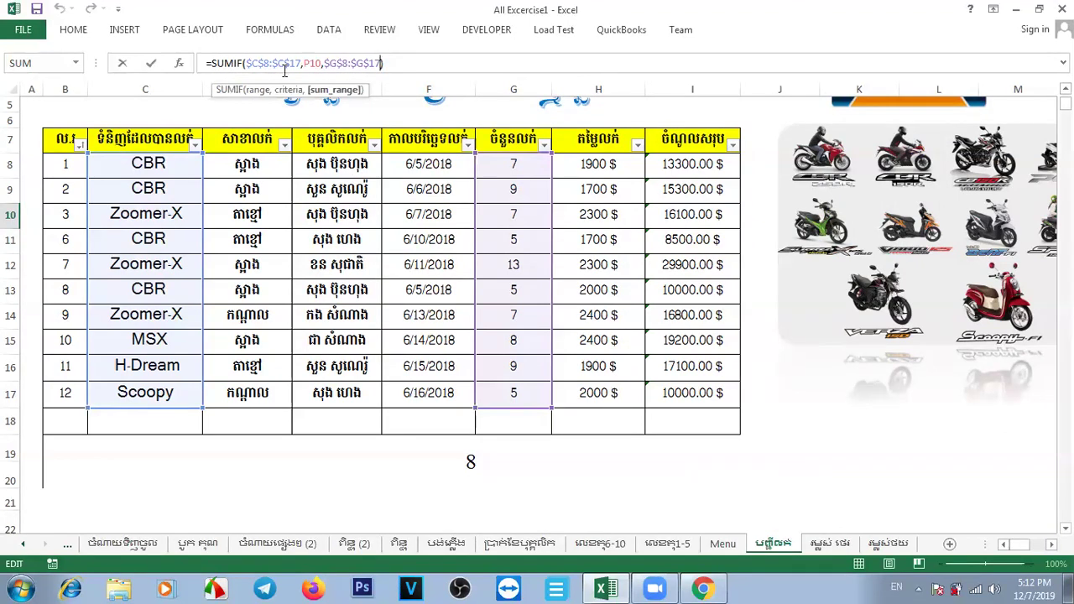
drag(250, 62, 300, 66)
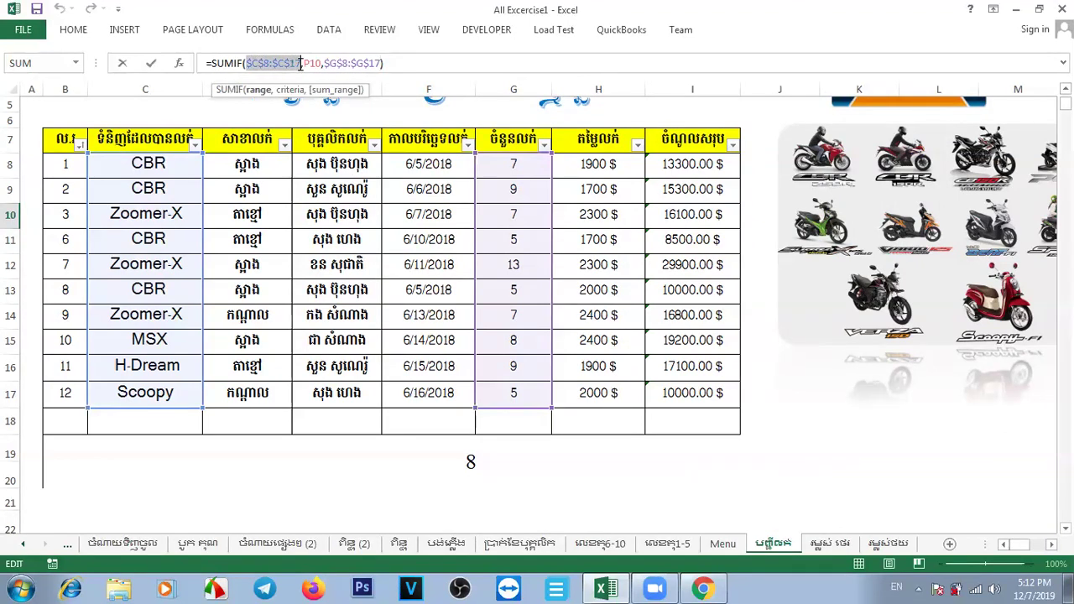
click(304, 64)
drag(304, 64, 324, 63)
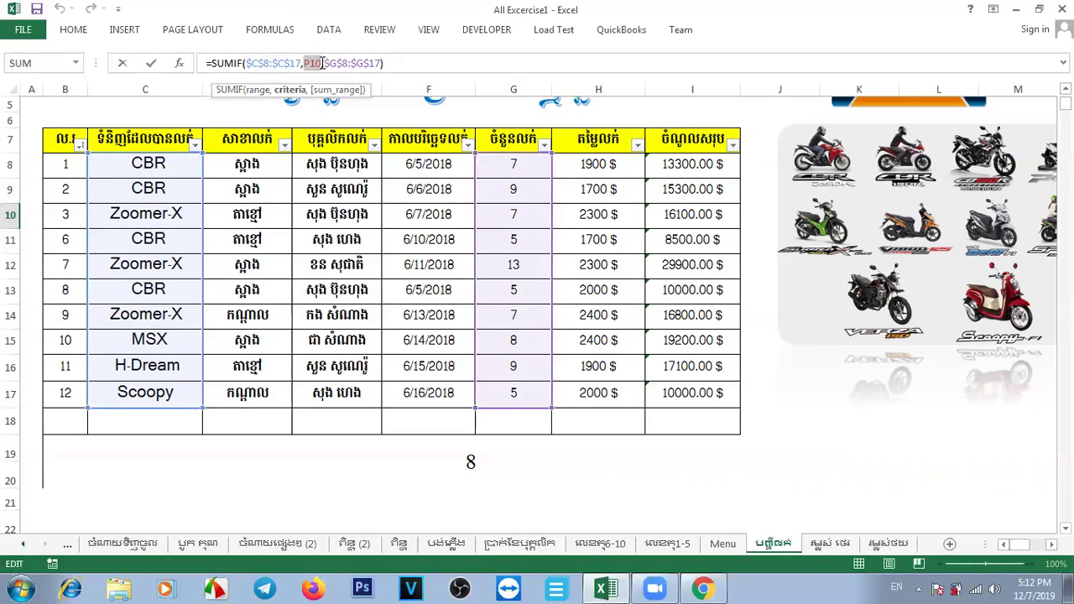
click(325, 63)
drag(325, 63, 379, 63)
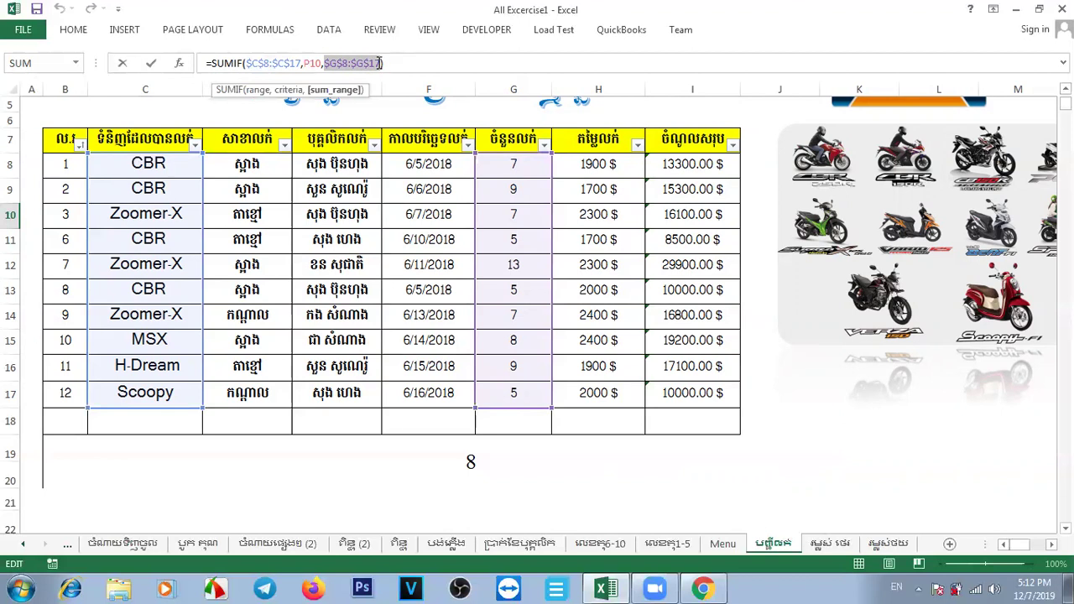
click(379, 63)
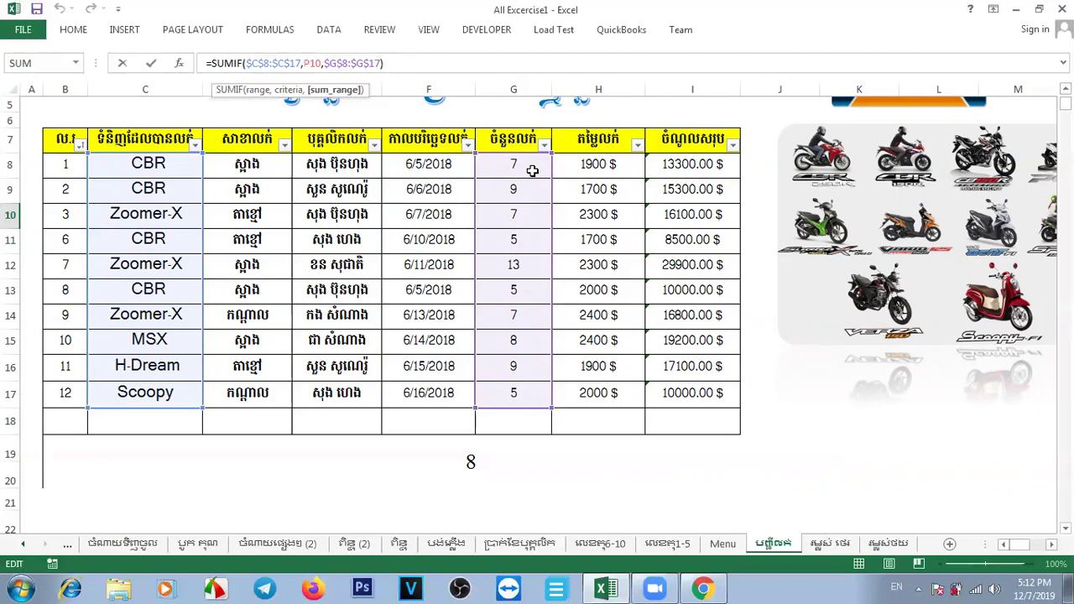
key(Left)
key(Left)
key(Left)
click(352, 66)
drag(321, 63, 304, 63)
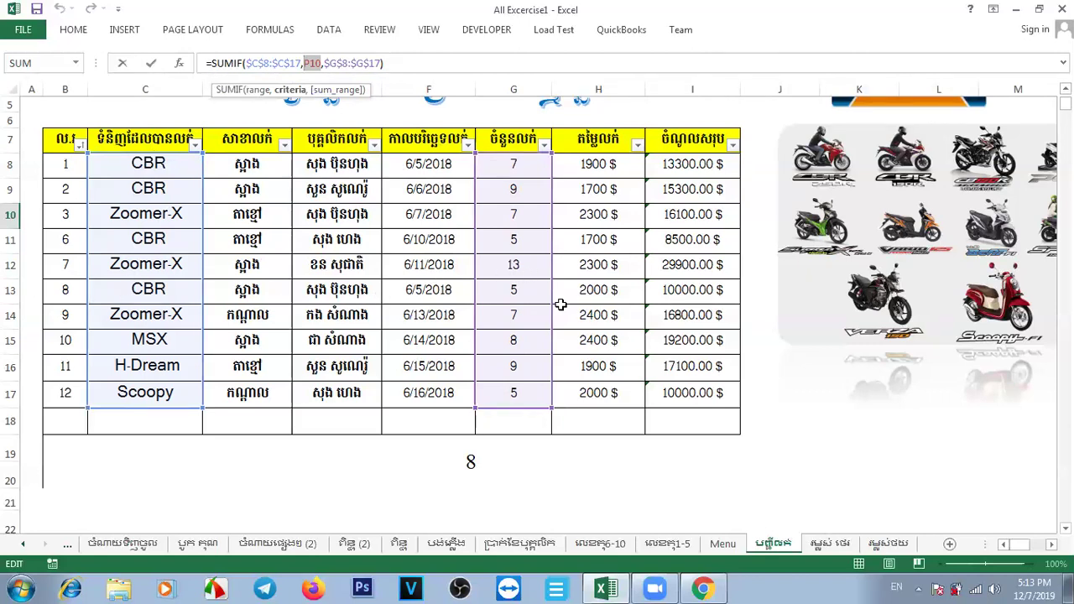
click(316, 63)
key(Return)
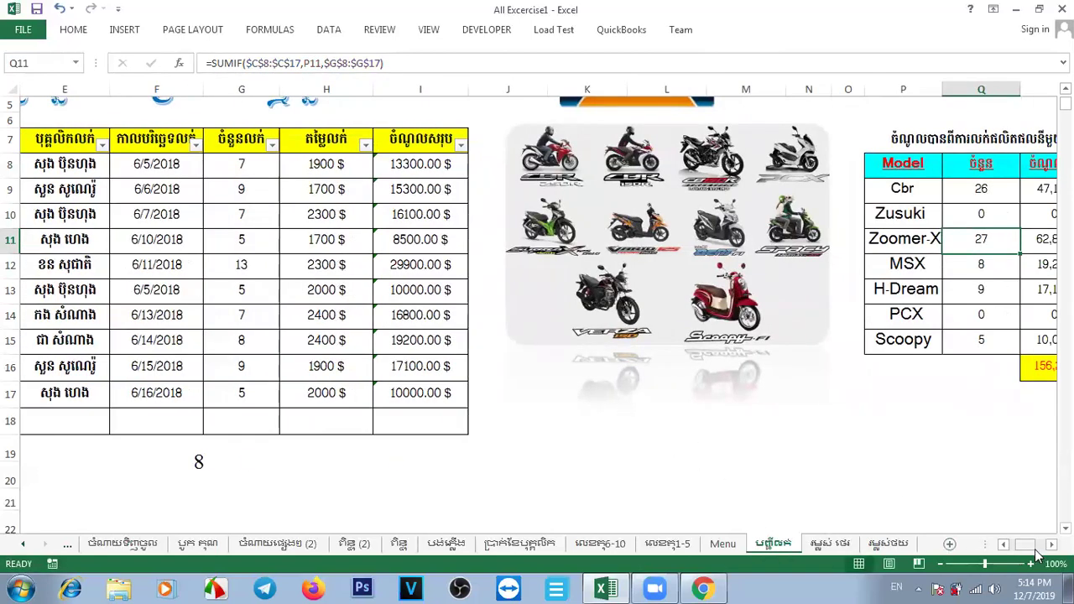
scroll(1024, 544, right, 6)
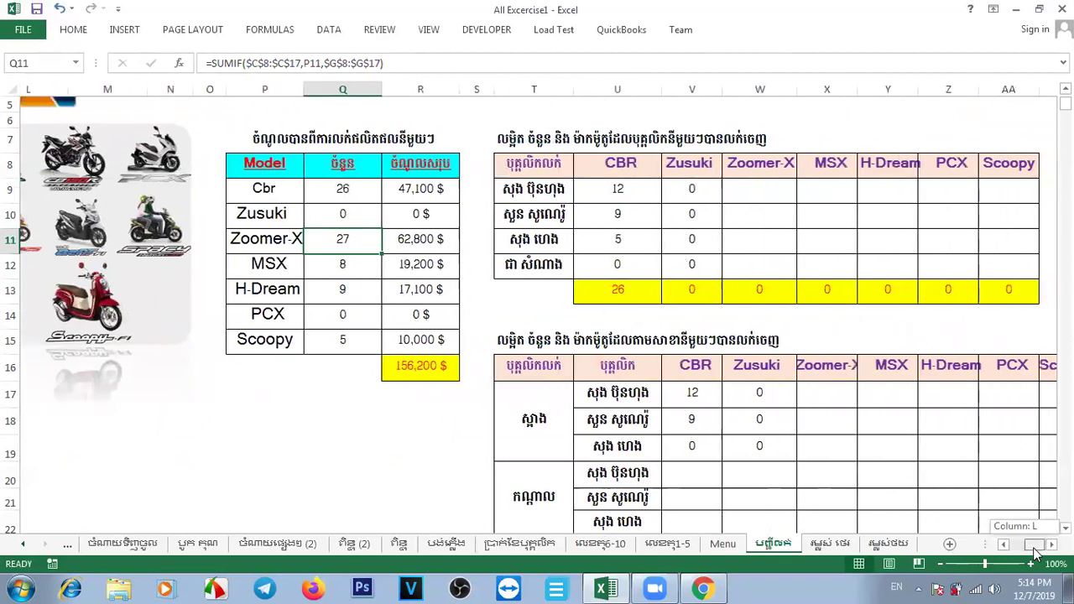
click(273, 544)
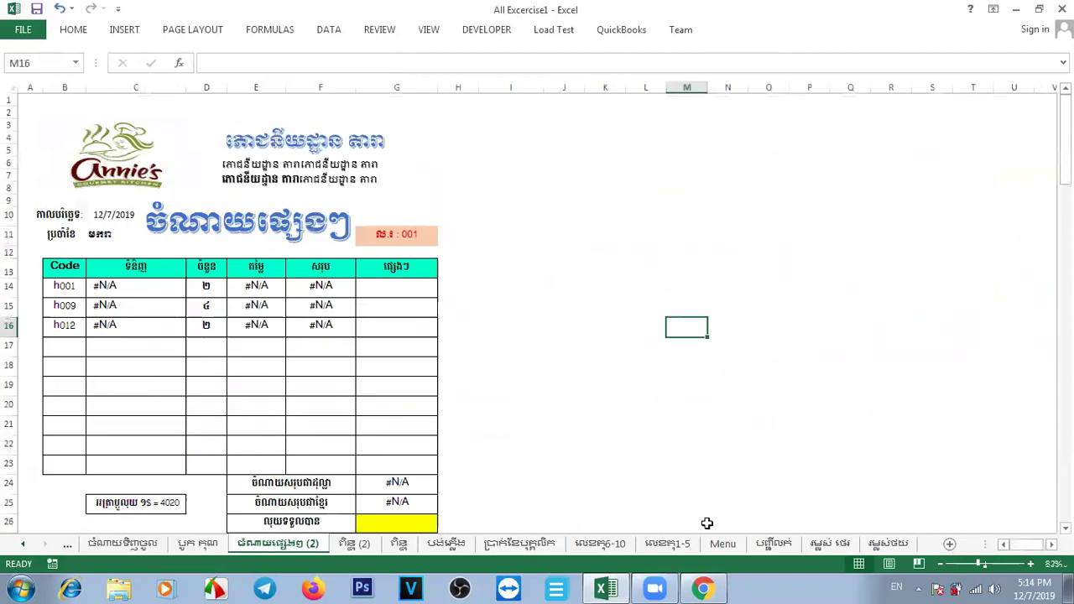
click(774, 544)
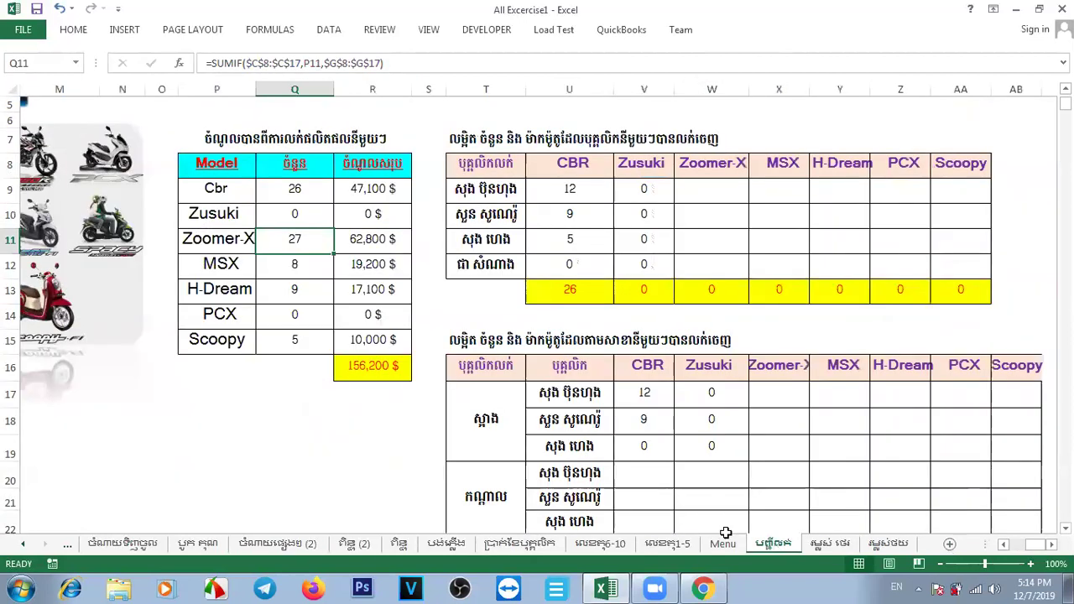
click(334, 458)
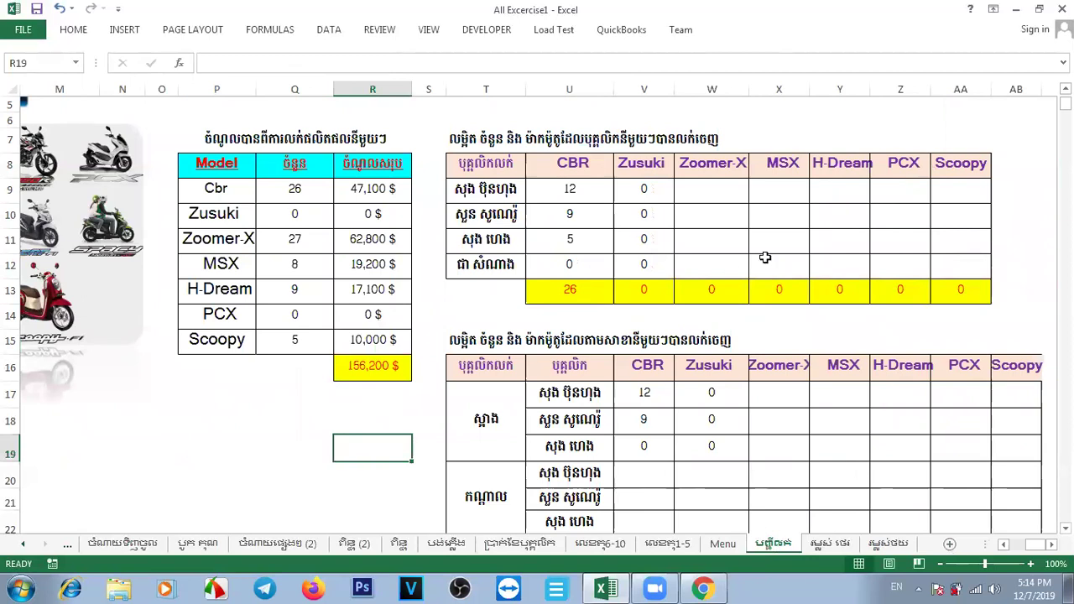
Step: Clear the CBR and Zusuki quantities in U9:V12 of the upper salesperson-by-model table
mouse_move(638, 194)
mouse_down()
mouse_move(643, 289)
mouse_move(592, 275)
mouse_up()
key(Delete)
click(561, 199)
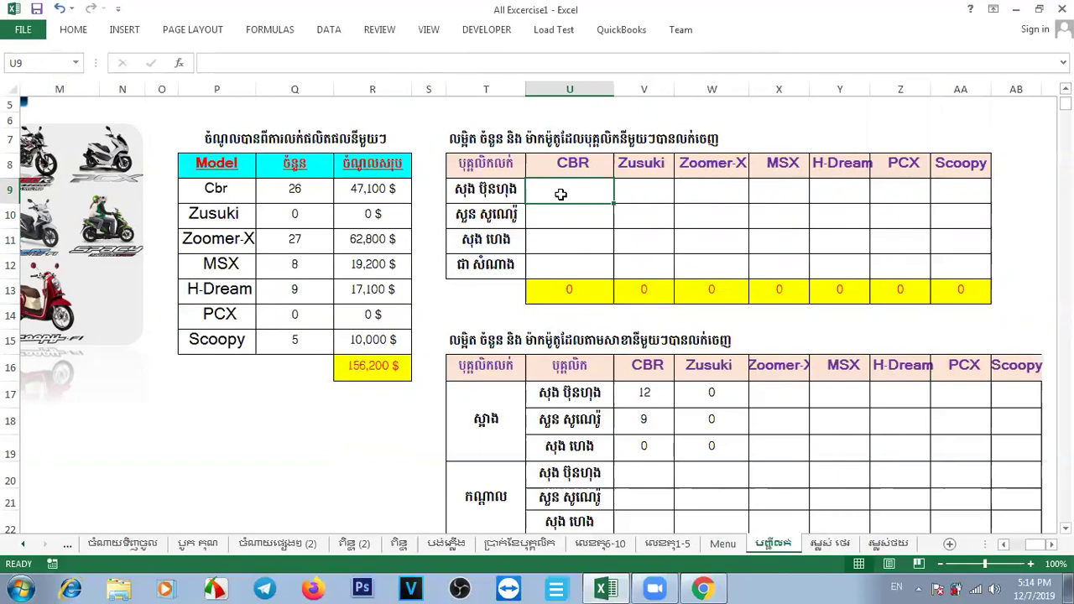
Step: Compare the layout of the salesperson-by-model table with the columns of the sales list
mouse_move(1035, 549)
mouse_down()
mouse_move(1017, 547)
mouse_move(1034, 547)
mouse_up()
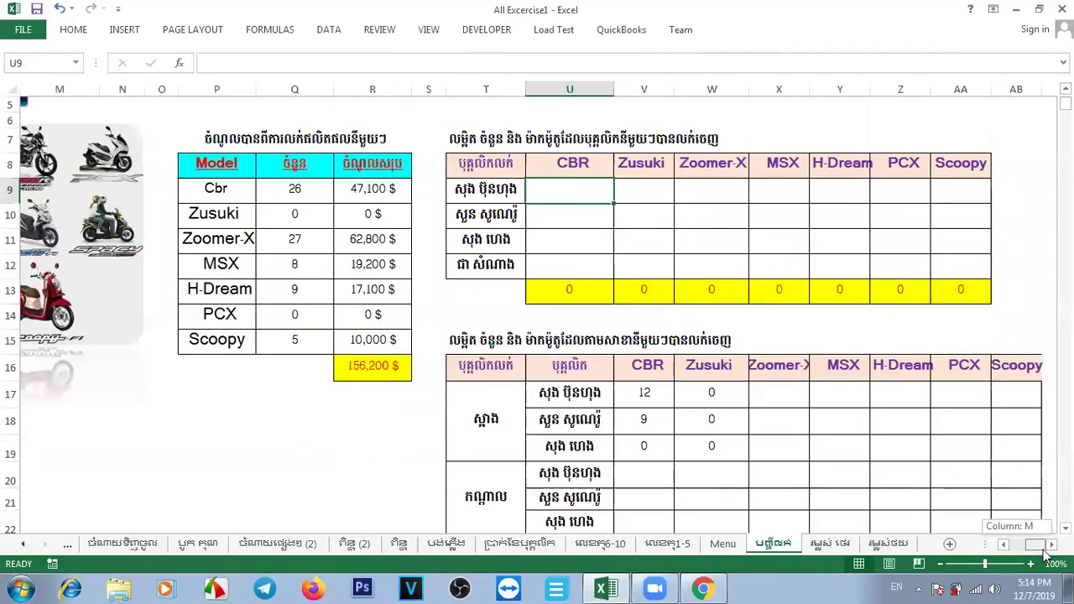
click(588, 216)
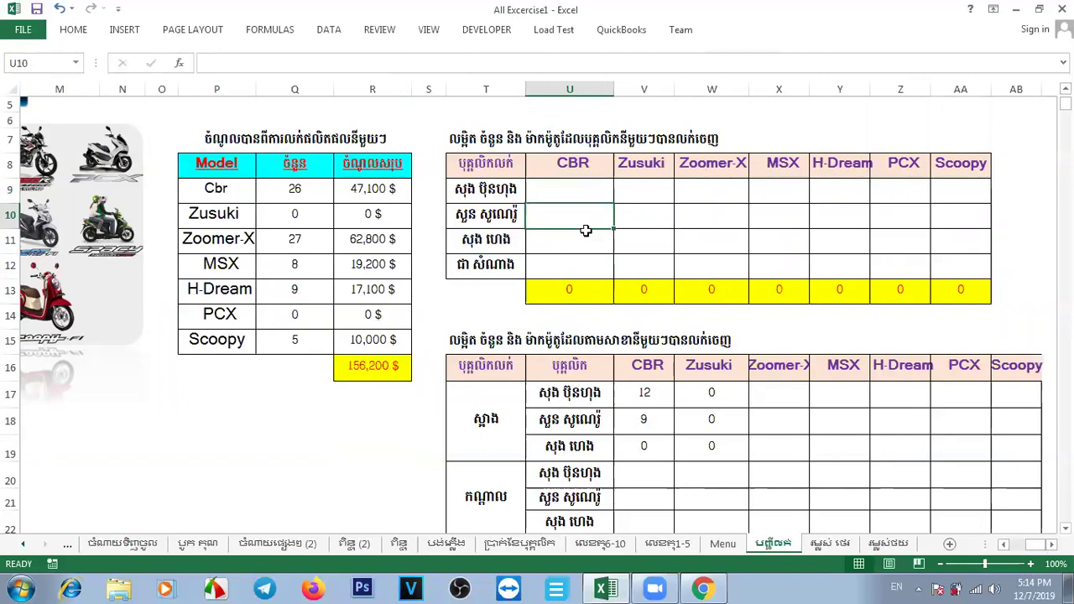
click(585, 240)
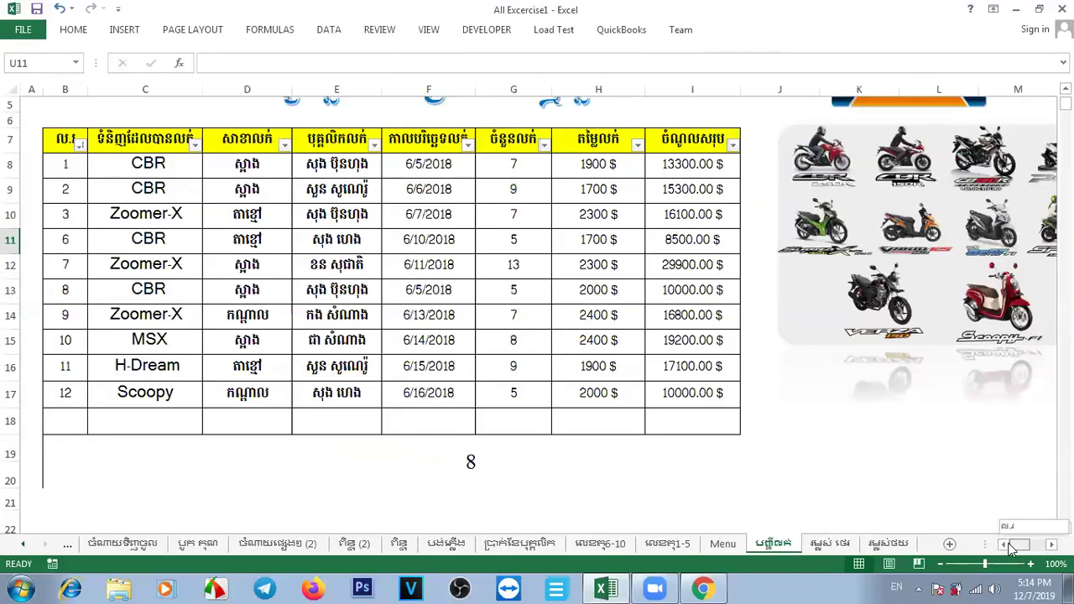
drag(1031, 548, 1011, 548)
click(595, 473)
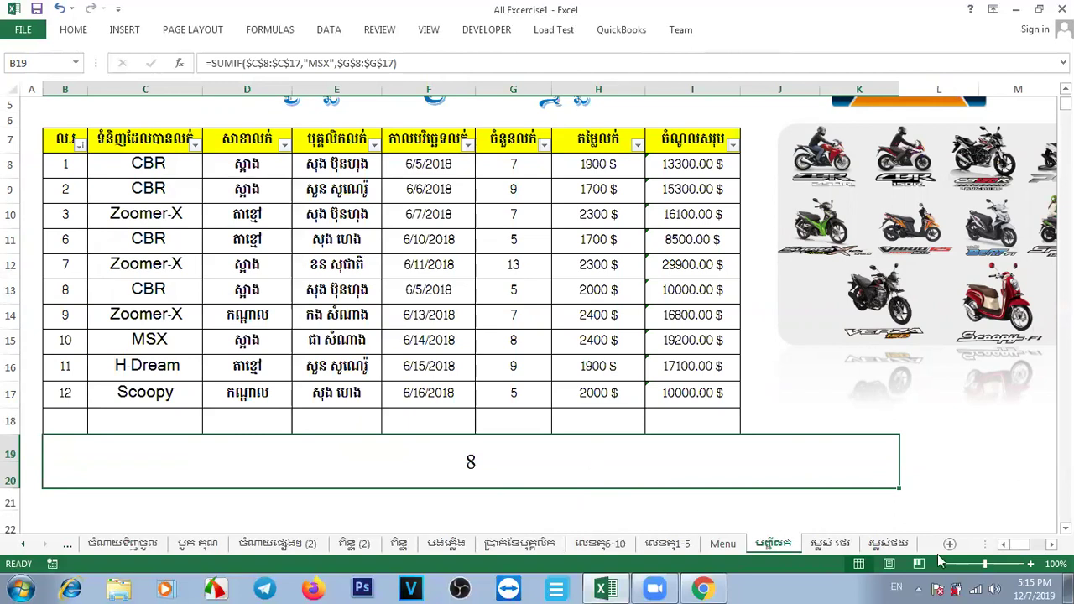
drag(1017, 546, 1036, 546)
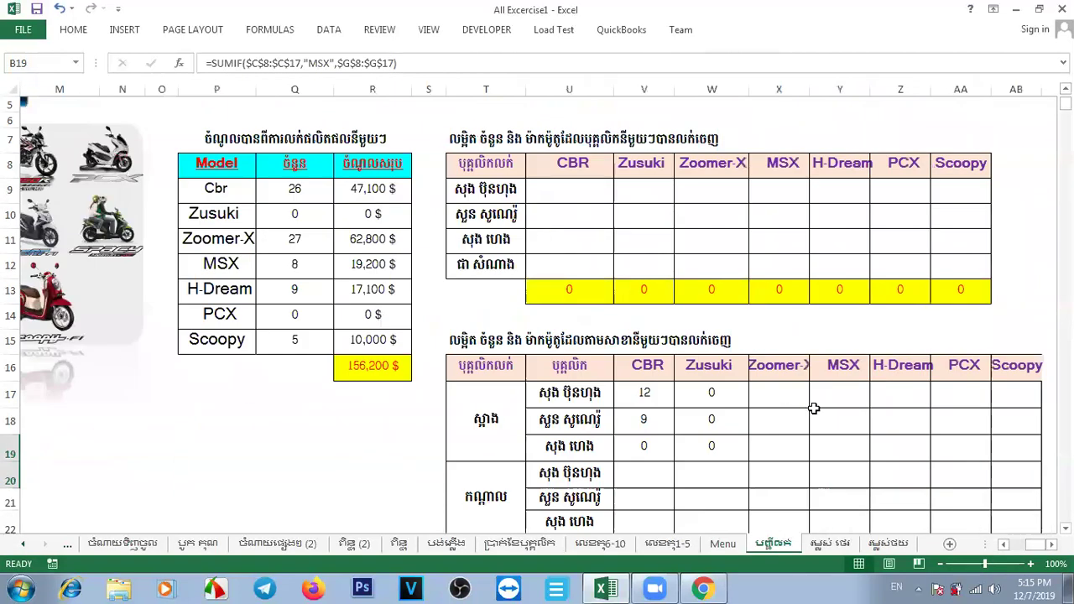
Step: Review the salesperson rows T9:T12 and the model headings U8:AA8 of the upper salesperson-by-model table
drag(495, 189, 496, 269)
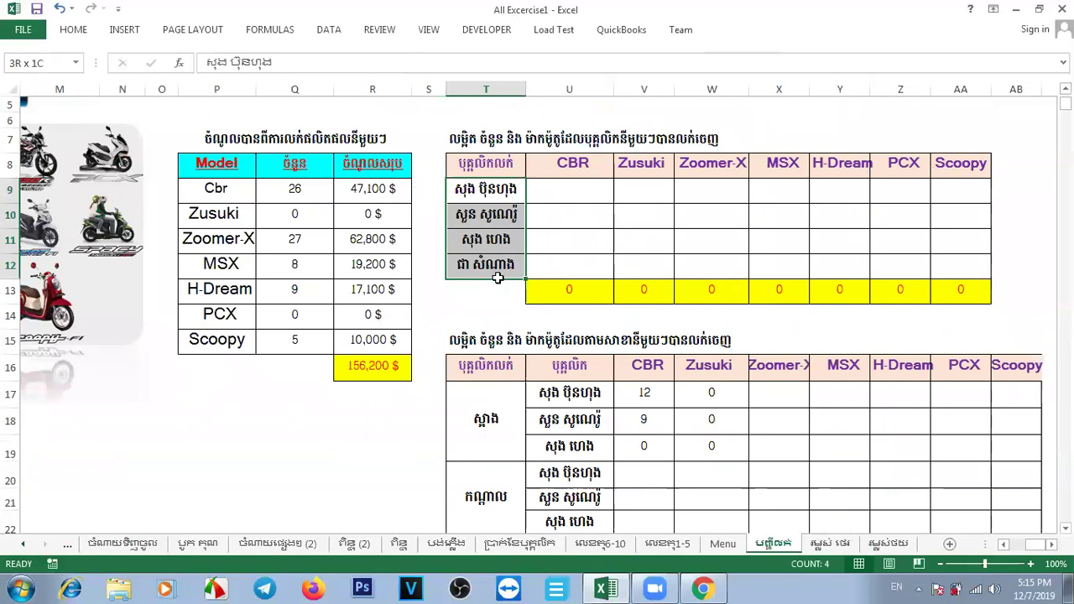
click(483, 298)
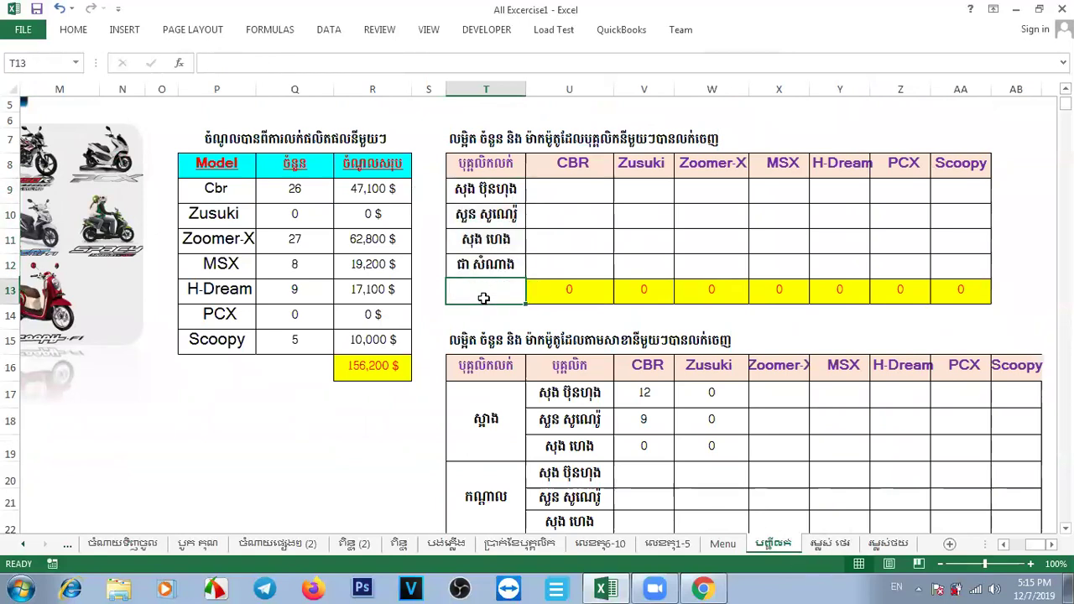
drag(558, 163, 962, 171)
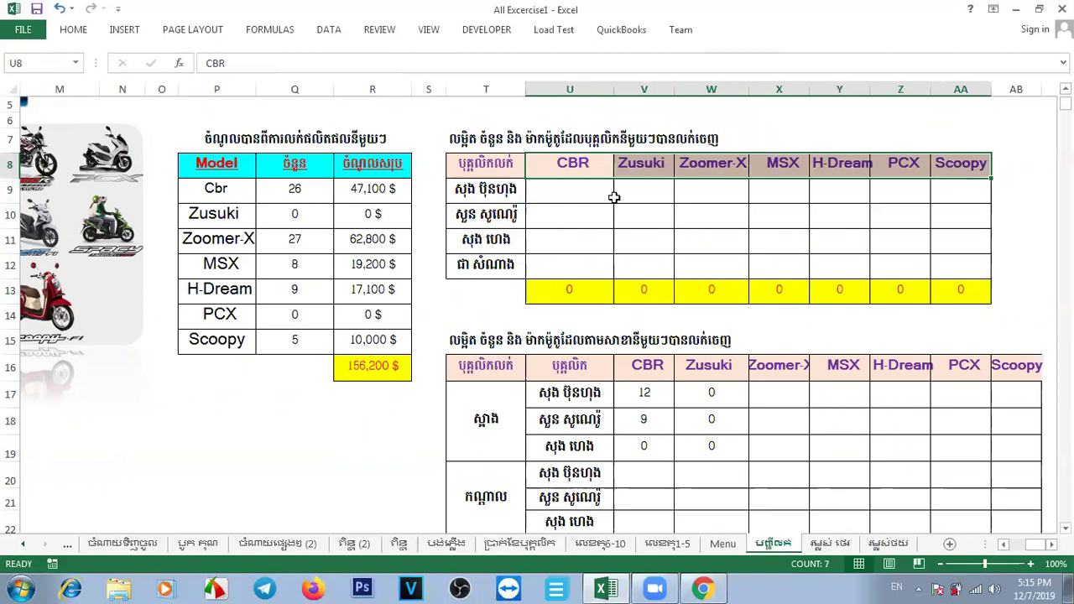
click(571, 260)
click(561, 243)
click(556, 215)
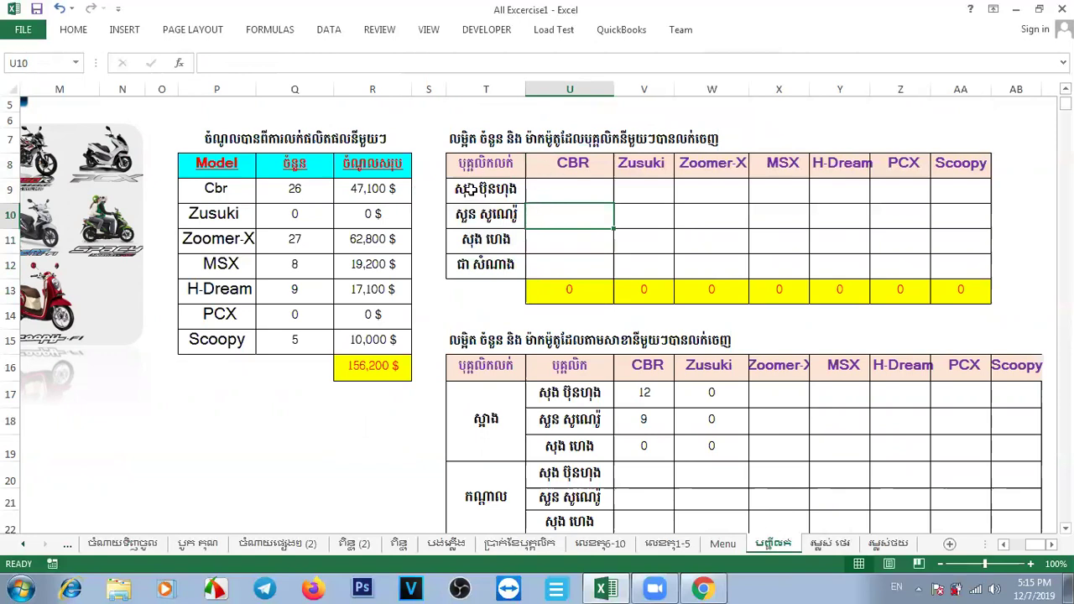
drag(471, 191, 449, 339)
click(573, 166)
key(Right)
key(Right)
key(Right)
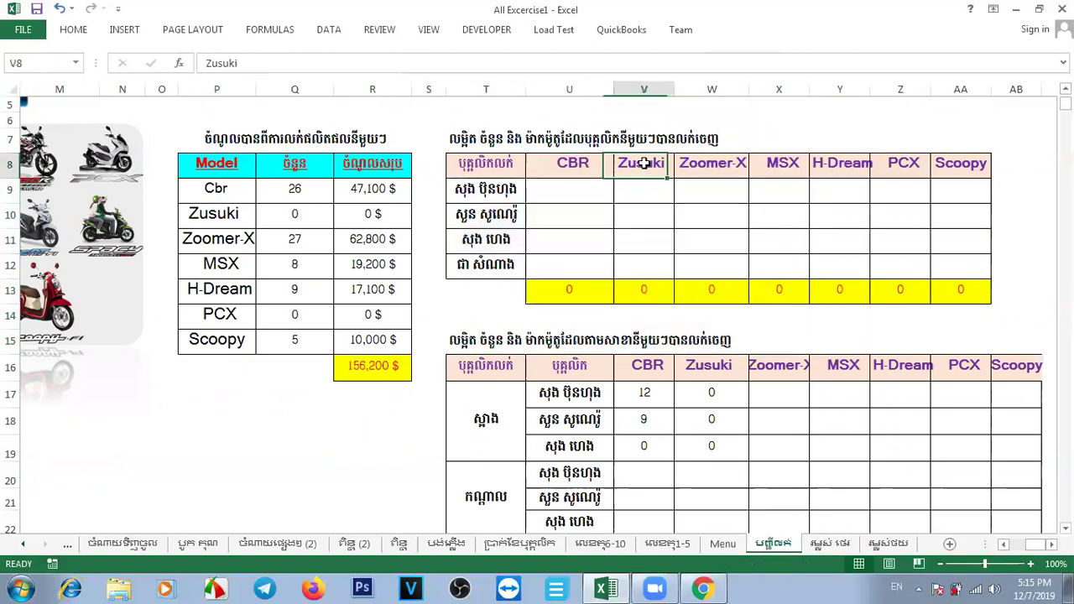
Step: Start a SUMIFS formula in U9 with the quantity column $G$8:$G$17 as absolute sum range
click(553, 191)
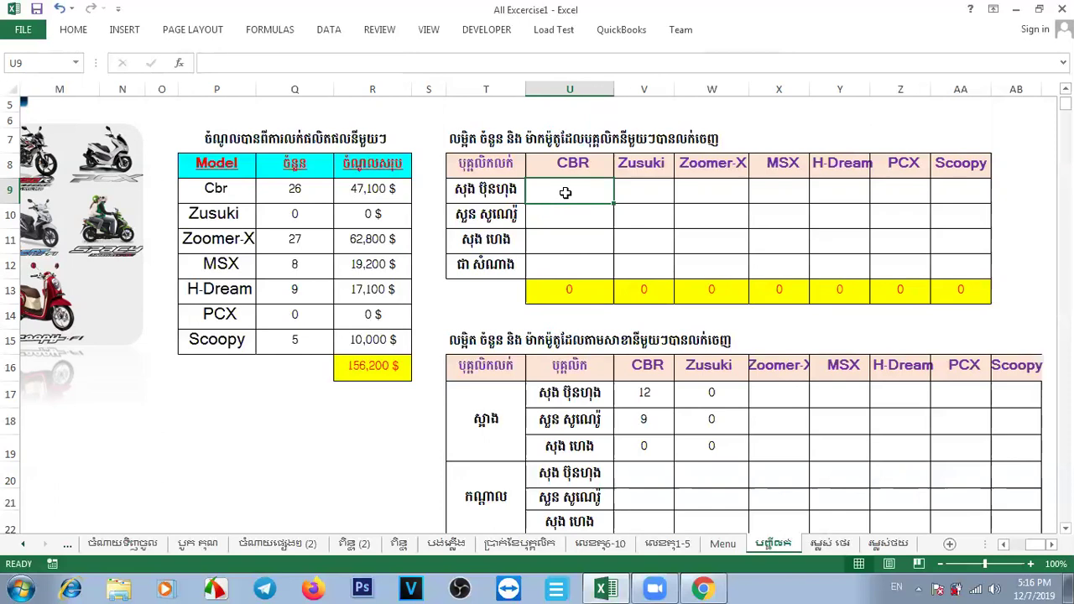
text(=)
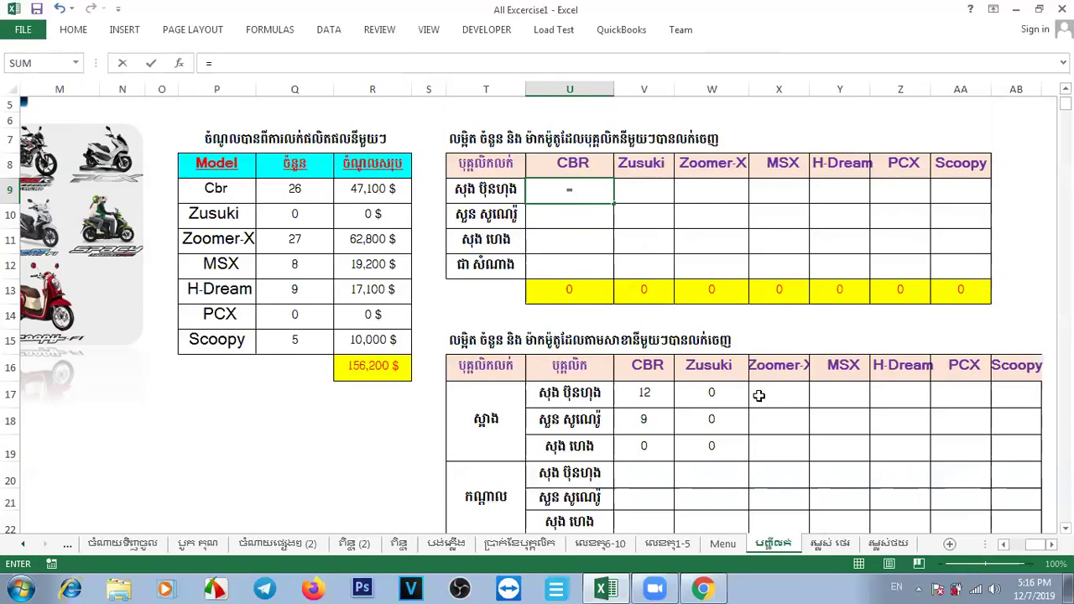
text(sumif)
key(Down)
key(Up)
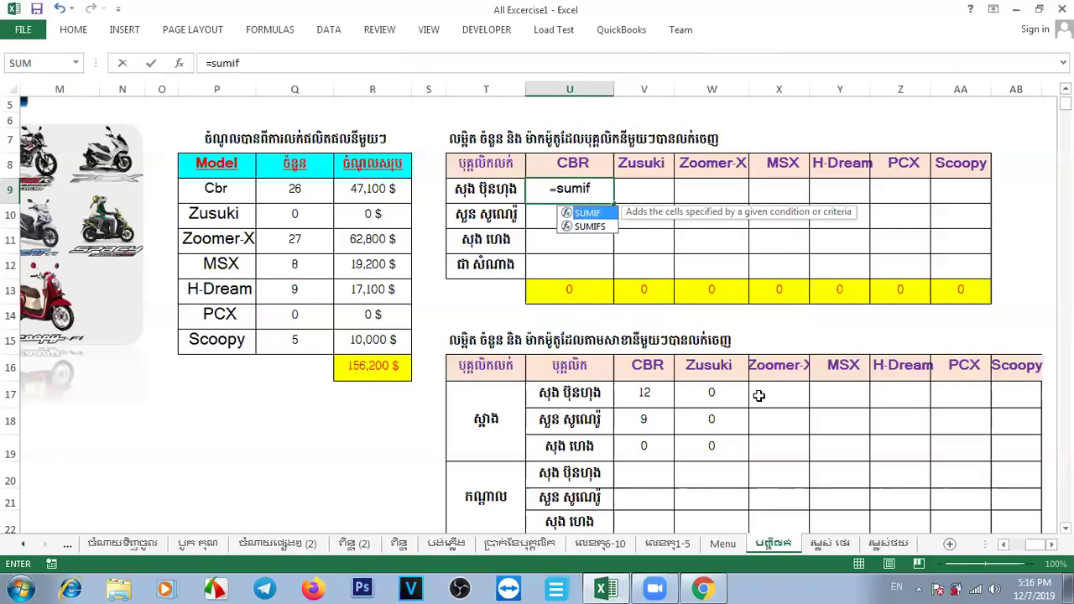
key(Down)
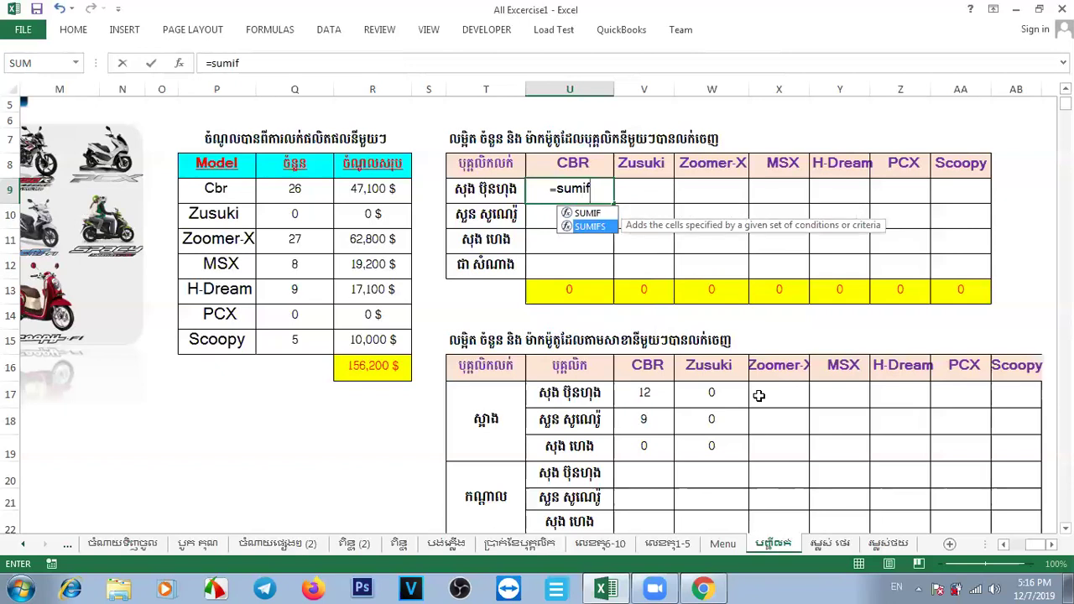
key(Tab)
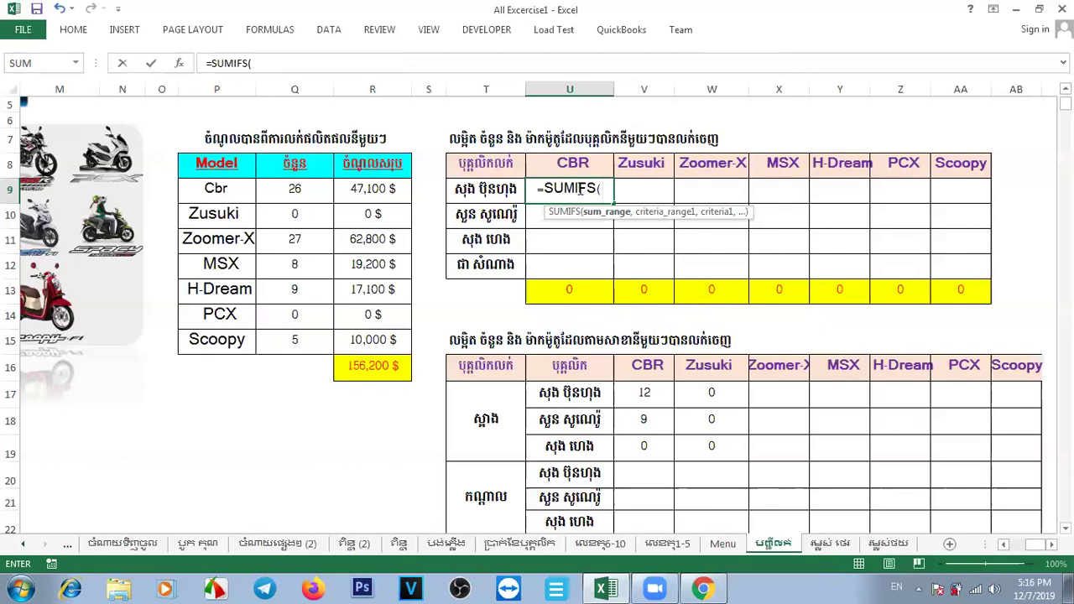
drag(1032, 548, 1017, 547)
drag(518, 164, 532, 395)
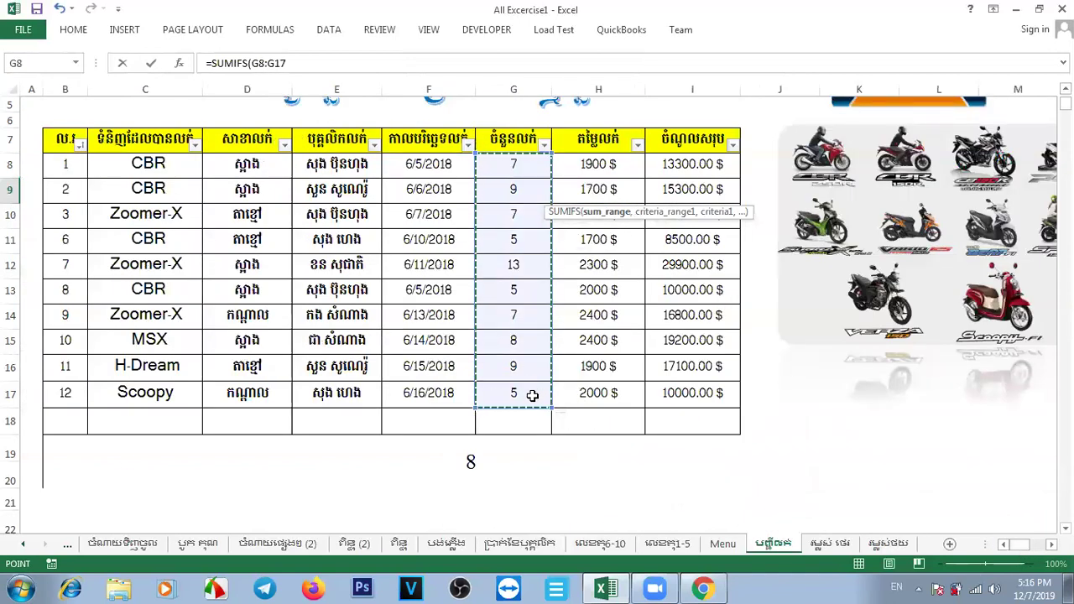
key(F4)
text(,)
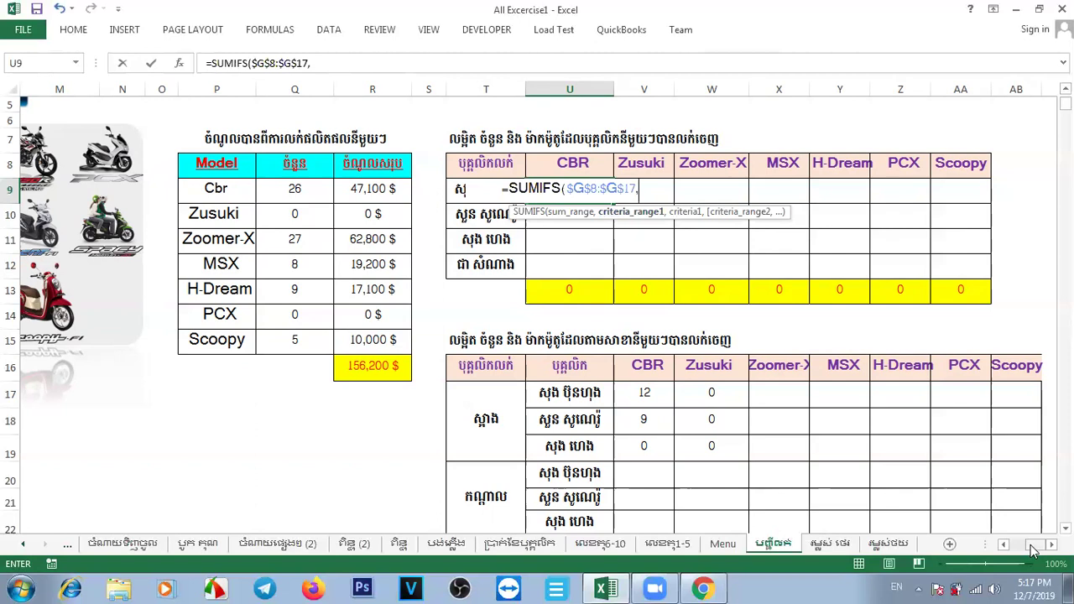
Step: Add the salesperson column $E$8:$E$17 as first criteria range of the SUMIFS, with T9 as its criterion
drag(1032, 546, 993, 548)
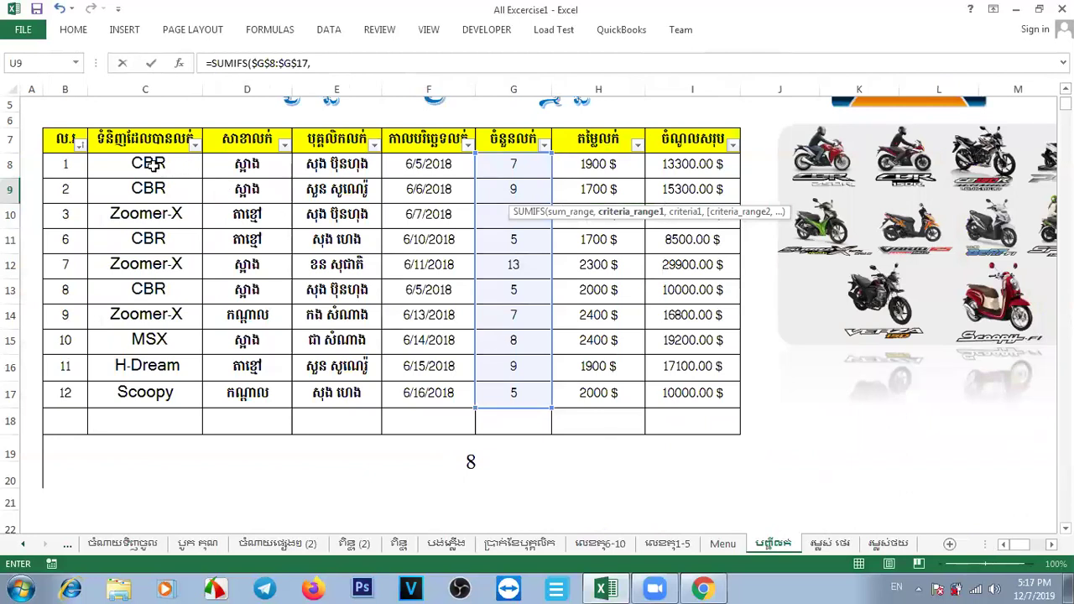
drag(335, 164, 344, 395)
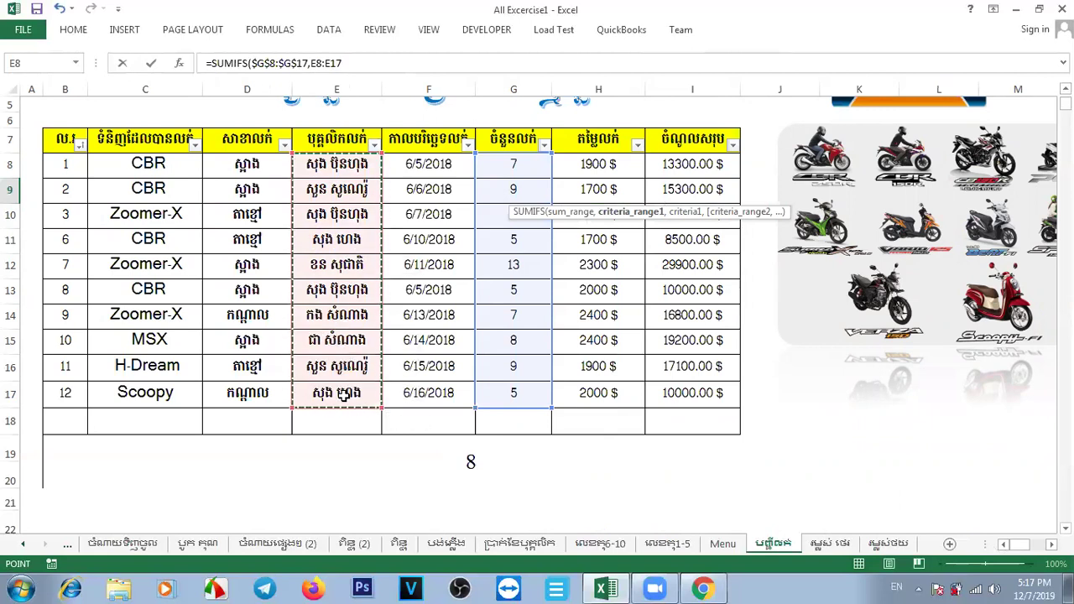
key(F4)
text(,)
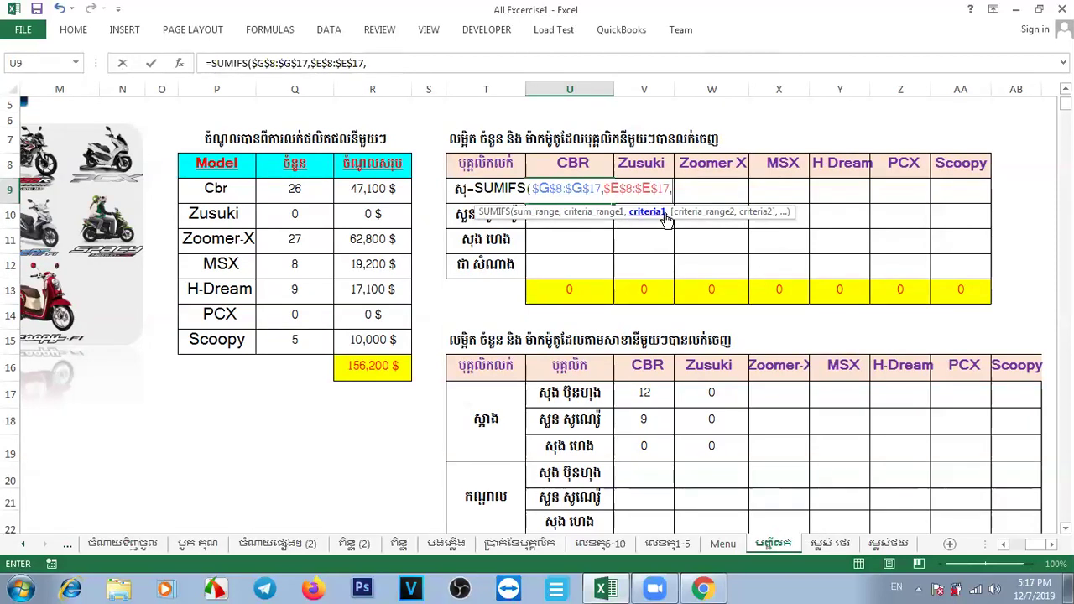
click(458, 191)
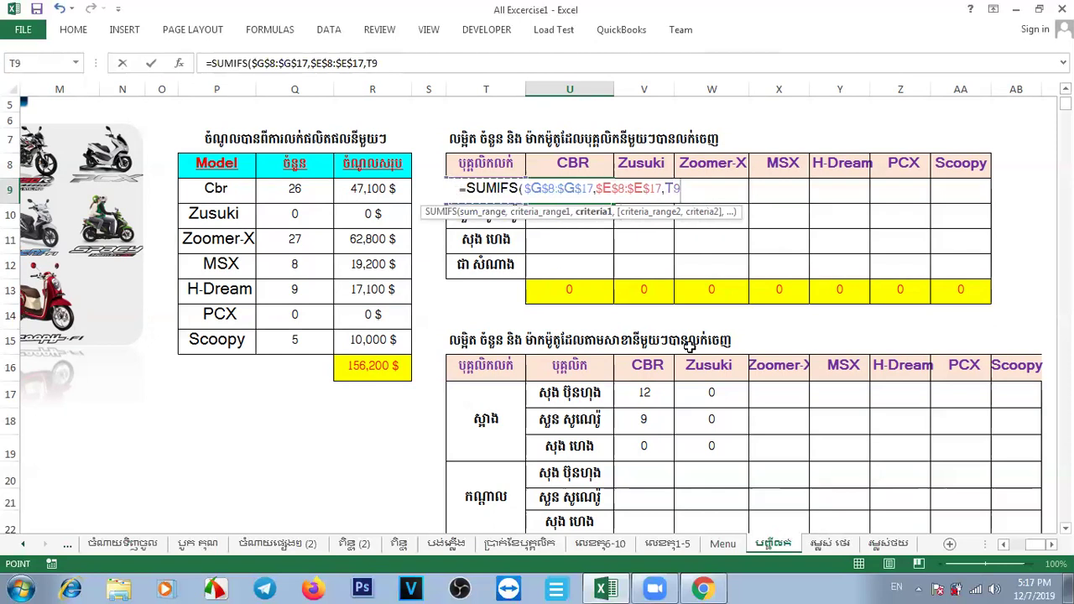
text(,)
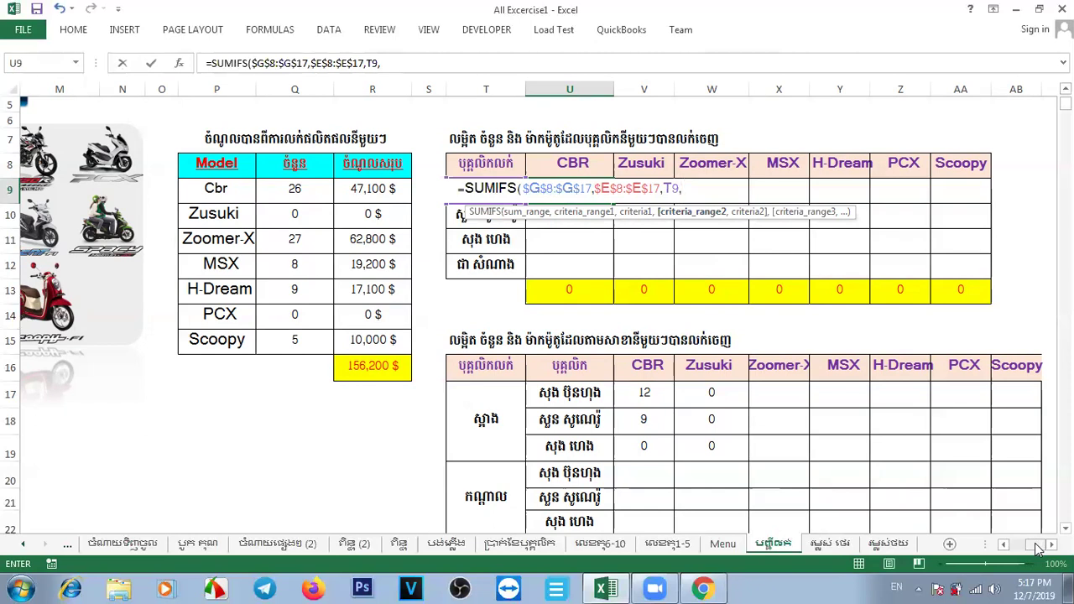
Step: Add the product column $C$8:$C$17 as second criteria range with criterion U8, and complete the U9 formula
drag(1039, 549, 1018, 547)
drag(147, 166, 166, 393)
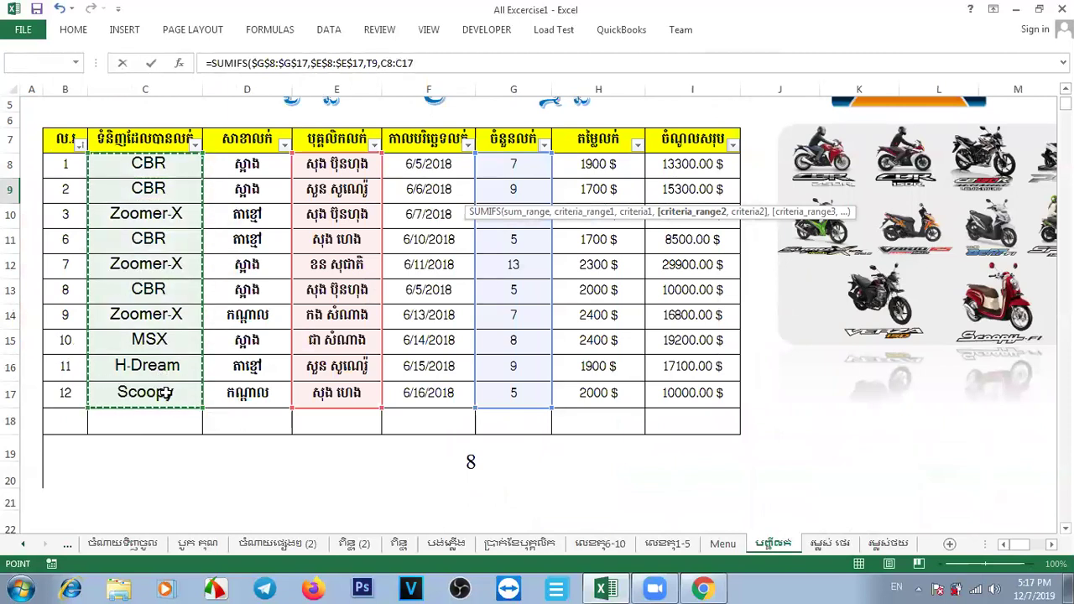
key(F4)
text(,)
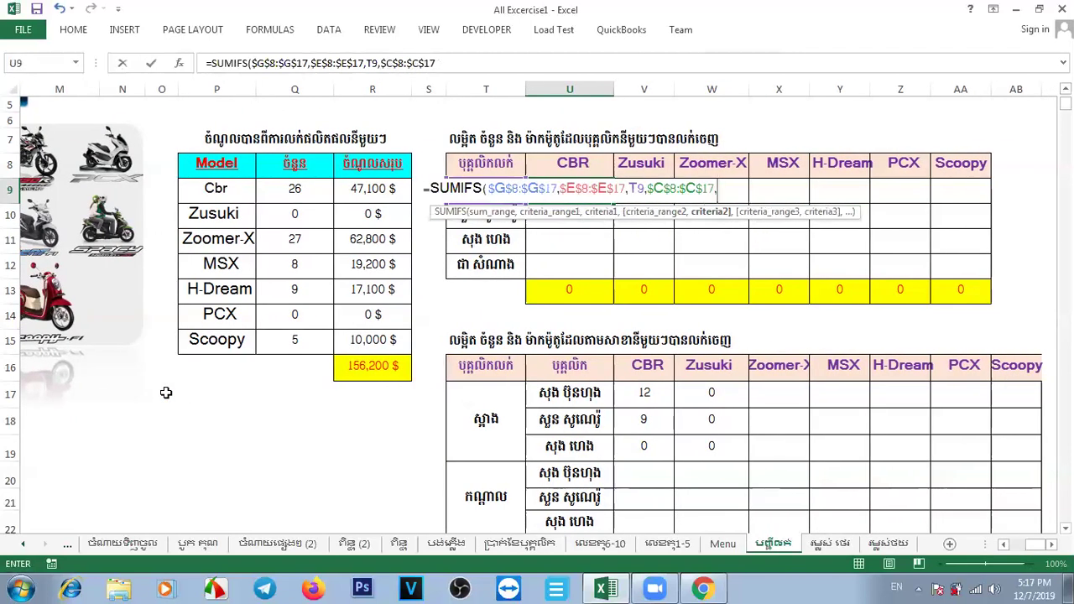
click(567, 164)
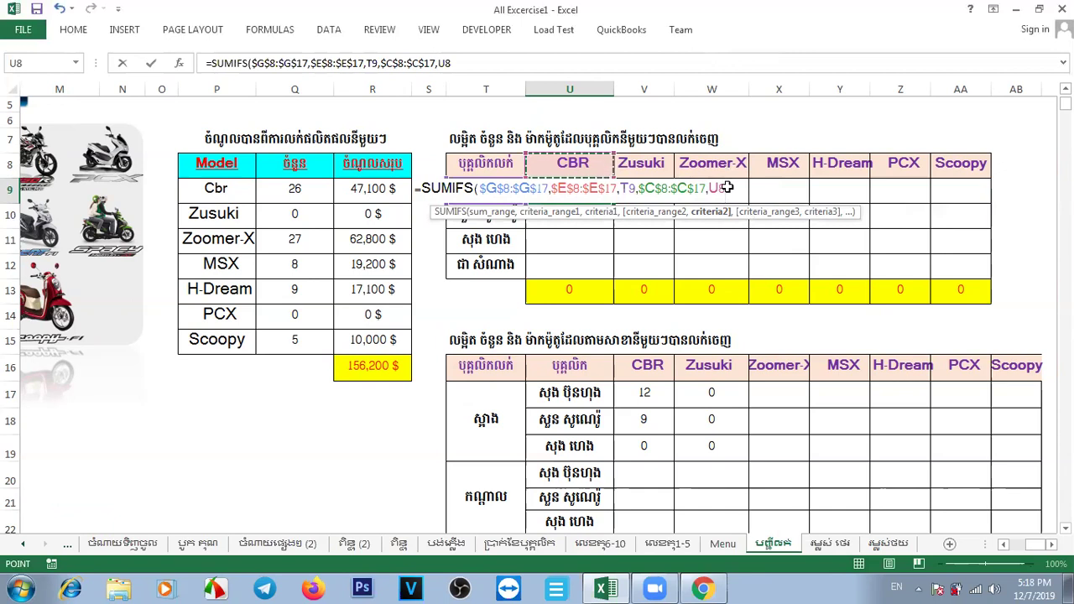
key(Return)
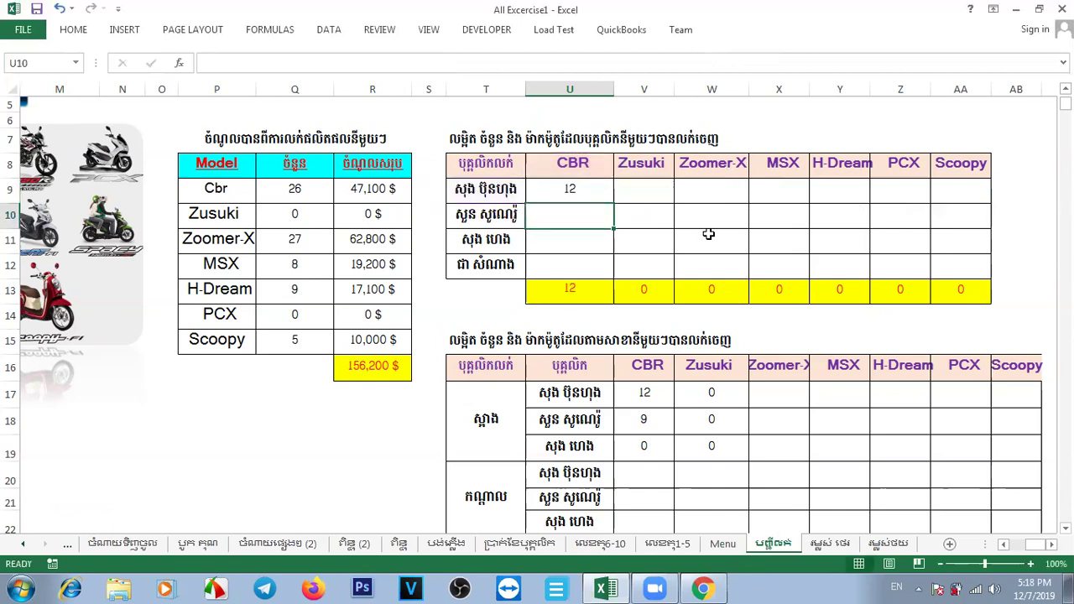
Step: Check the U9 result against the product, salesperson and quantity of each CBR row in the sales list
click(567, 190)
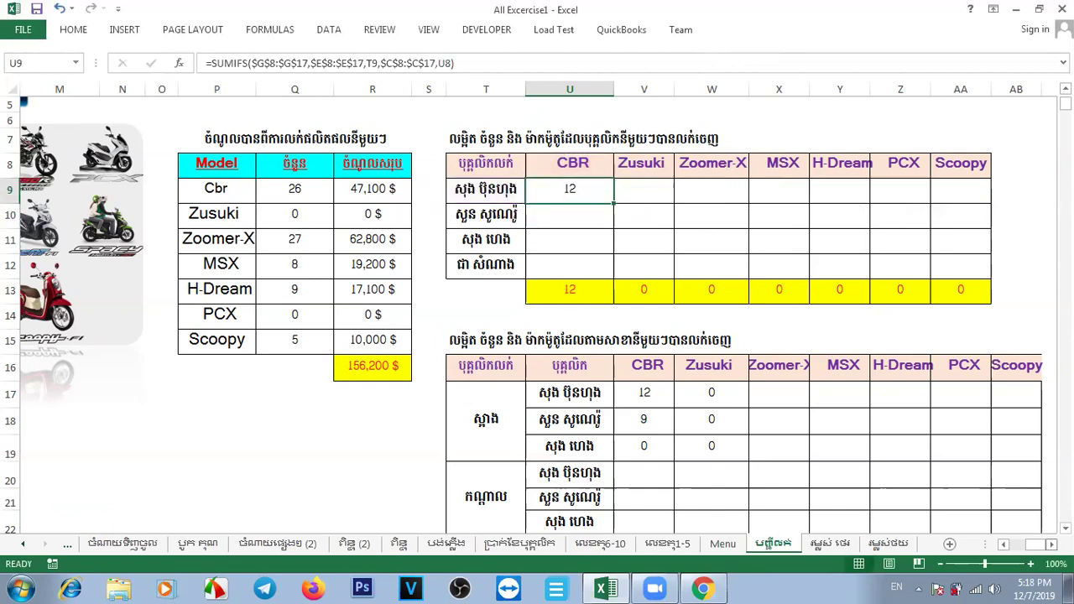
drag(1038, 544, 976, 547)
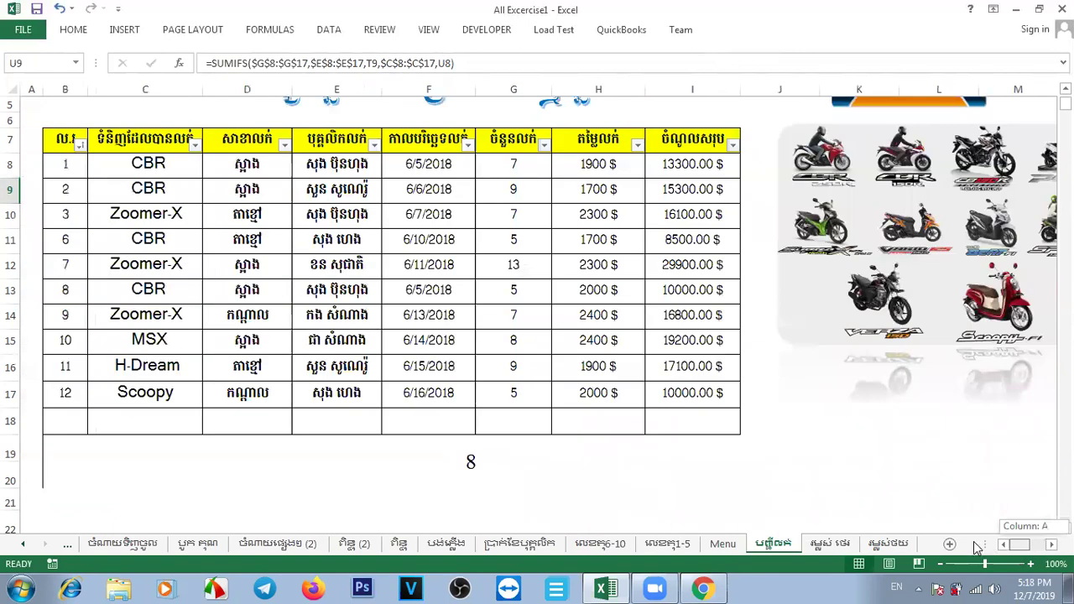
click(140, 162)
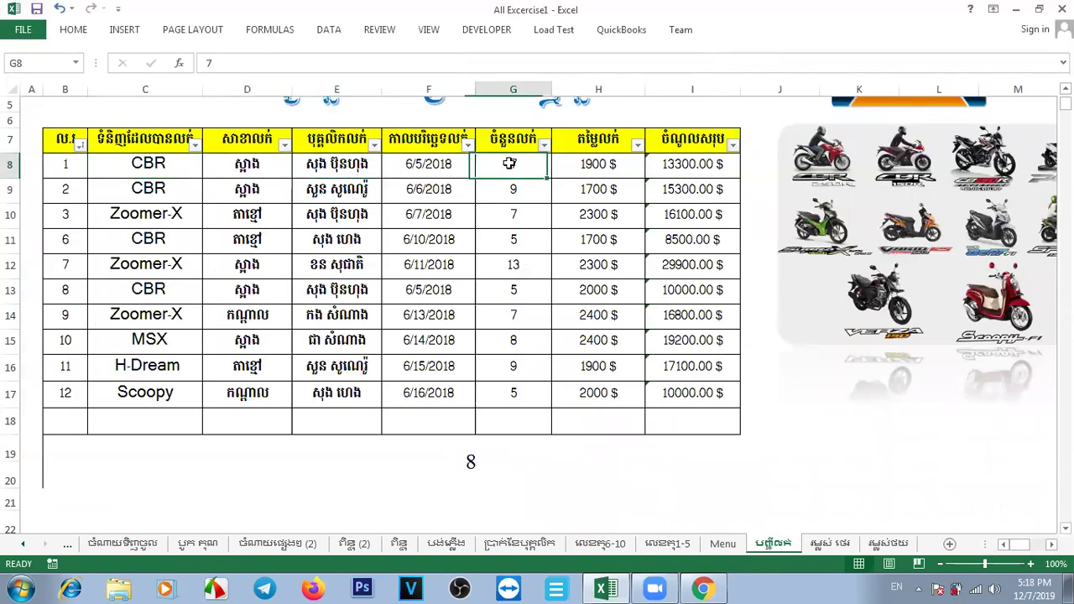
click(163, 189)
click(309, 187)
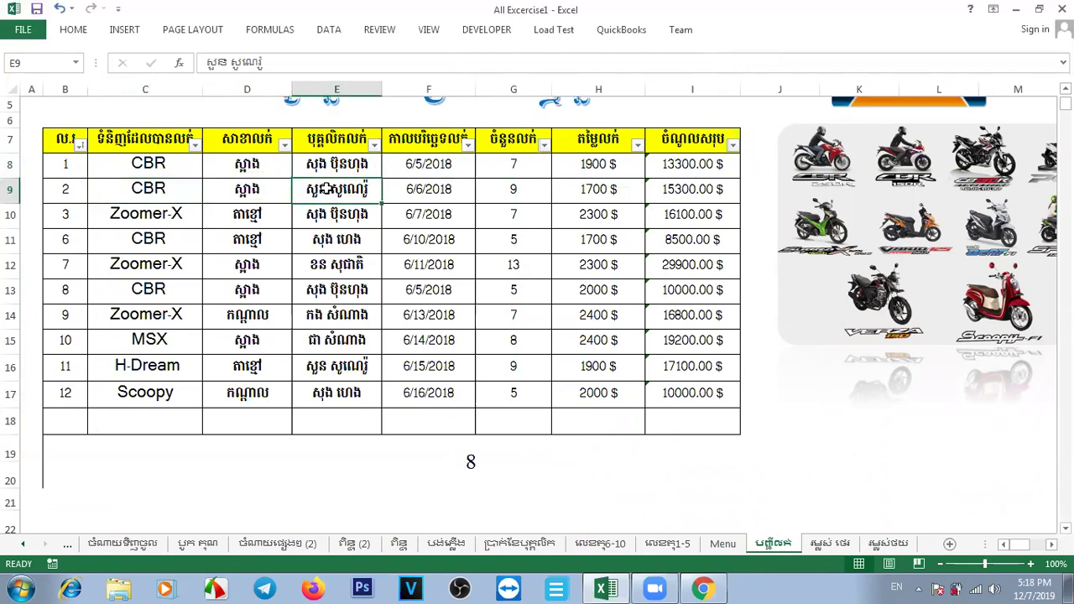
click(154, 240)
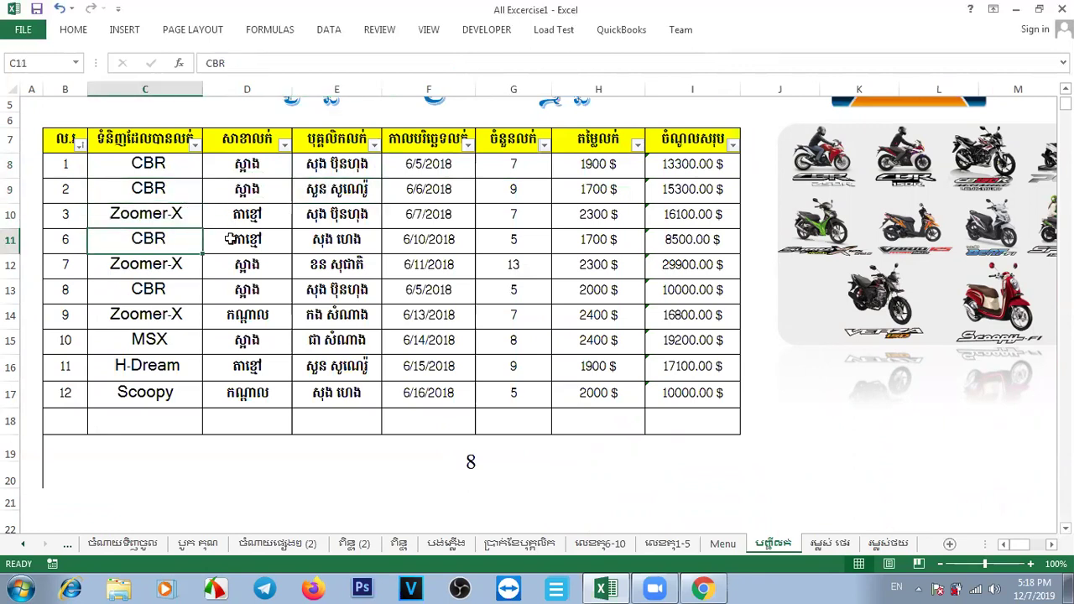
click(333, 238)
click(515, 243)
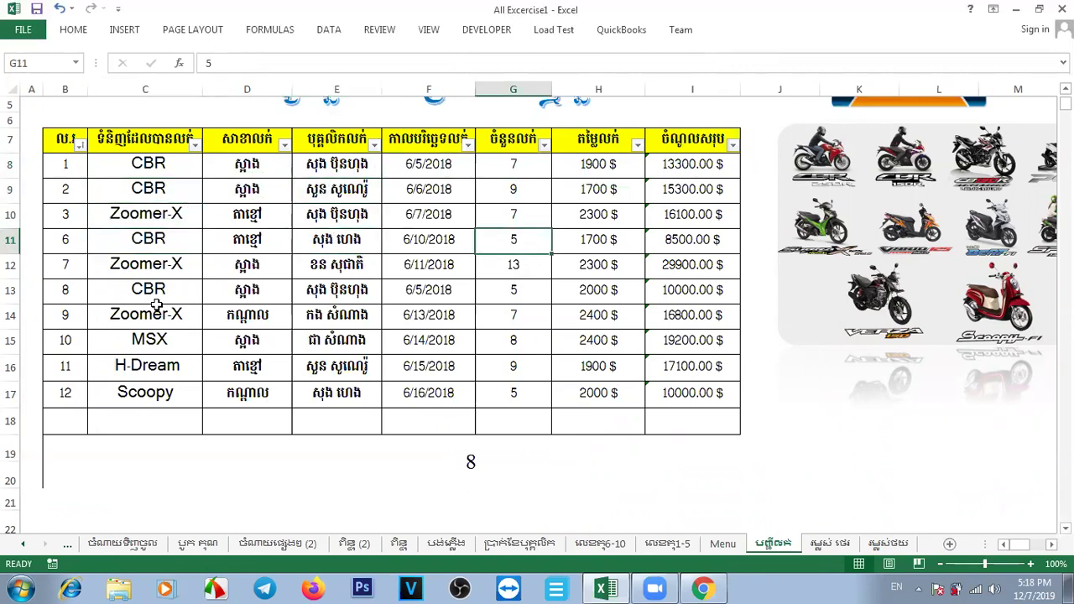
click(144, 284)
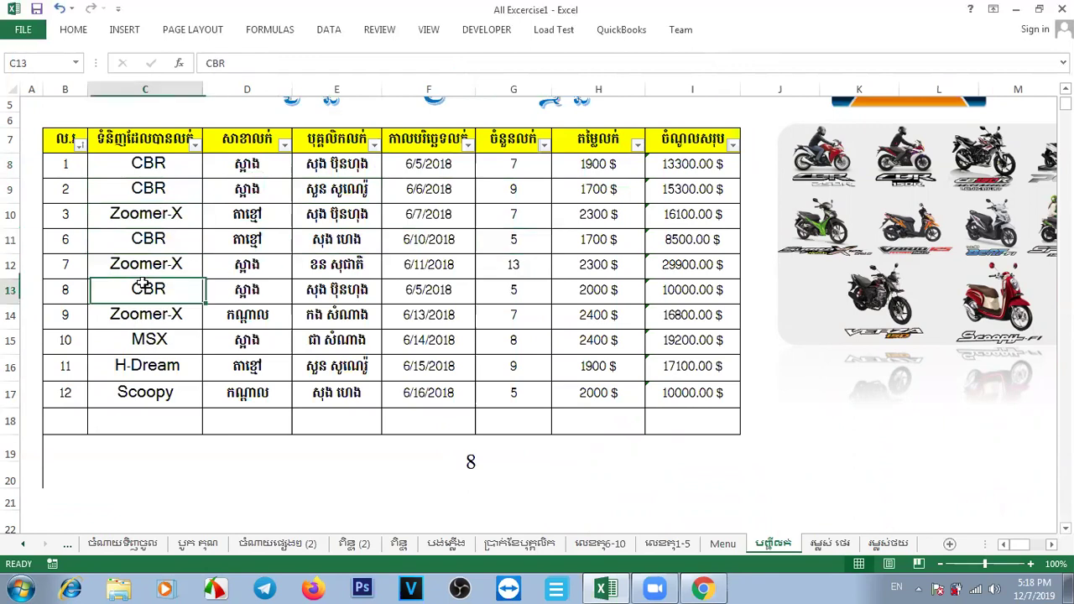
click(311, 289)
click(527, 289)
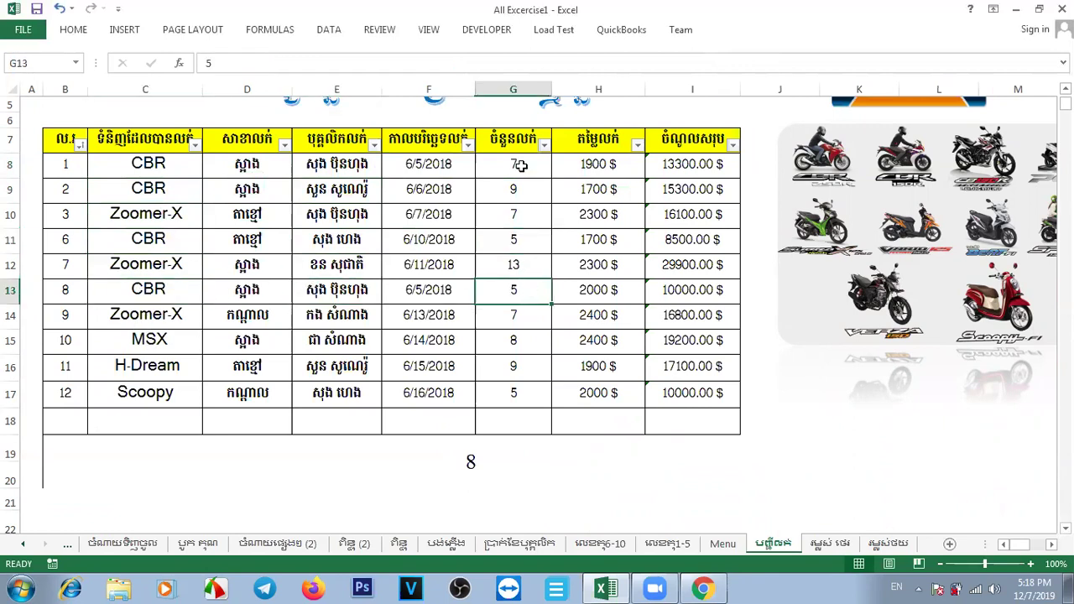
Step: Examine the criteria references T9 and U8 inside the U9 SUMIFS formula
drag(1023, 546, 1031, 545)
click(570, 198)
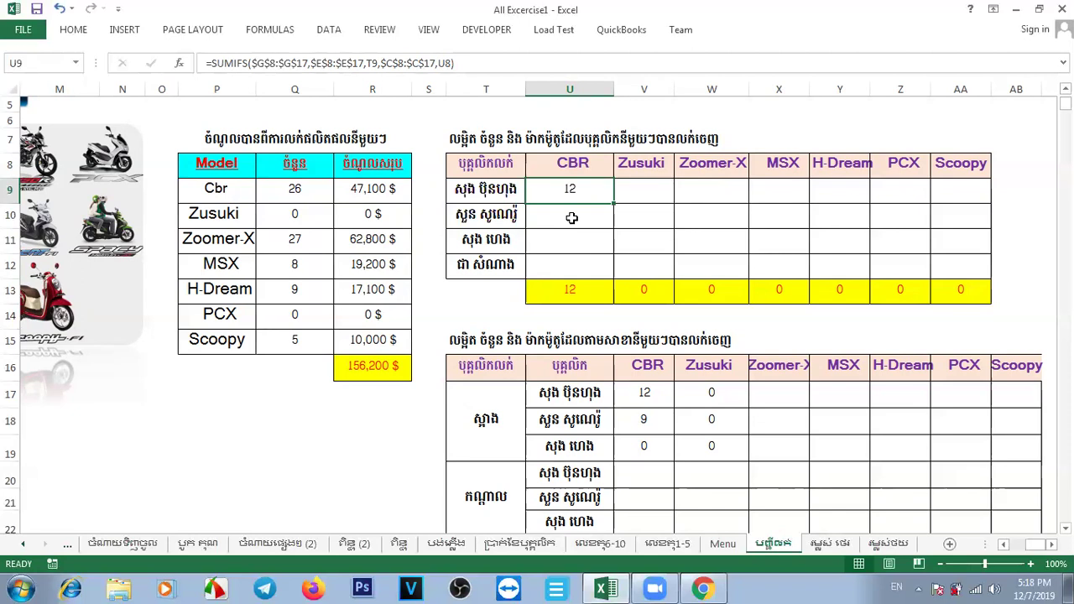
click(474, 61)
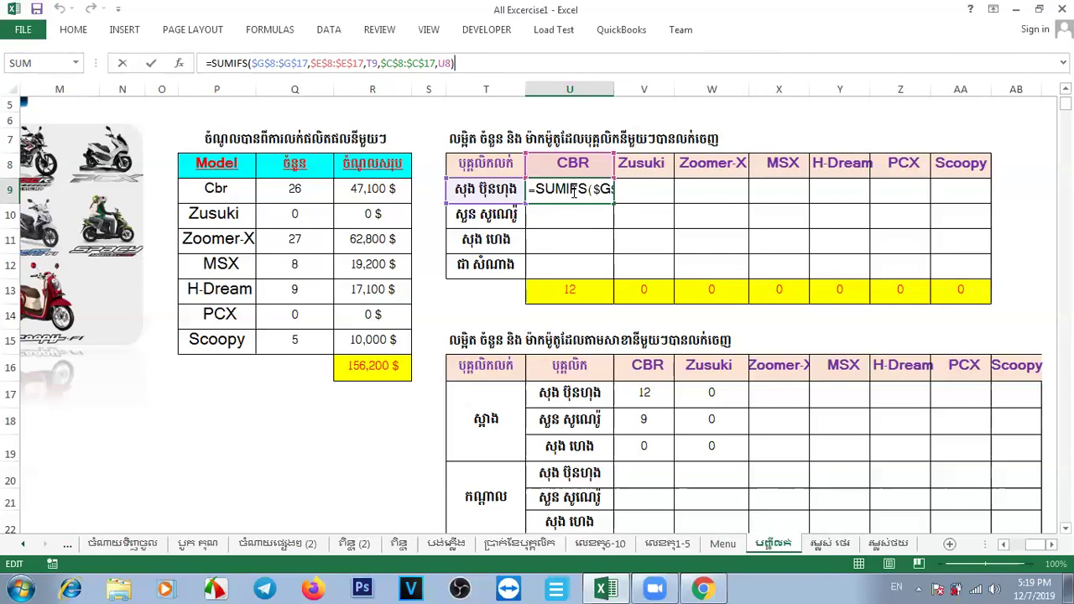
click(452, 64)
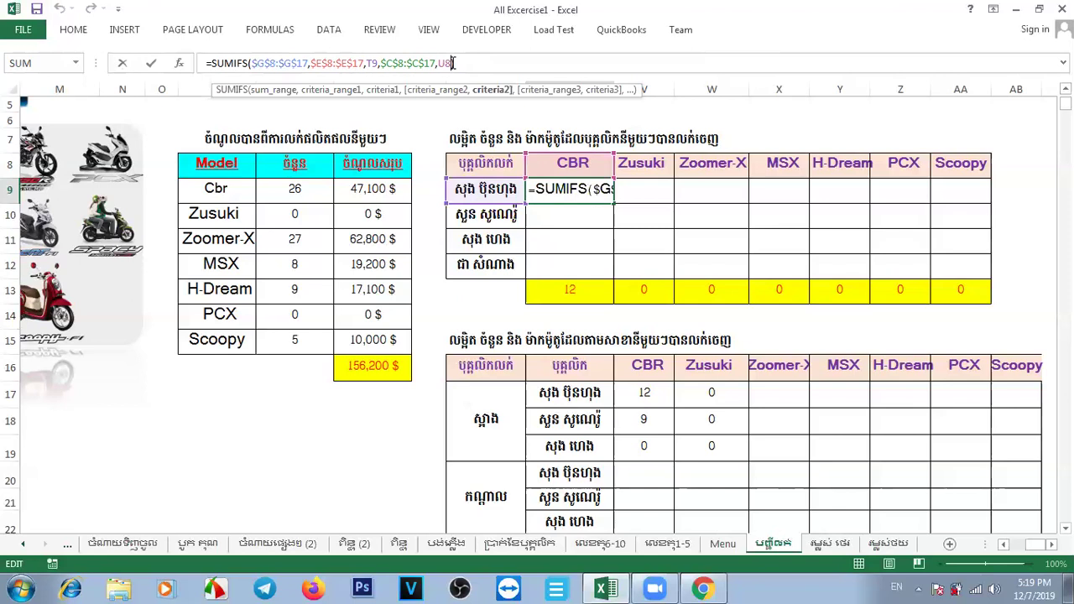
text())
drag(378, 62, 368, 63)
click(382, 68)
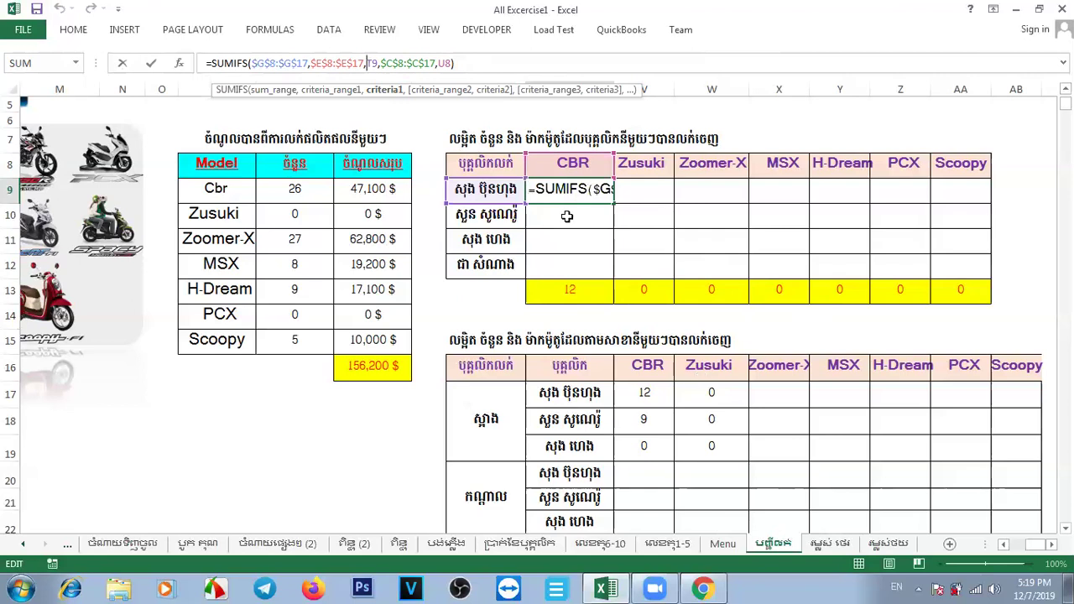
click(452, 63)
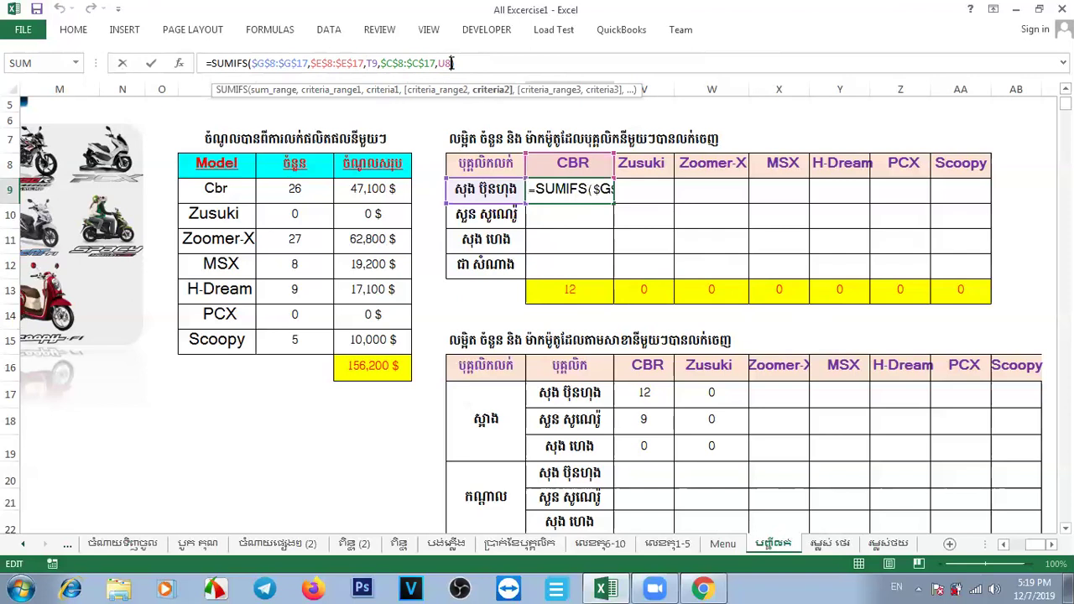
Step: Make the U8 criterion absolute ($U$8) in the SUMIFS formula of U9 and fill the formula down the CBR column to U12
key(F4)
key(F4)
key(Return)
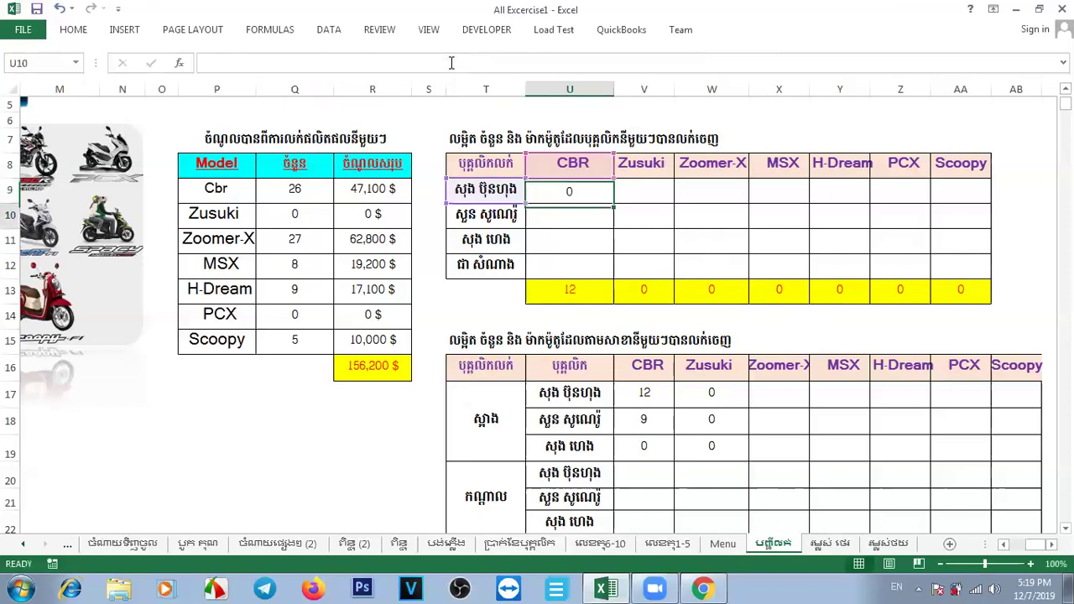
click(586, 190)
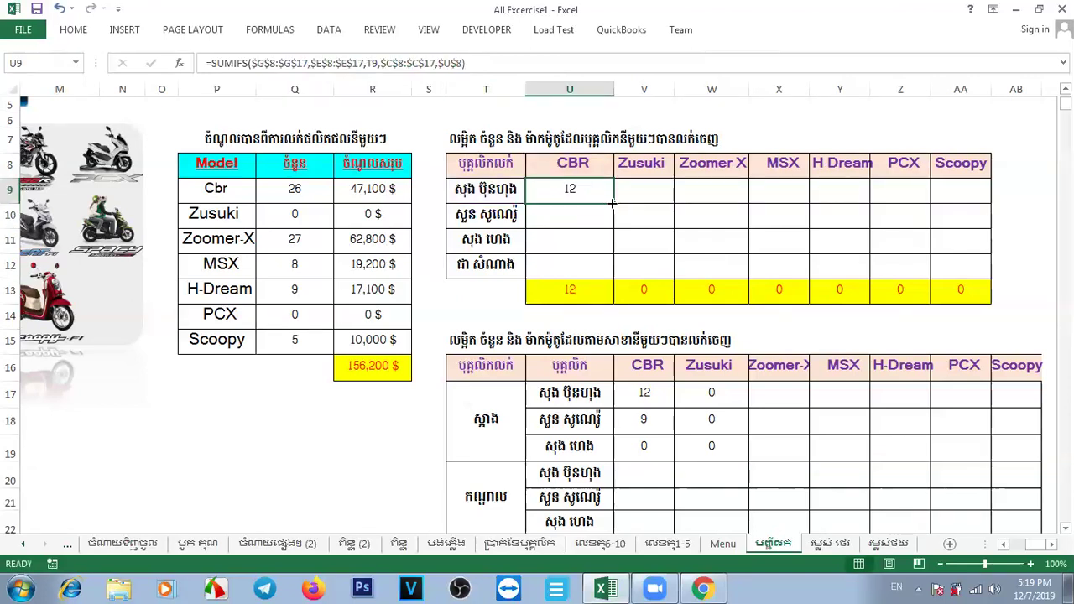
drag(614, 210, 617, 277)
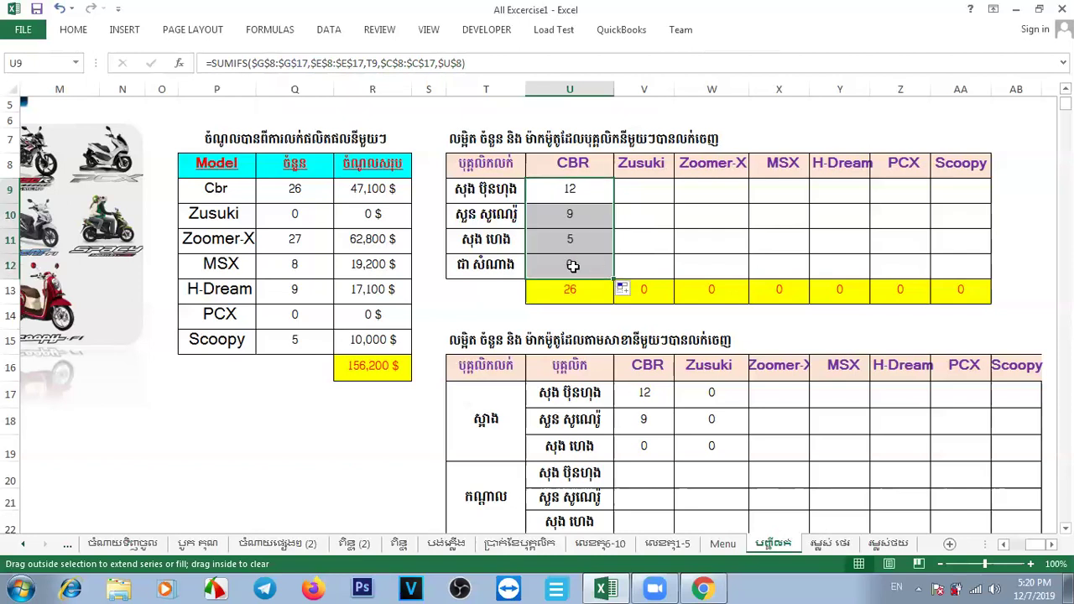
click(573, 266)
Step: Copy the SUMIFS formula from U9 into V9 under Zusuki and change its last criterion to $V$8
click(557, 192)
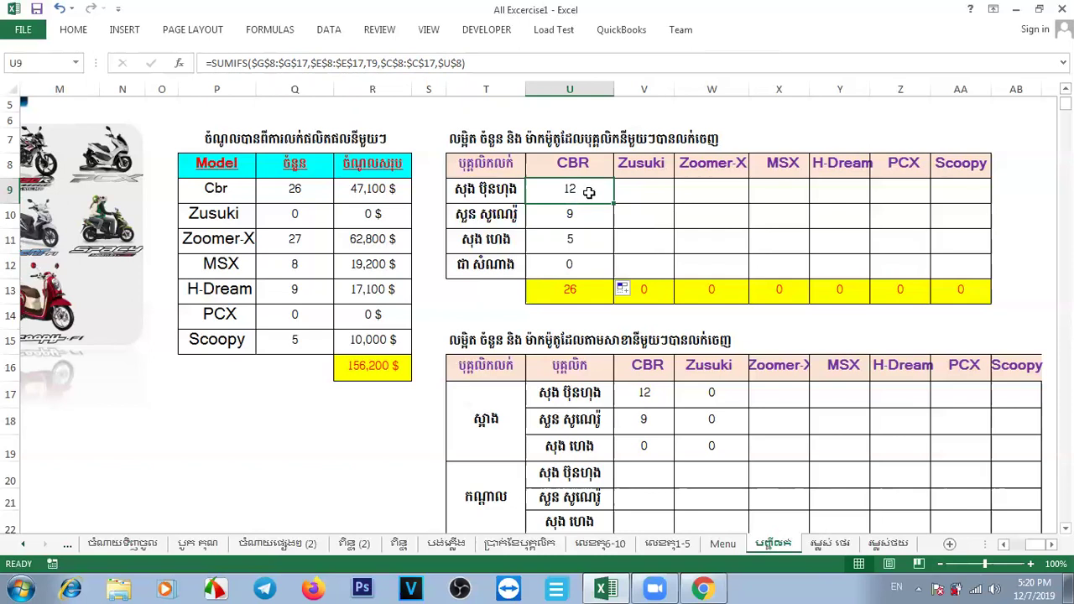
click(480, 67)
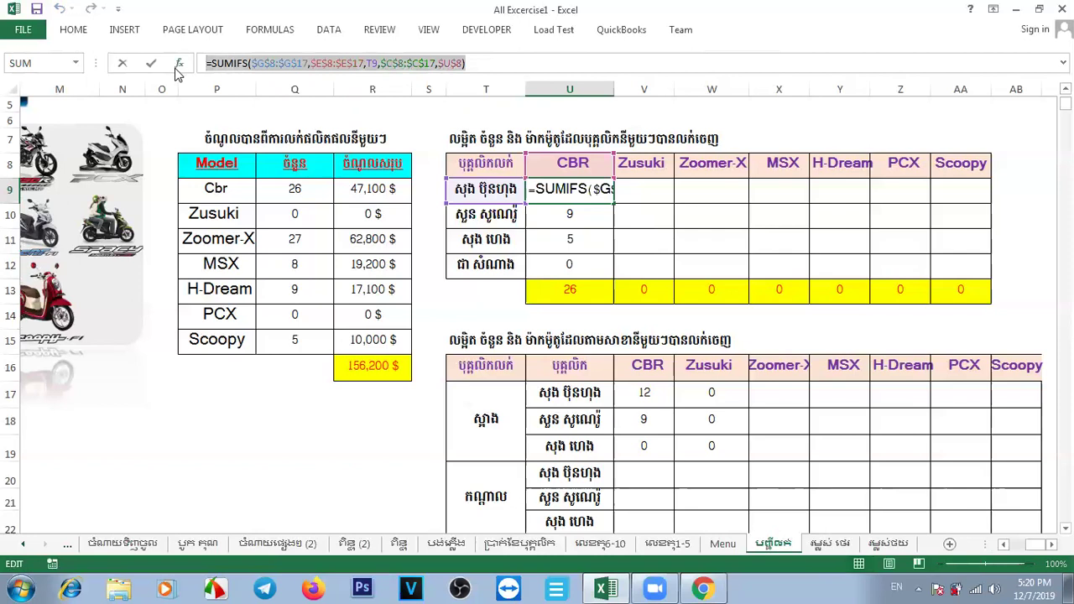
key(Return)
click(643, 189)
click(404, 64)
text(=SUMIFS($G$8:$G$17,$E$8:$E$17,T9,$C$8:$C$17,$U$8))
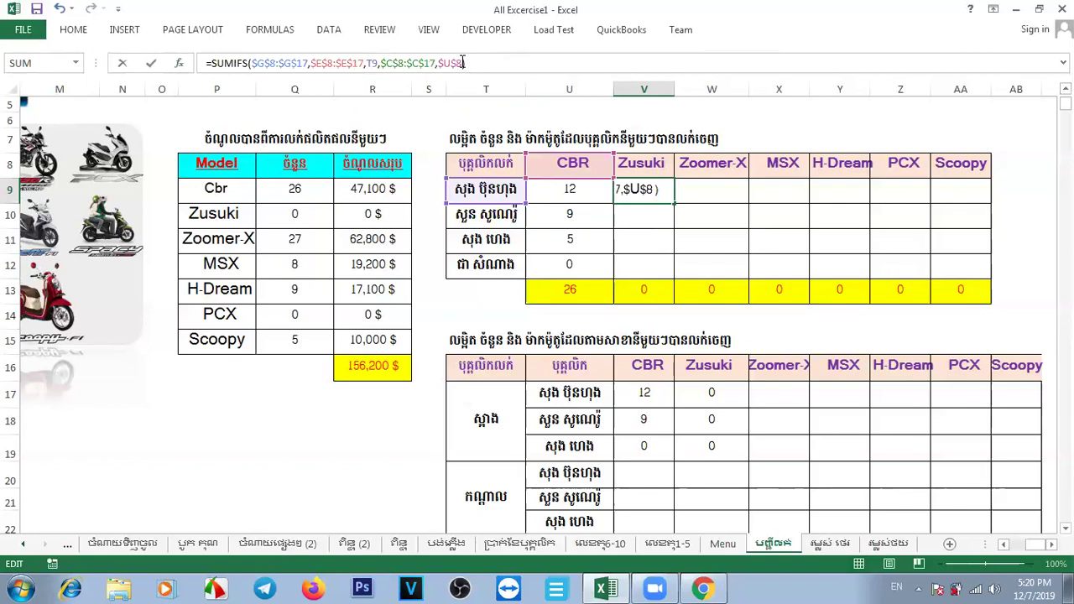
click(464, 63)
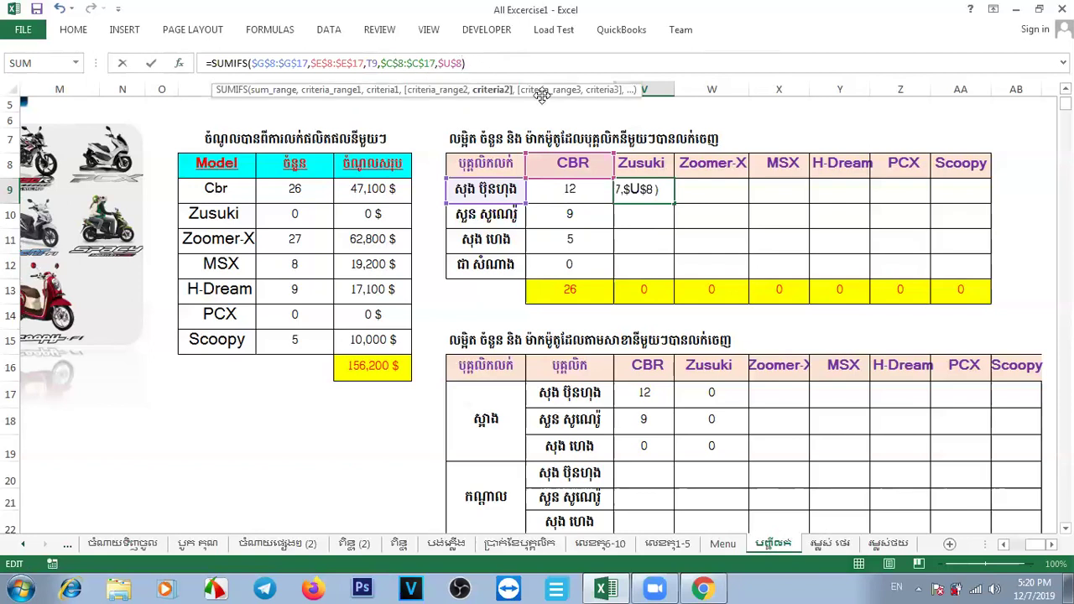
click(450, 66)
key(BackSpace)
text(v)
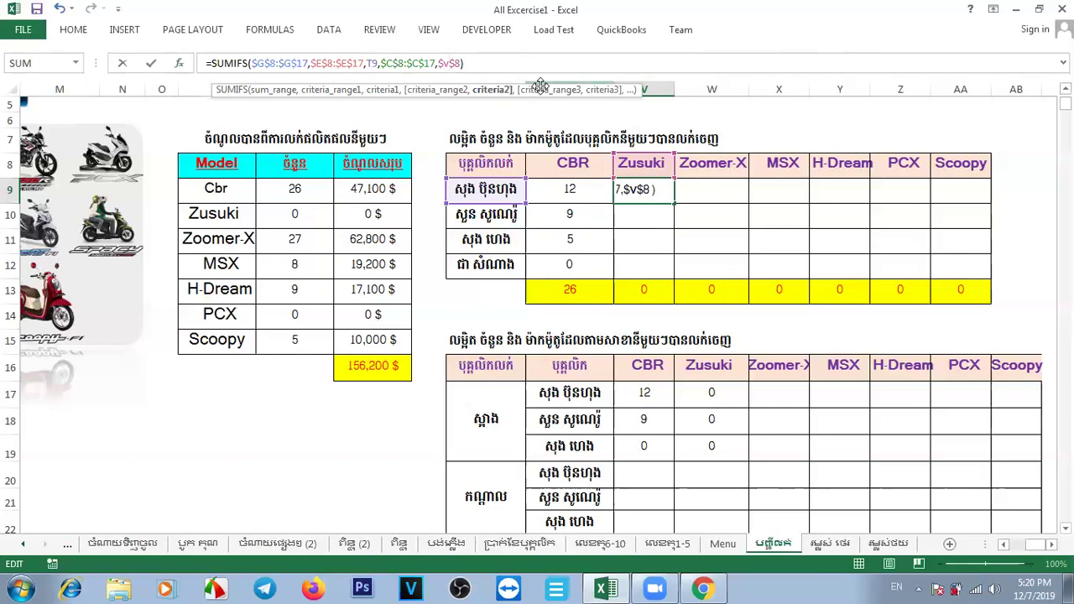
key(Return)
Step: Paste the copied SUMIFS formula into W9 under Zoomer-X and change its last criterion to $W$8
click(719, 193)
click(358, 60)
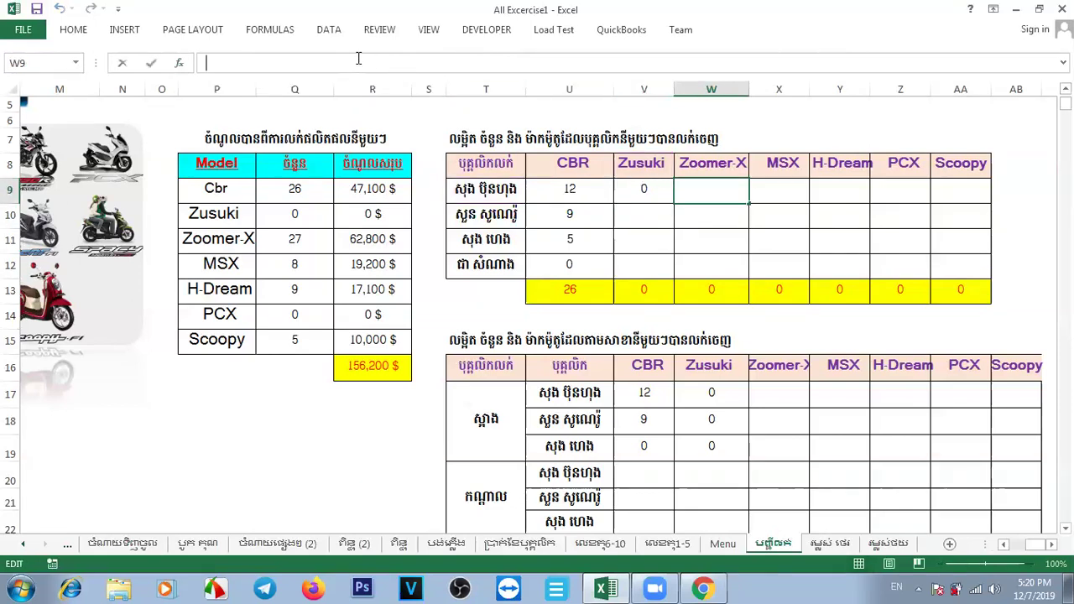
text(=SUMIFS($G$8:$G$17,$E$8:$E$17,T9,$C$8:$C$17,$U$8))
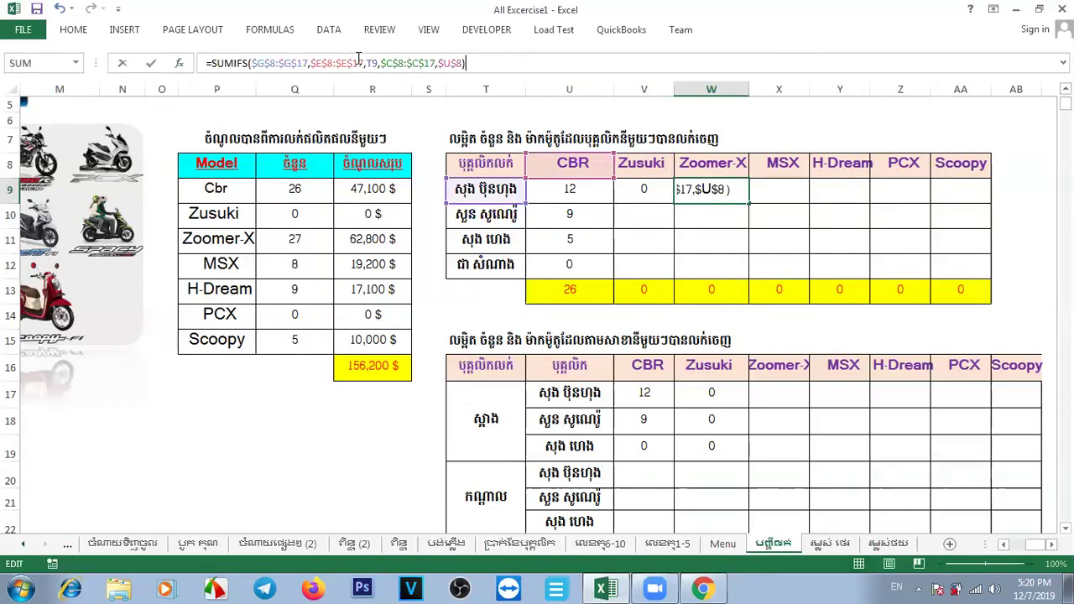
click(454, 65)
key(BackSpace)
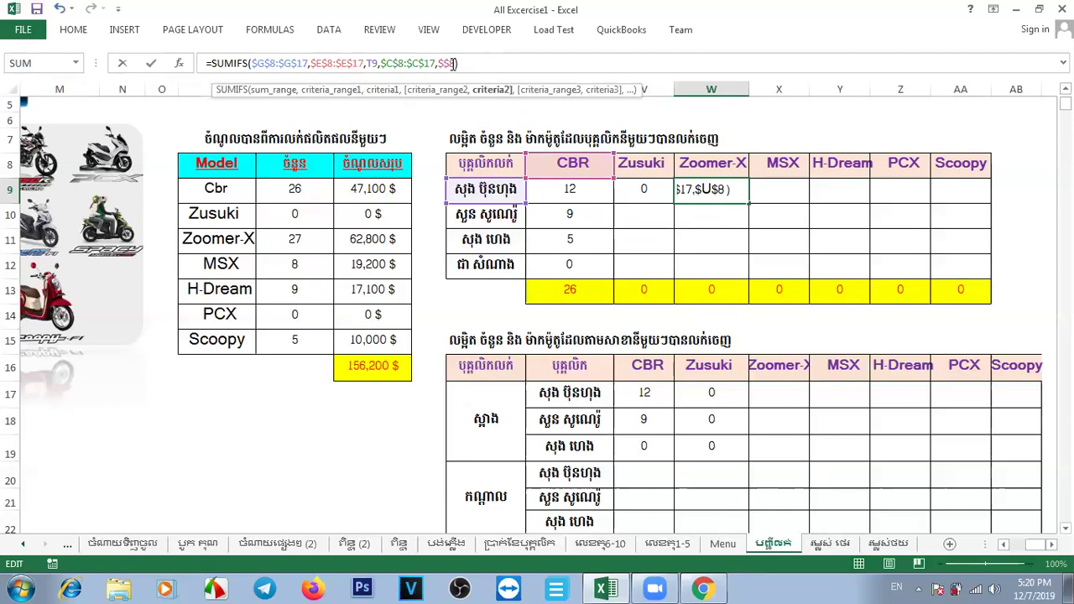
text(W)
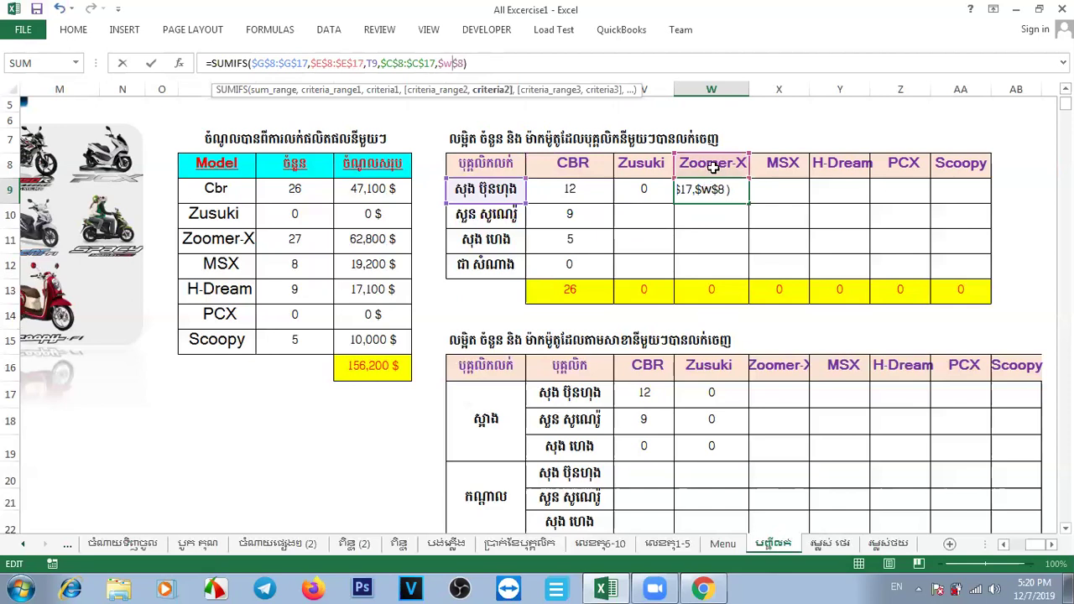
key(Return)
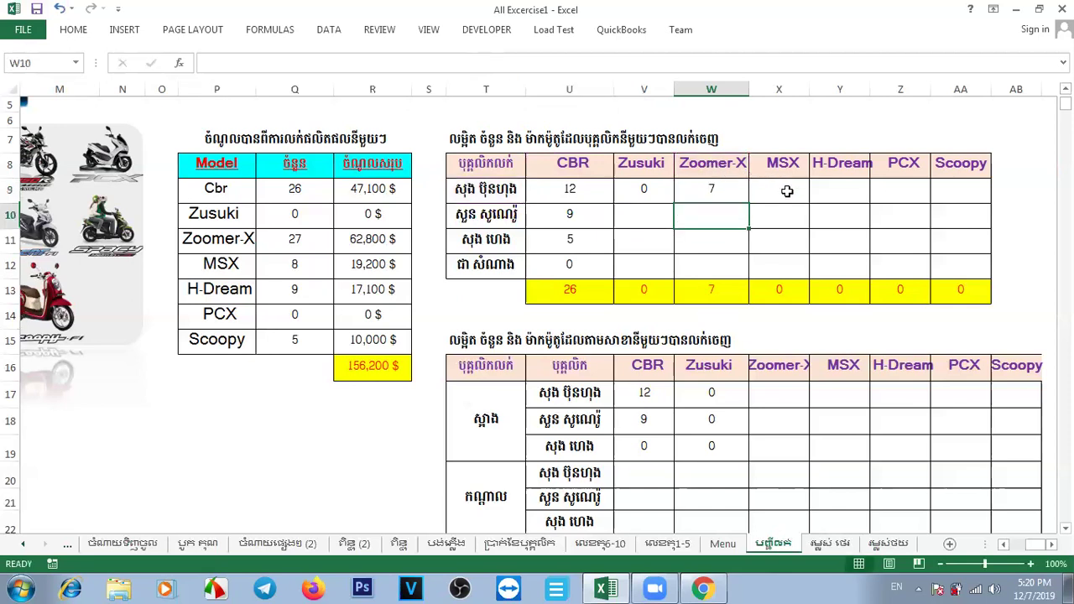
Step: Fill the Zusuki and Zoomer-X formulas in V9:W9 down to row 12
drag(635, 188, 707, 186)
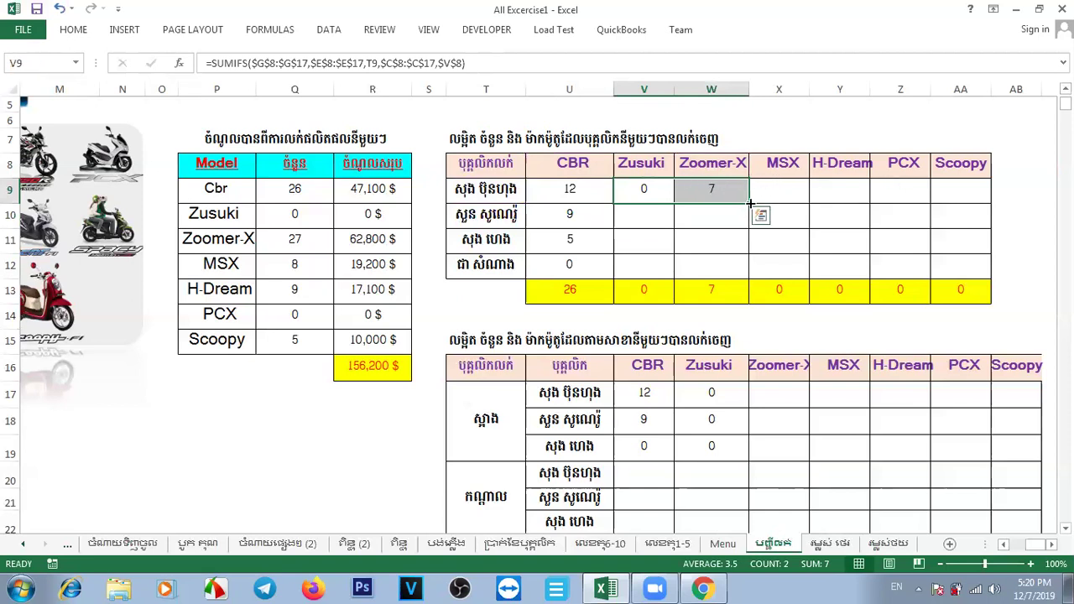
drag(747, 202, 744, 277)
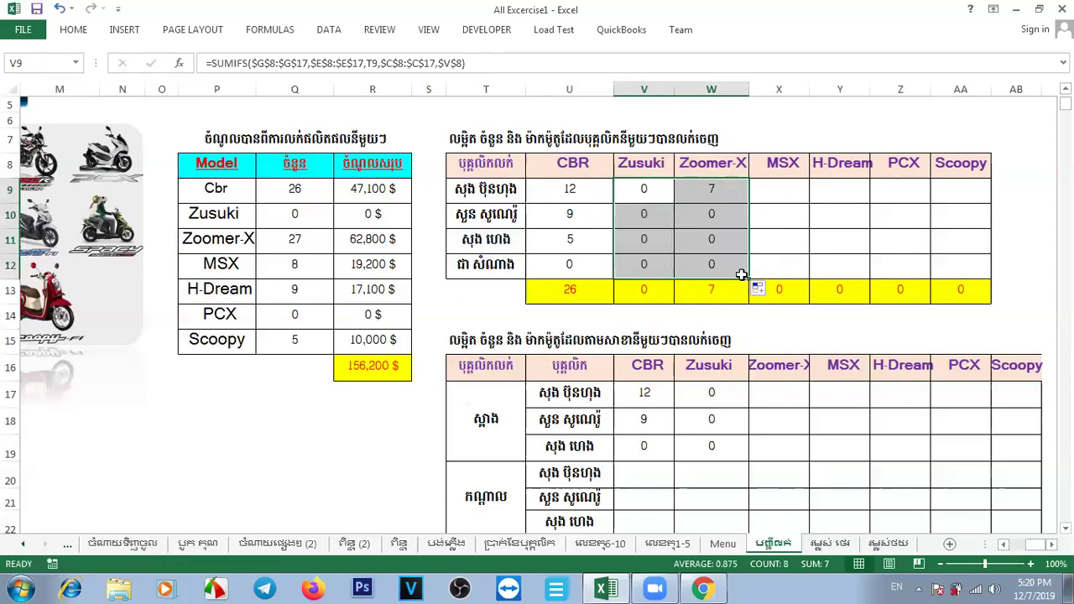
click(782, 244)
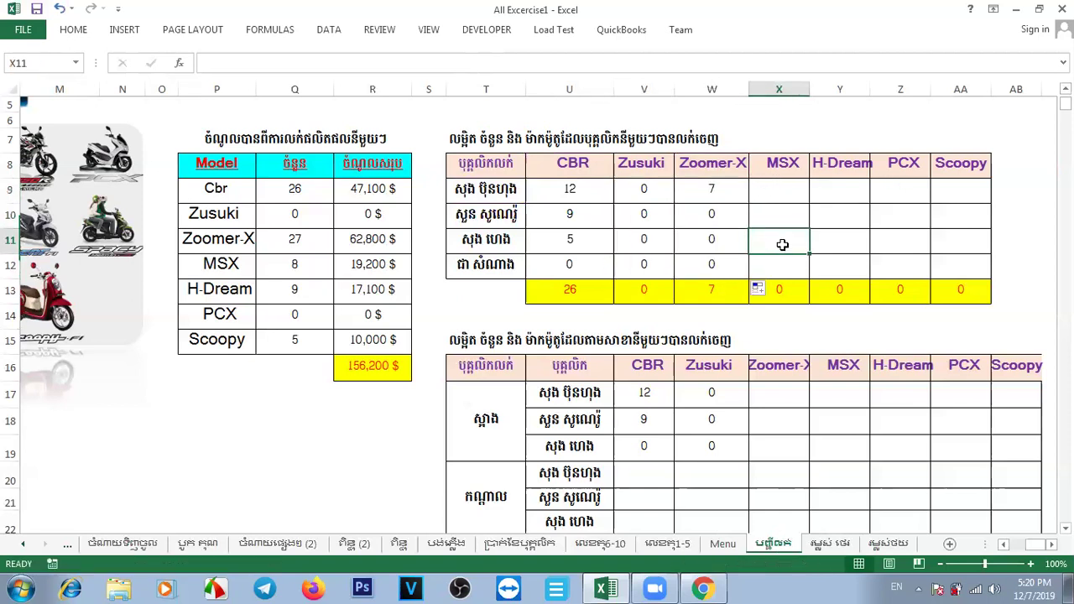
Step: Compare the Zusuki and Zoomer-X results with the sales records and examine the SUMIFS arguments in U9
click(641, 193)
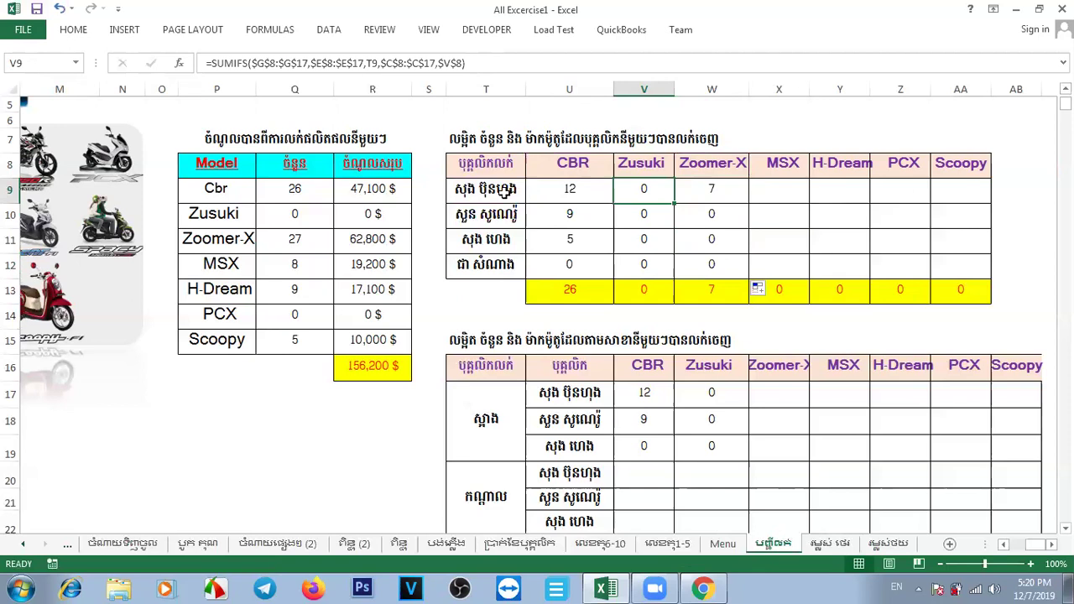
drag(1031, 547, 1007, 546)
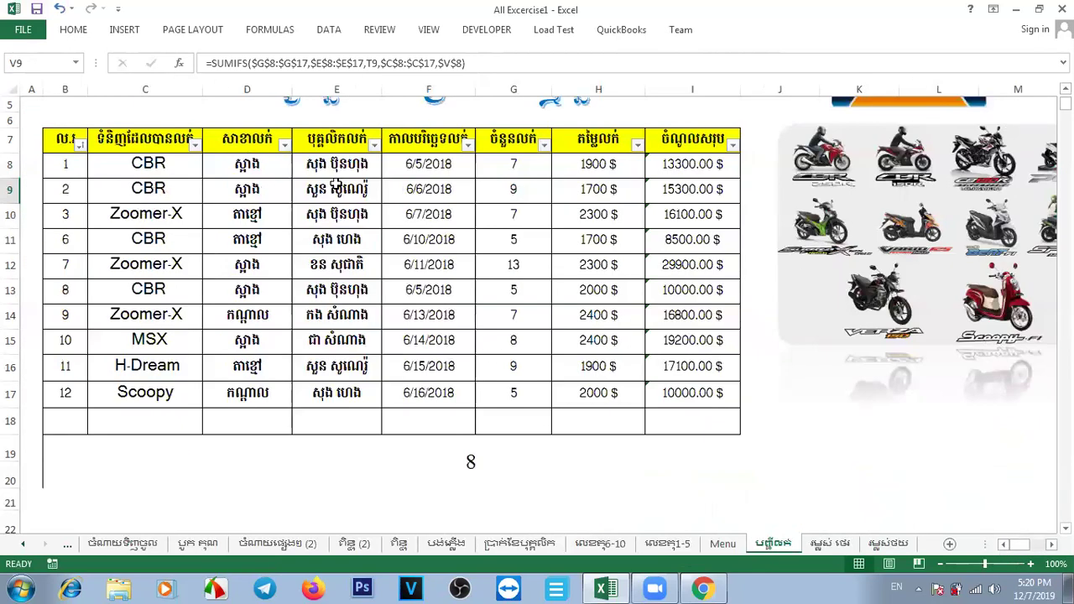
click(500, 164)
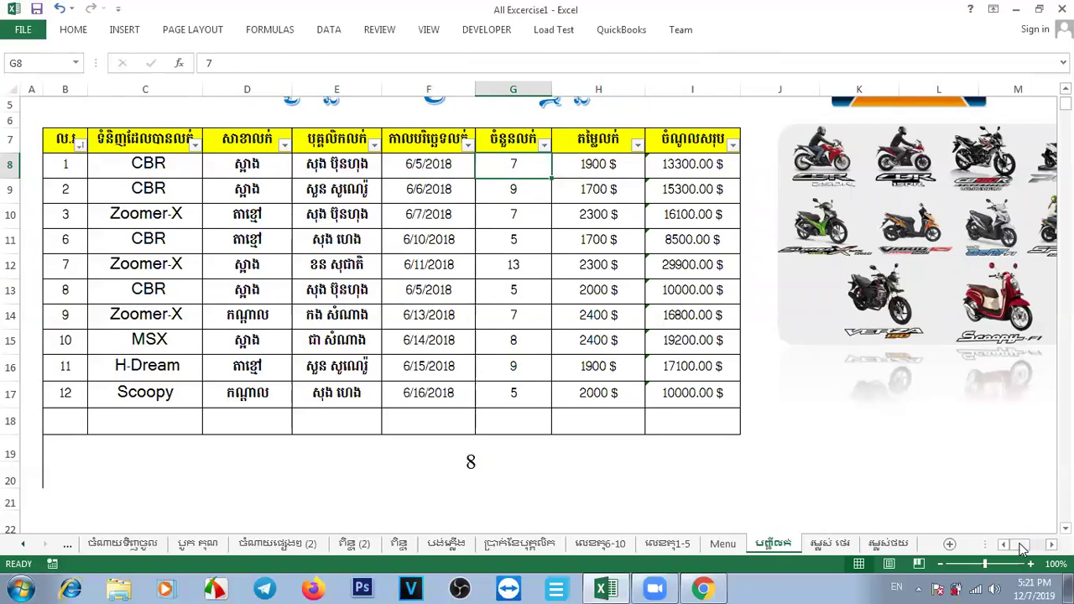
mouse_move(1022, 547)
mouse_down()
mouse_move(1039, 549)
mouse_move(1029, 554)
mouse_up()
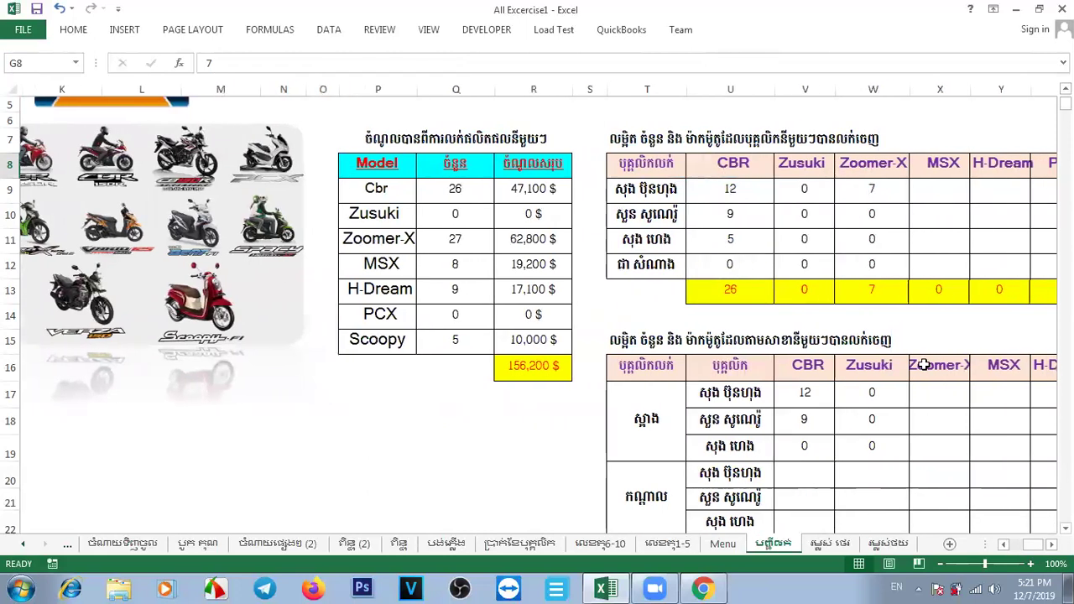
drag(803, 189, 872, 264)
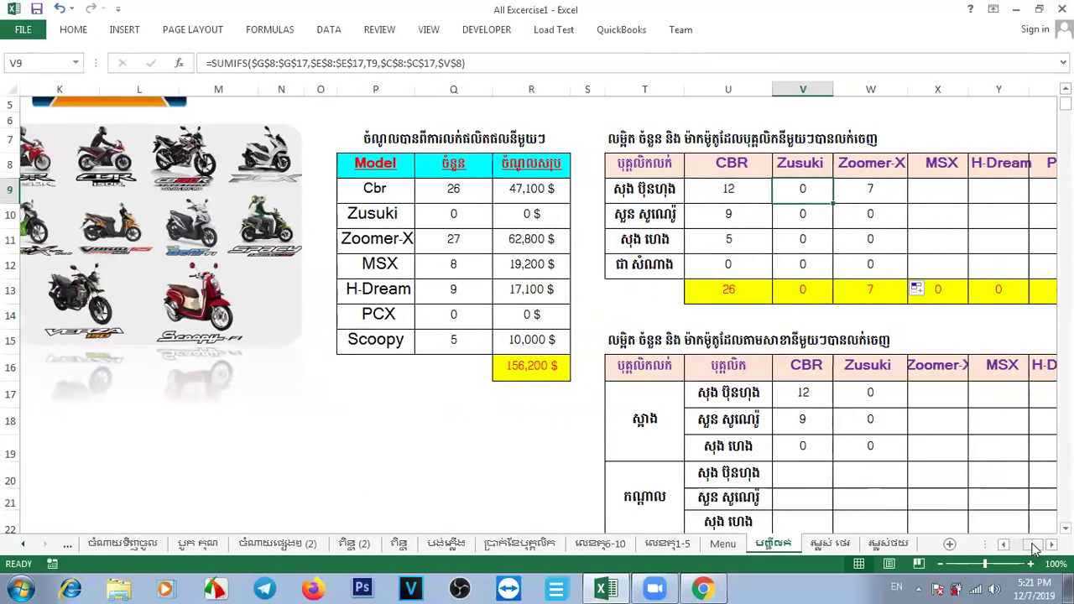
drag(1035, 548, 1008, 548)
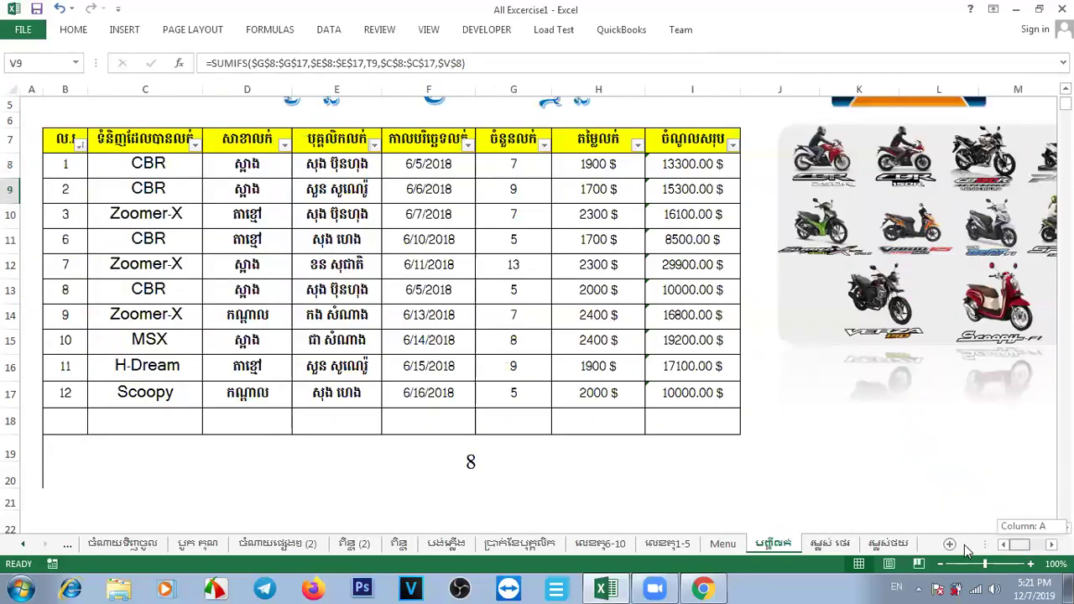
click(274, 347)
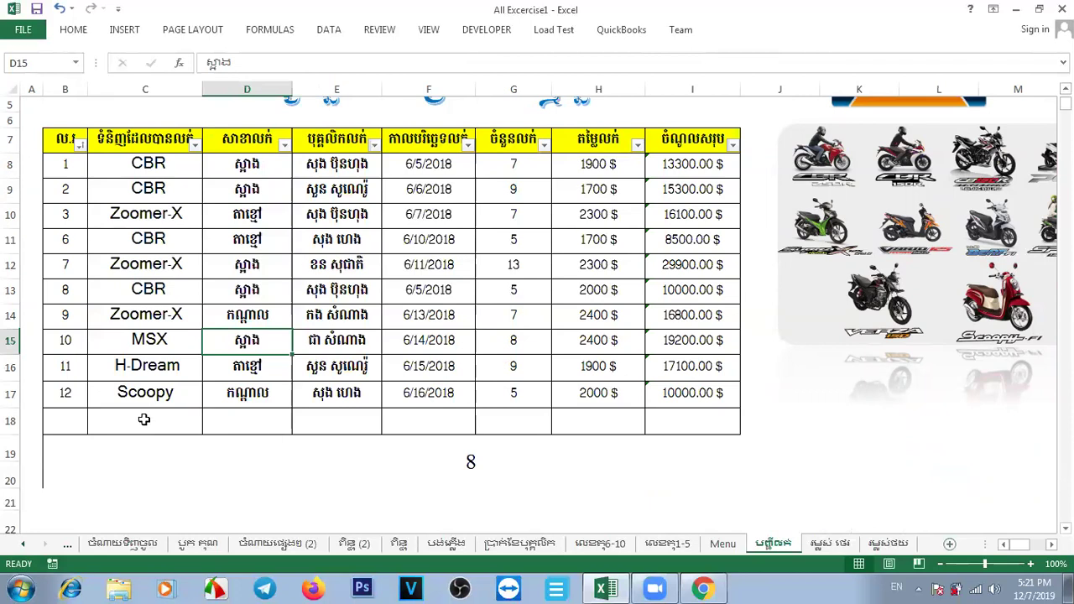
drag(1025, 548, 1042, 552)
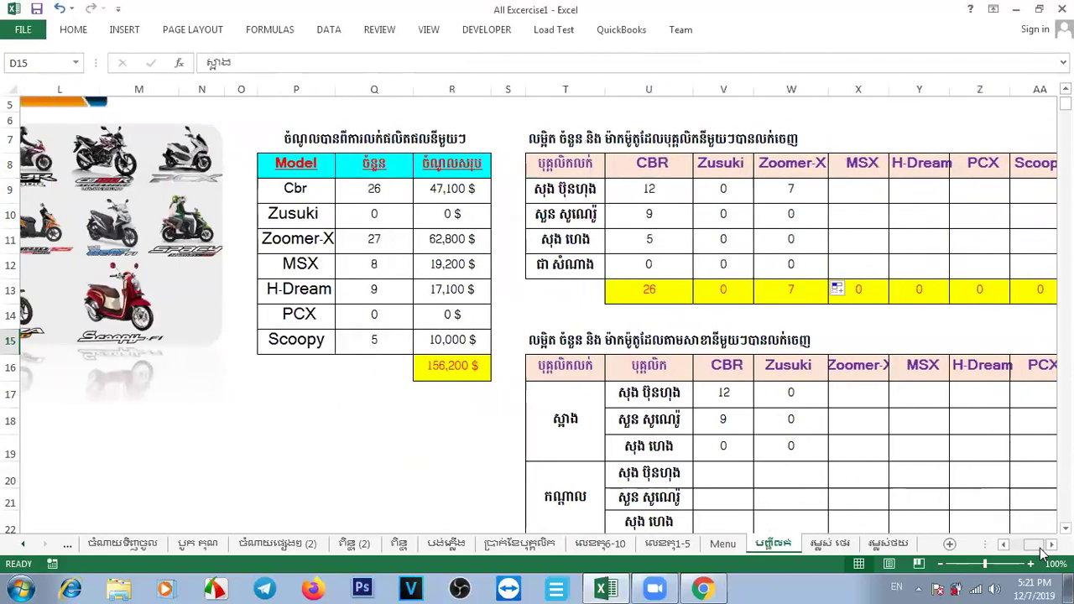
click(648, 187)
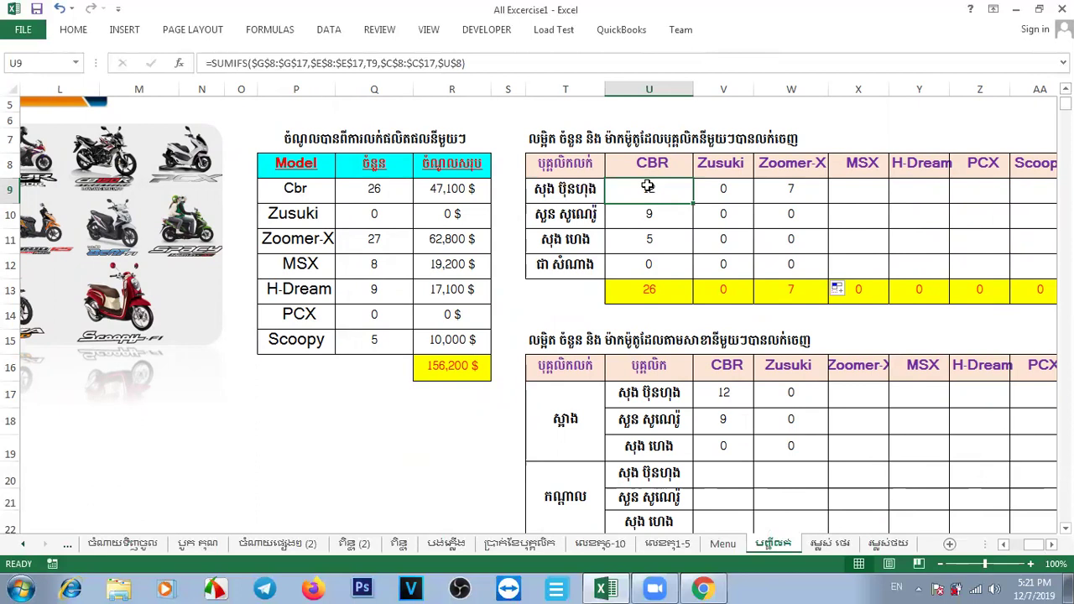
click(455, 65)
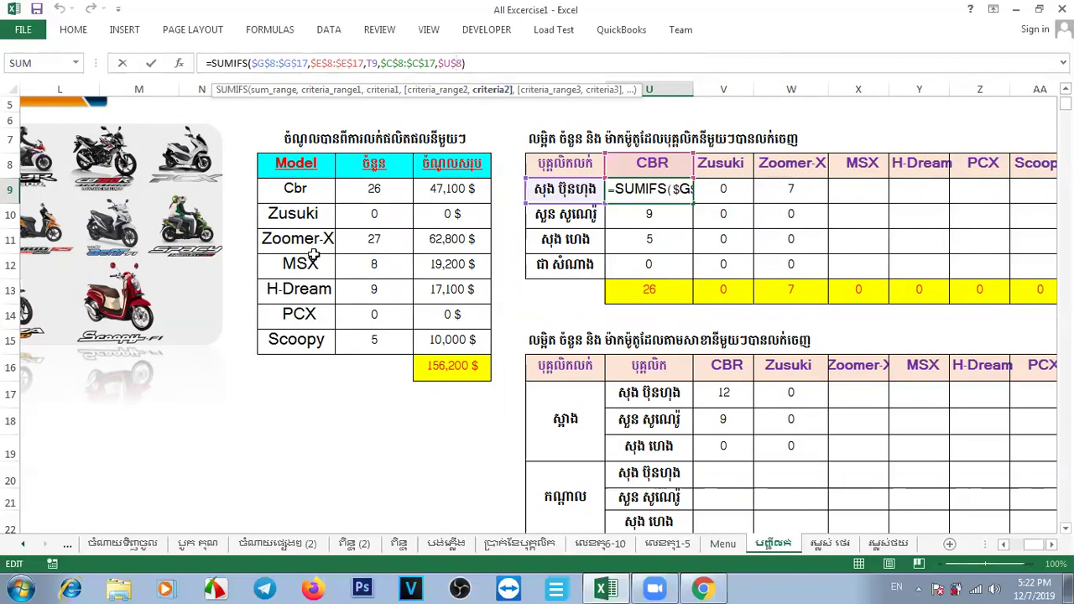
click(388, 450)
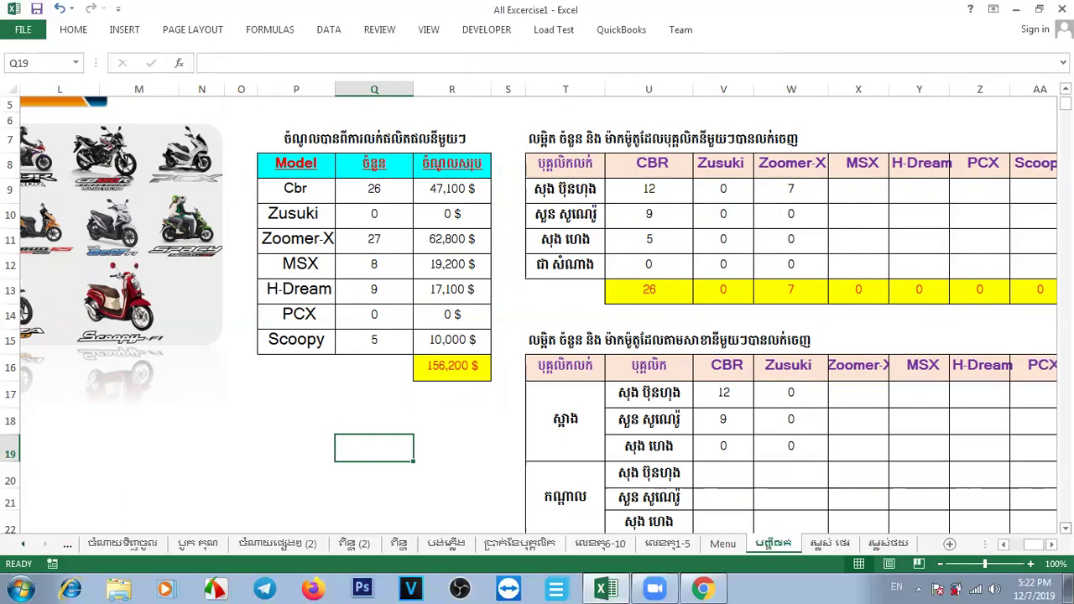
Step: Clear the existing formulas from V17:W19 in the table of models sold by branch
scroll(840, 327, down, 2)
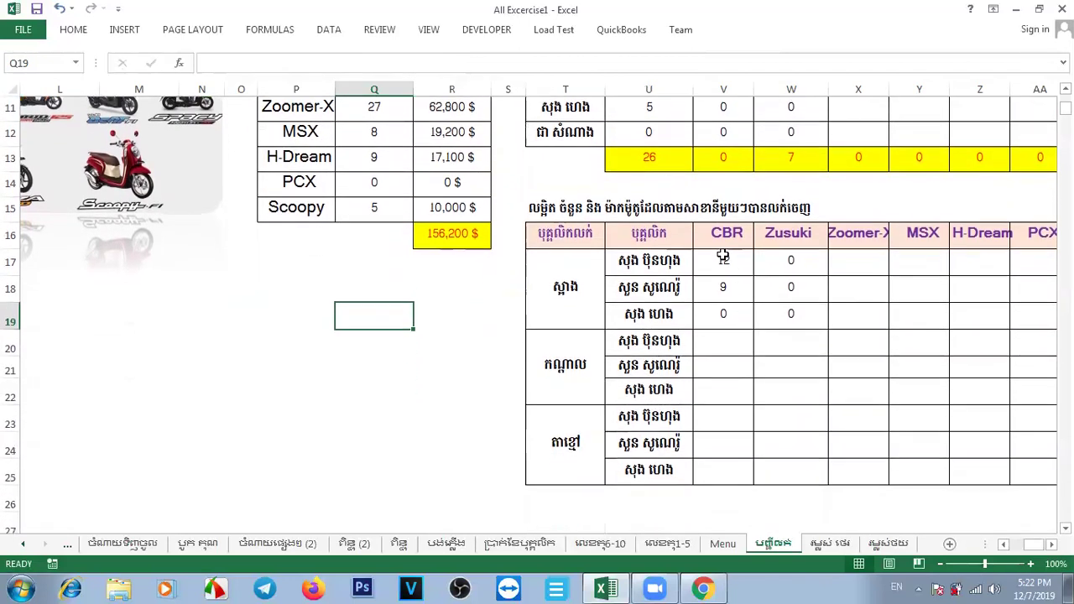
drag(724, 255, 784, 312)
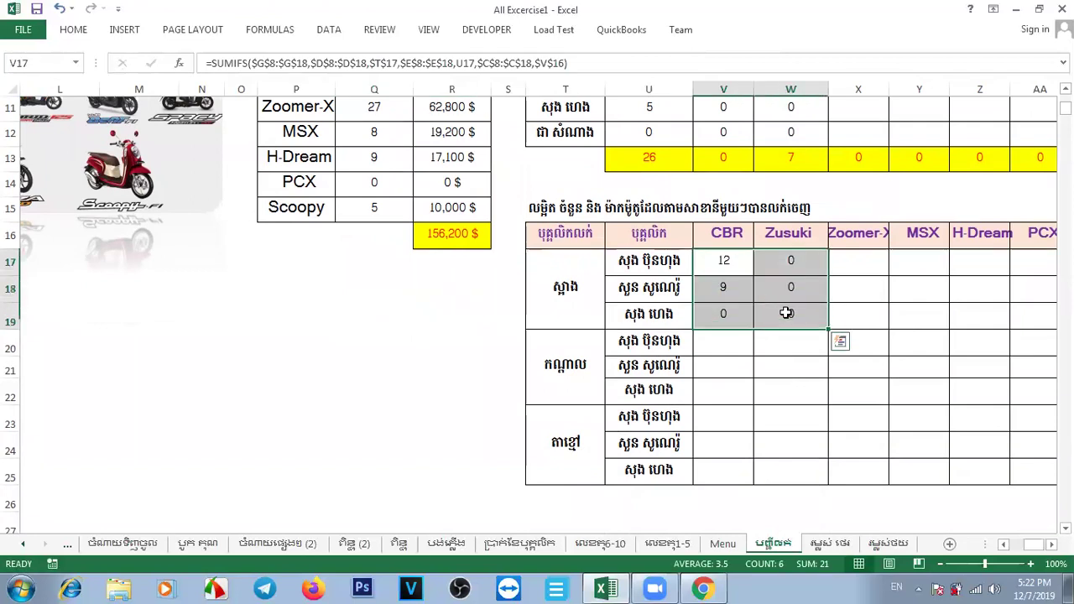
key(Delete)
key(shift+Up)
click(730, 268)
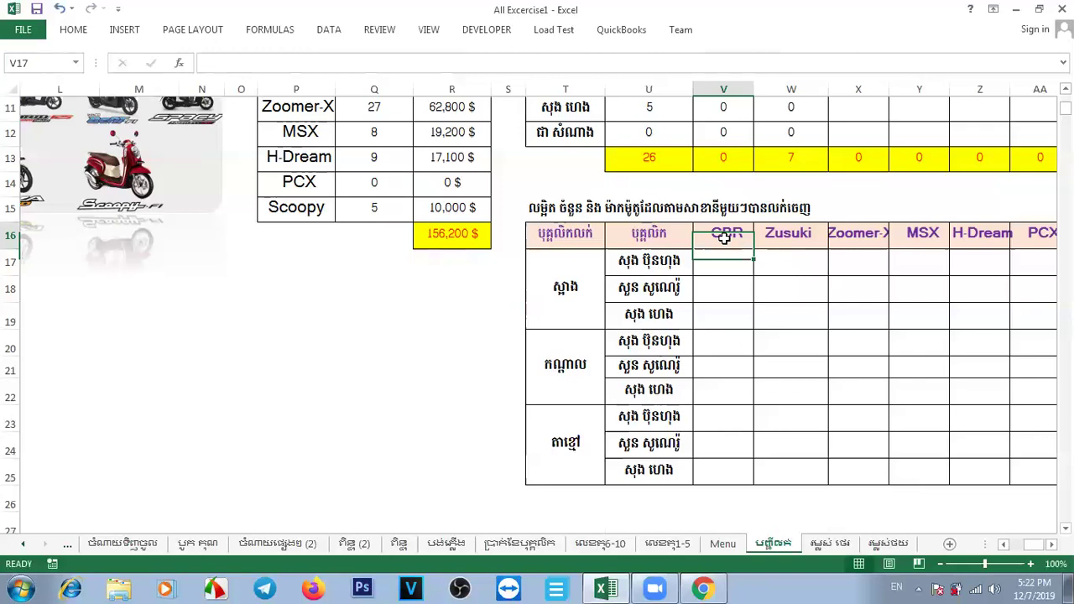
Step: Examine the first branch and salesperson labels of the branch table that relate to the CBR cell V17
click(653, 263)
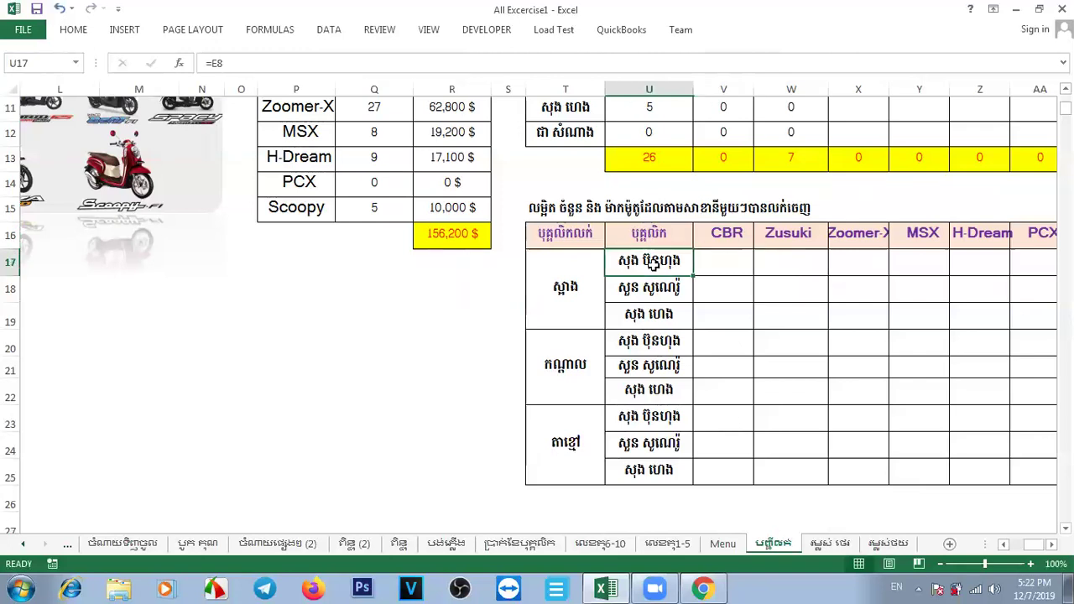
click(738, 263)
click(552, 302)
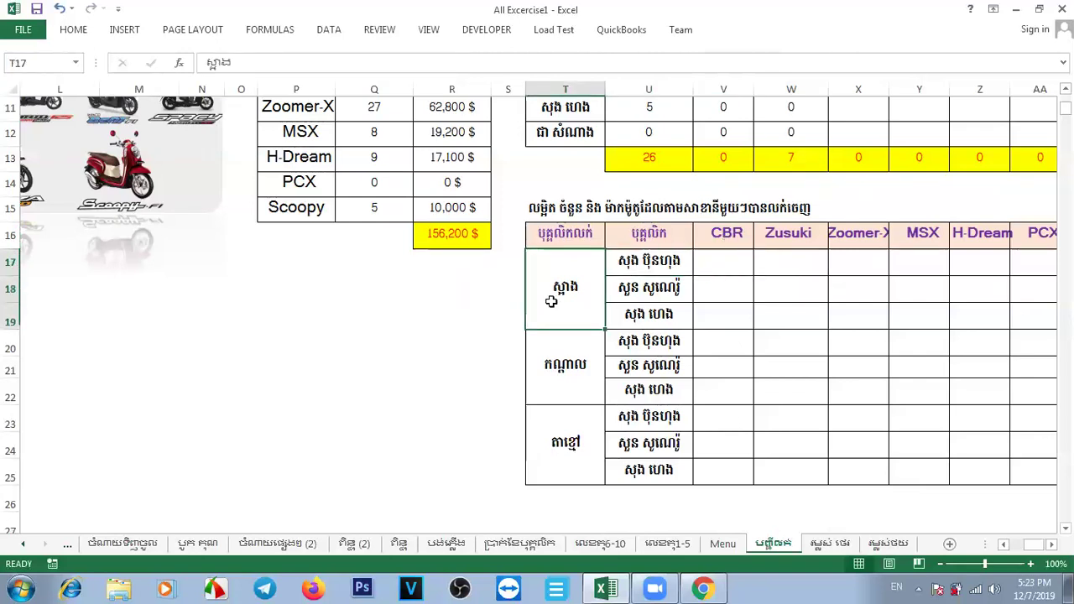
mouse_move(1041, 550)
mouse_down()
mouse_move(1022, 545)
mouse_move(1048, 550)
mouse_up()
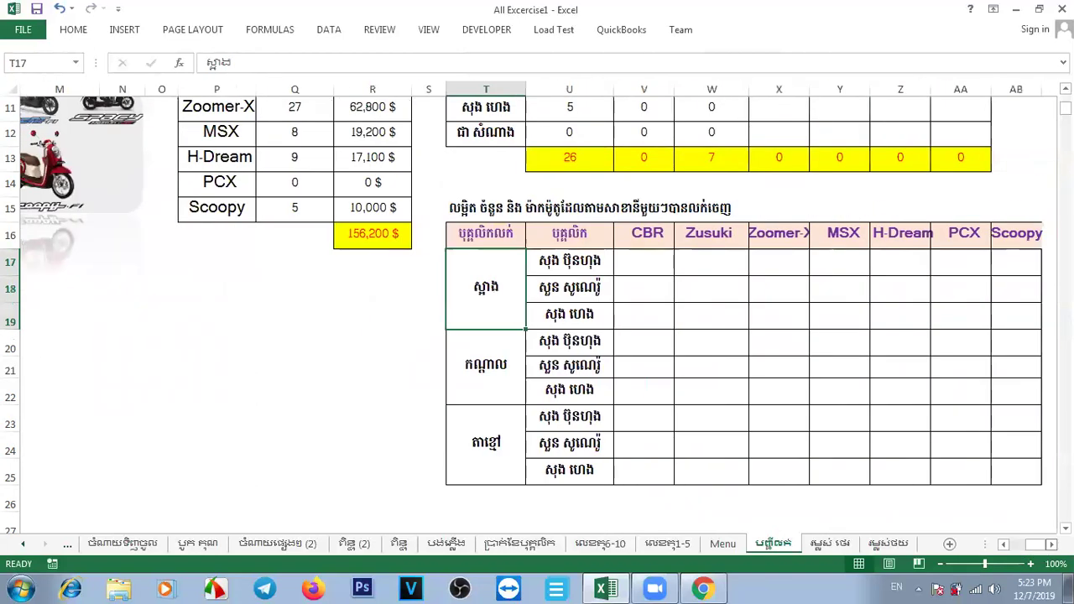
scroll(538, 310, up, 1)
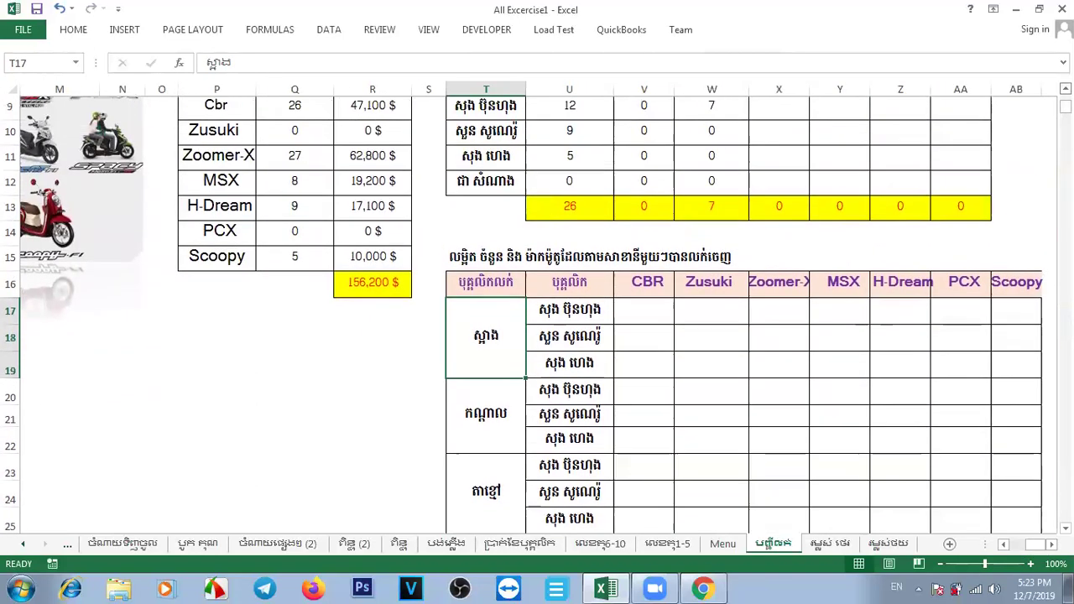
click(643, 336)
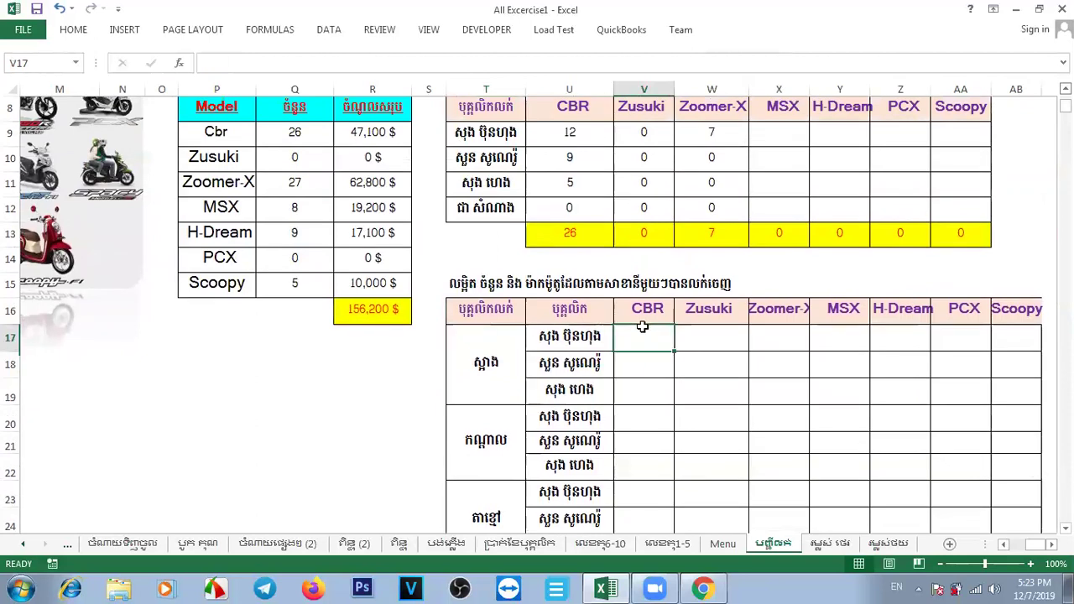
Step: Start a SUMIFS formula in V17 with the absolute quantity range $G$8:$G$18 as the sum range
click(496, 365)
click(590, 341)
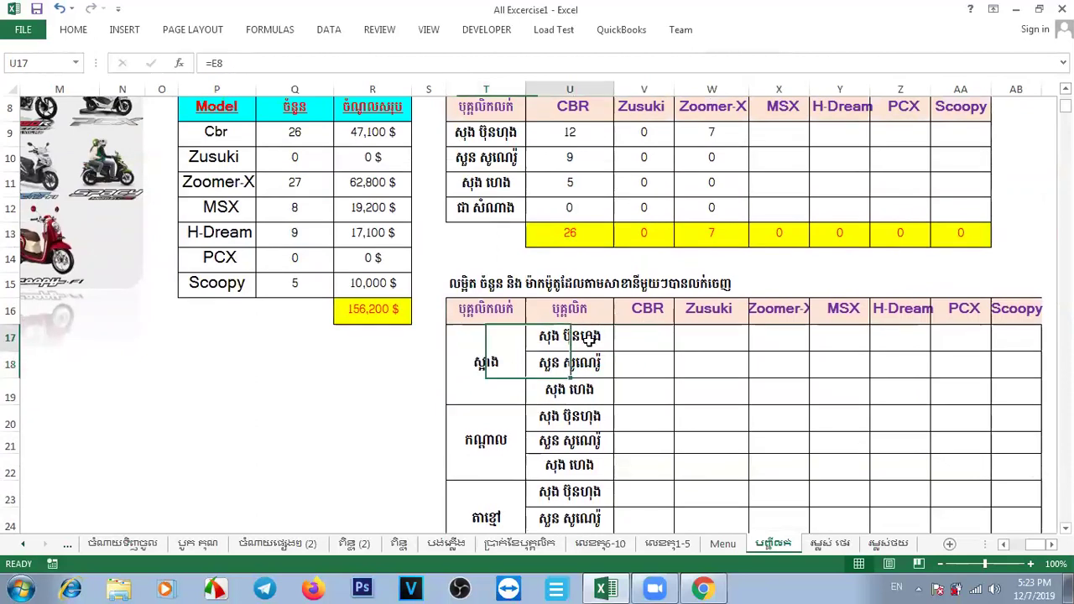
click(663, 306)
click(645, 340)
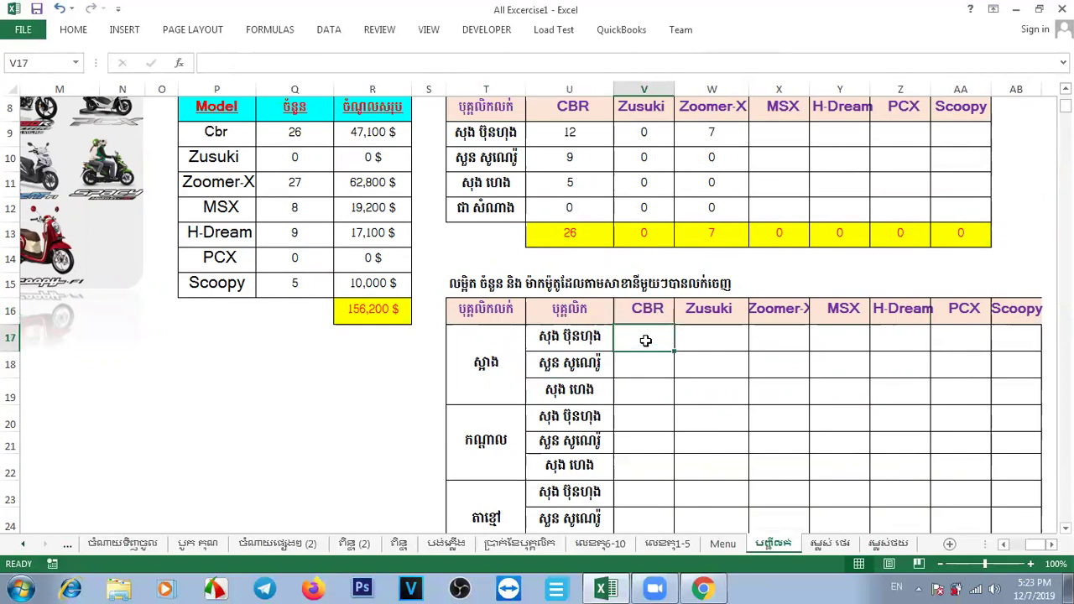
text(=)
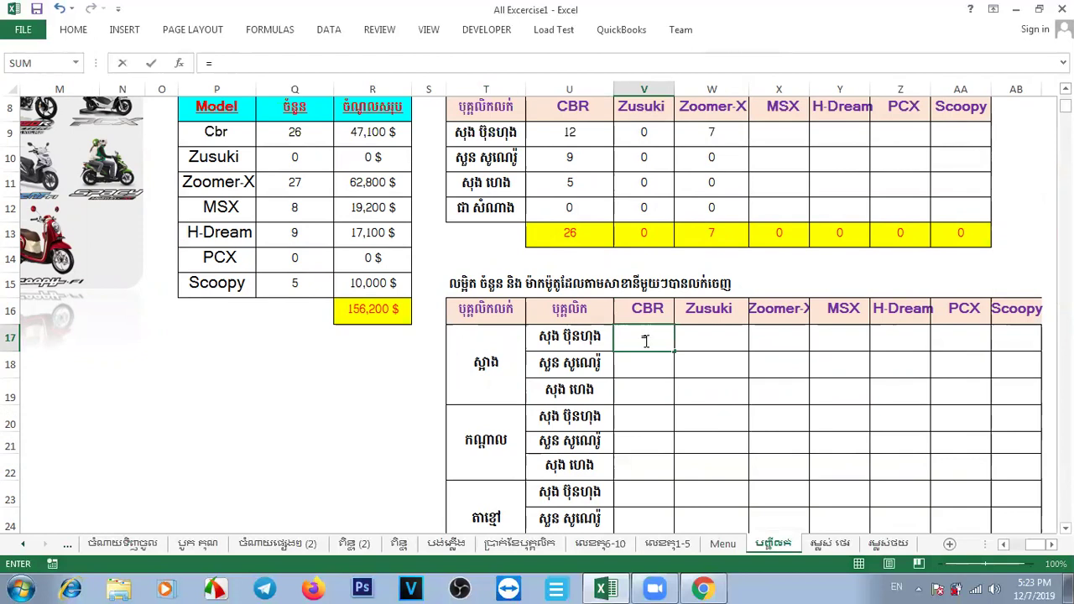
text(sumif)
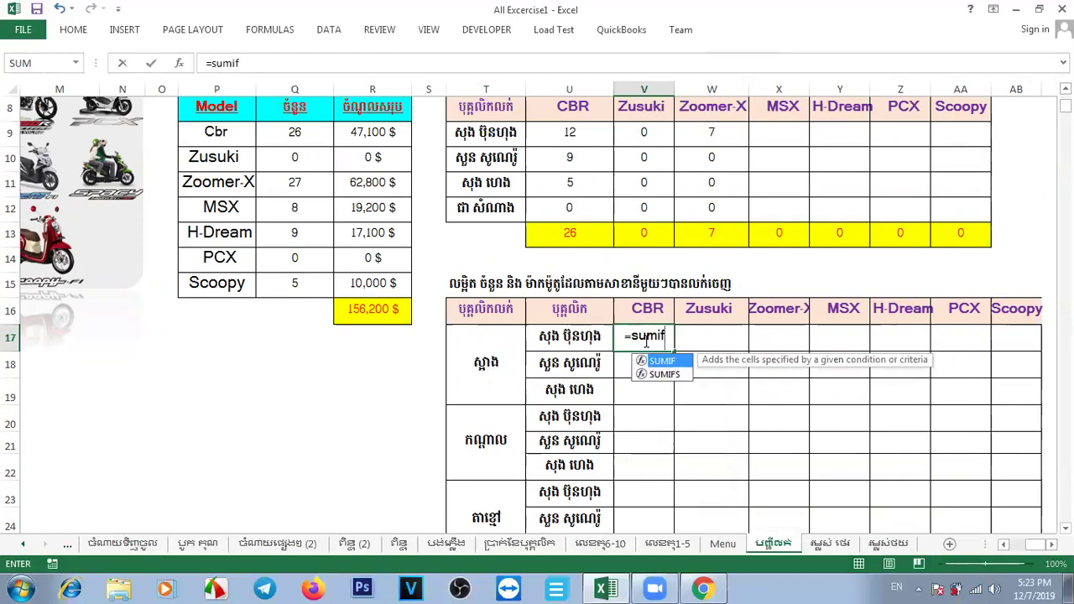
key(Down)
key(Tab)
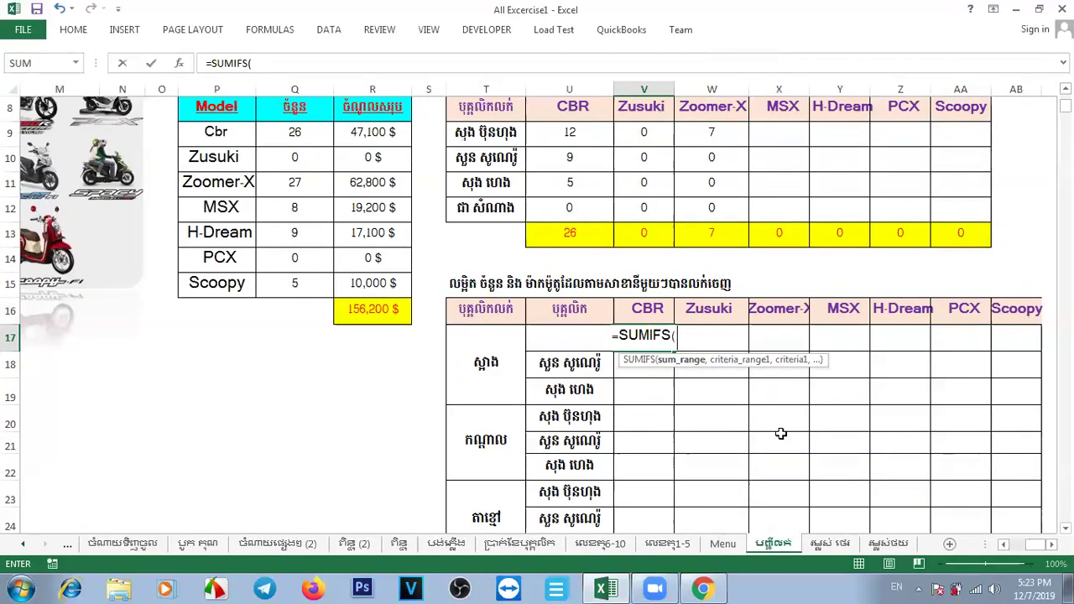
drag(1039, 546, 1014, 547)
scroll(1066, 88, up, 2)
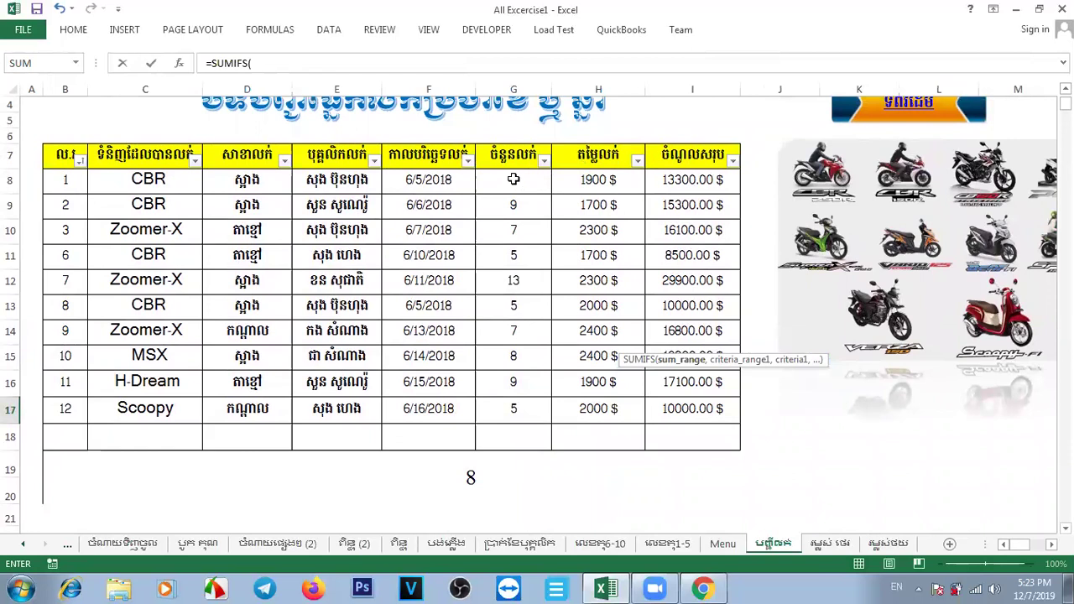
drag(513, 179, 509, 439)
key(F4)
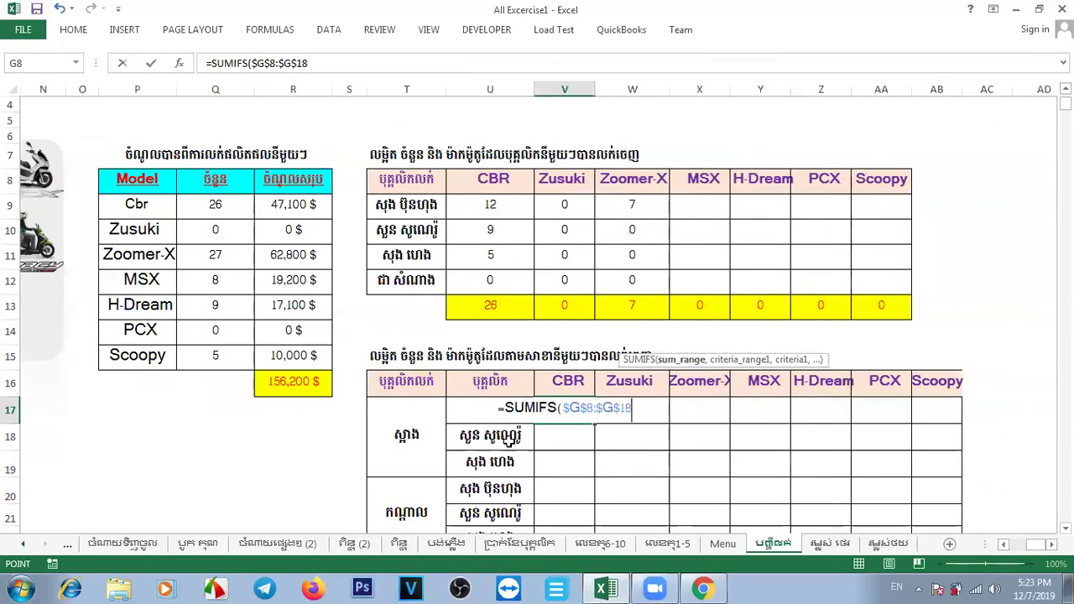
Step: Add the model range $C$8:$C$17 with the CBR header V16 as the first criteria pair of the formula
text(,)
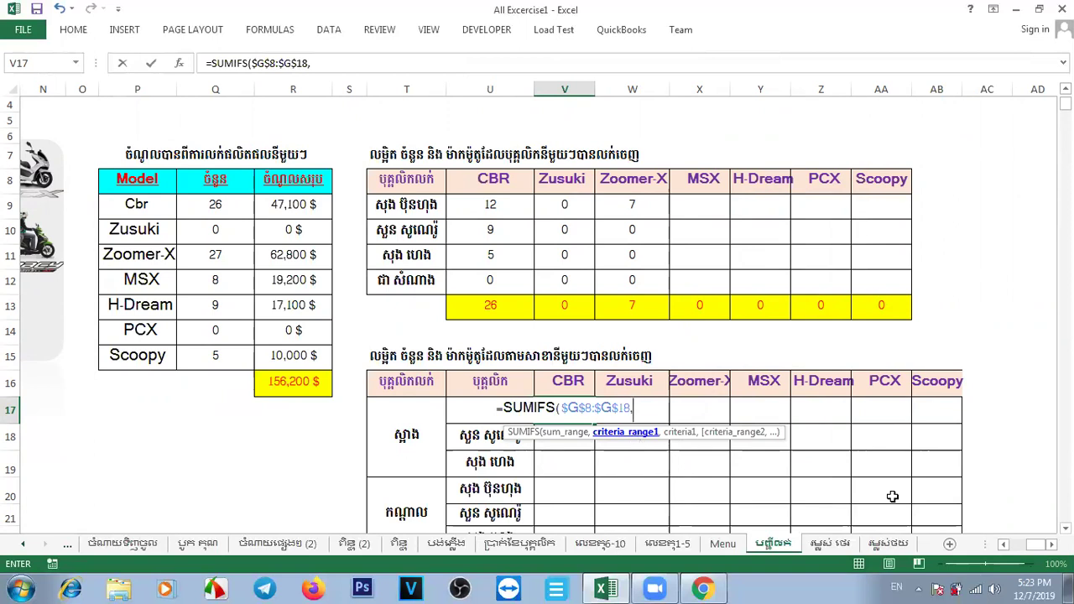
drag(1040, 545, 1004, 548)
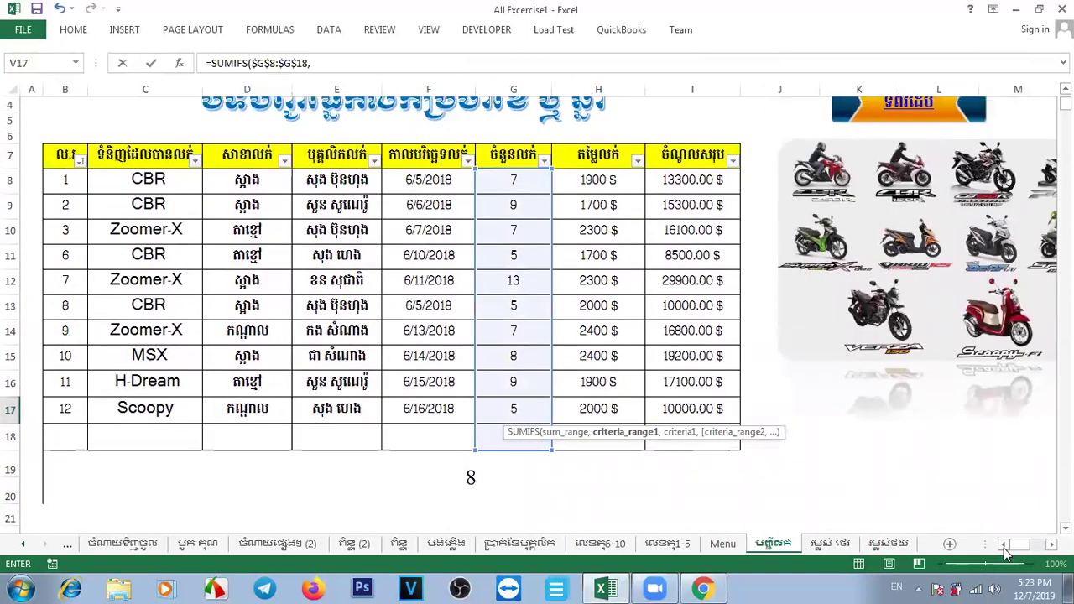
drag(147, 179, 145, 409)
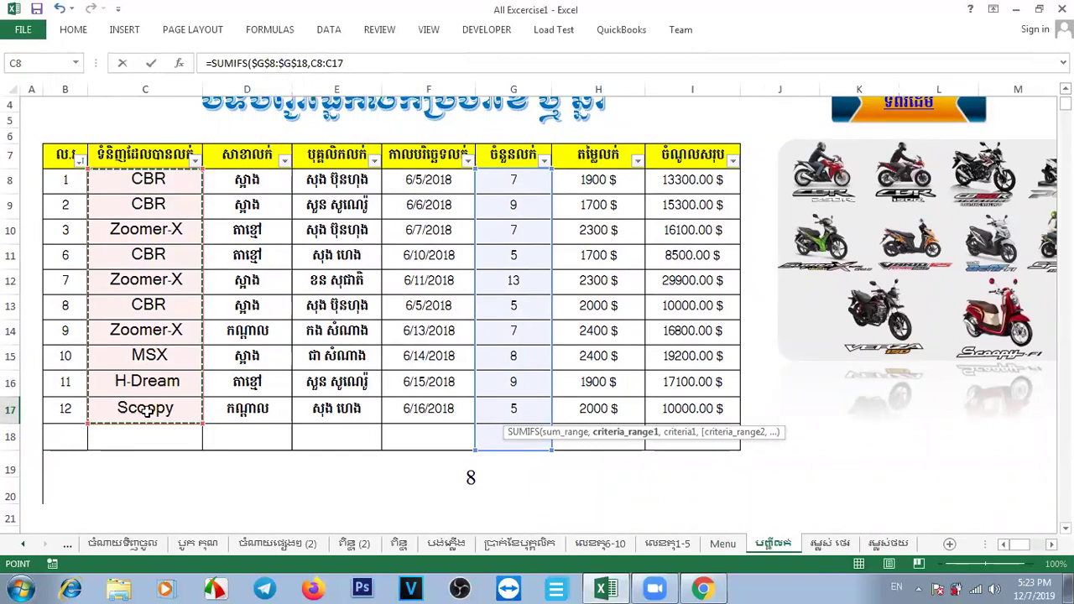
key(F4)
text(,)
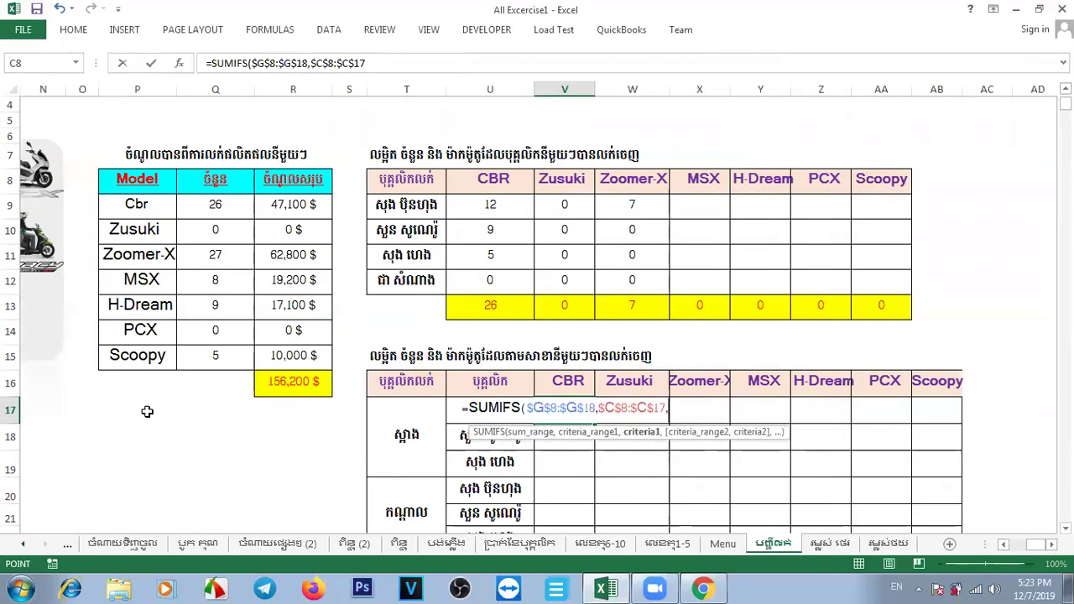
click(565, 380)
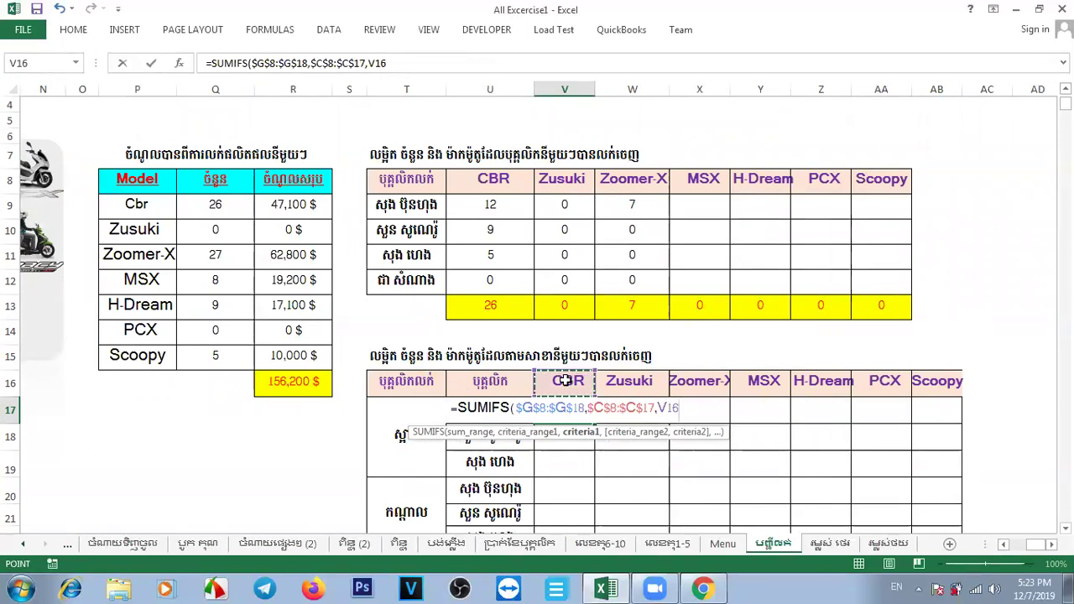
text(,)
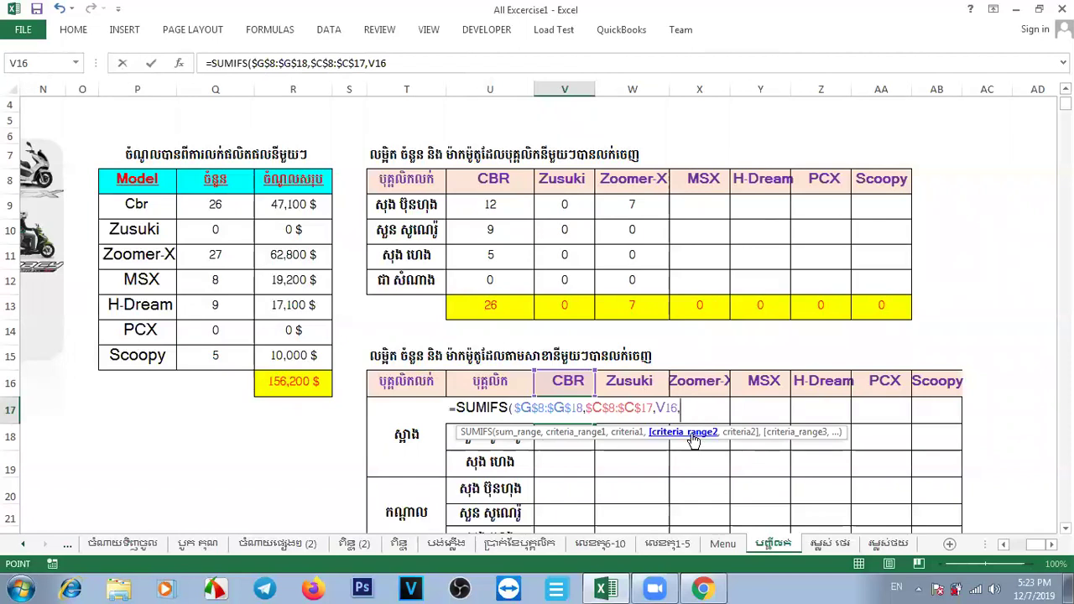
Step: Add the salesperson range $E$8:$E$17 with U17 as the second criteria pair of the SUMIFS formula
drag(1036, 551, 1019, 551)
click(340, 180)
drag(340, 179, 343, 412)
key(F4)
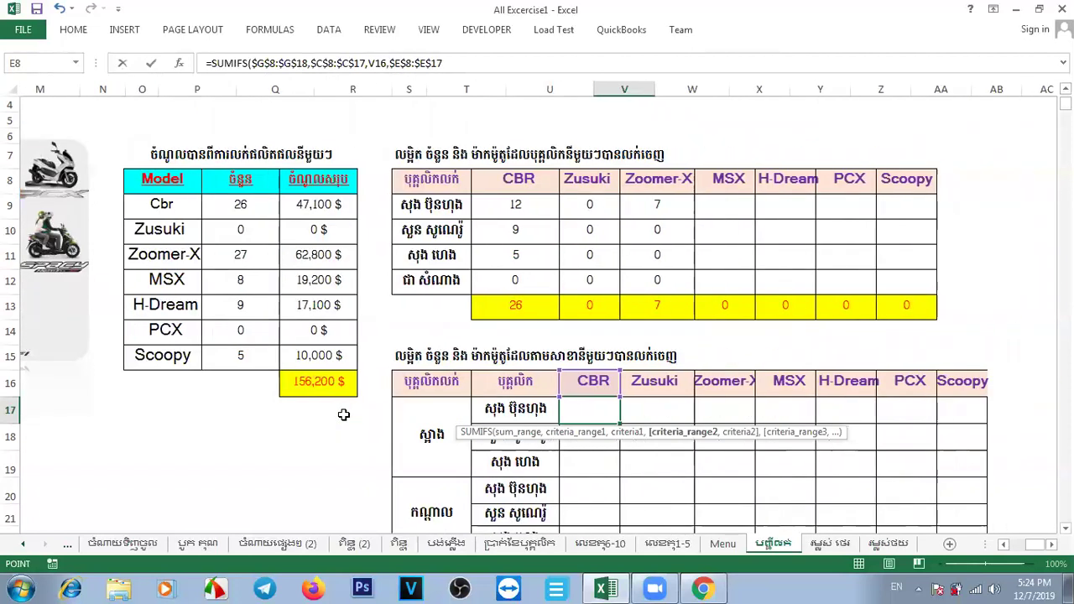
text(,)
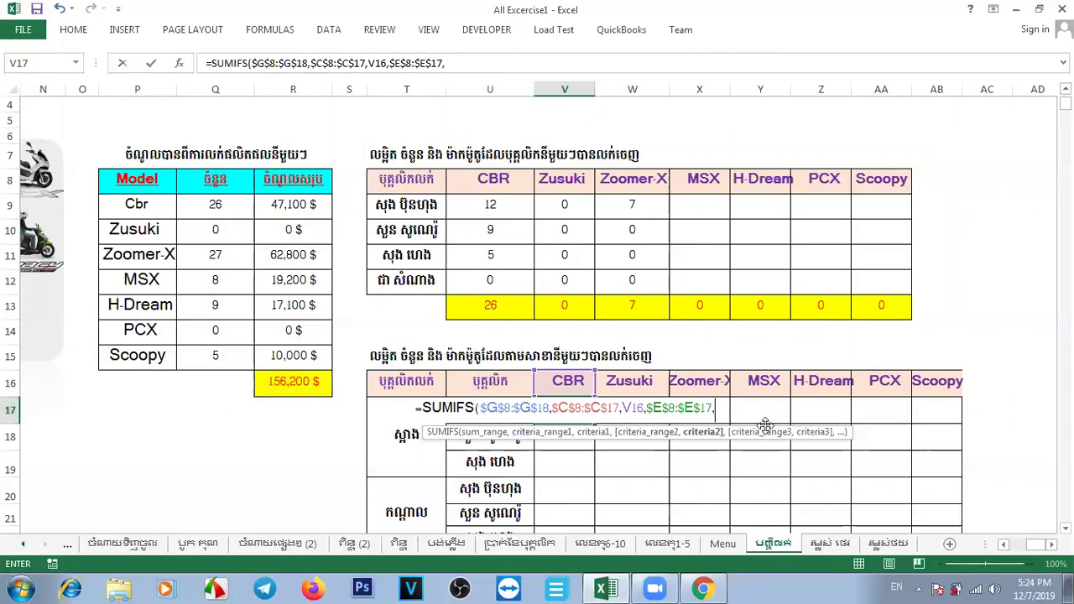
text(u17)
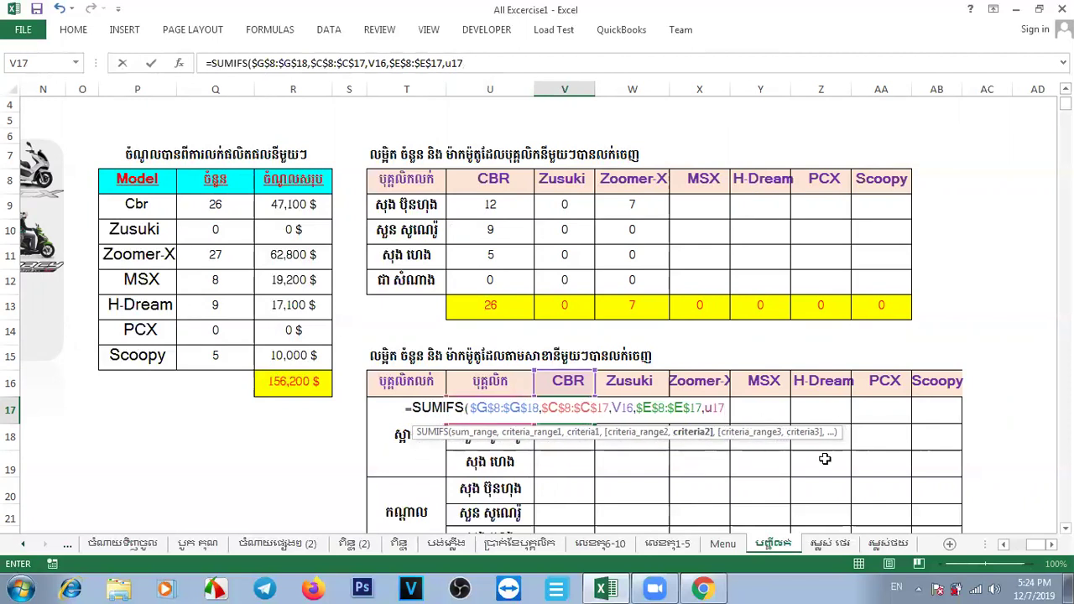
Step: Add the branch range $D$8:$D$17 with the branch cell T17 as the third criteria pair
text(,)
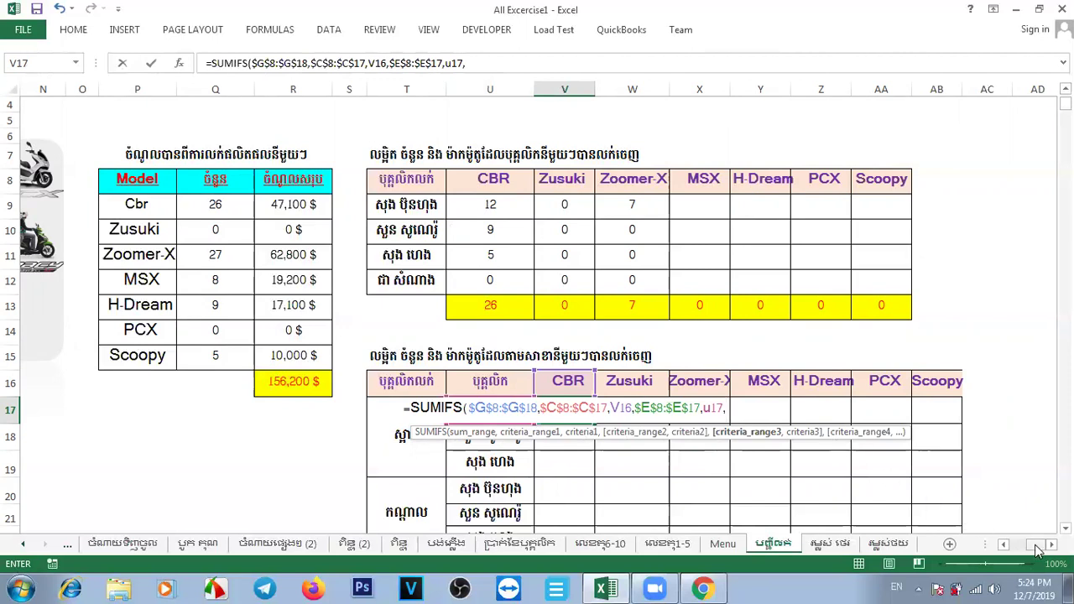
drag(1037, 550, 1011, 547)
drag(246, 180, 251, 411)
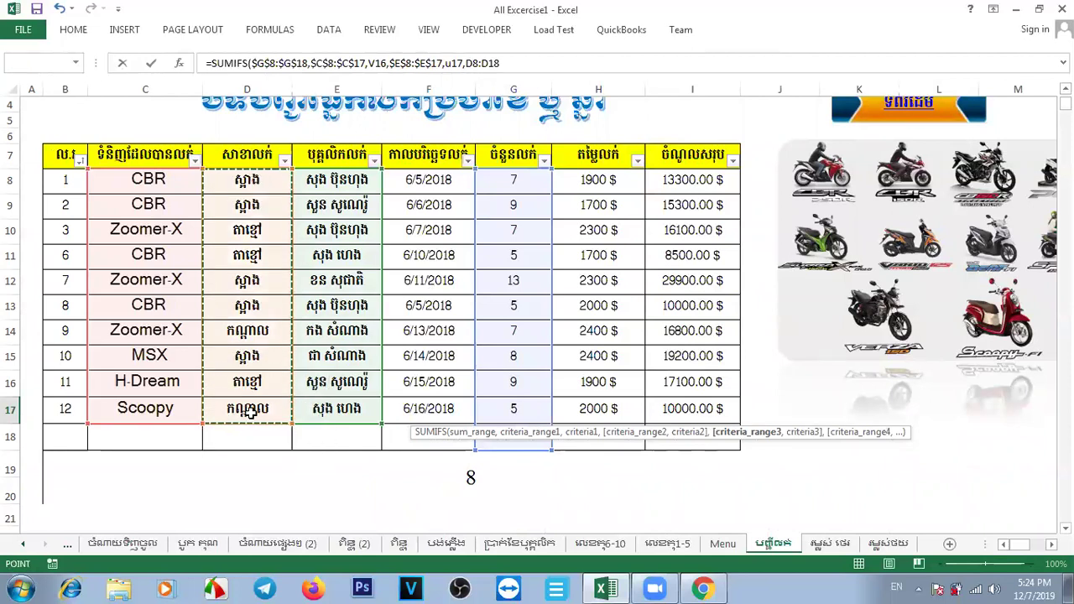
key(F4)
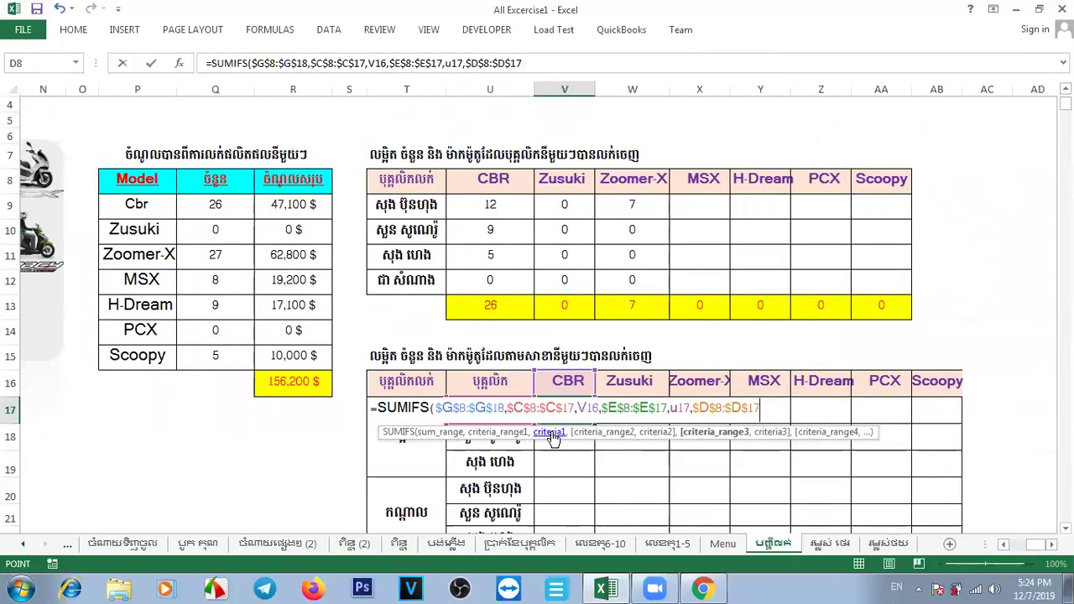
text(,)
click(403, 454)
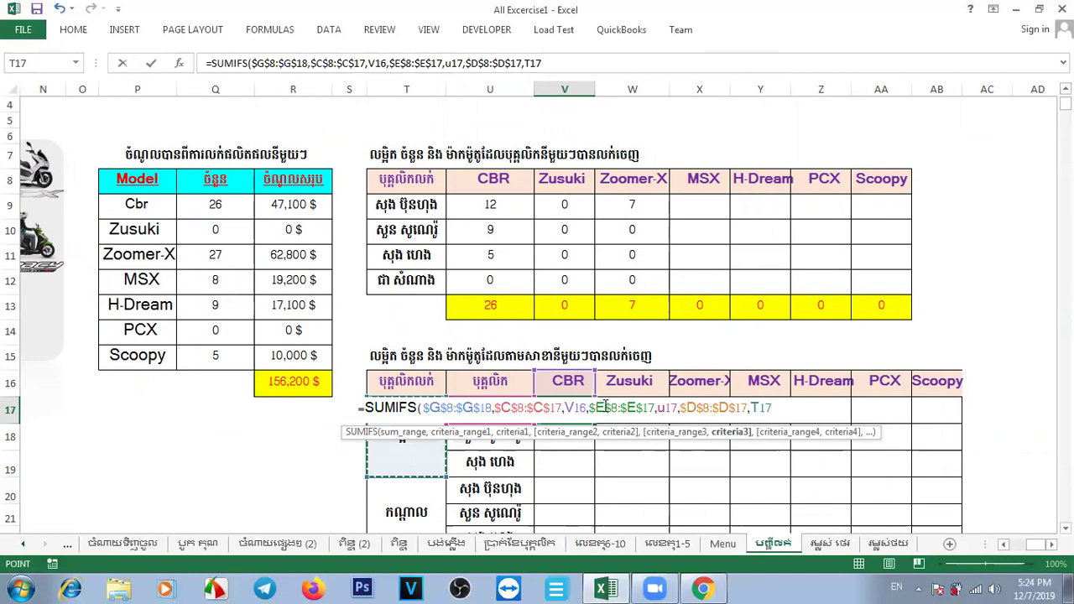
Step: Review the criteria and sum range arguments in the V17 formula and enter it in the cell
drag(497, 409, 774, 406)
drag(492, 409, 433, 411)
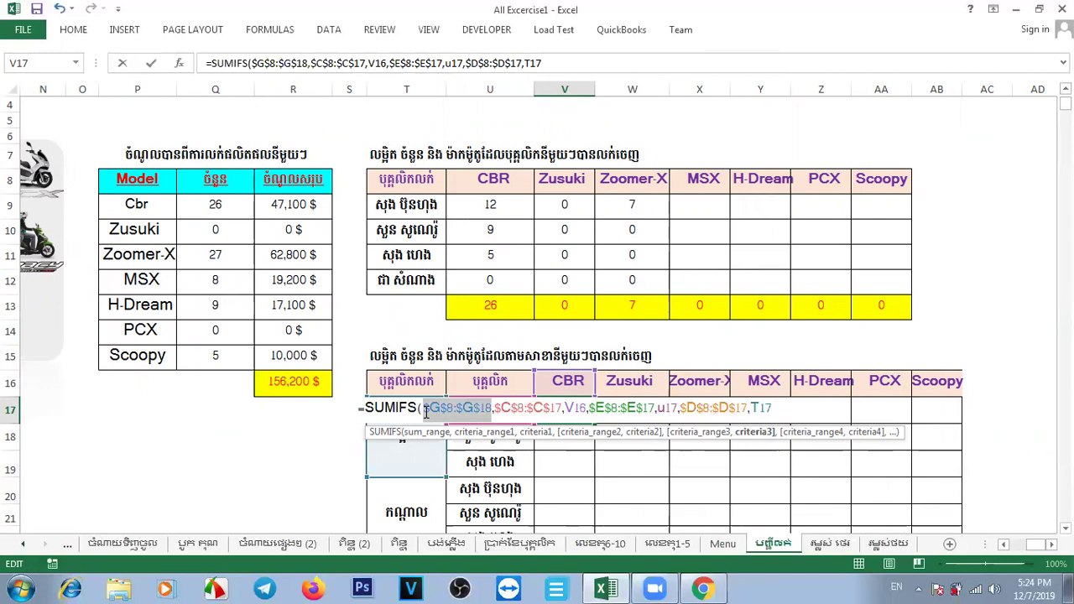
click(425, 411)
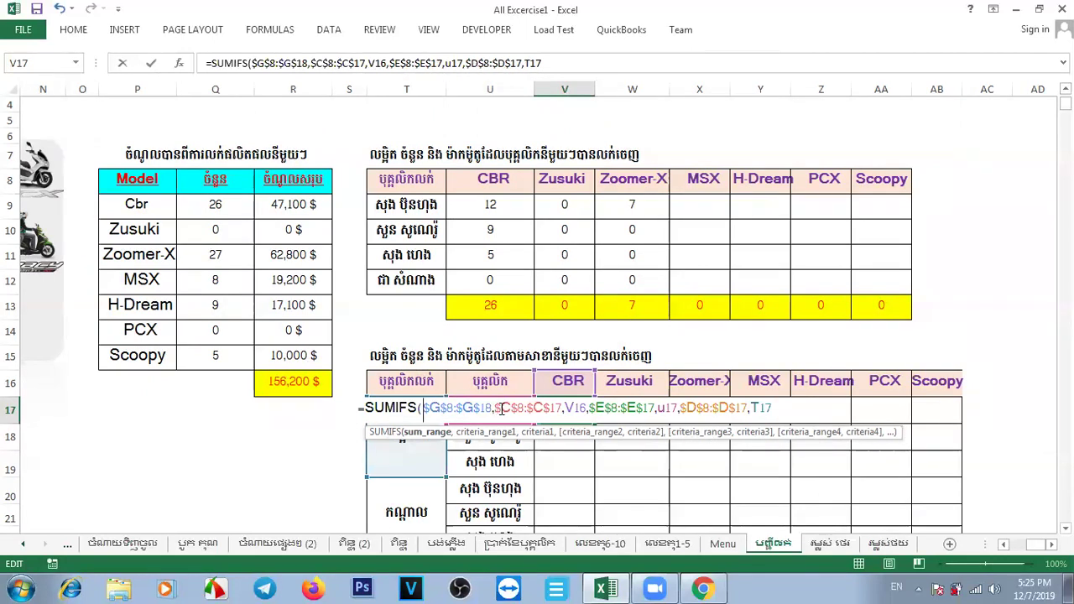
key(ctrl+Return)
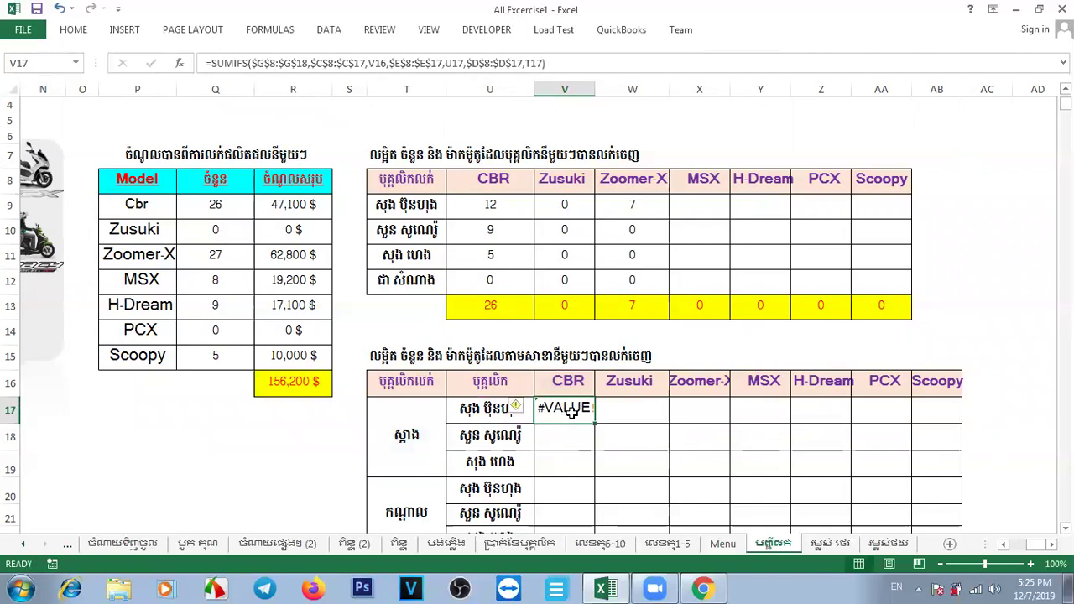
Step: Examine the V17 formula's arguments against the highlighted columns of the sales records to find the fault
click(594, 61)
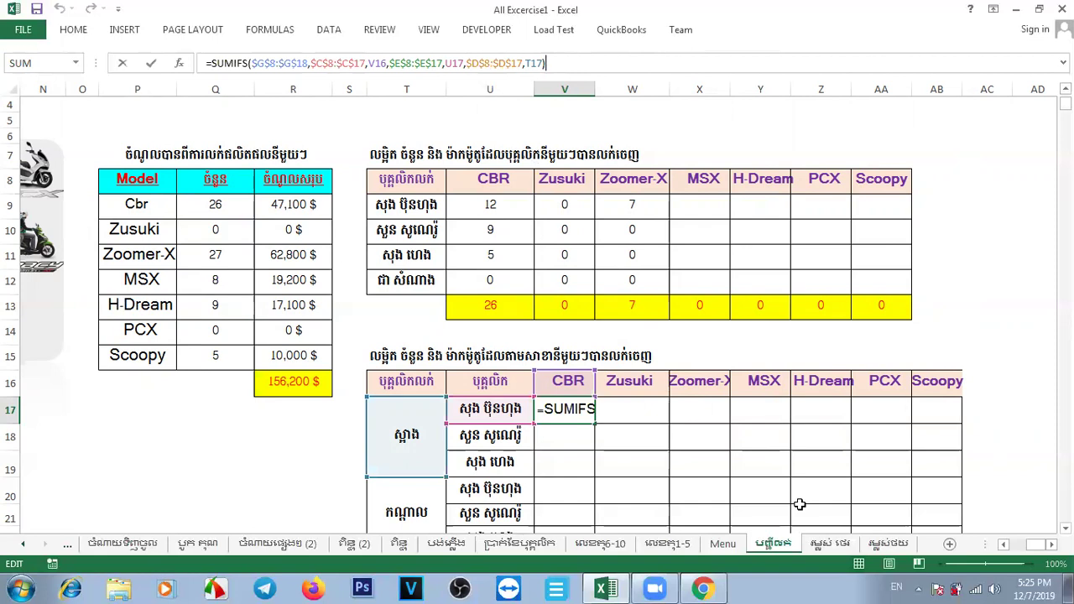
click(473, 63)
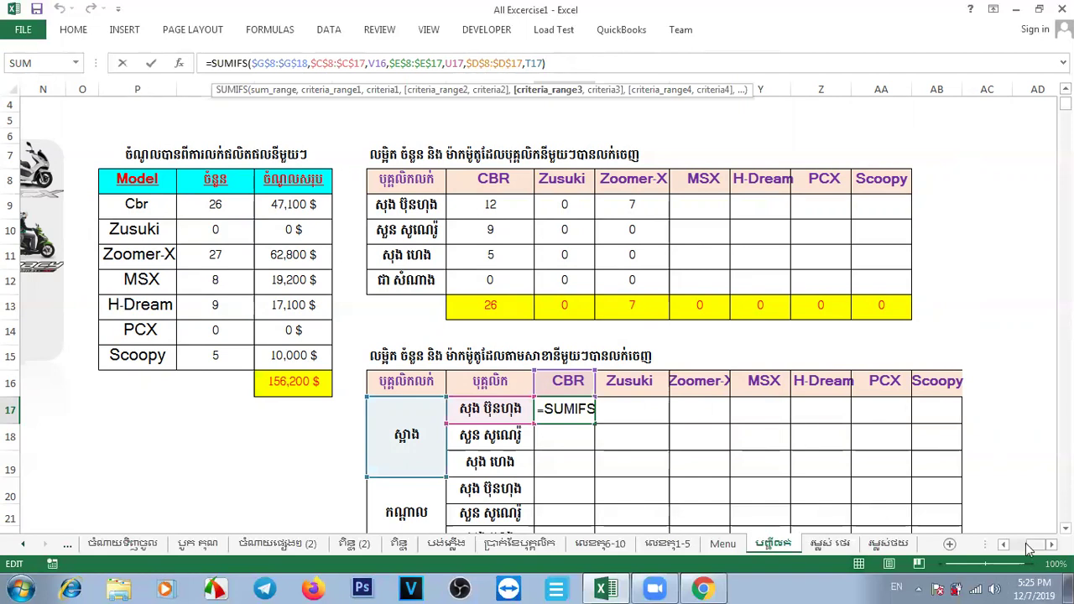
drag(1034, 546, 1017, 552)
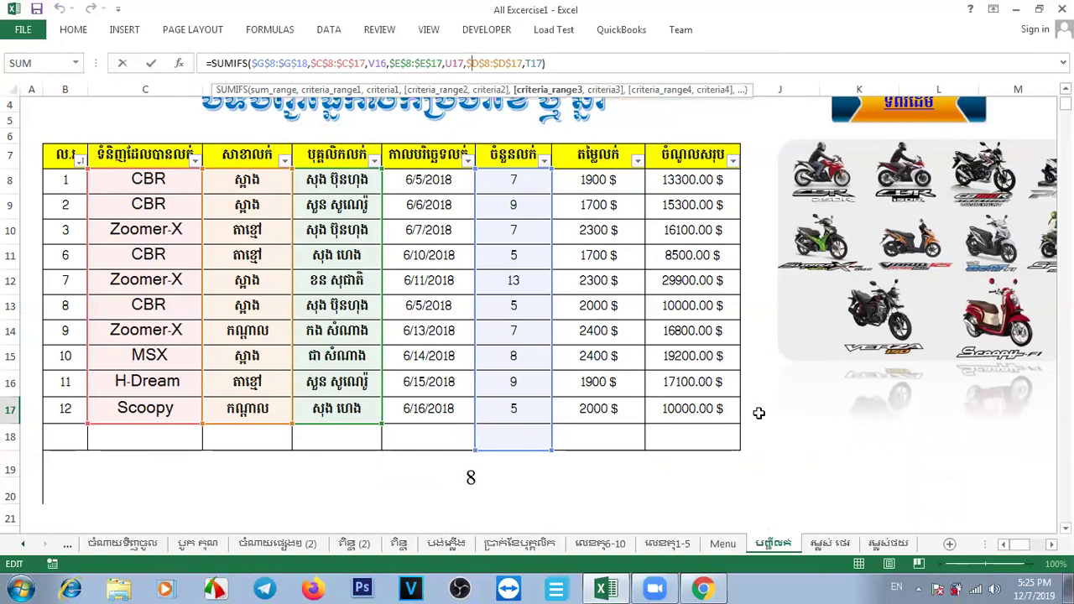
click(1021, 547)
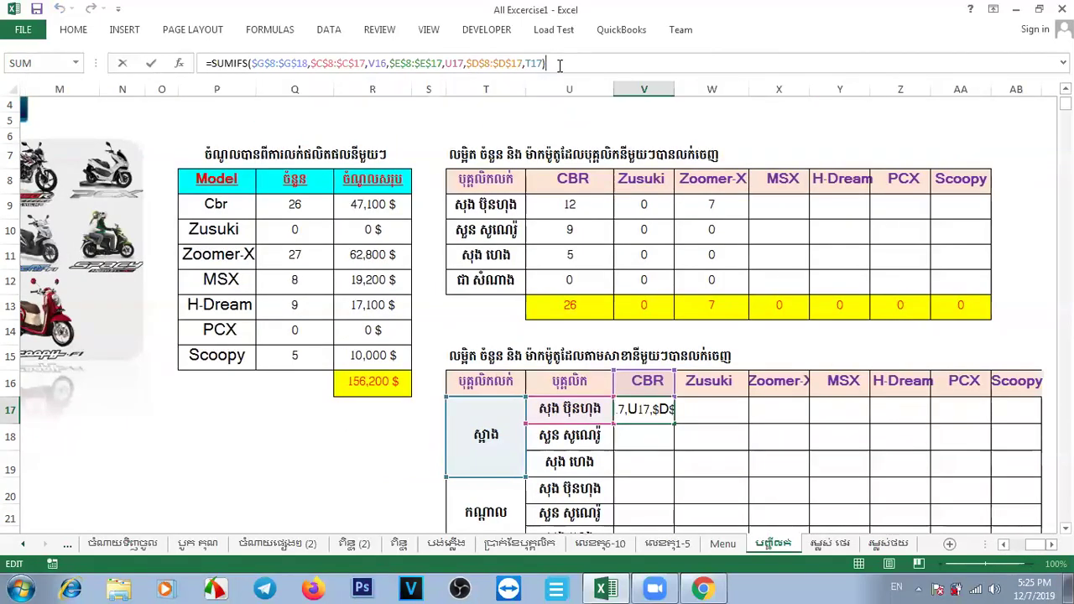
key(Return)
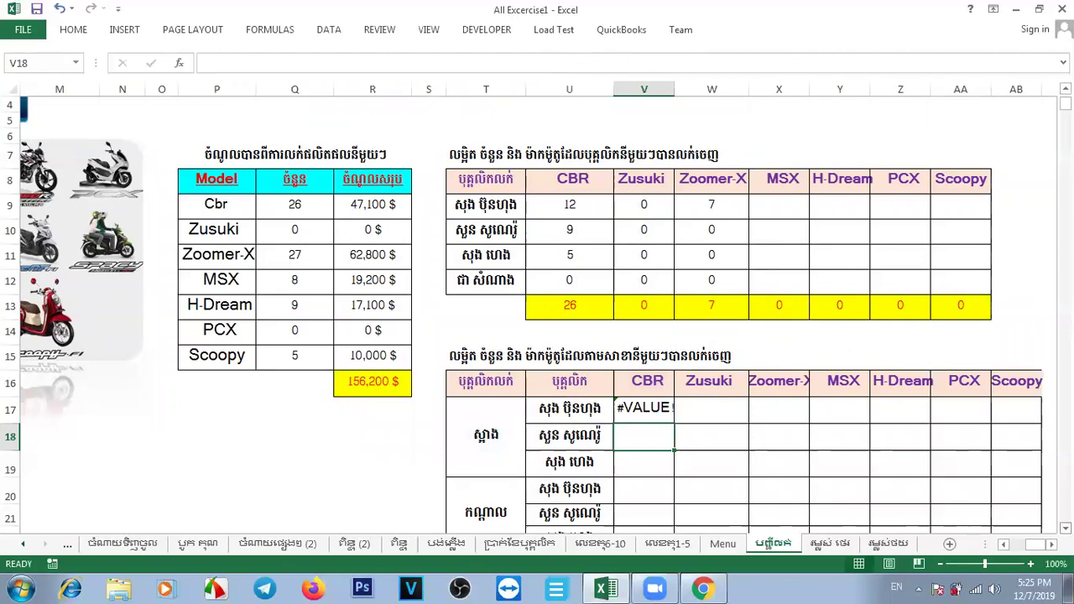
Step: Undo the new V17 entry and the earlier clearing to bring back the original SUMIFS formulas in V17:W19
scroll(1037, 520, down, 2)
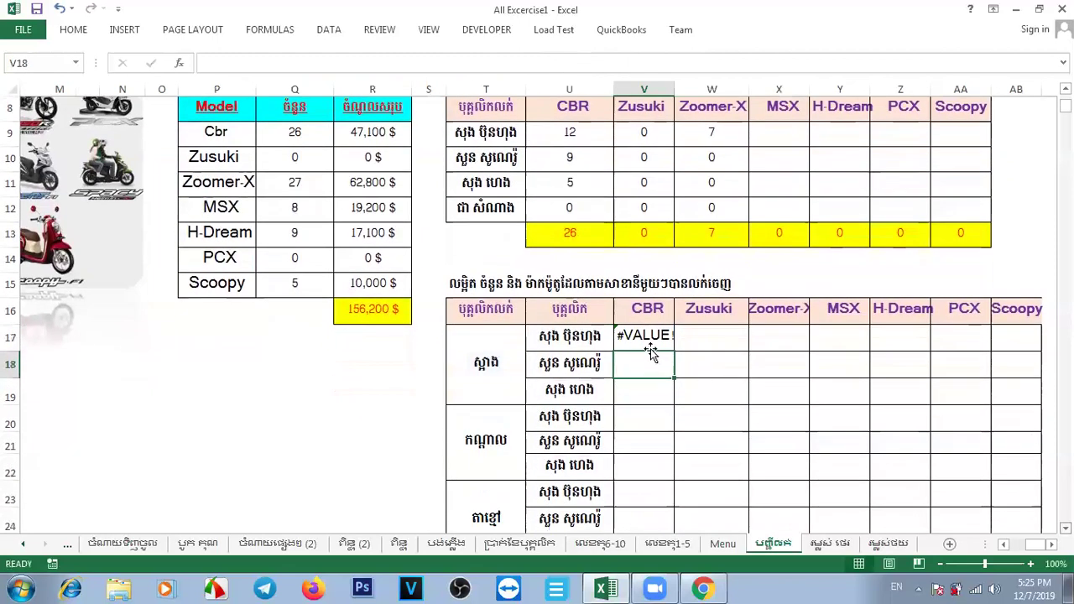
click(644, 336)
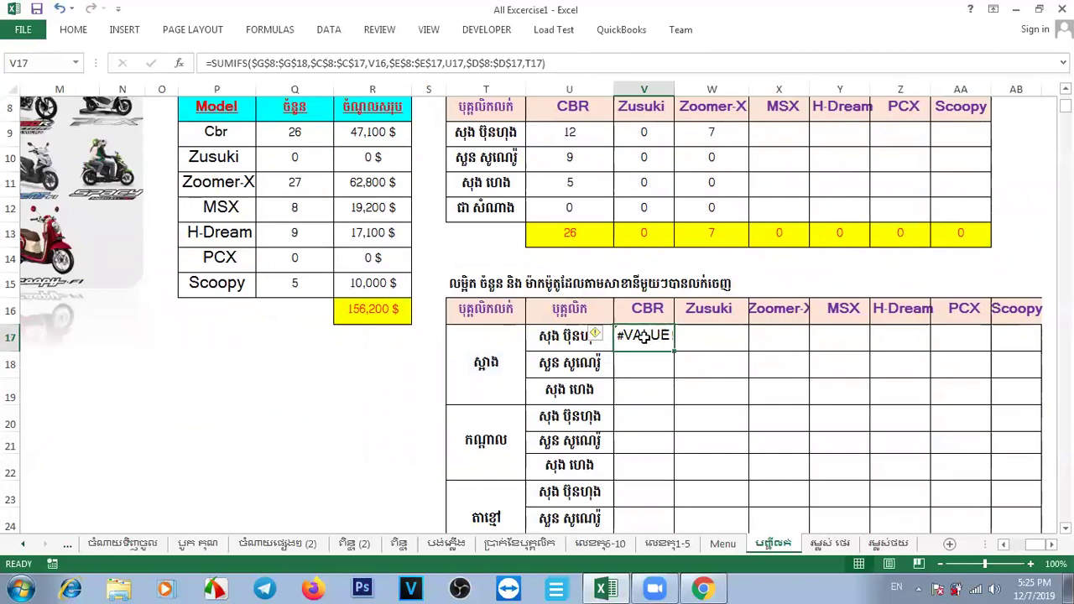
click(550, 336)
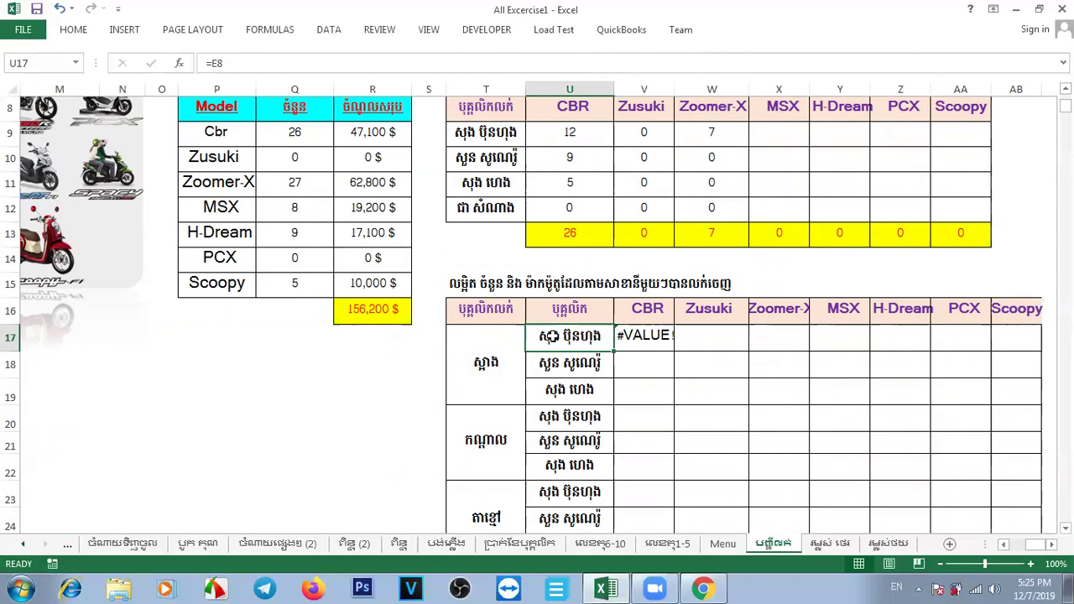
click(655, 338)
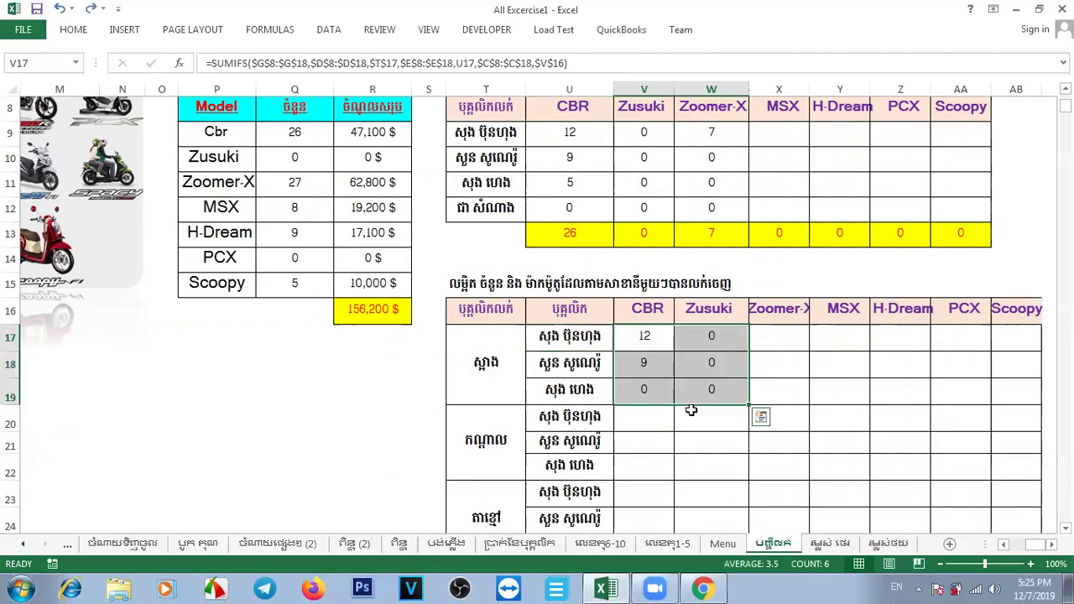
Step: Examine the SUMIFS formula in V17, comparing its sum range and criteria ranges with the highlighted columns of the sales records
click(650, 338)
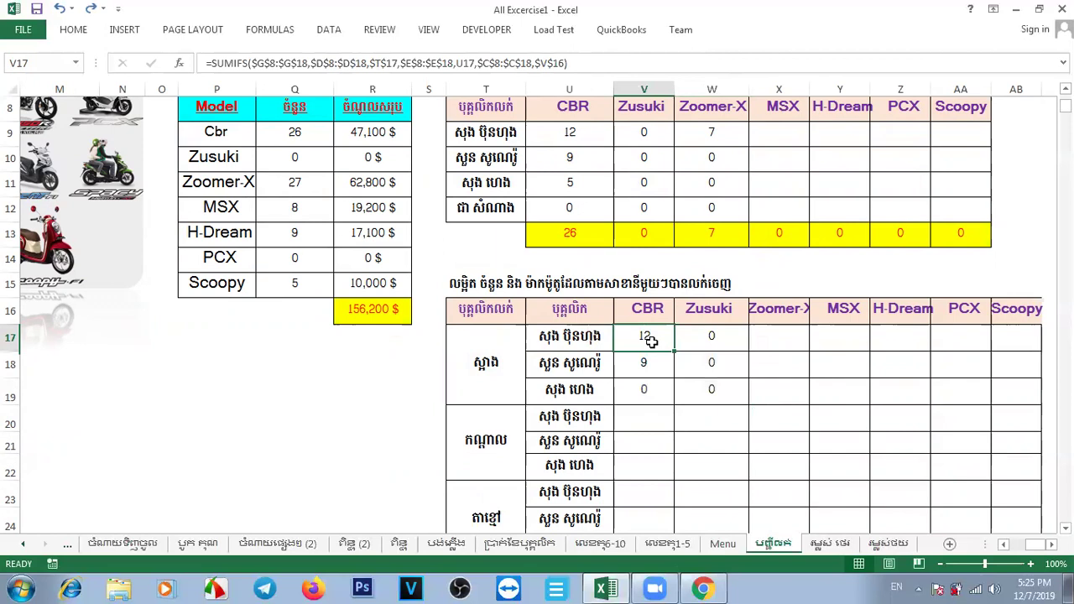
click(581, 62)
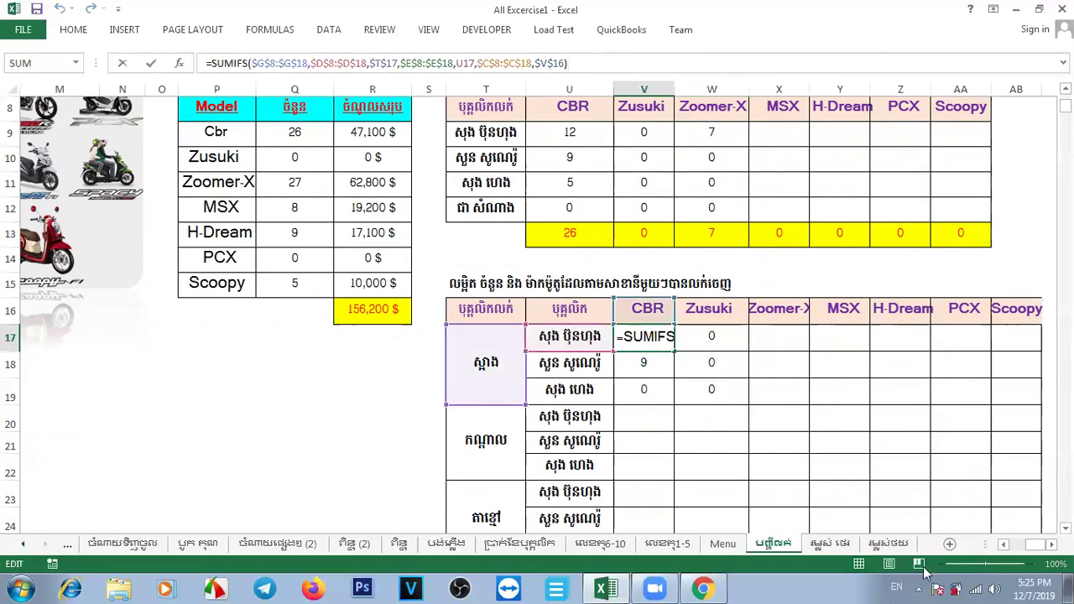
drag(1035, 547, 1011, 548)
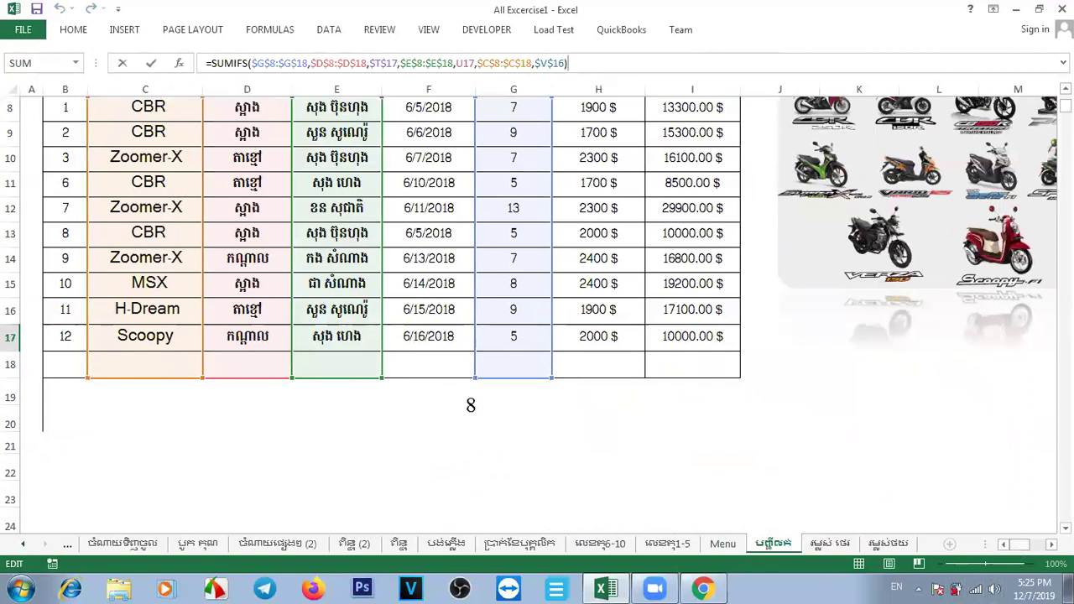
scroll(890, 528, up, 3)
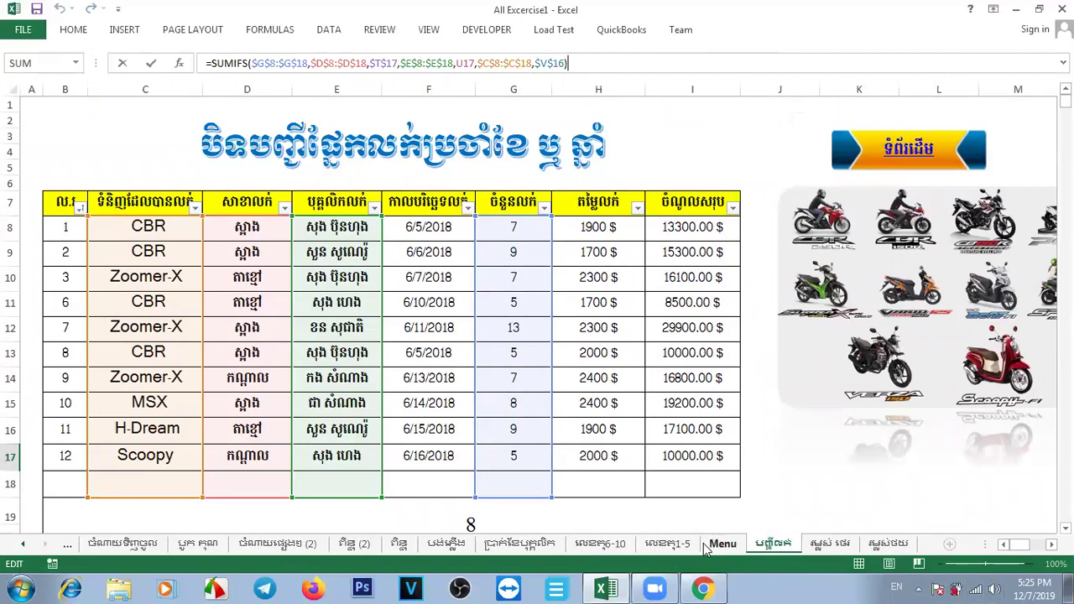
scroll(537, 319, right, 5)
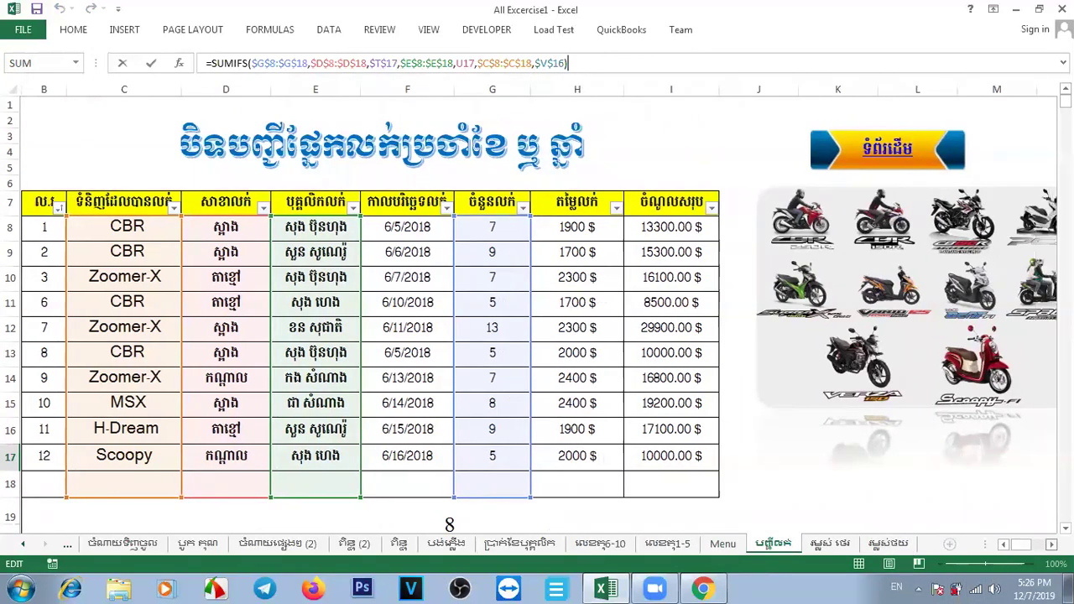
scroll(537, 319, right, 3)
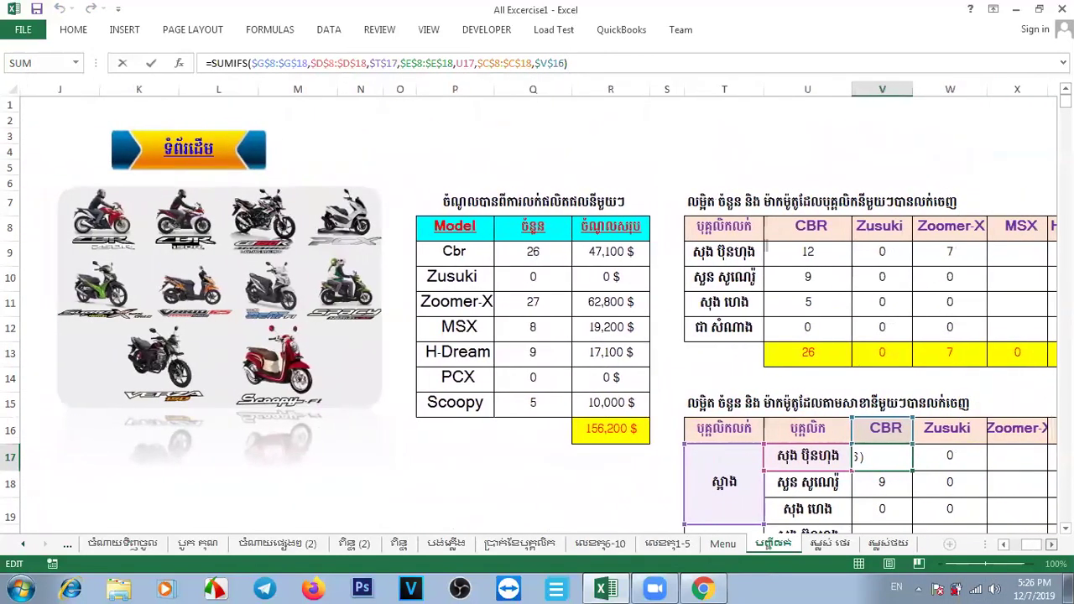
scroll(537, 319, down, 3)
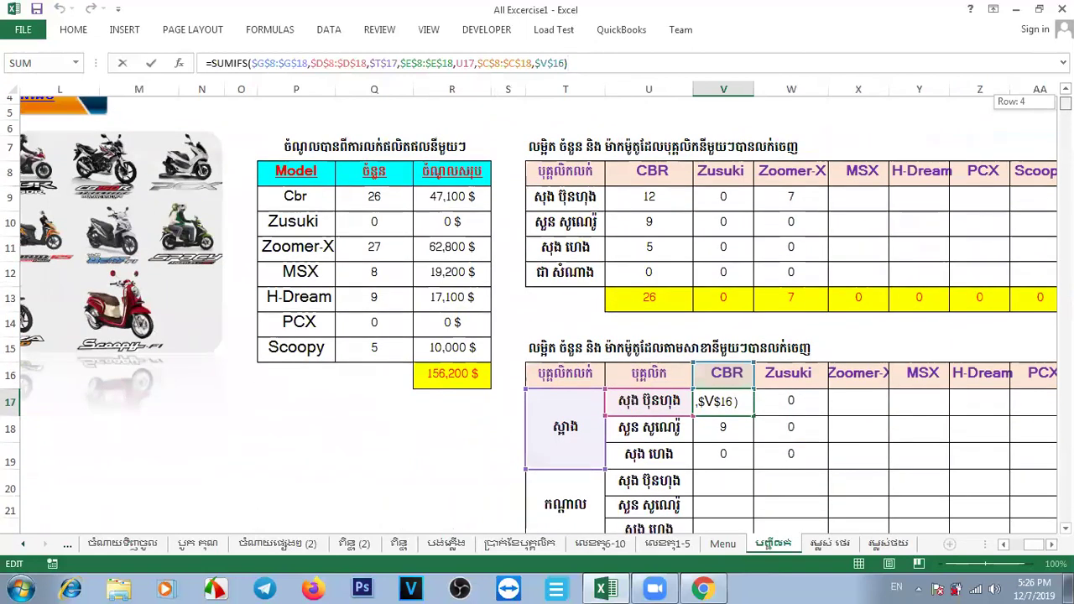
click(495, 63)
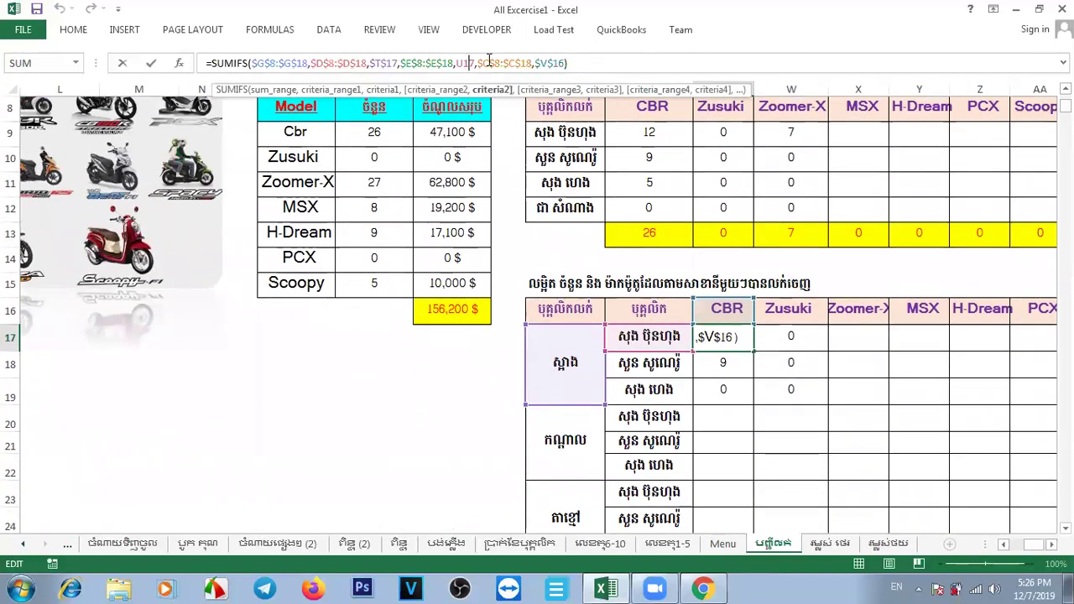
click(580, 63)
drag(254, 63, 309, 64)
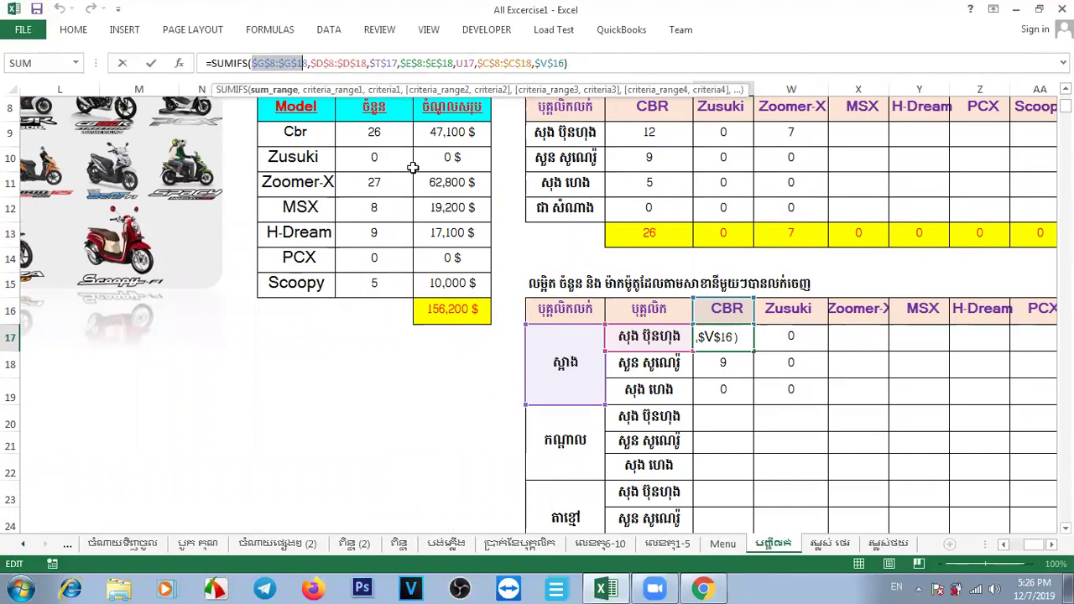
key(ctrl+Return)
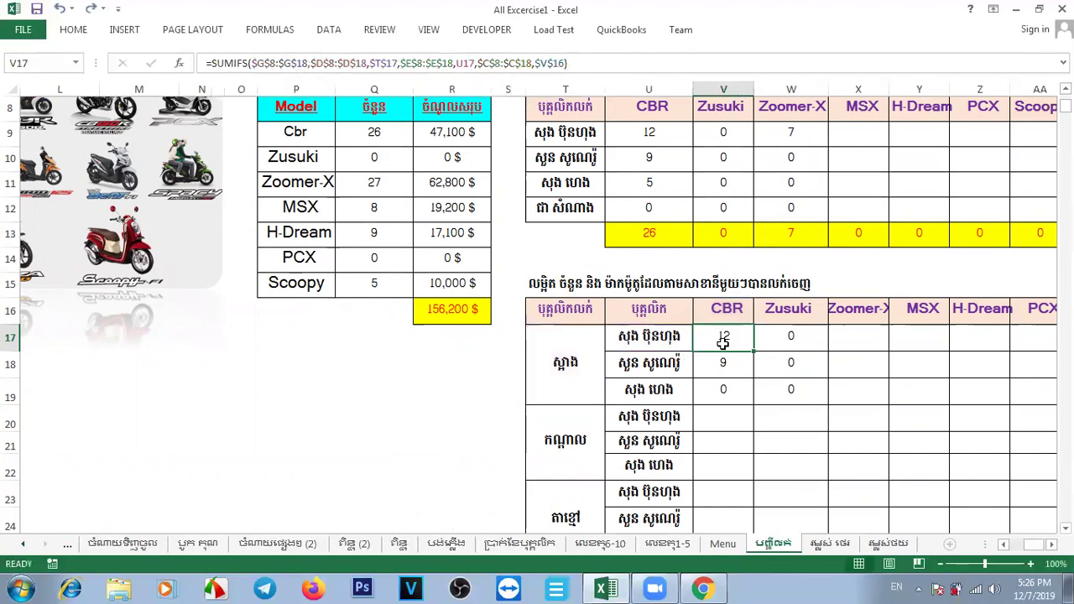
Step: Clear V17 and start a new SUMIFS formula there with the quantity column $G$8:$G$17 as the absolute sum range
key(ctrl+z)
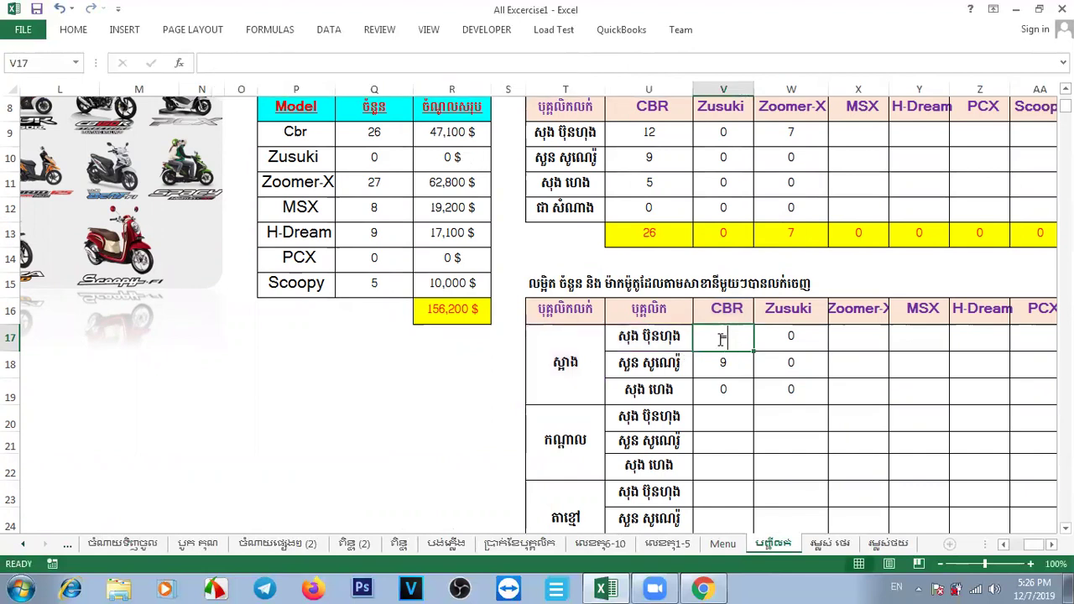
text(=sumifs)
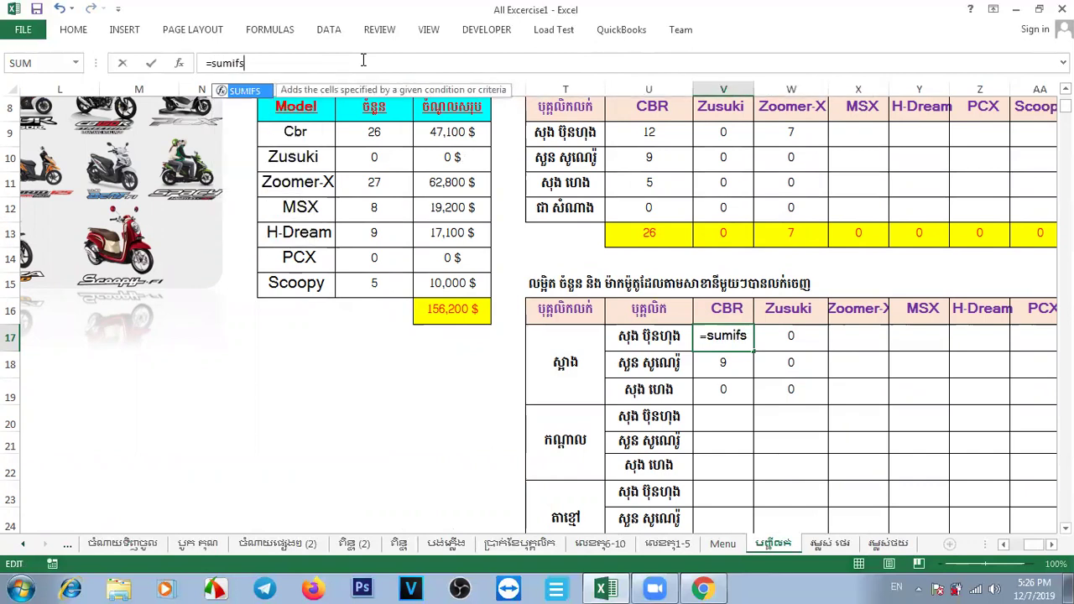
key(Tab)
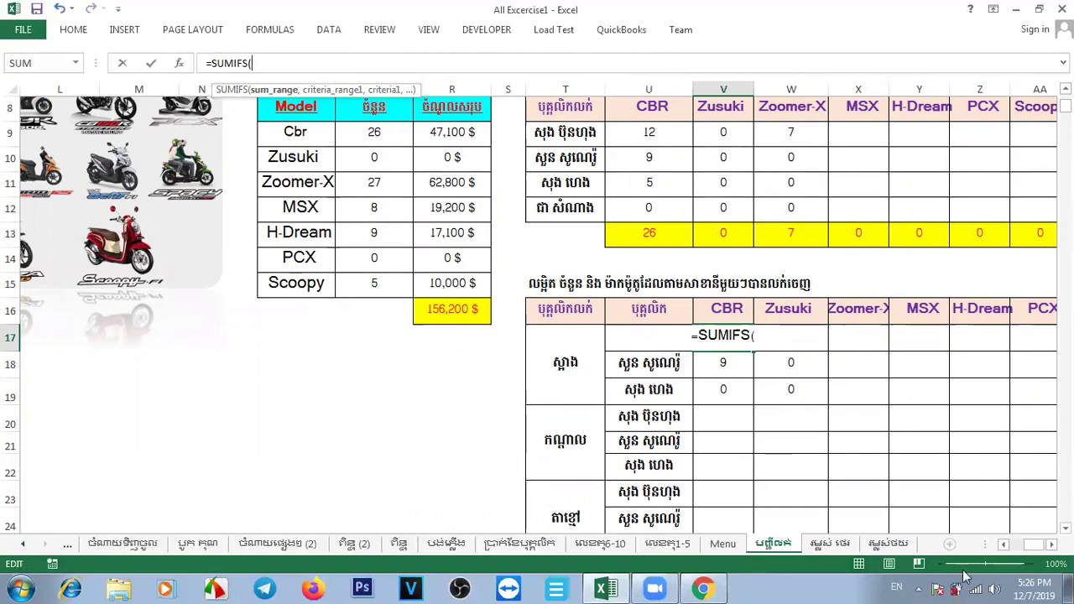
drag(1034, 550, 1005, 549)
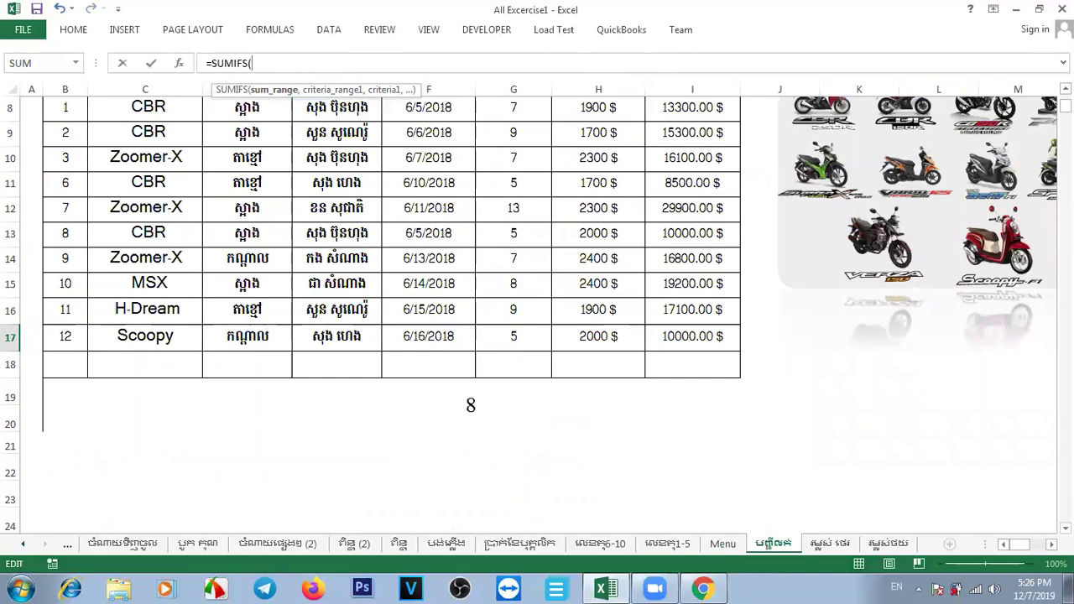
scroll(537, 311, up, 1)
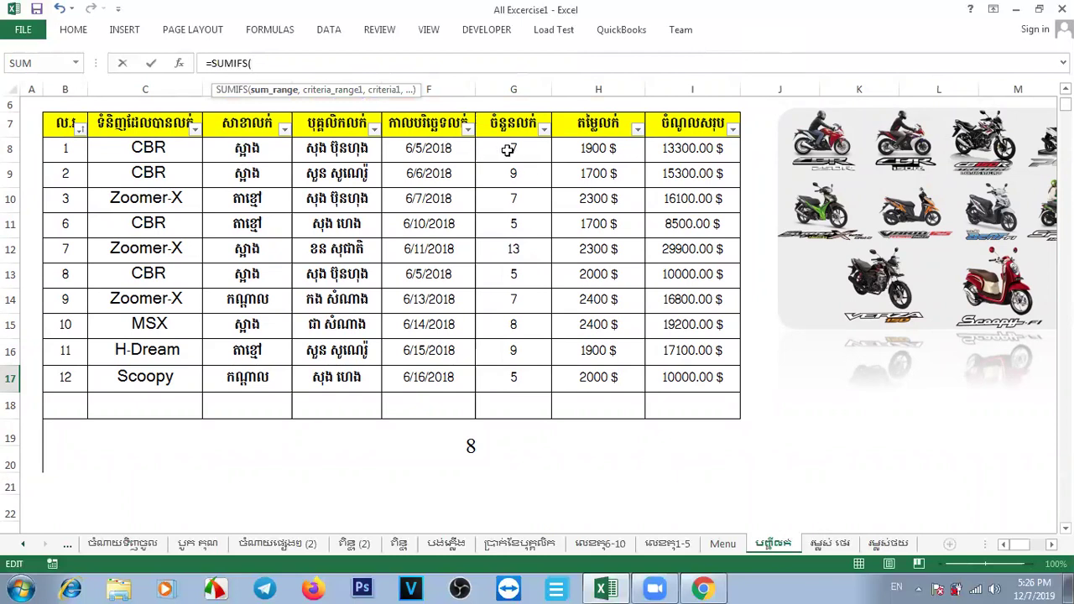
drag(503, 147, 514, 379)
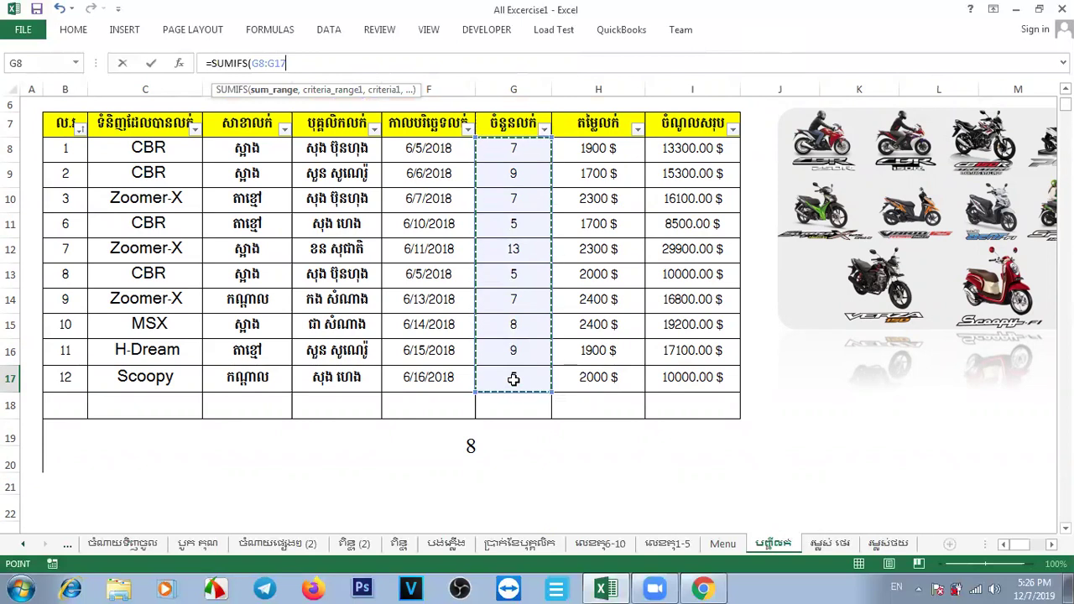
key(F4)
text(,)
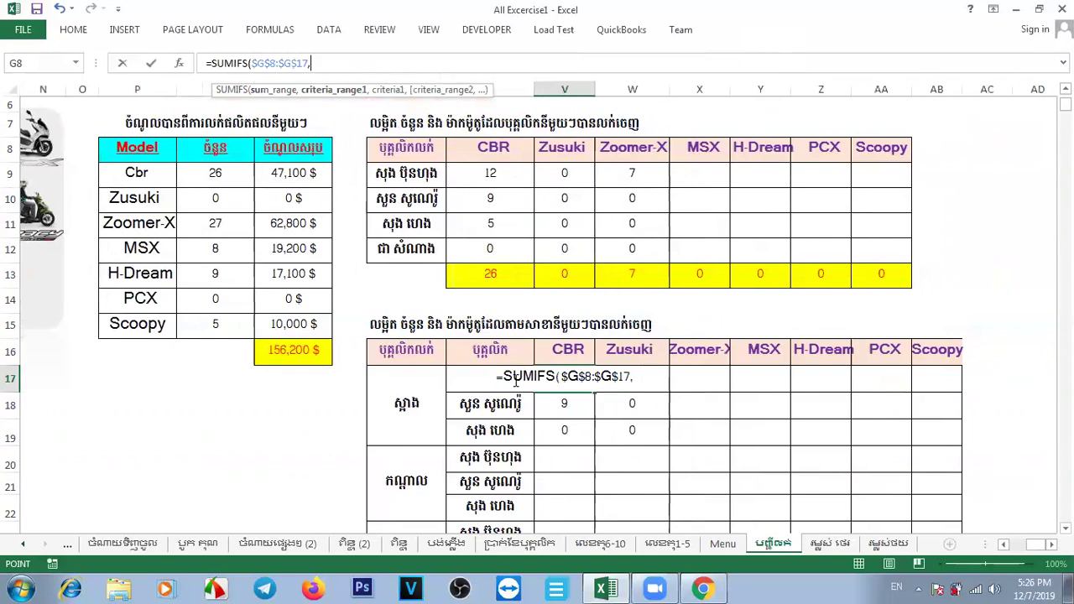
Step: Add the model range $C$8:$C$17 with the CBR header cell V16 as the first criteria pair
drag(1032, 546, 1007, 548)
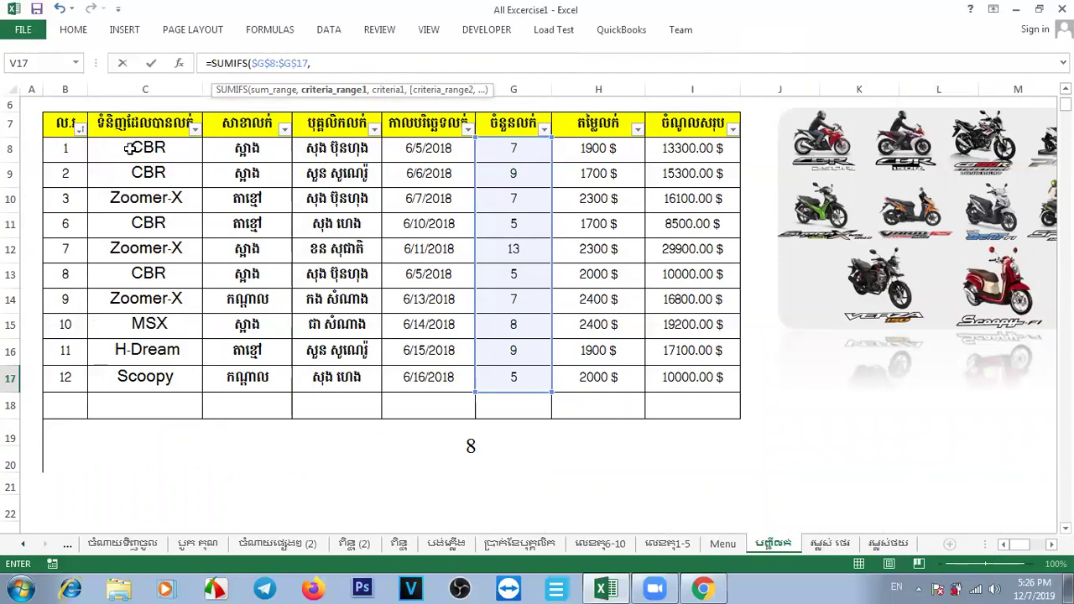
drag(130, 148, 145, 378)
key(F4)
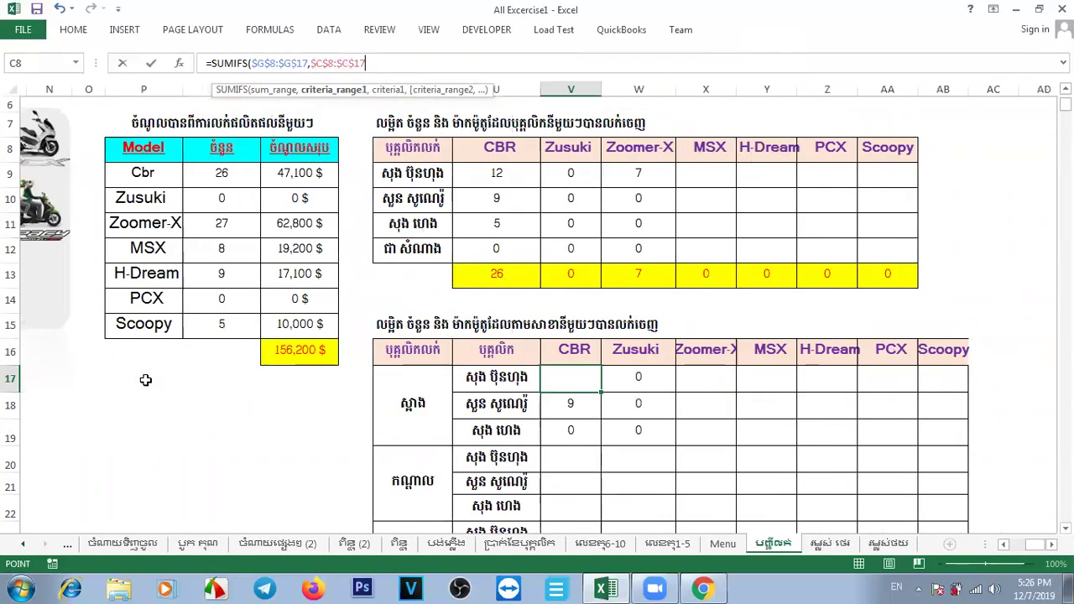
text(,)
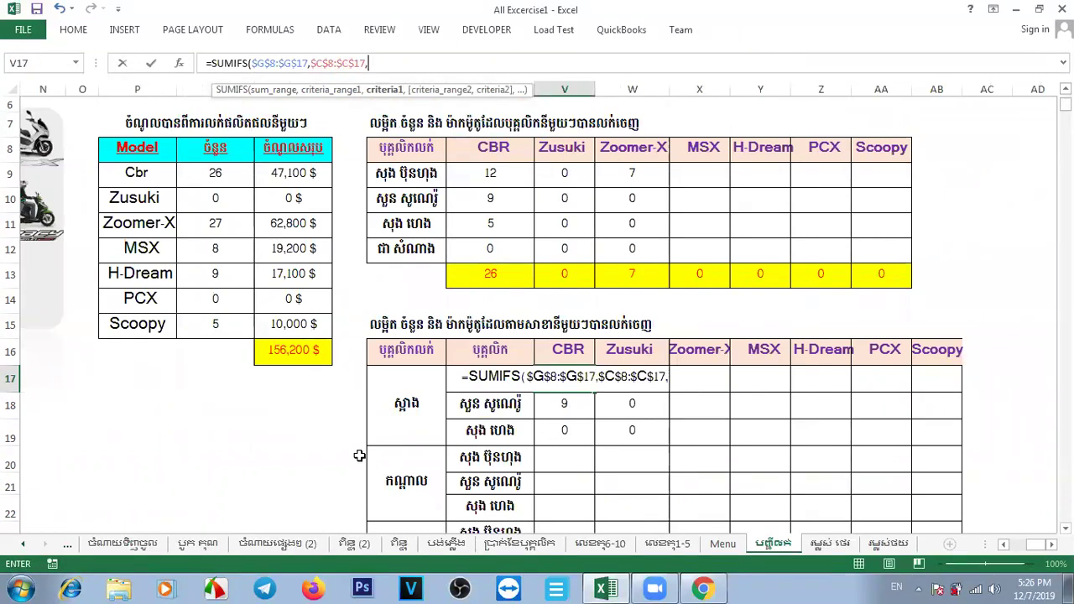
drag(1034, 544, 1014, 546)
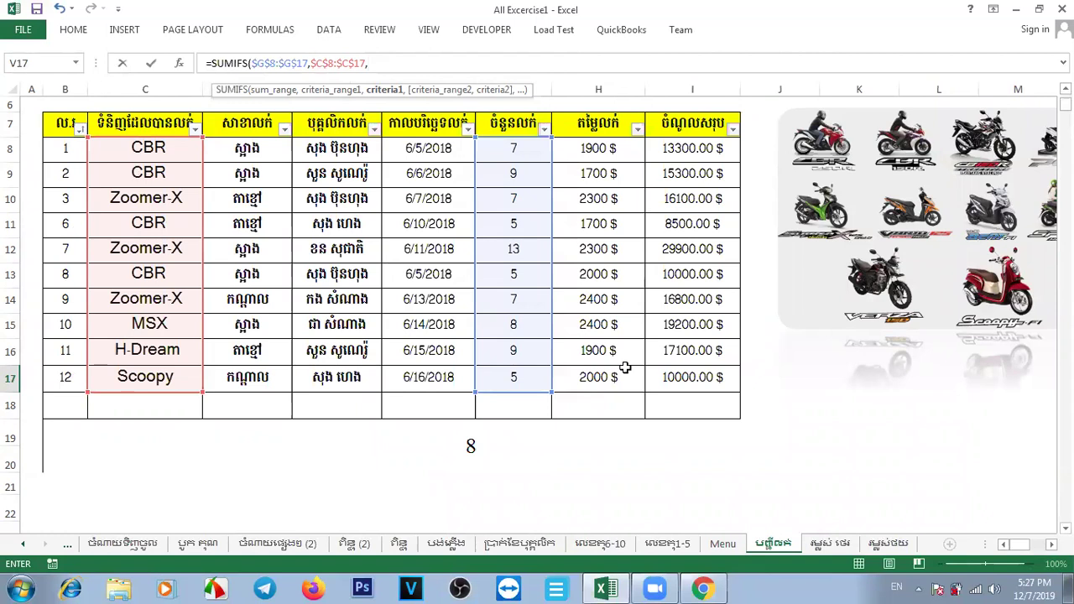
click(1037, 544)
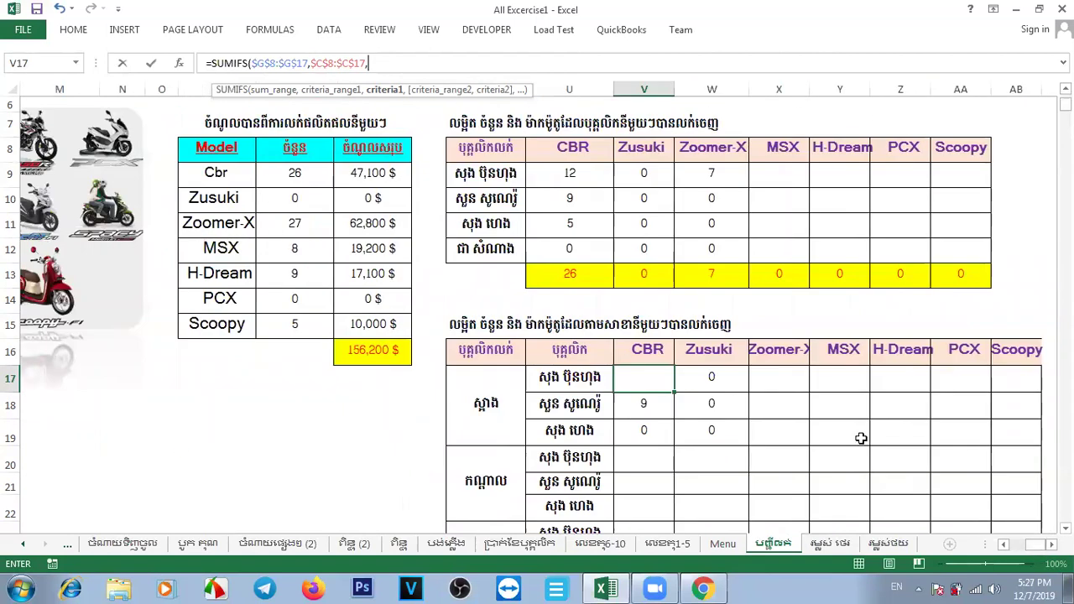
click(644, 351)
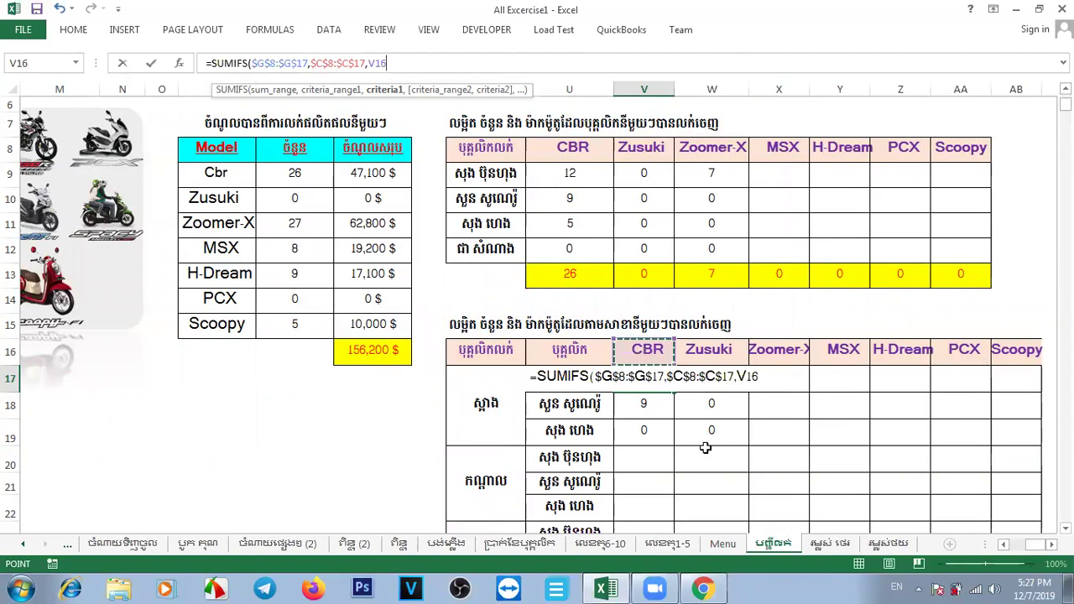
text(,)
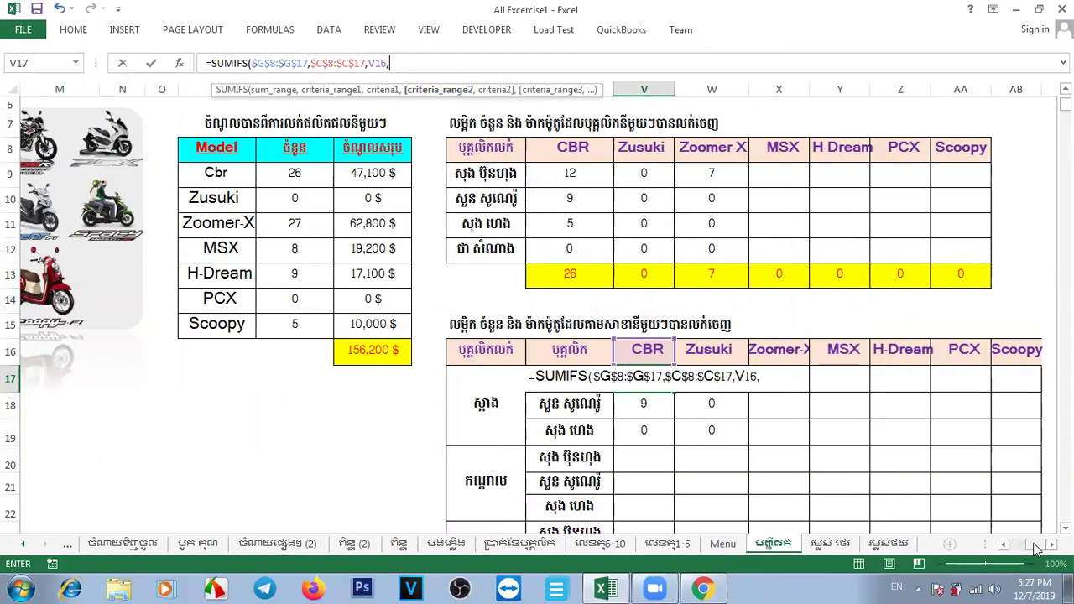
Step: Add the salesperson range $E$8:$E$17 with the name cell U17 as the second criteria pair
drag(1037, 549, 992, 550)
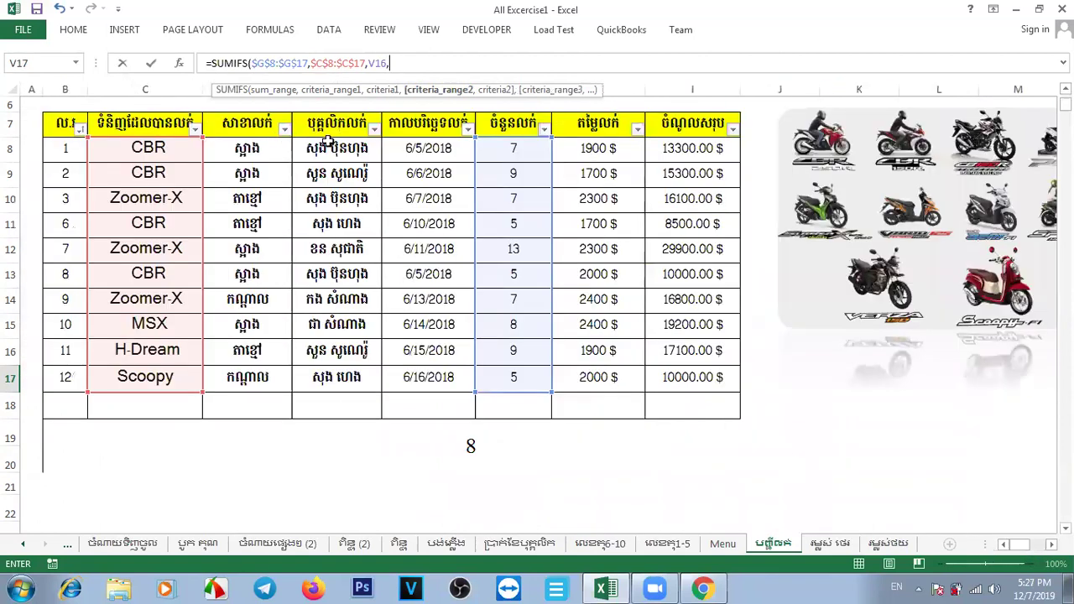
drag(340, 150, 357, 379)
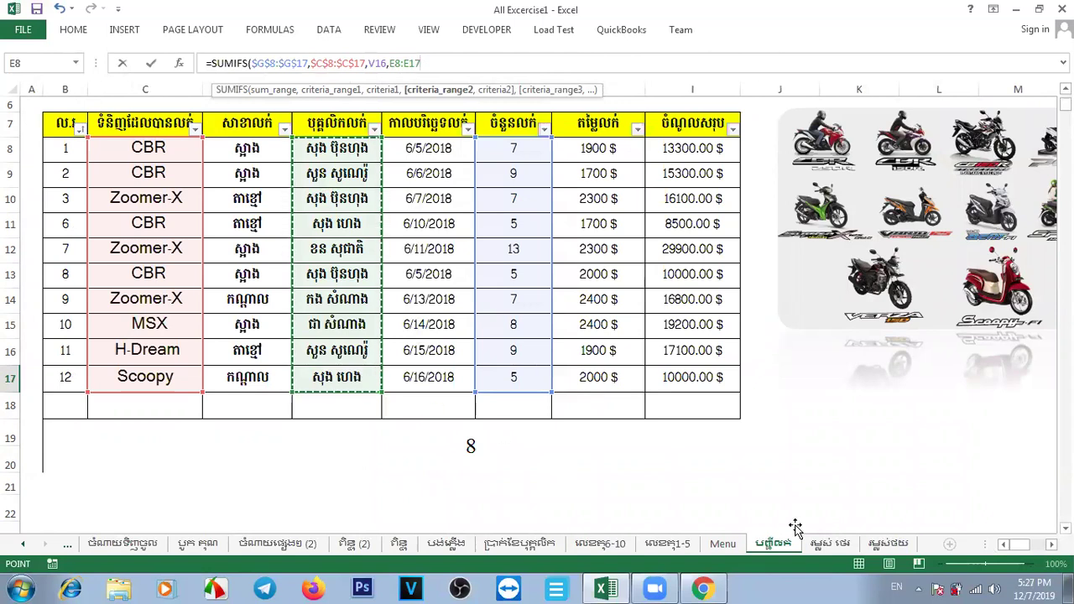
key(F4)
text(,)
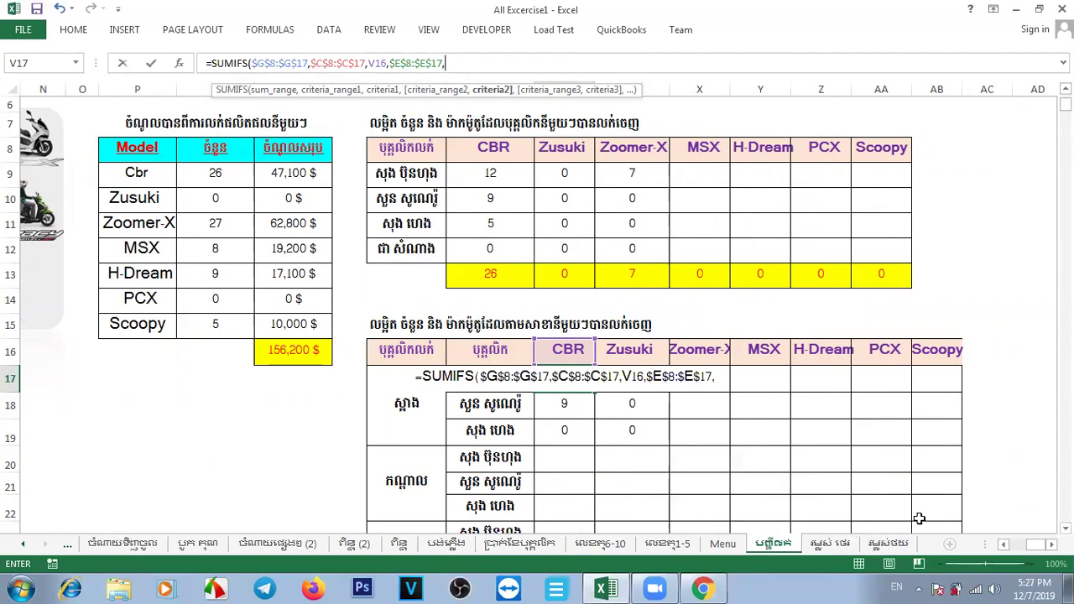
text(u1)
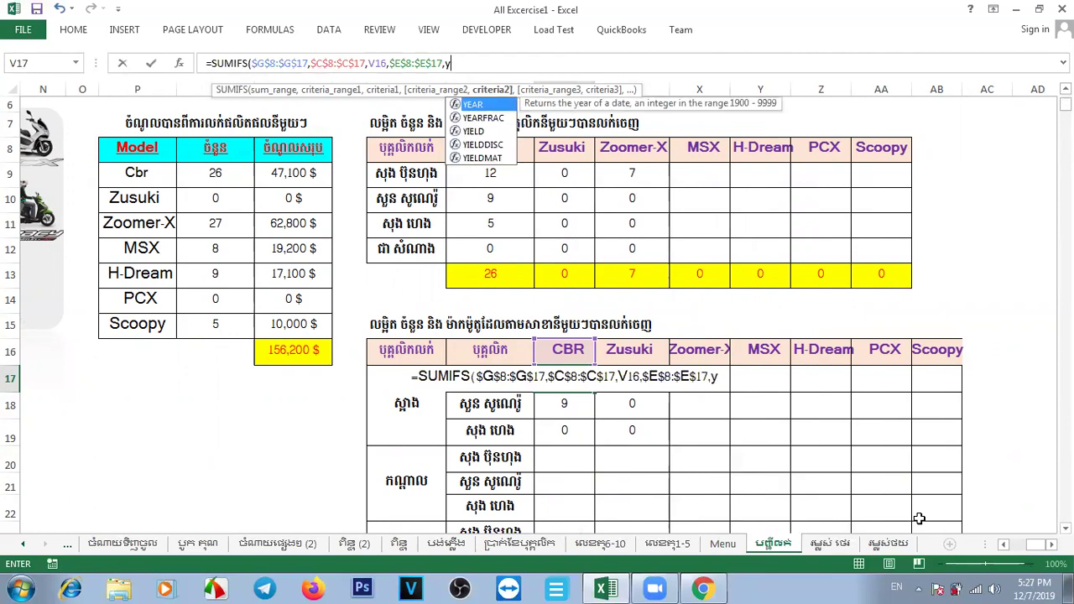
text(7)
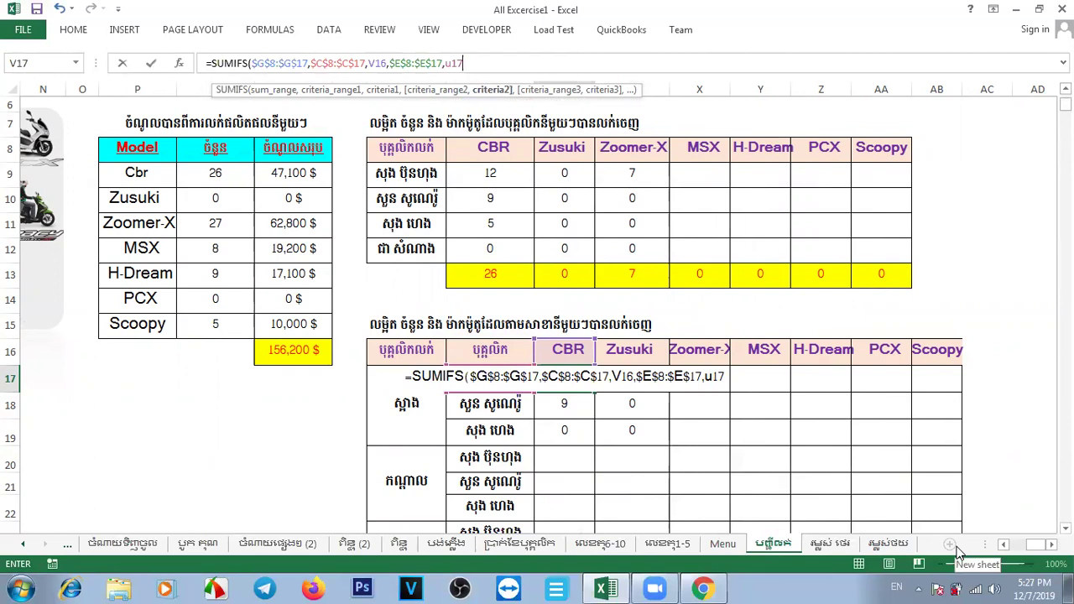
text(,)
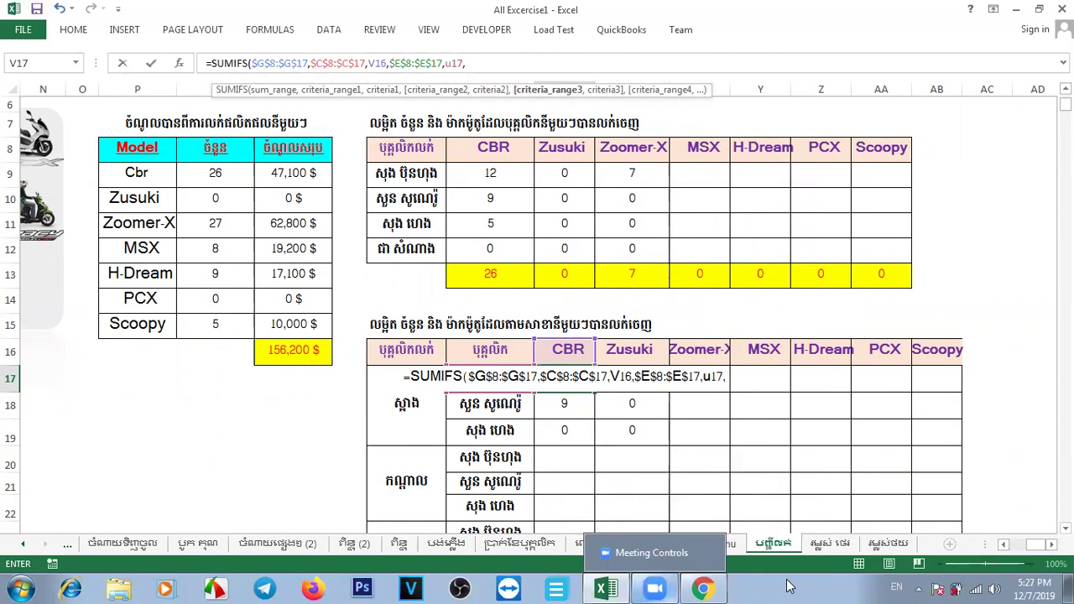
Step: Add the branch range $D$8:$D$17 with branch cell T17 as the third criteria pair and enter the V17 formula
drag(1041, 547, 1021, 547)
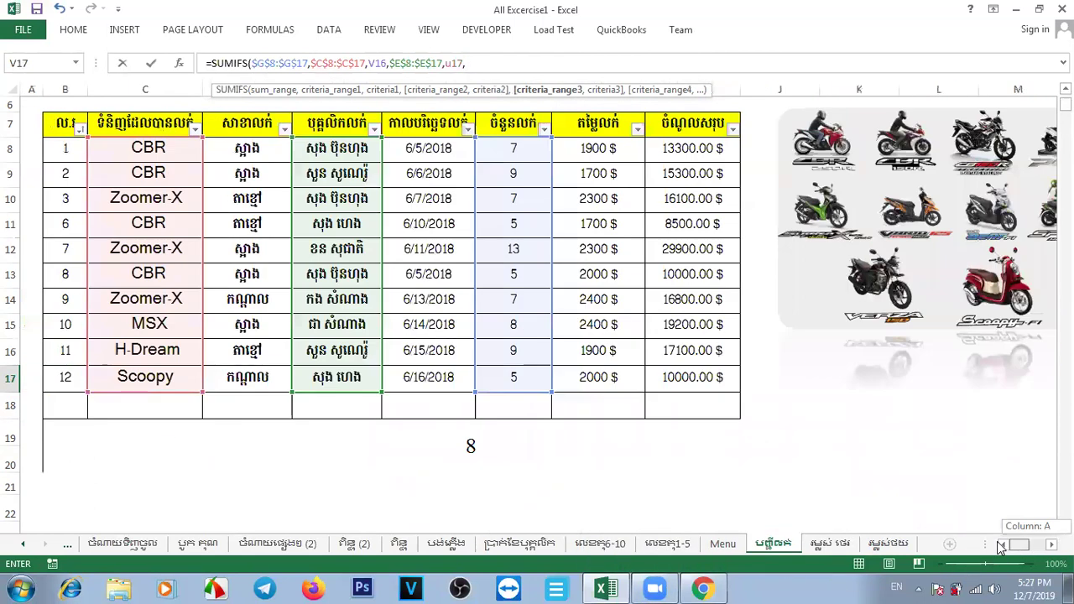
drag(248, 148, 262, 392)
key(F4)
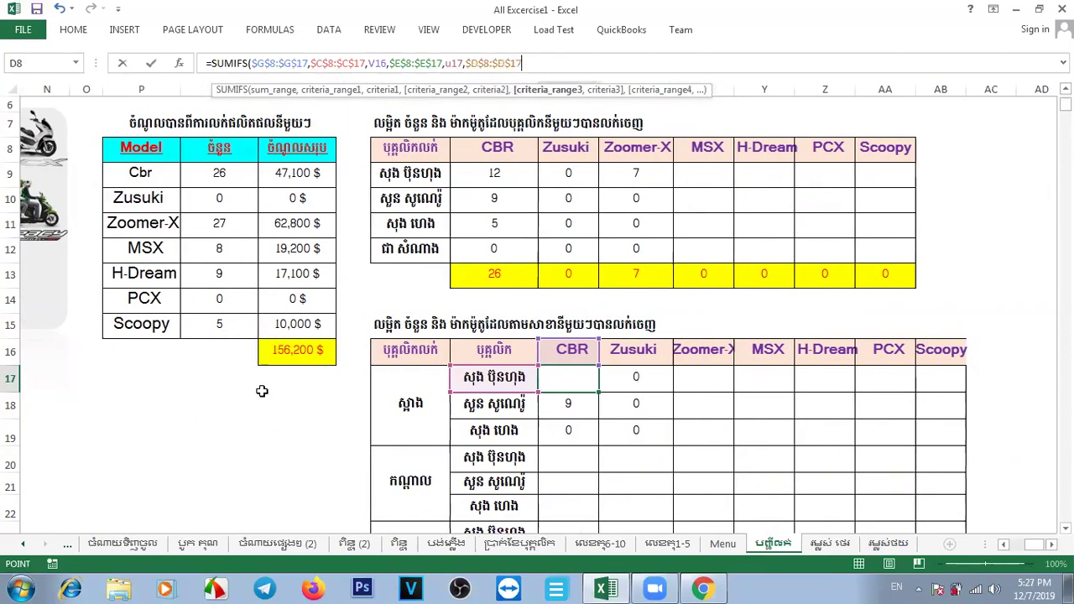
text(,)
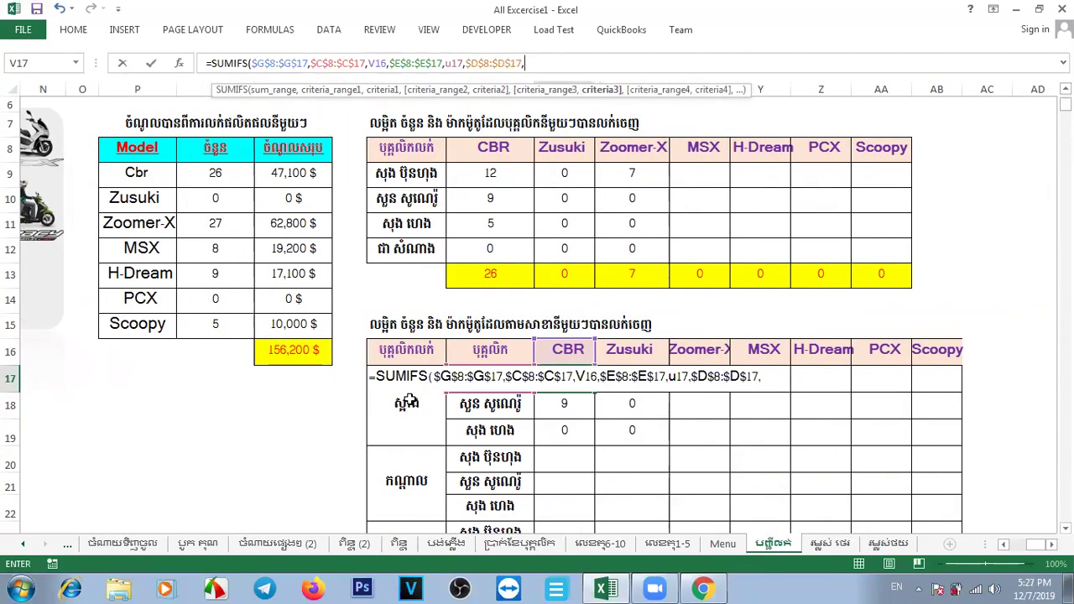
click(409, 429)
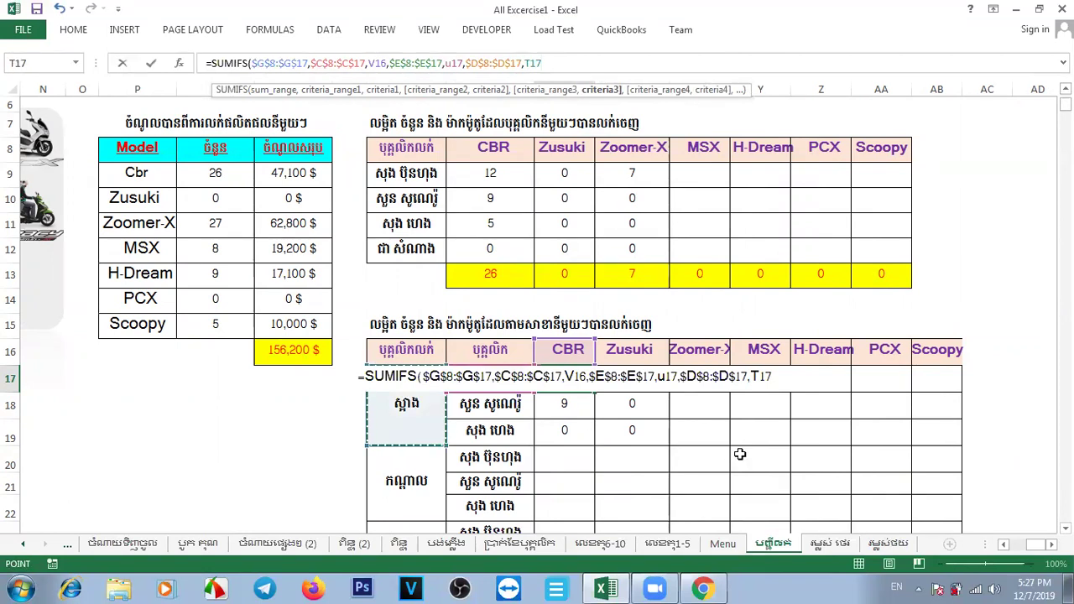
key(Return)
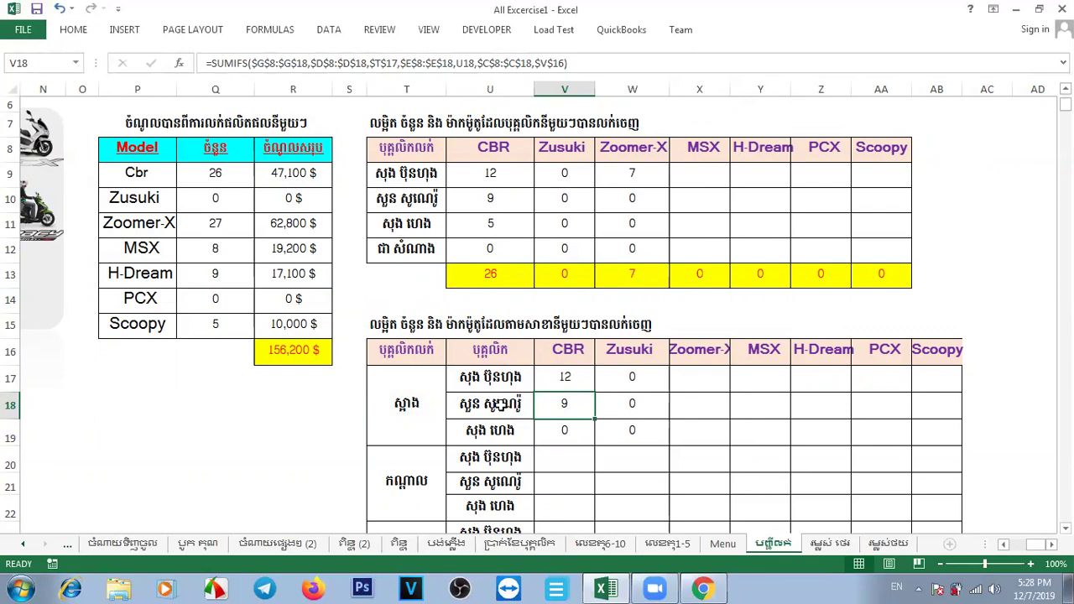
Step: Check the V17 total against the matching CBR sales in rows 8 and 13, comparing branch, salesperson and quantity
click(433, 409)
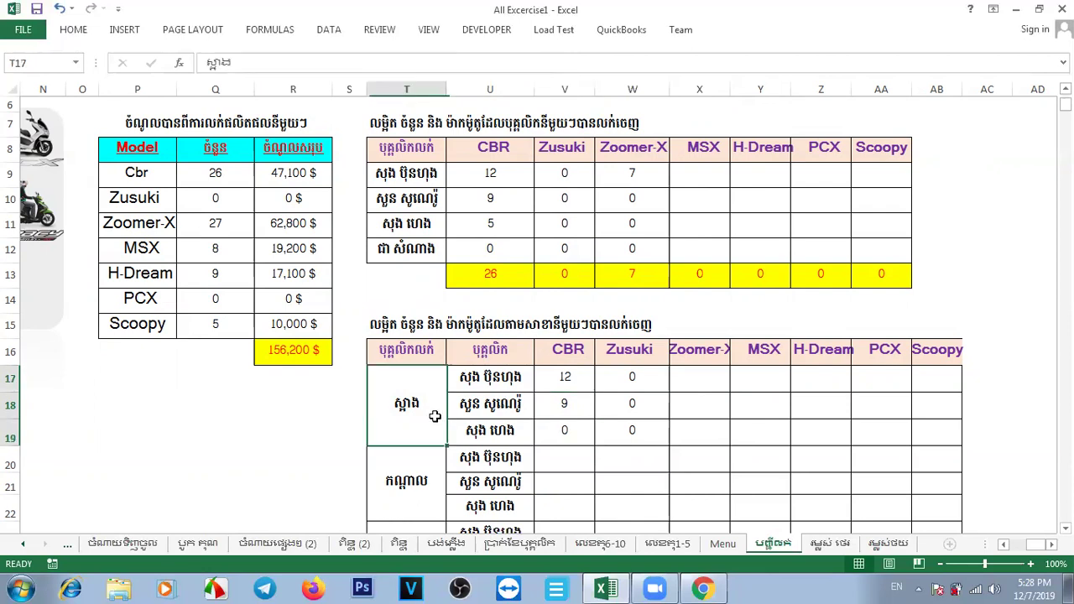
click(566, 380)
drag(1030, 550, 1012, 550)
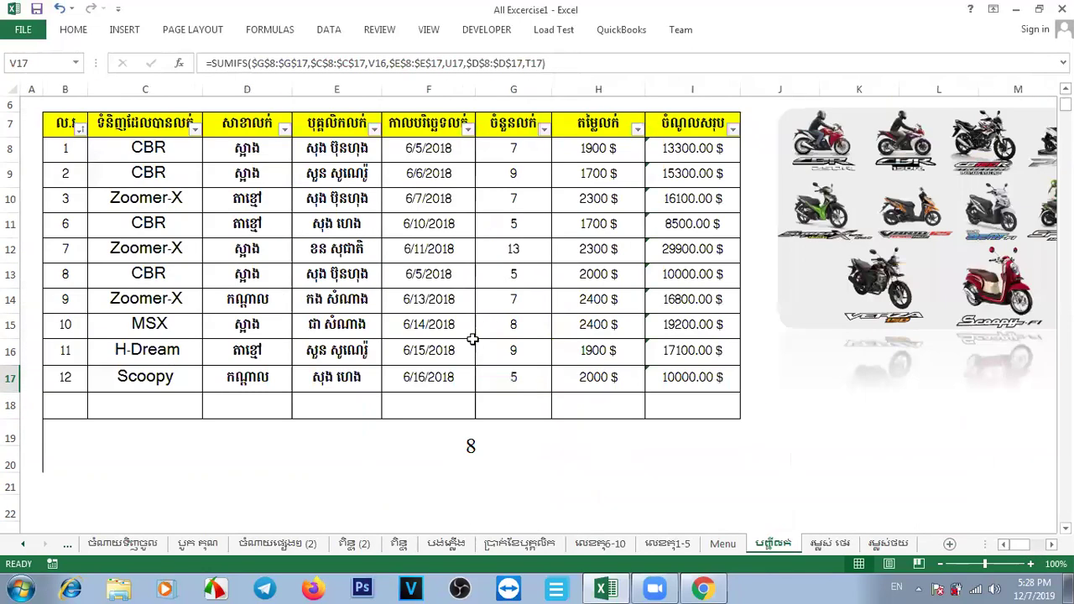
click(254, 274)
click(343, 275)
click(522, 277)
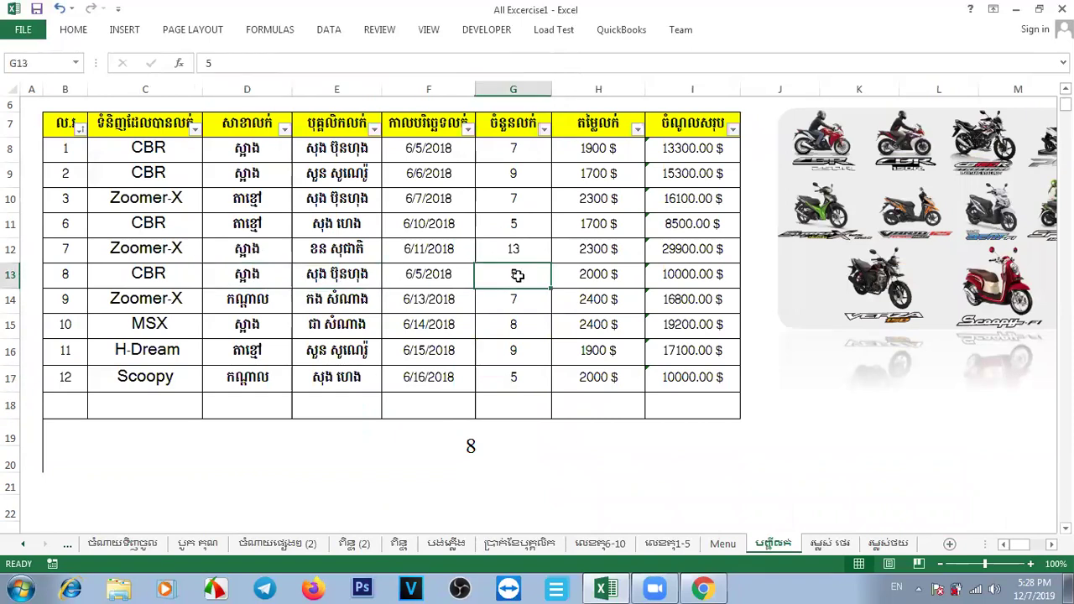
click(168, 144)
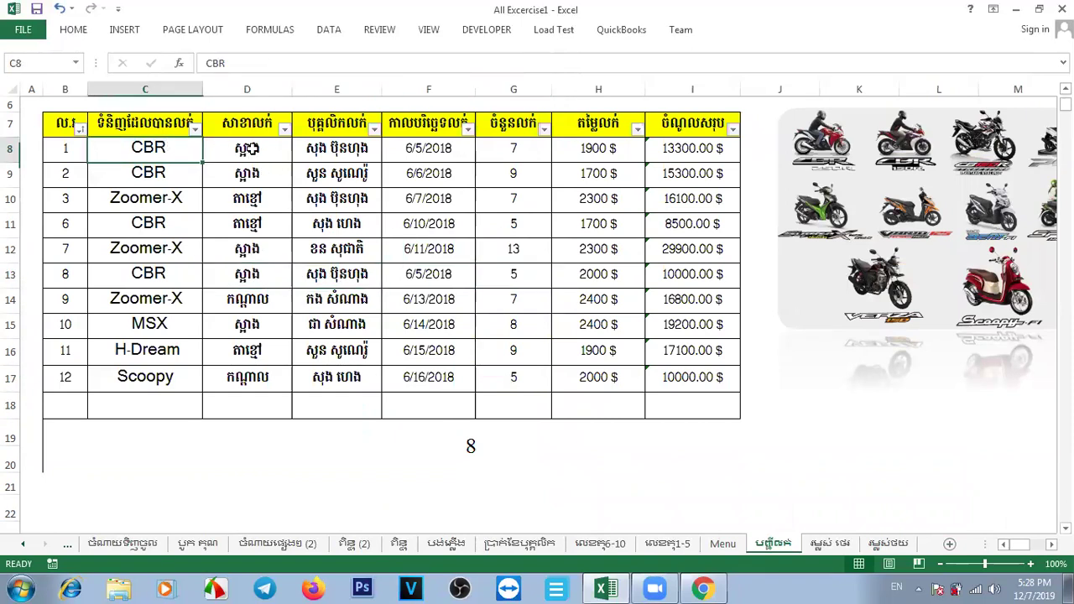
click(336, 150)
click(507, 149)
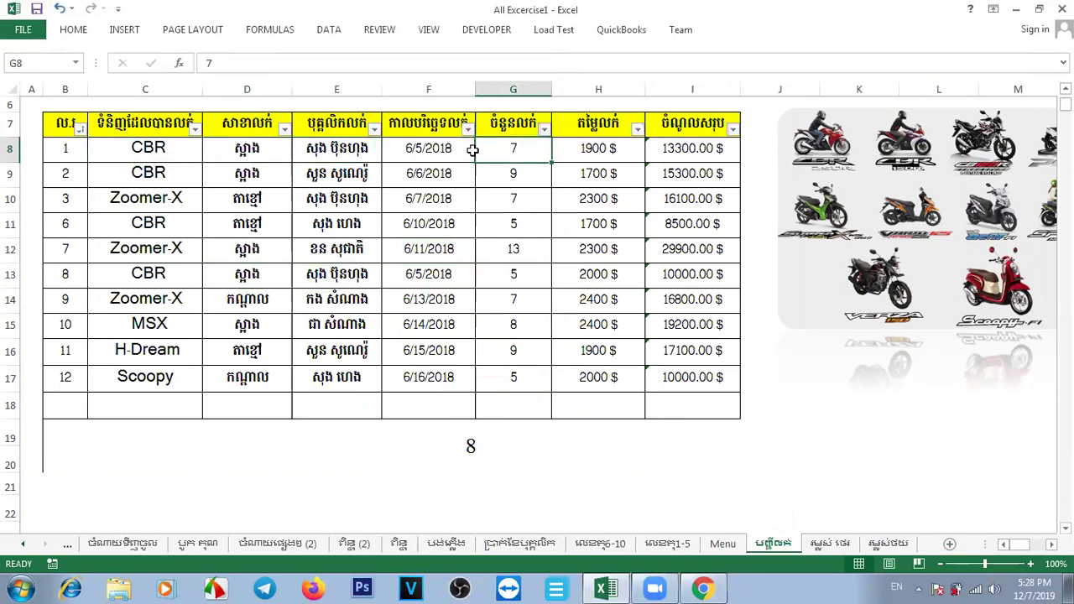
click(252, 149)
click(243, 277)
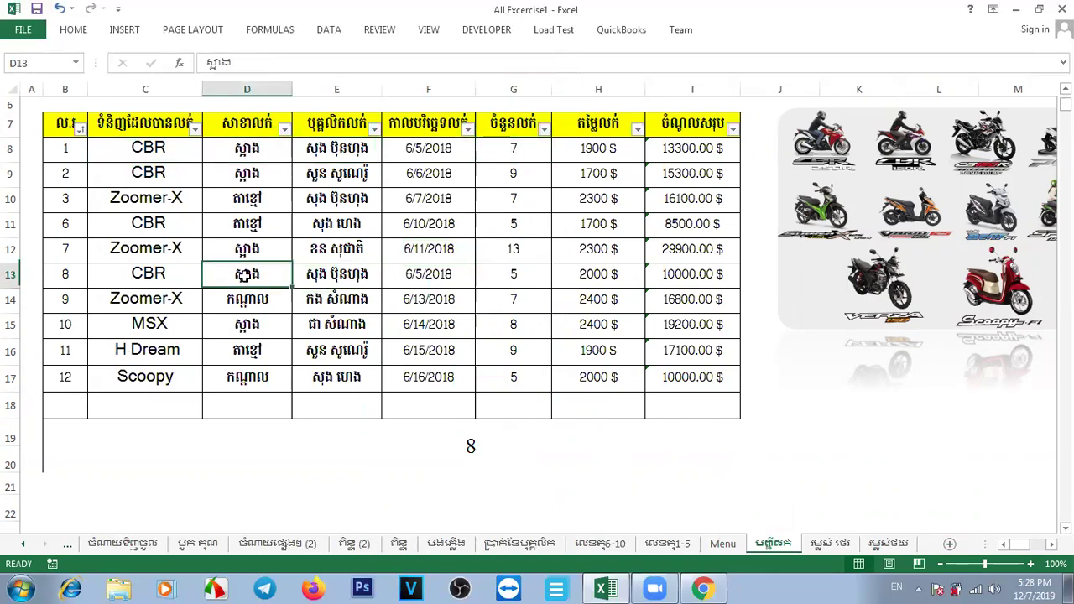
drag(1020, 547, 1043, 554)
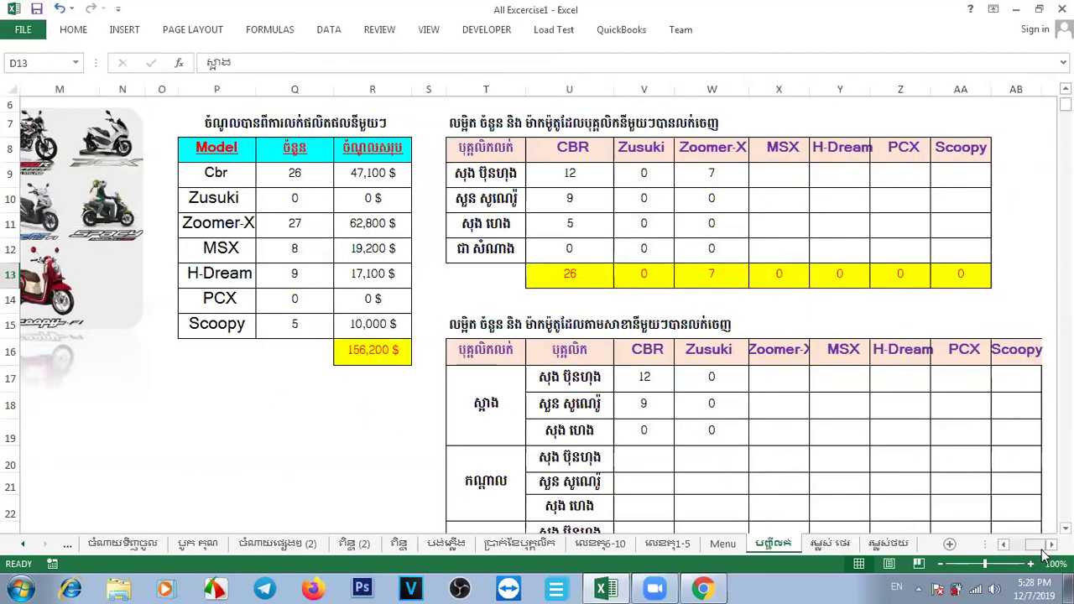
click(577, 246)
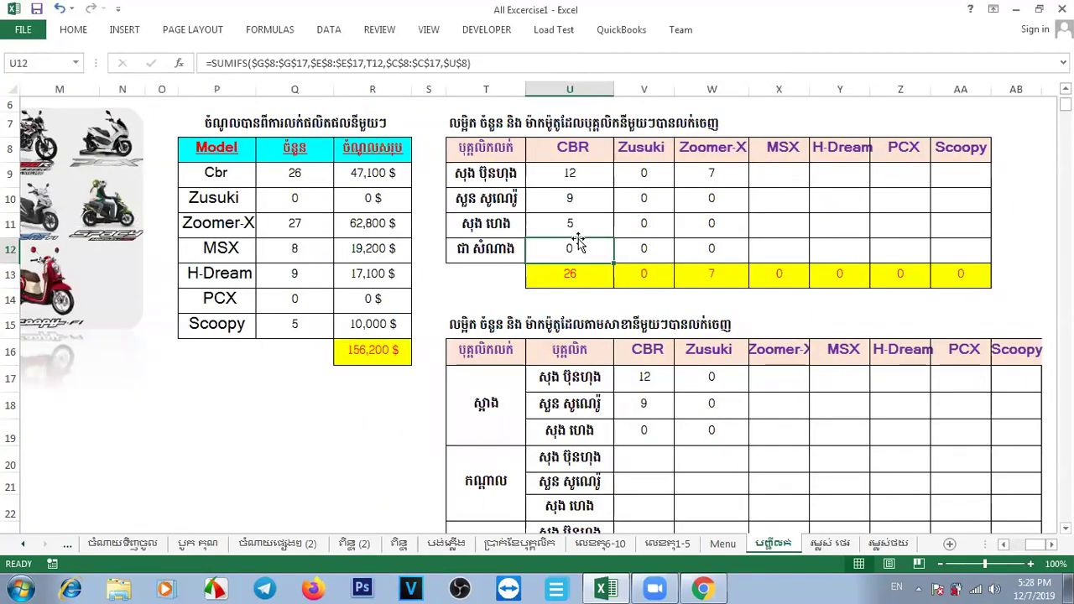
click(794, 400)
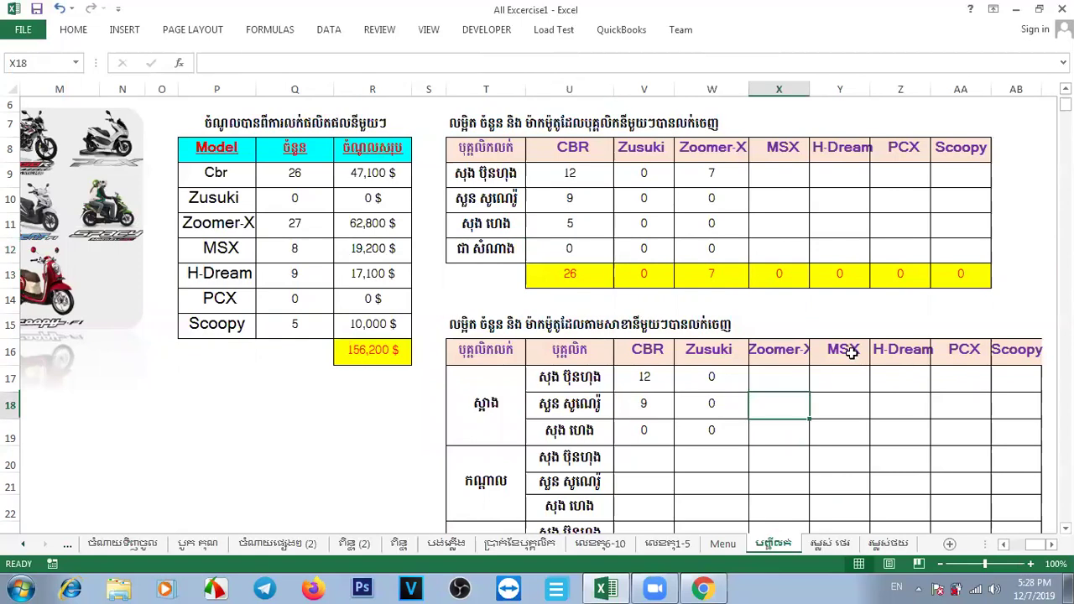
scroll(852, 353, down, 4)
scroll(679, 466, up, 1)
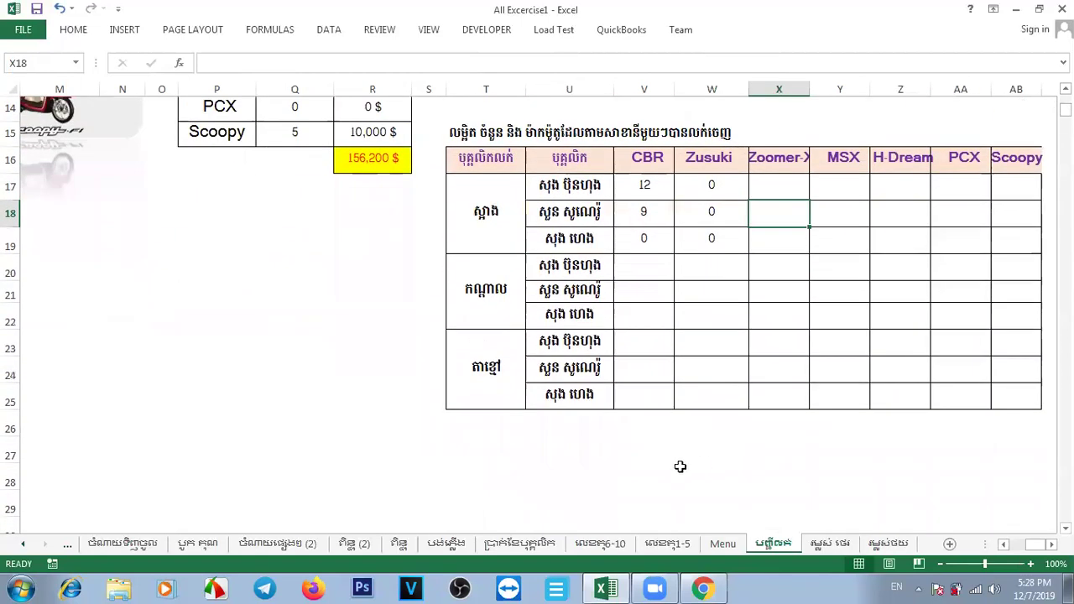
click(663, 470)
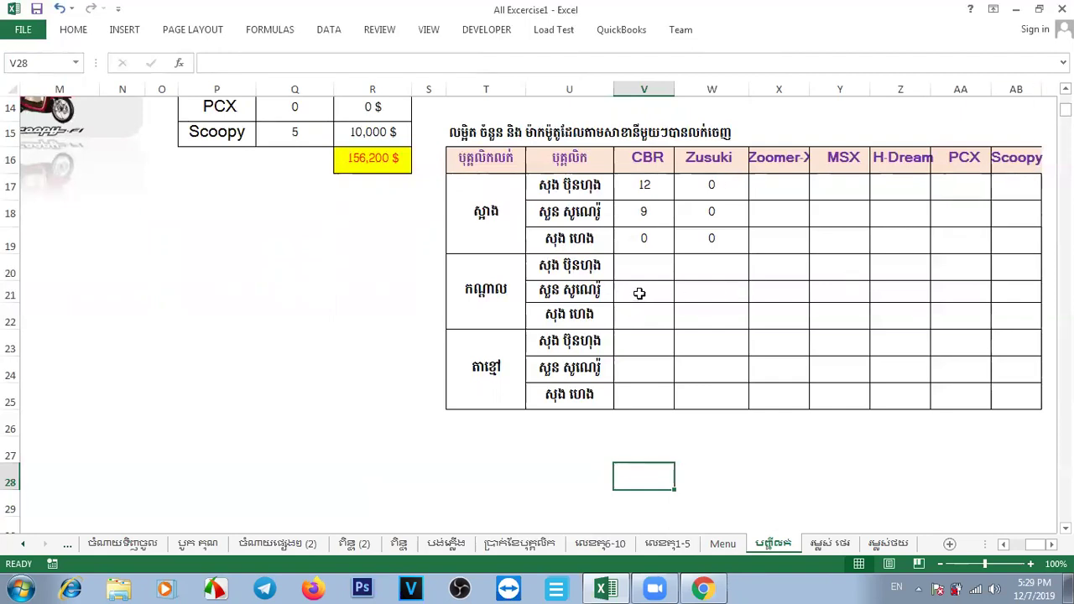
click(646, 342)
text(=)
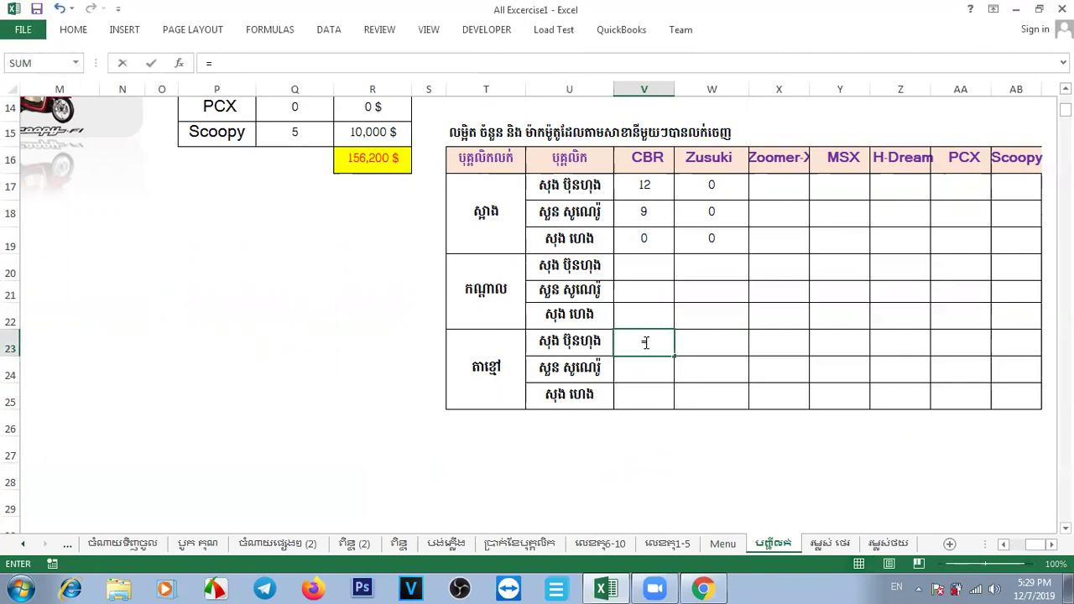
key(Escape)
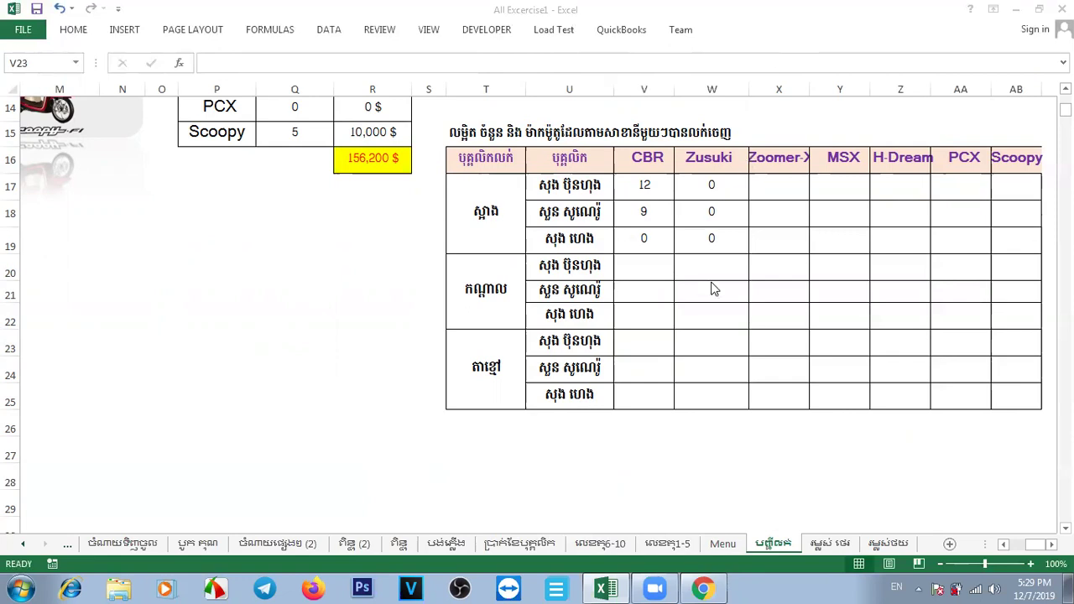
Step: Start a SUMIFS formula in V23, the CBR cell of the first salesperson in the third branch
click(638, 342)
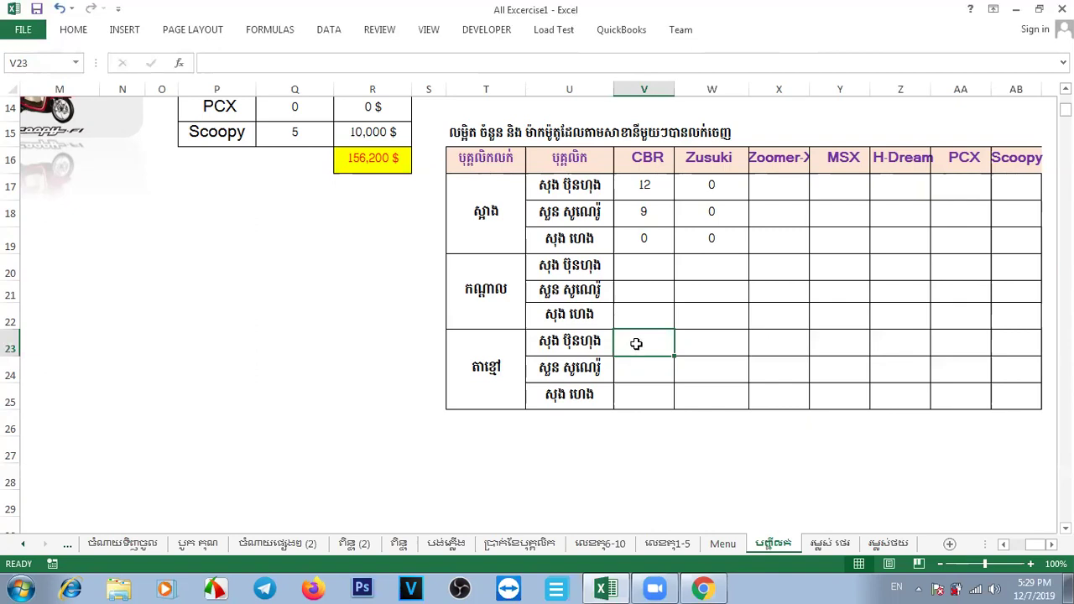
text(=)
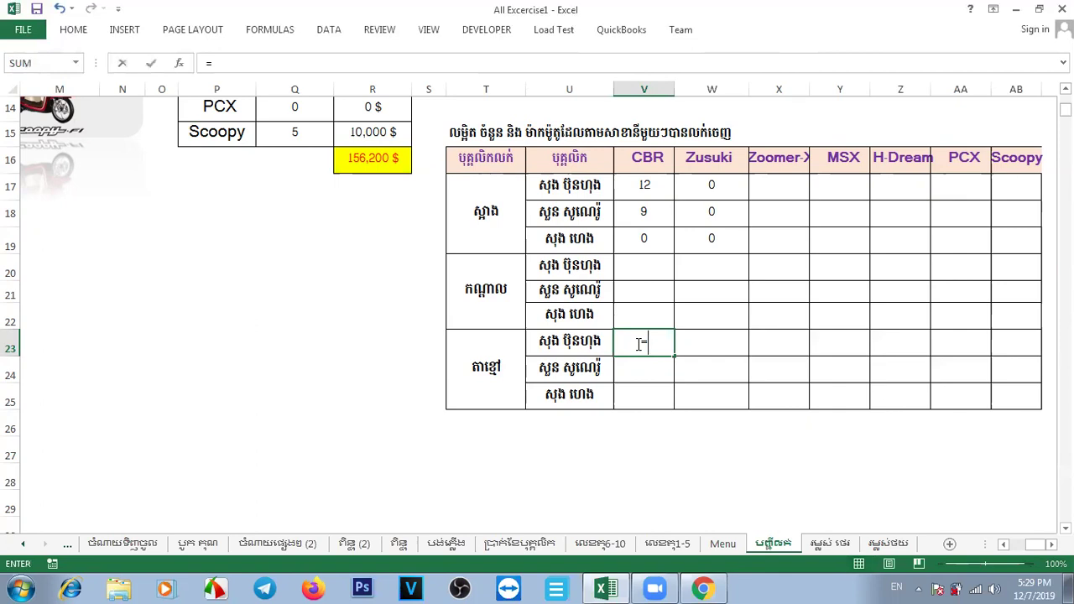
text(sum)
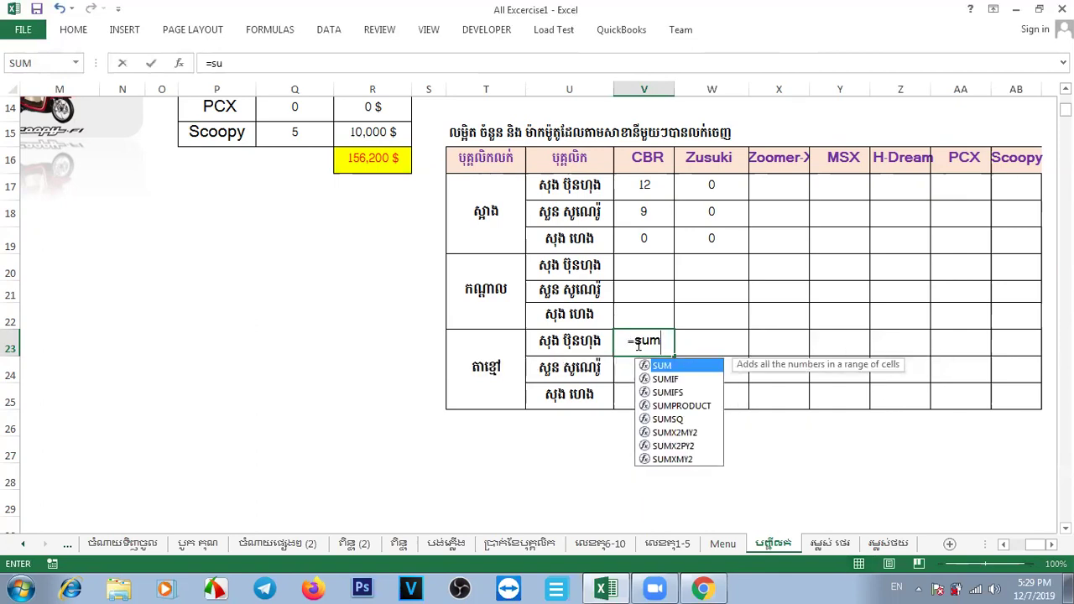
text(f)
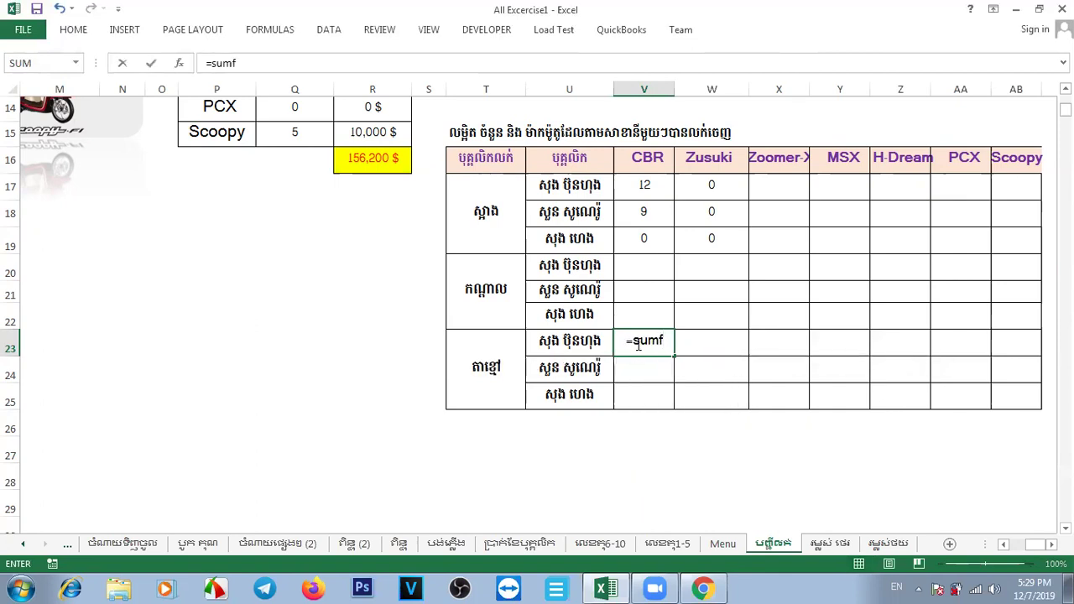
key(BackSpace)
text(if)
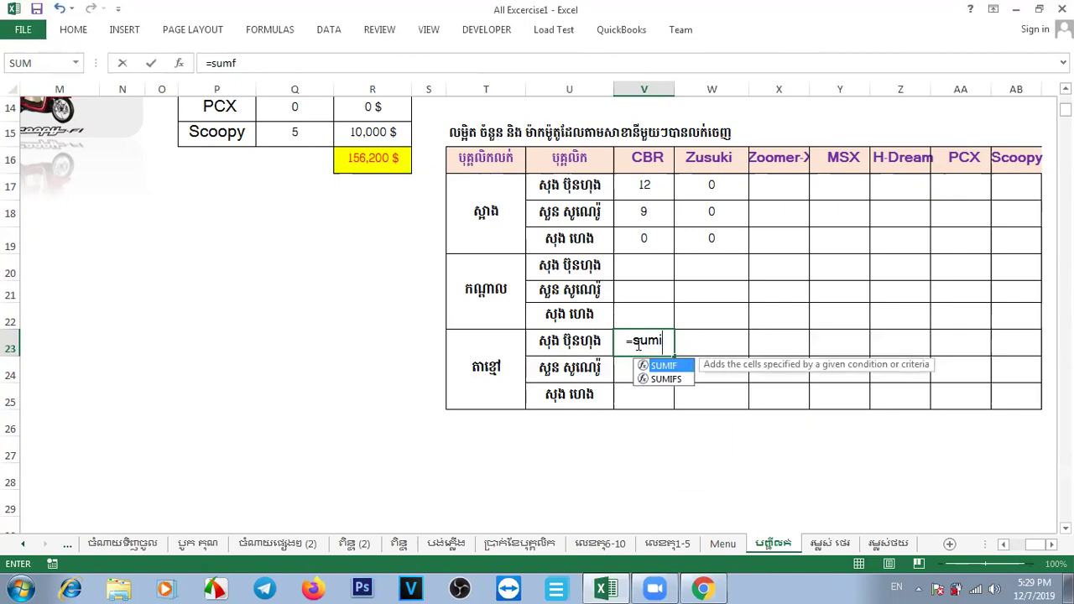
text(s)
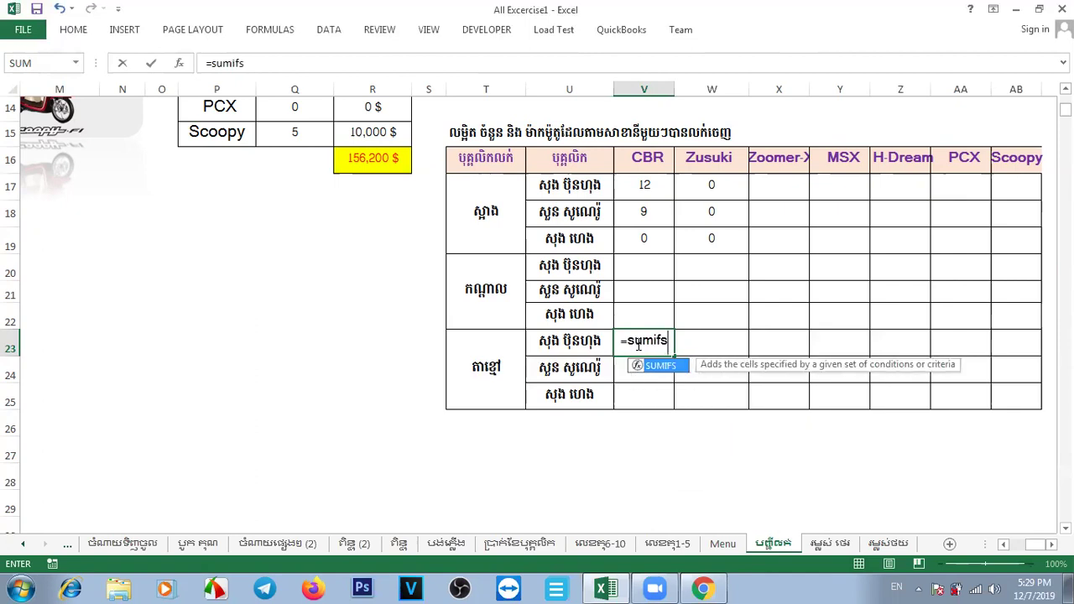
key(Tab)
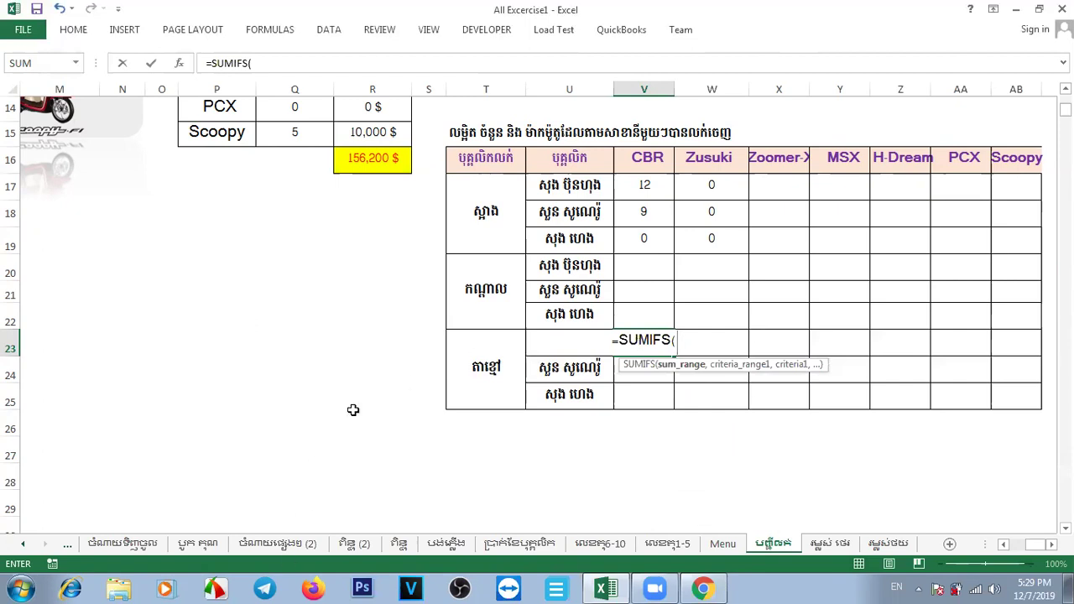
drag(170, 243, 270, 239)
key(BackSpace)
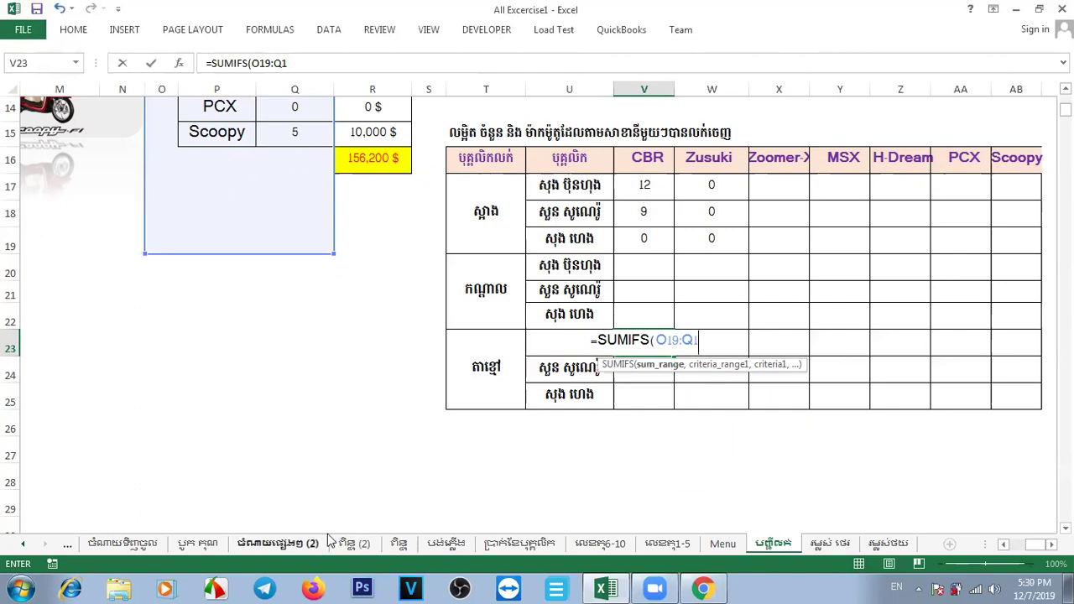
click(703, 345)
key(BackSpace)
key(BackSpace)
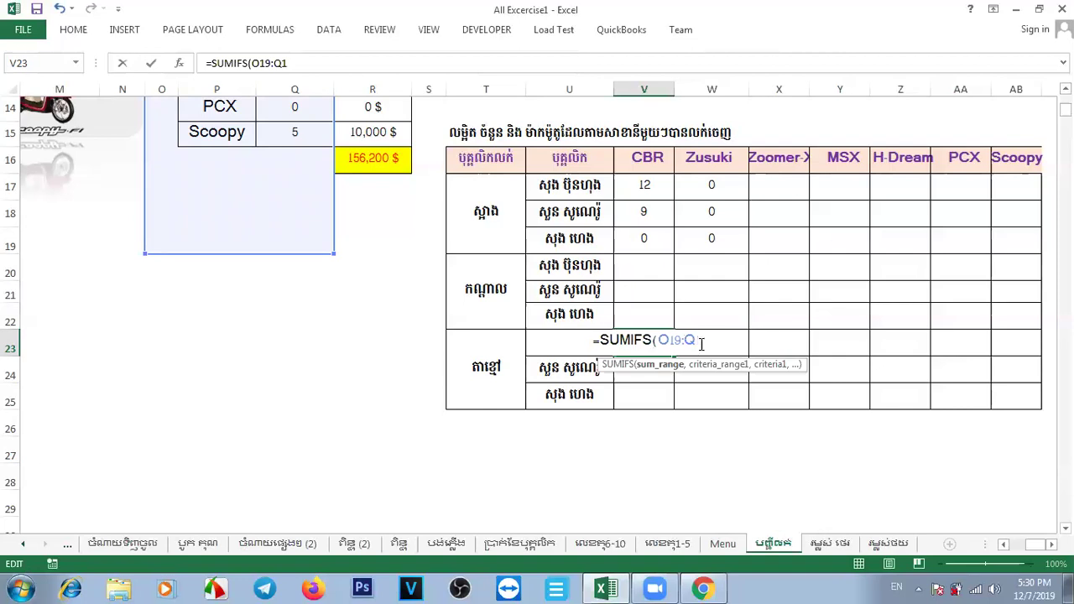
key(BackSpace)
key(BackSpace)
key(BackSpace)
key(BackSpace)
key(BackSpace)
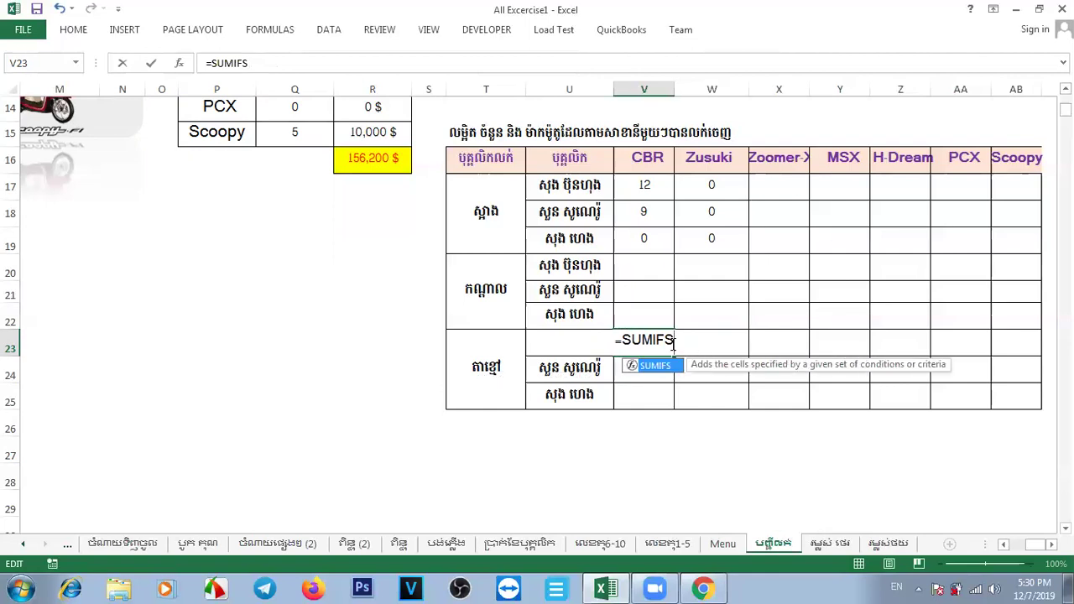
text(()
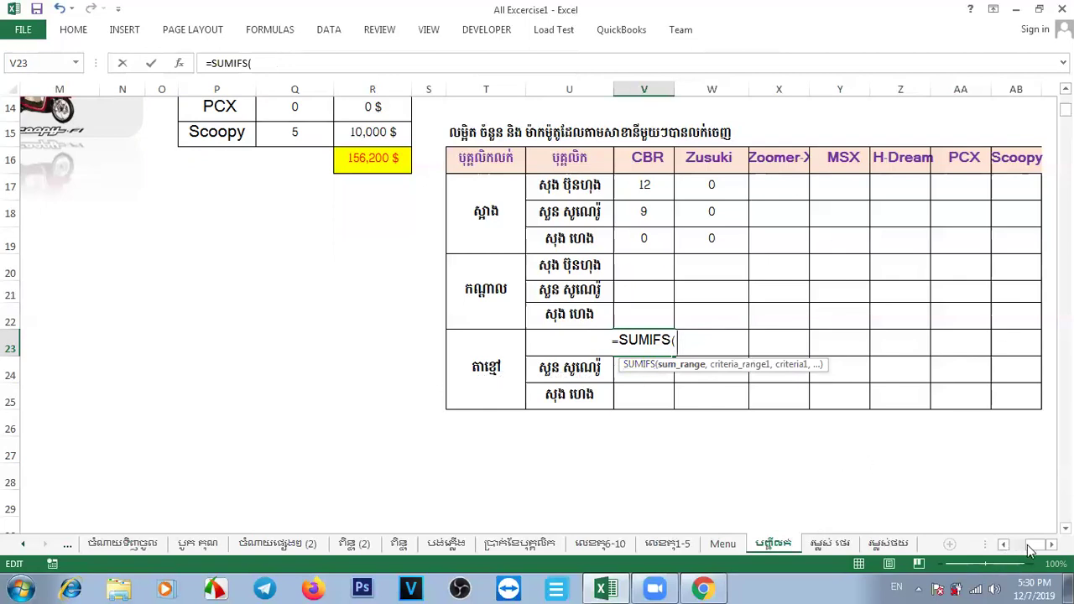
Step: Set the quantity column $G$8:$G$17 as the absolute sum range of the V23 formula and begin its first criteria range
drag(1033, 547, 1011, 545)
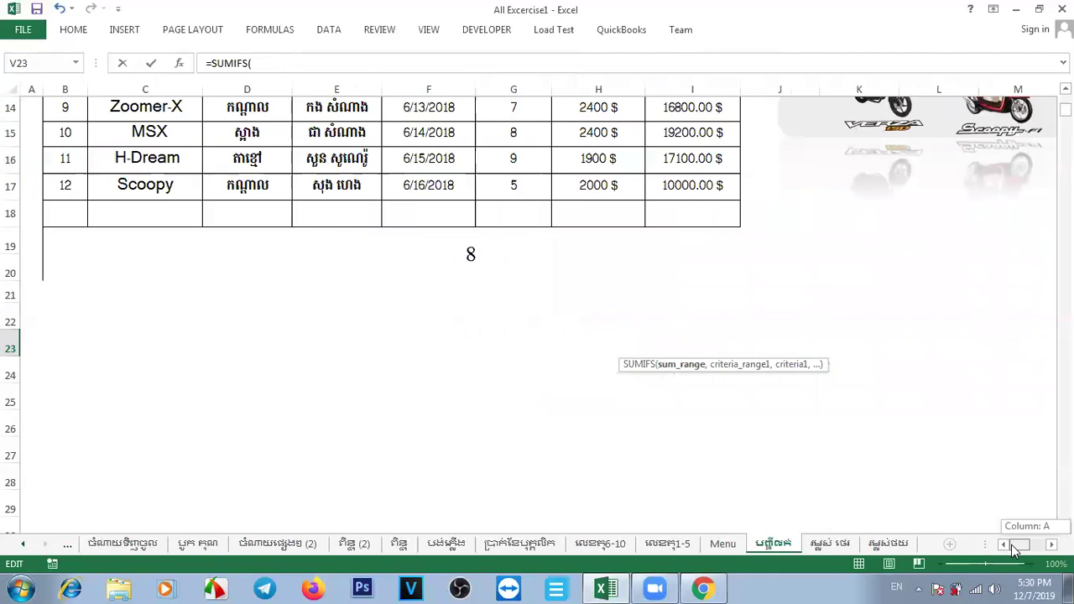
scroll(954, 422, up, 4)
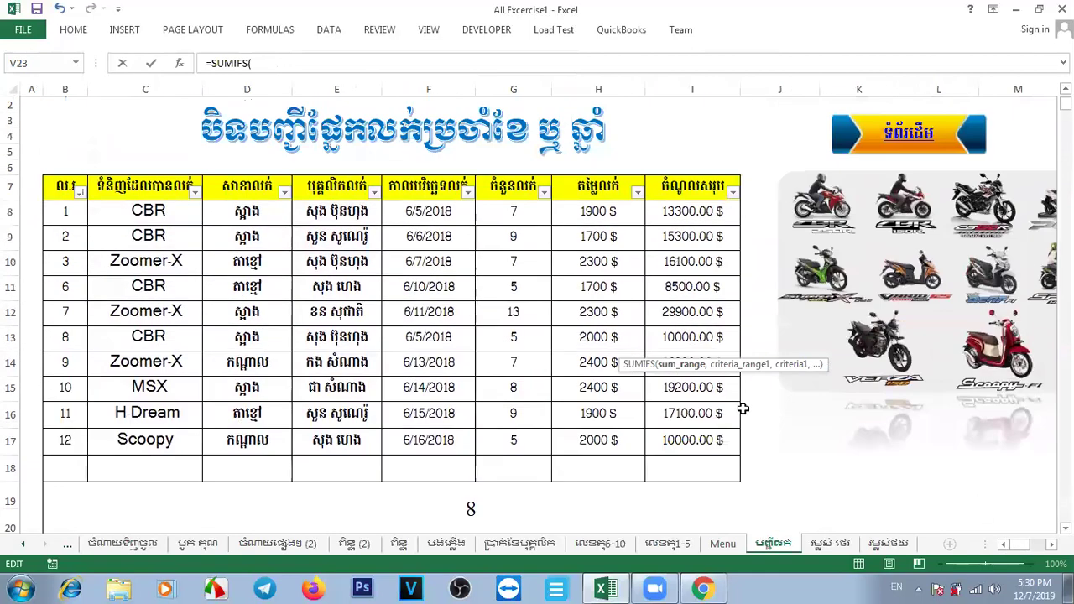
drag(527, 213, 514, 436)
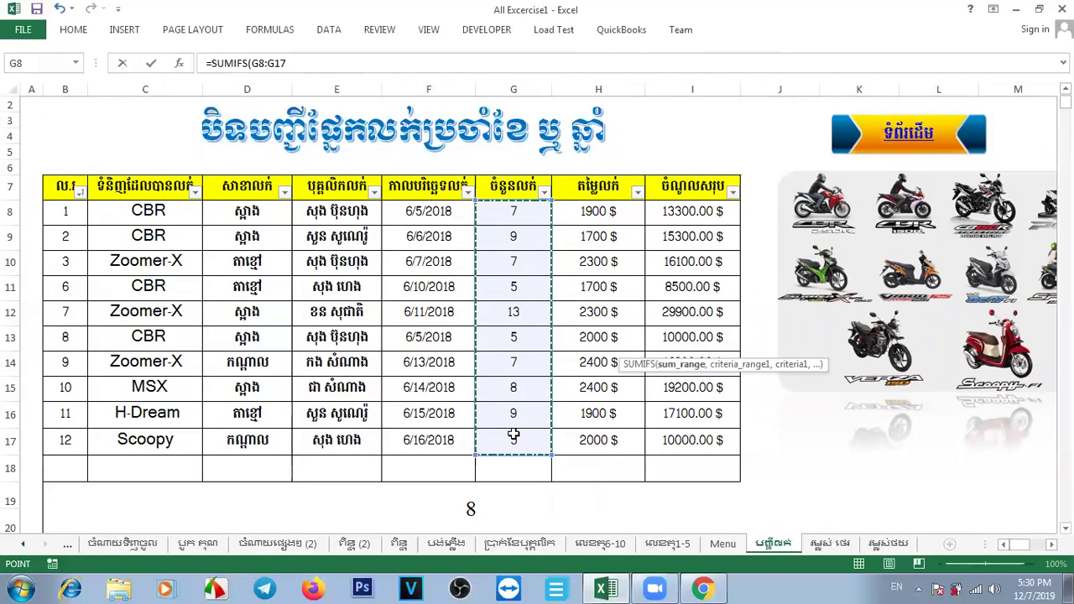
key(F4)
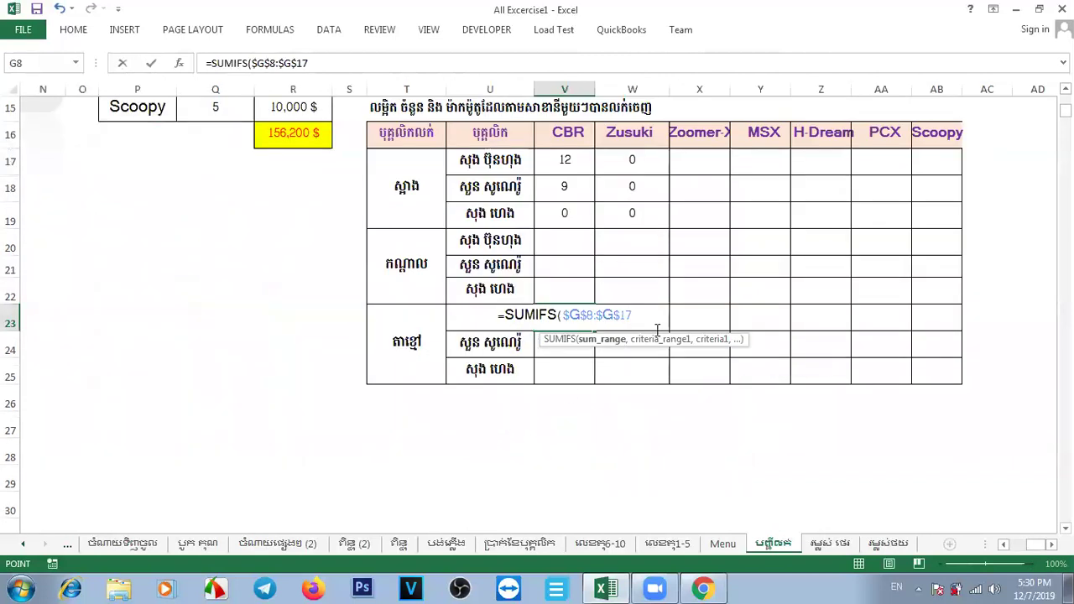
scroll(615, 297, up, 1)
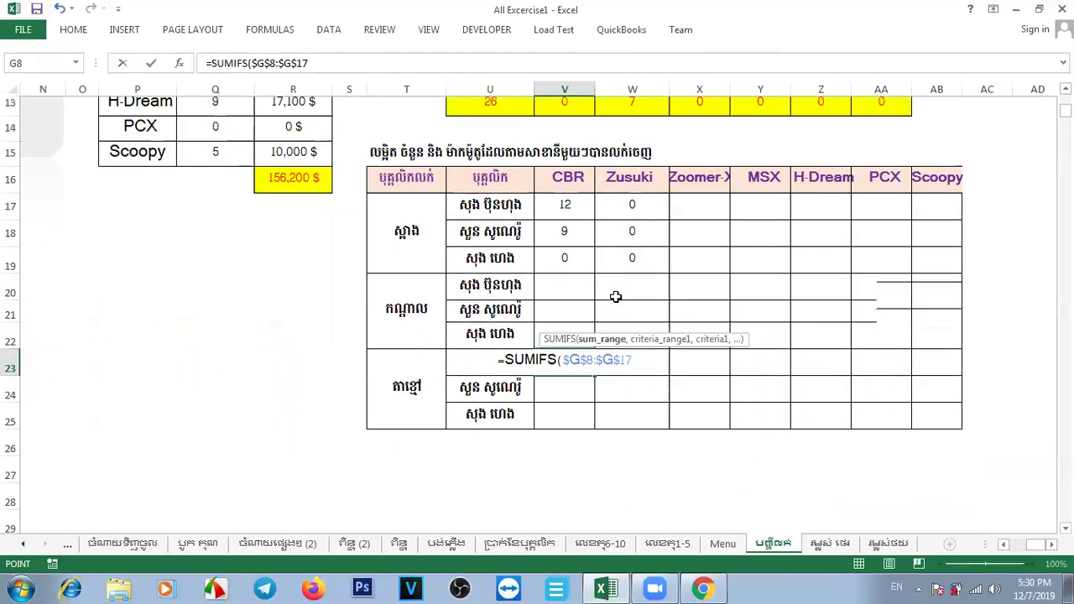
scroll(615, 297, up, 1)
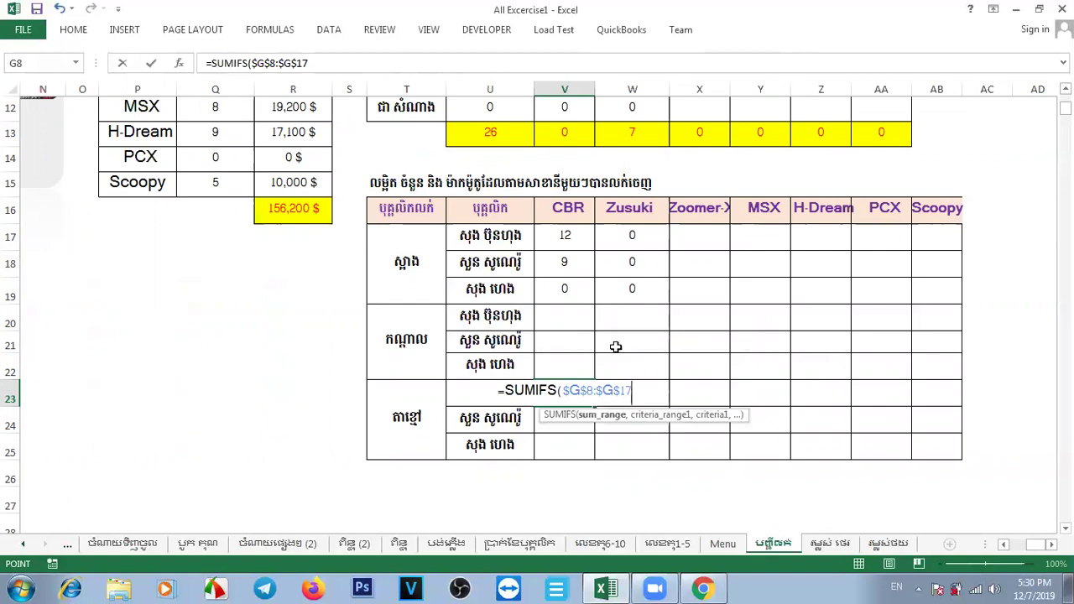
text(,)
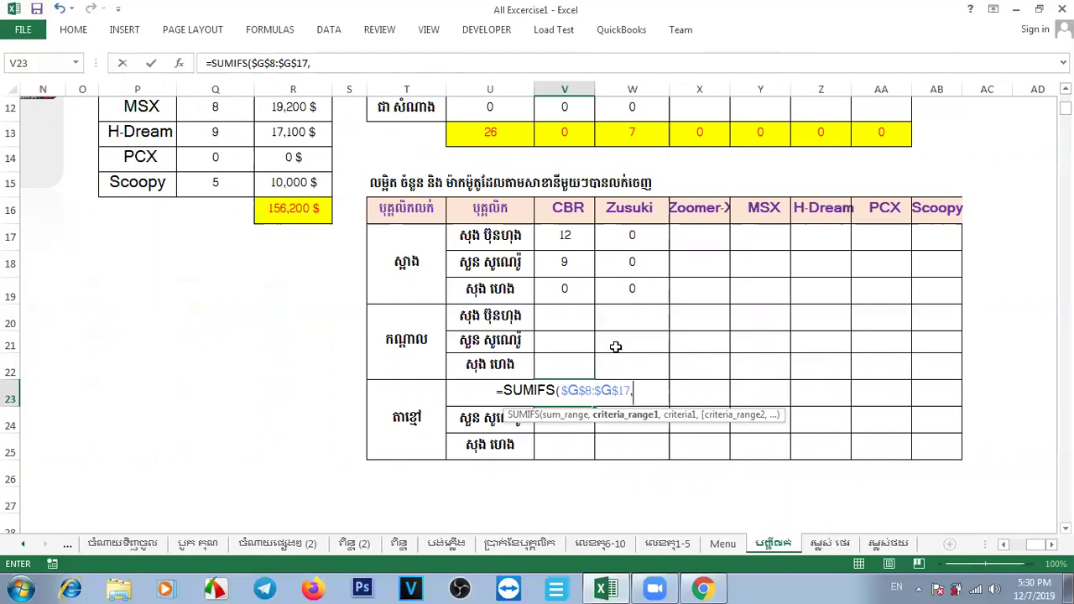
scroll(613, 340, up, 3)
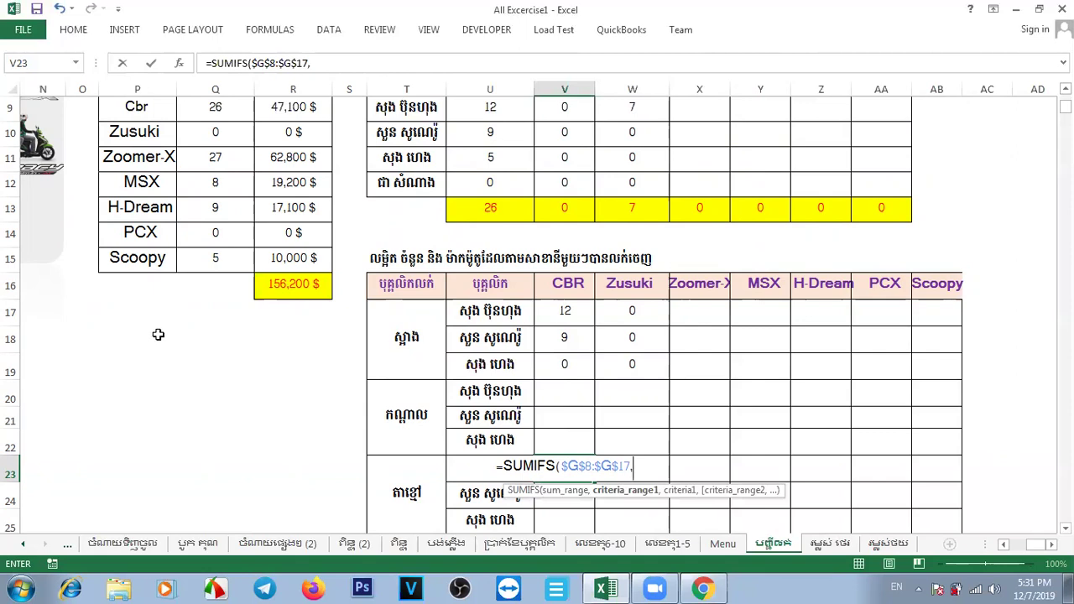
drag(158, 334, 222, 347)
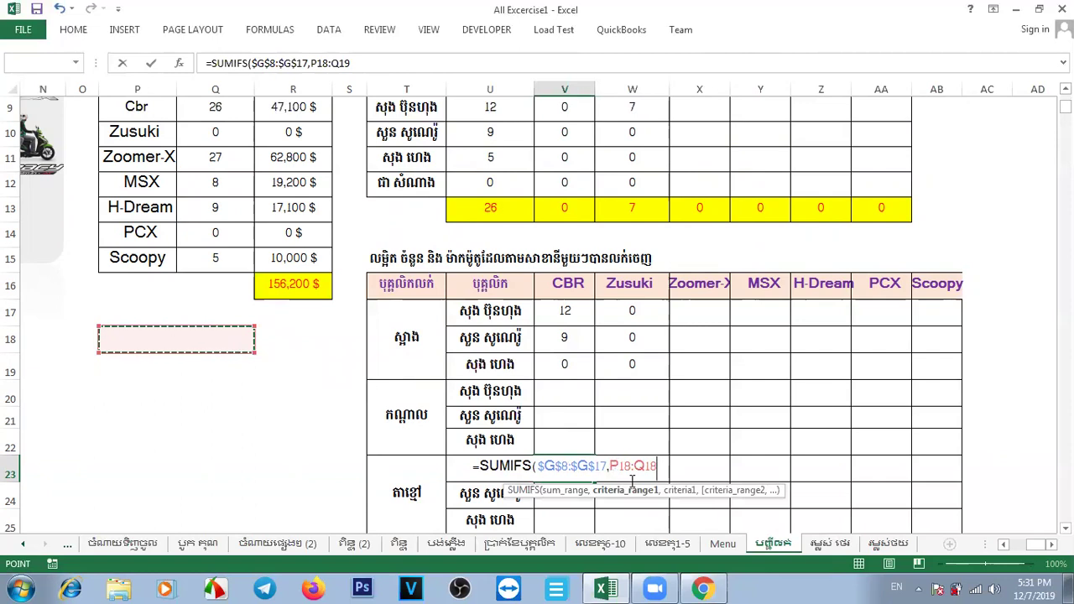
key(BackSpace)
key(BackSpace)
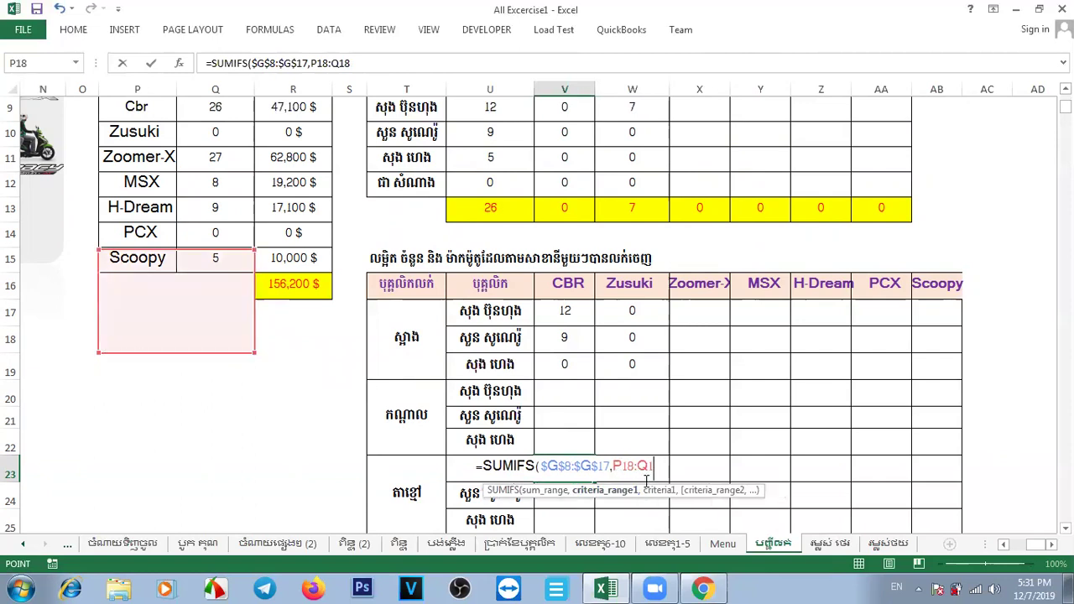
key(BackSpace)
key(BackSpace)
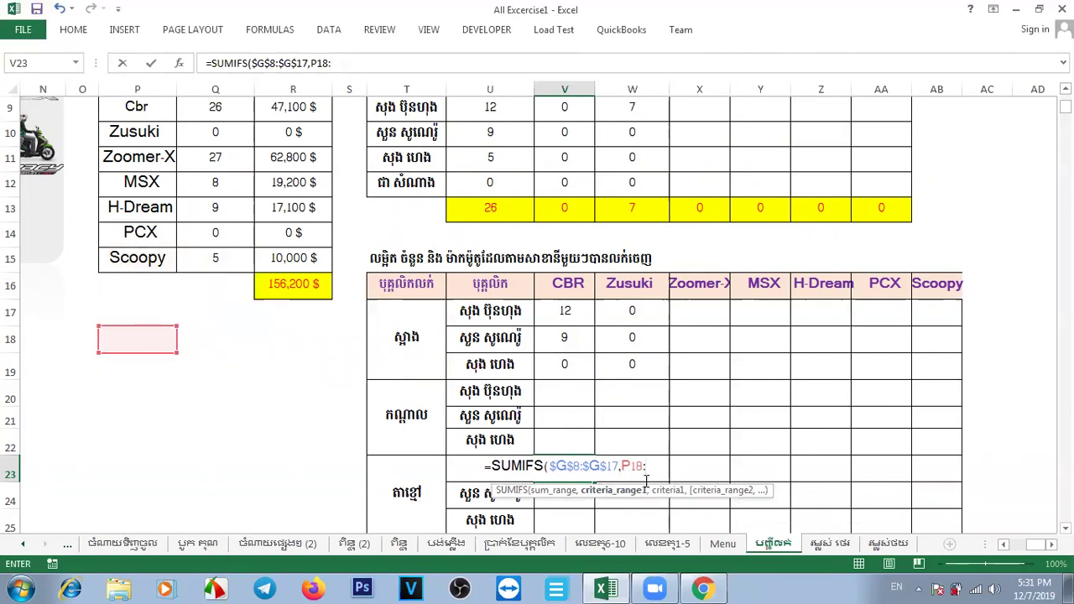
key(BackSpace)
key(BackSpace)
key(BackSpace)
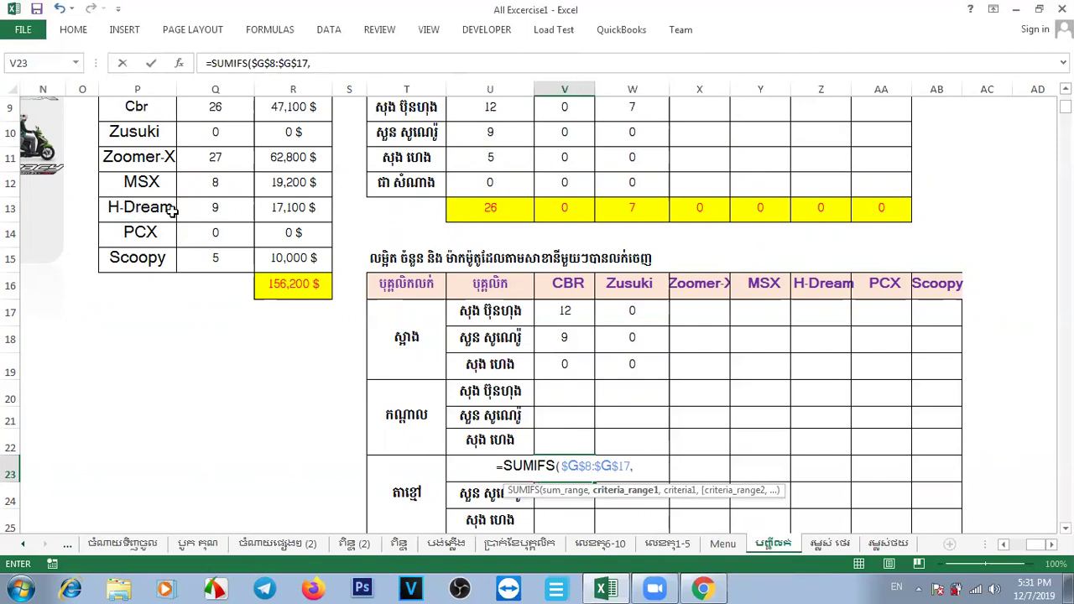
Step: Set the model column $C$8:$C$17 as the absolute first criteria range of the V23 formula
click(1026, 546)
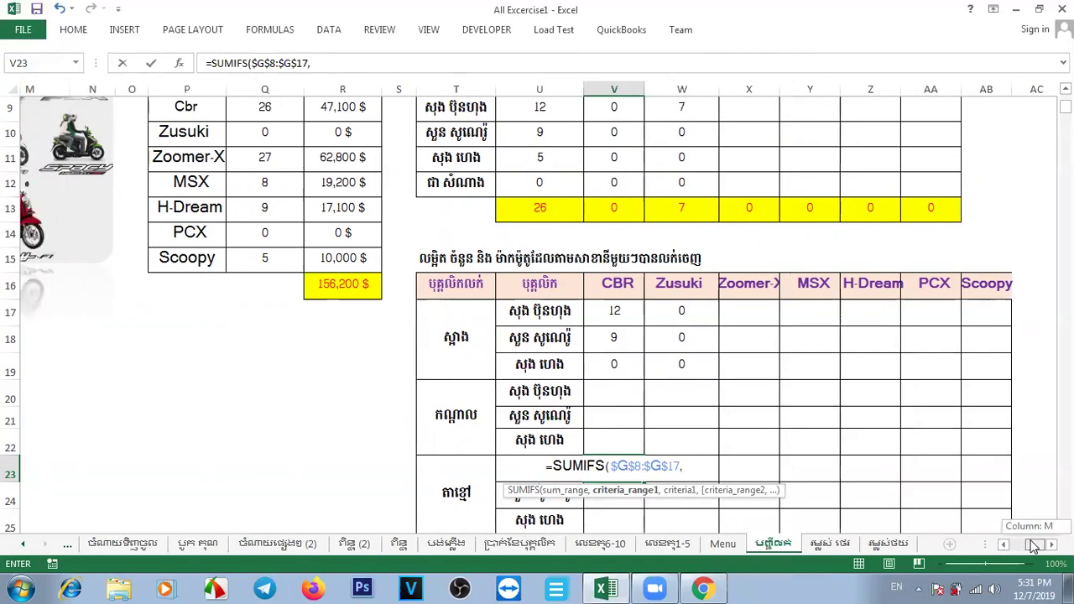
click(1022, 546)
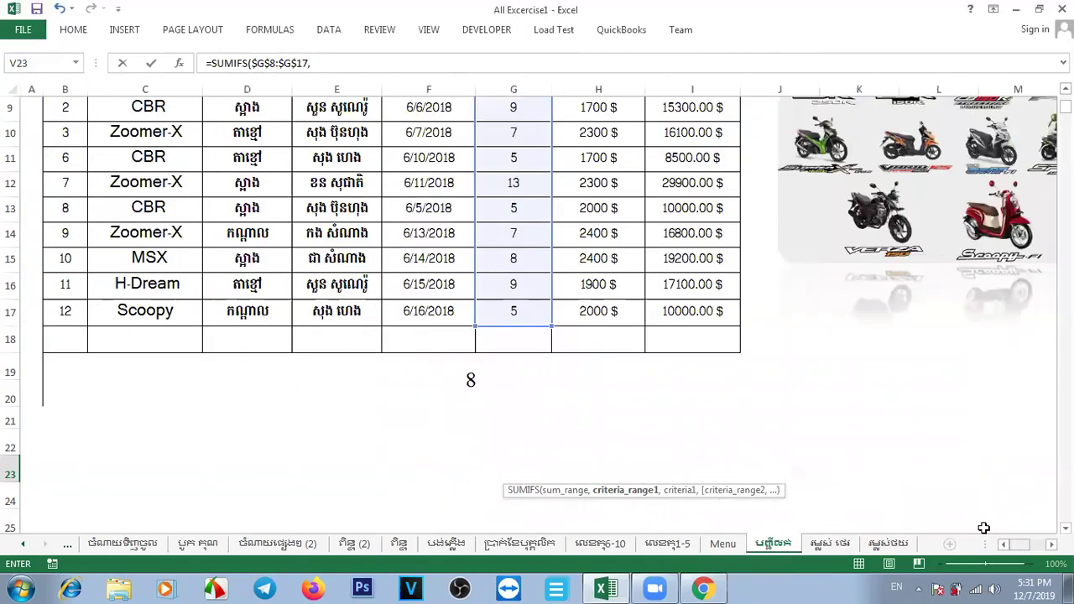
scroll(764, 401, up, 3)
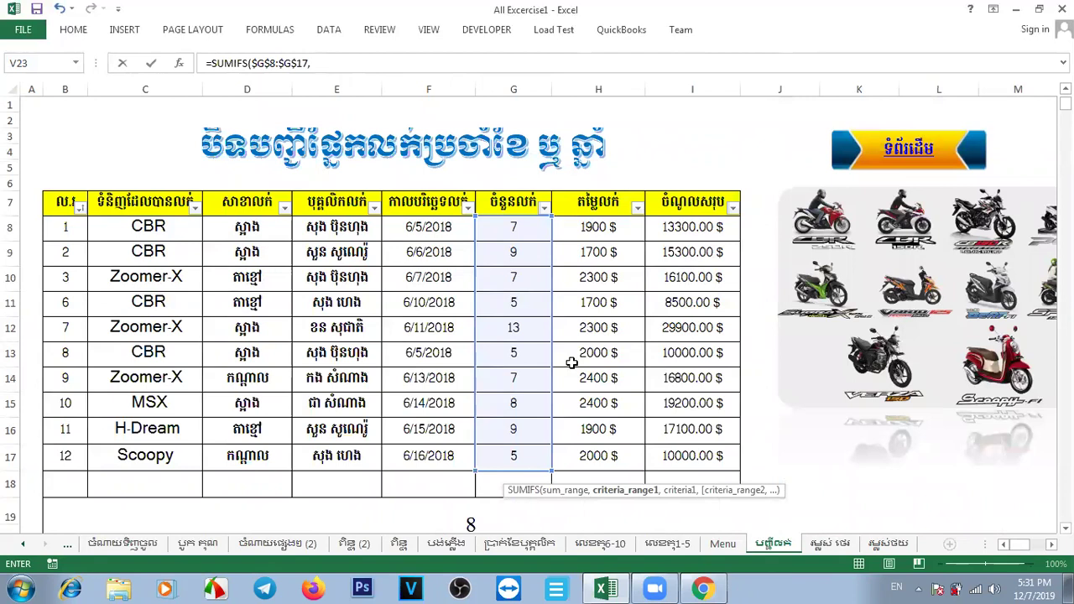
scroll(561, 361, down, 1)
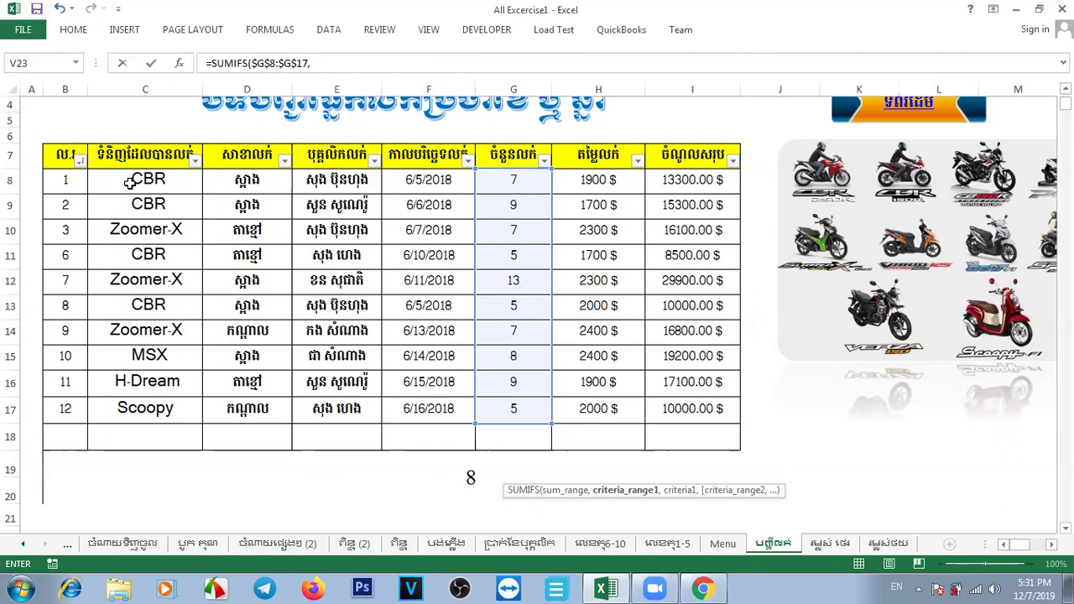
drag(133, 182, 151, 417)
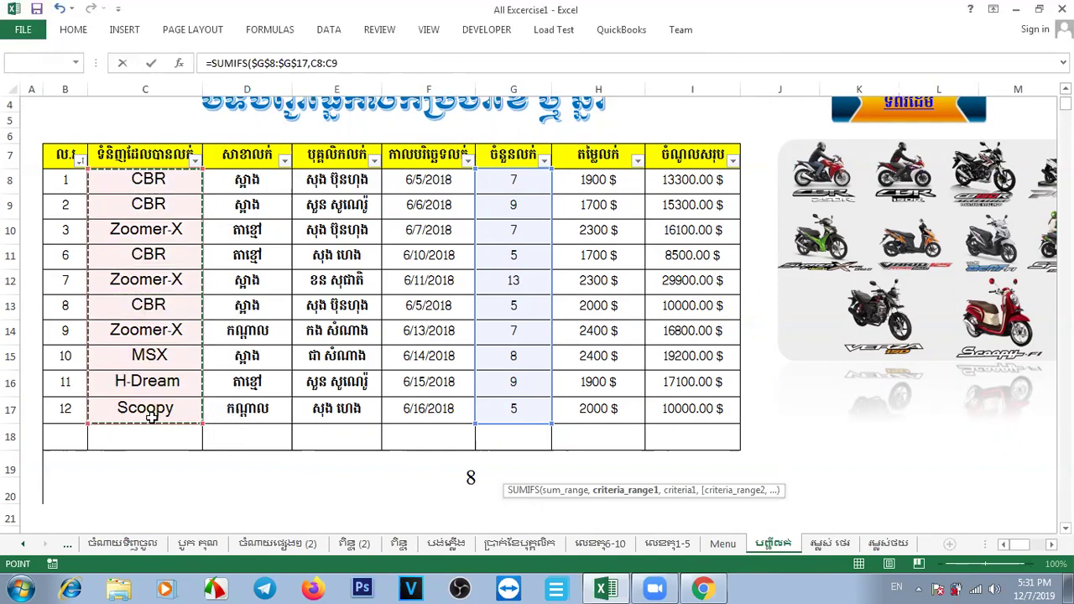
key(F4)
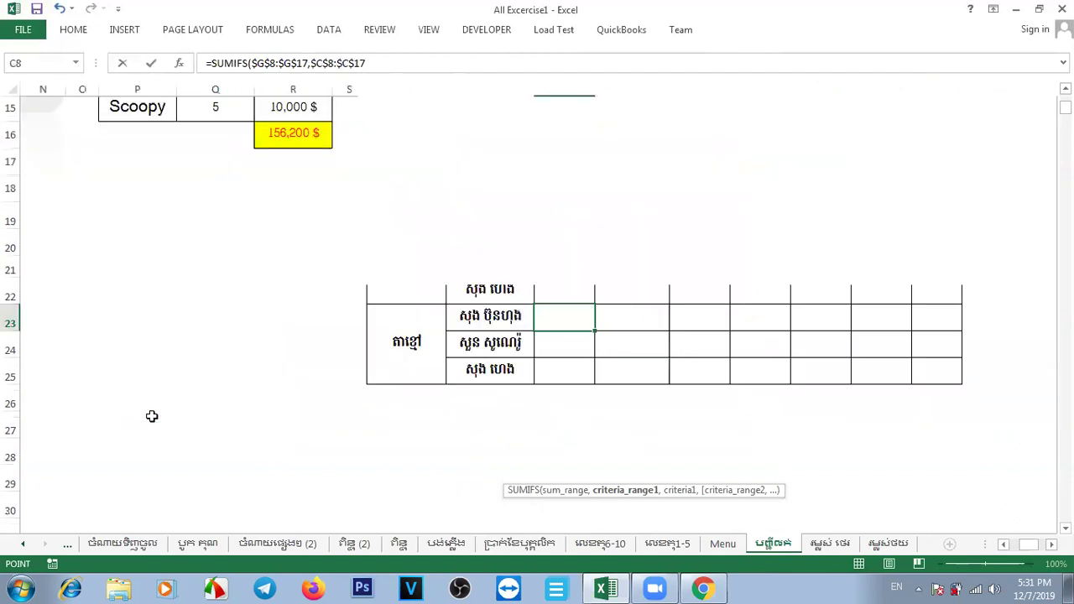
scroll(152, 416, up, 2)
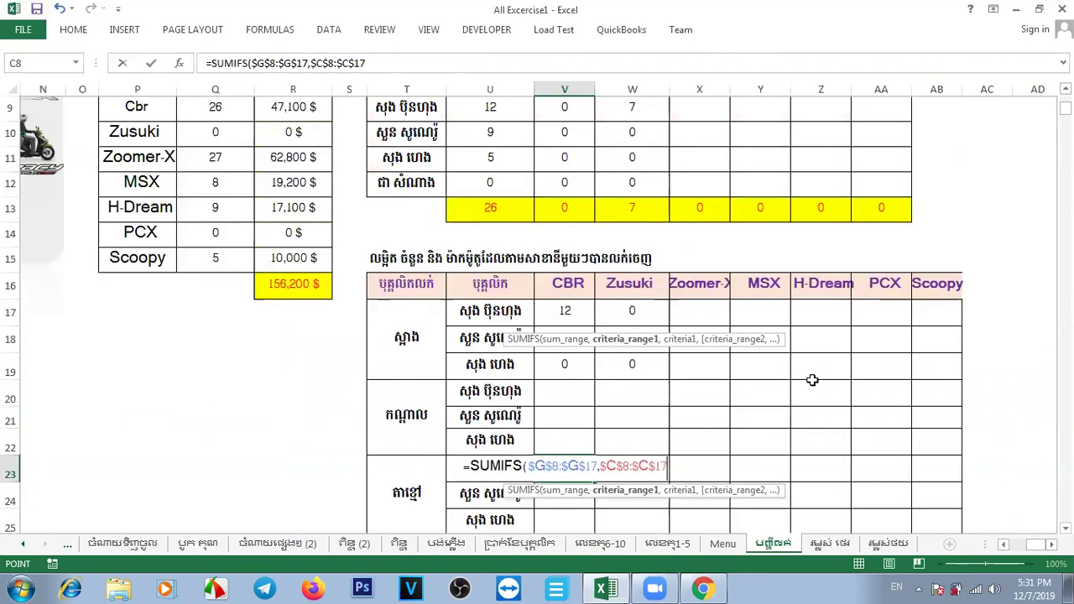
scroll(405, 181, up, 2)
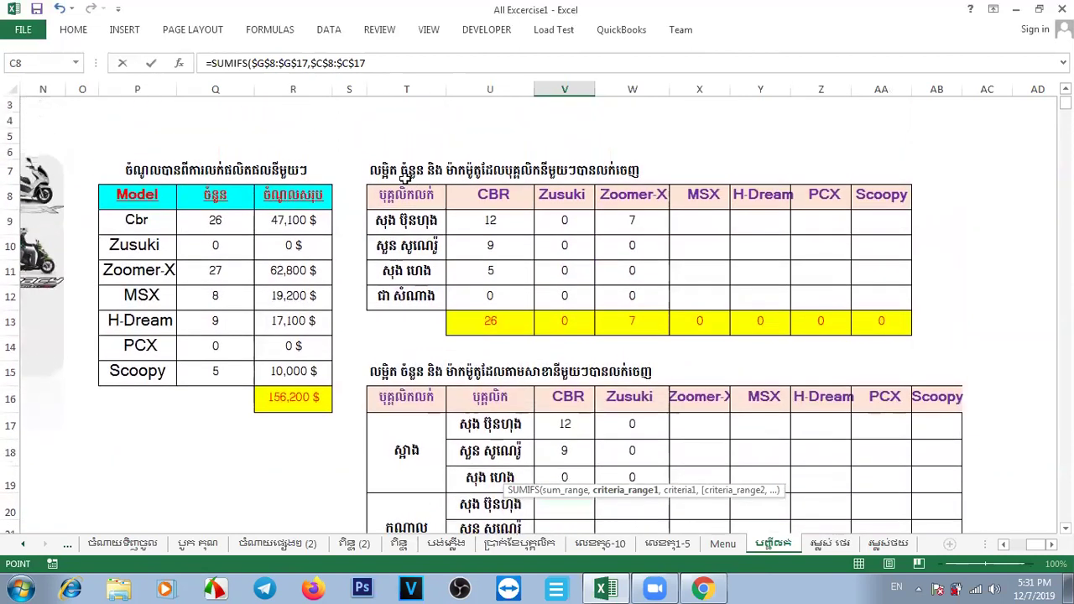
scroll(544, 155, up, 1)
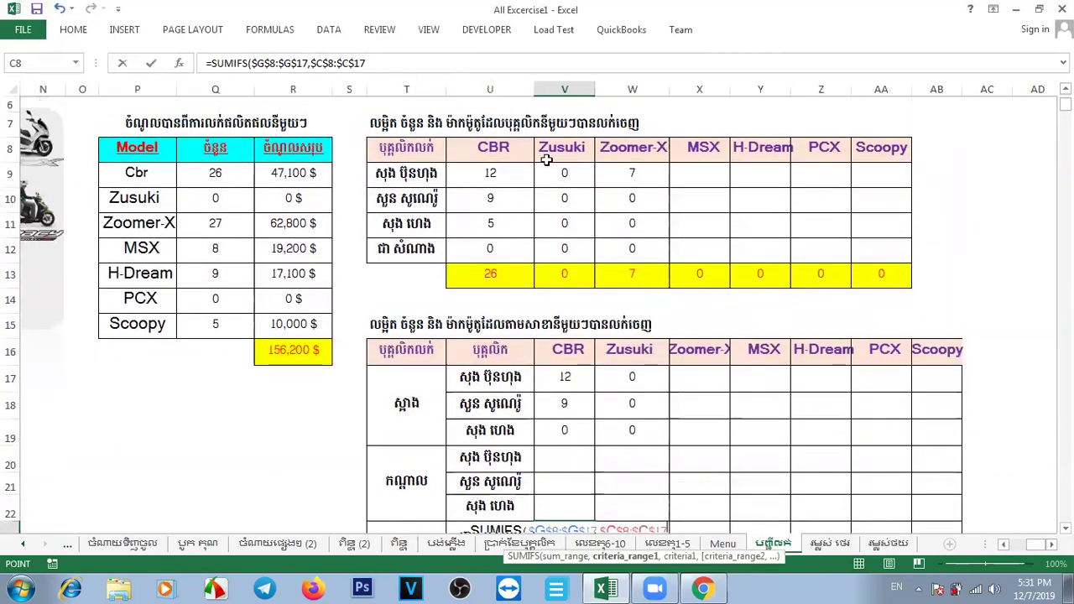
text(,)
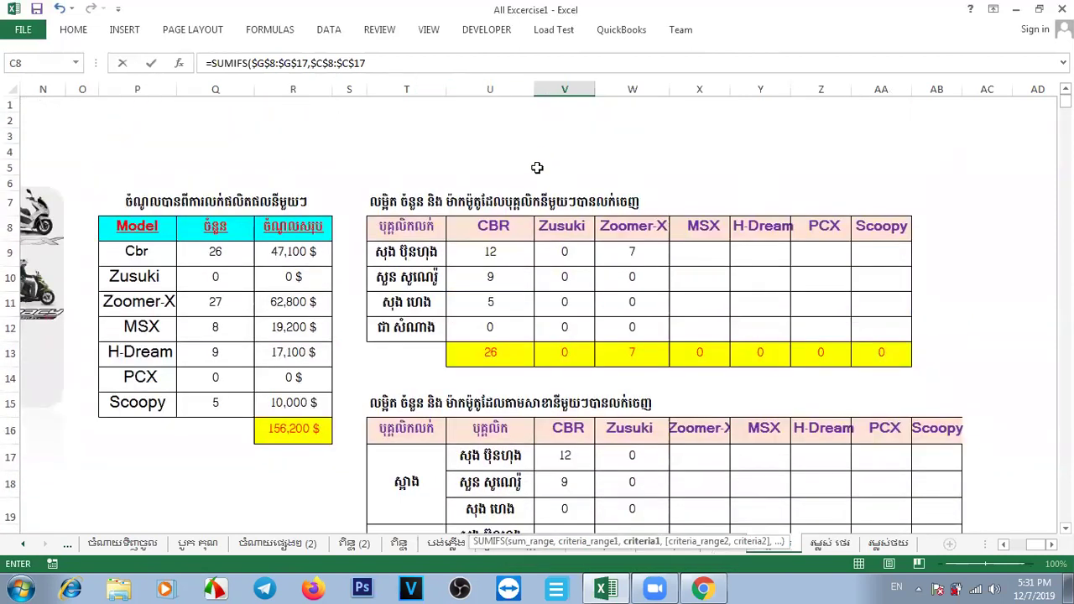
Step: Use the CBR header cell V16 of the branch table as the first criterion of the V23 formula
scroll(539, 169, down, 1)
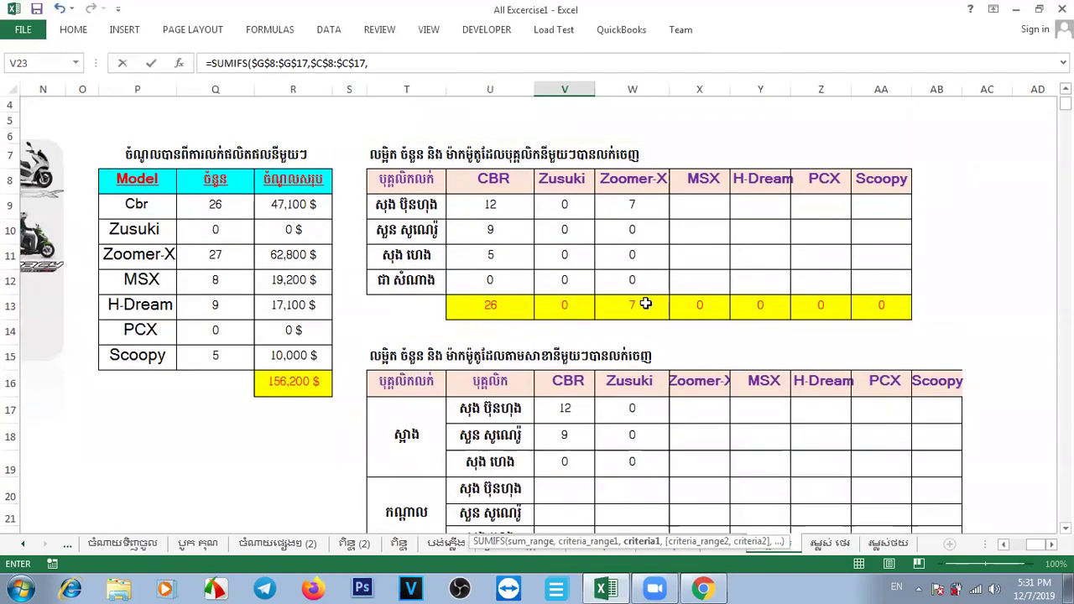
scroll(646, 304, down, 1)
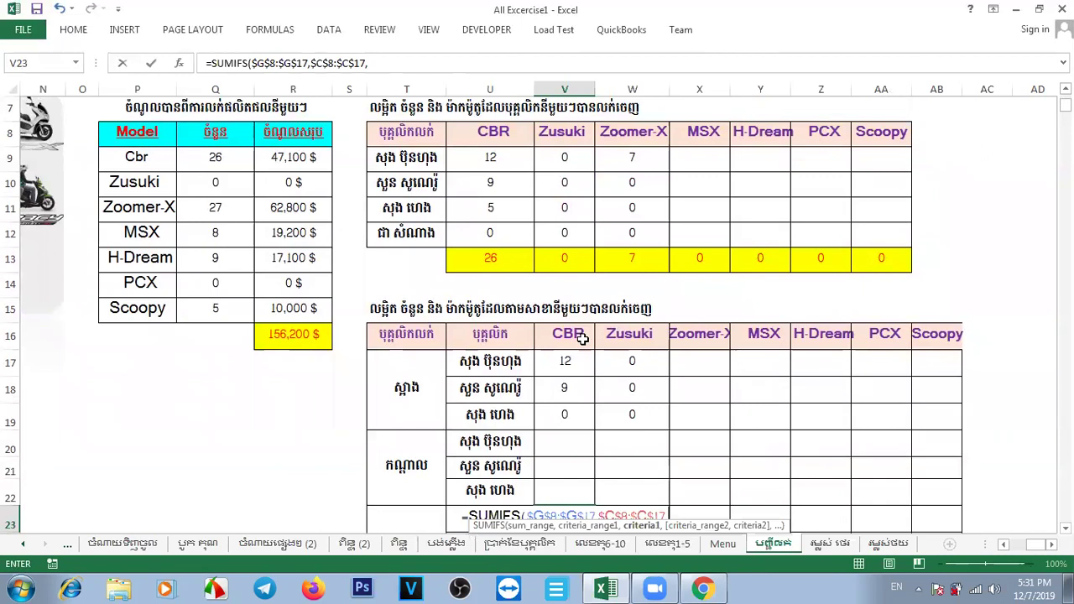
scroll(582, 339, down, 4)
scroll(583, 350, up, 2)
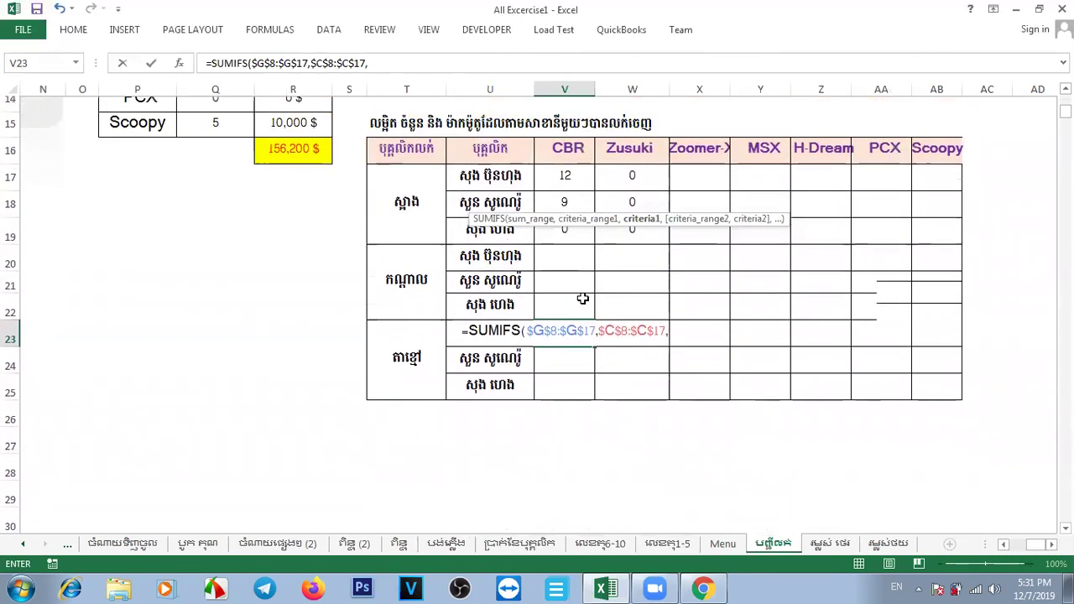
scroll(583, 299, up, 1)
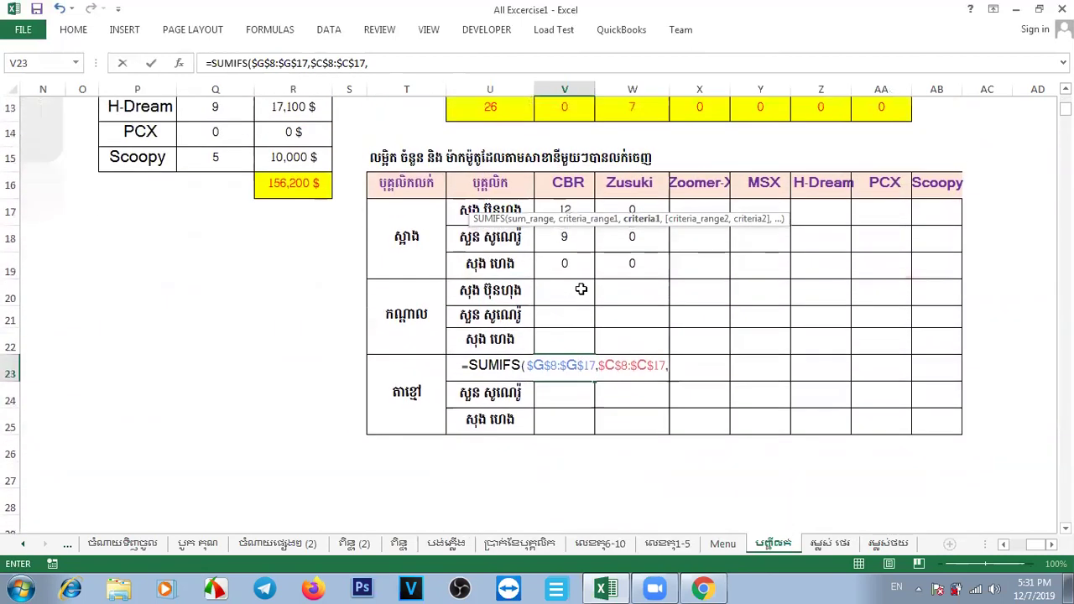
click(559, 183)
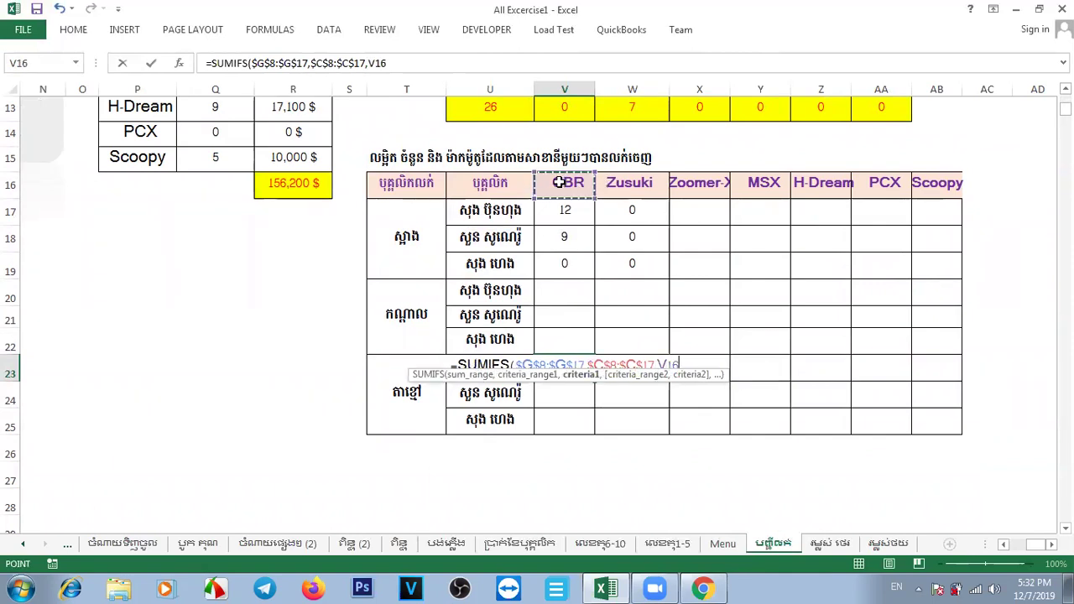
text(,)
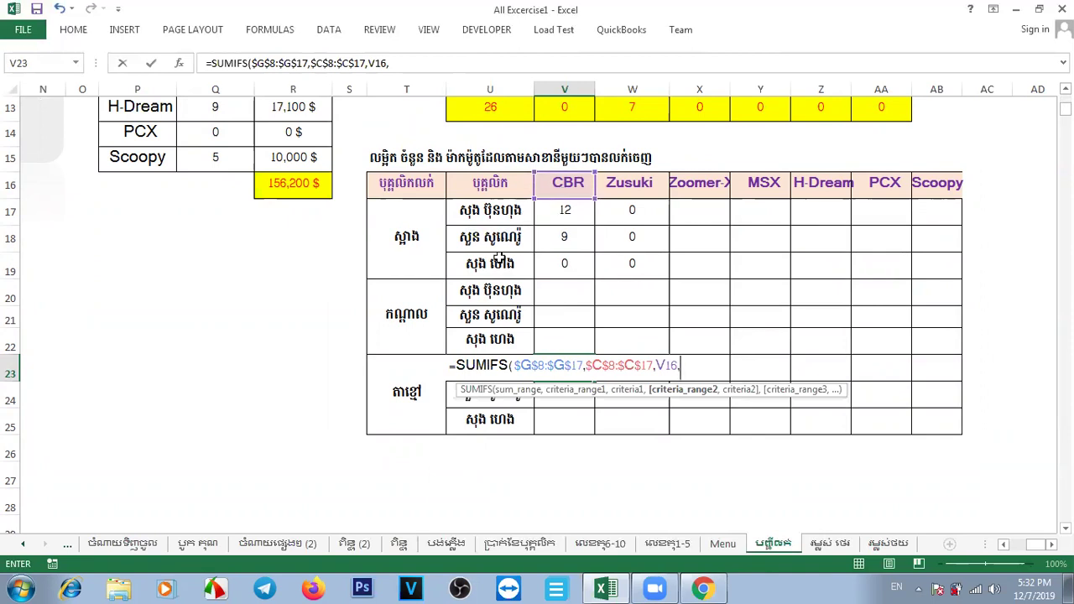
Step: Add the absolute salesperson range $E$8:$E$17 with salesperson cell U23 as the second criteria pair
scroll(501, 259, up, 2)
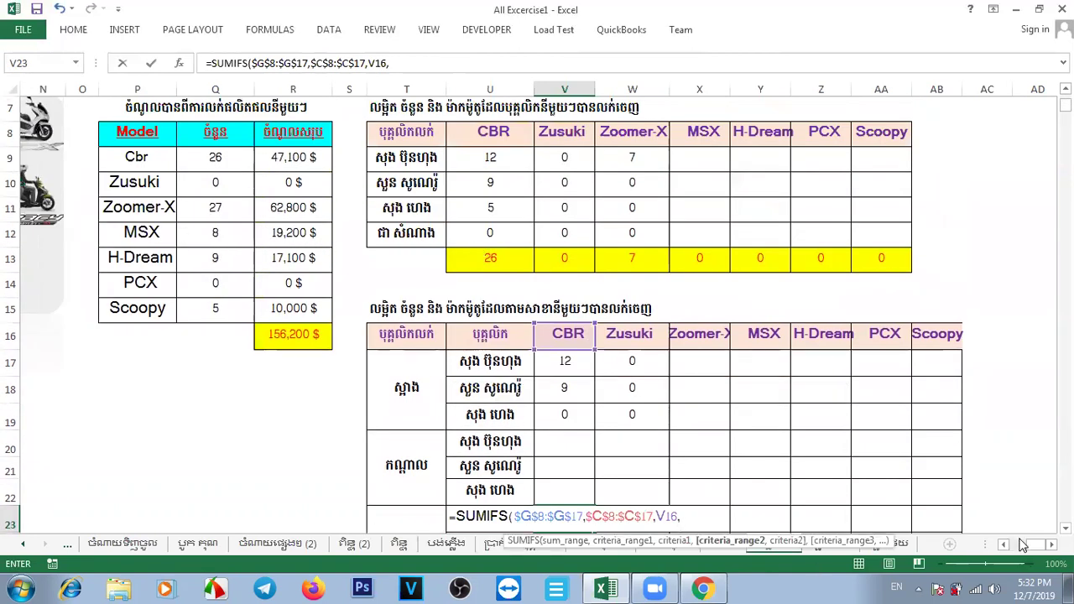
drag(1032, 547, 1018, 547)
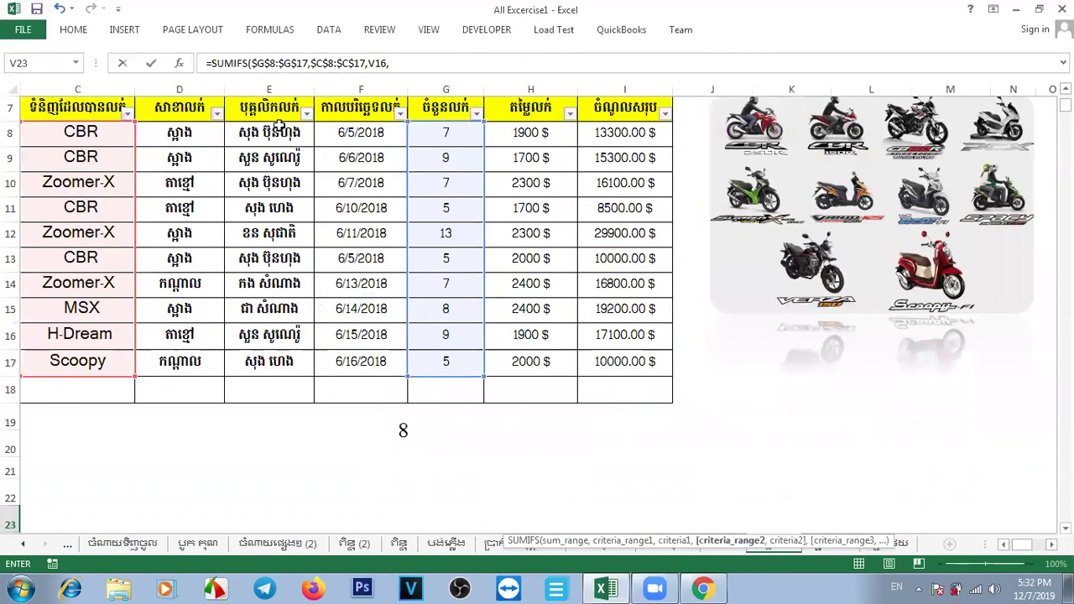
drag(271, 132, 290, 363)
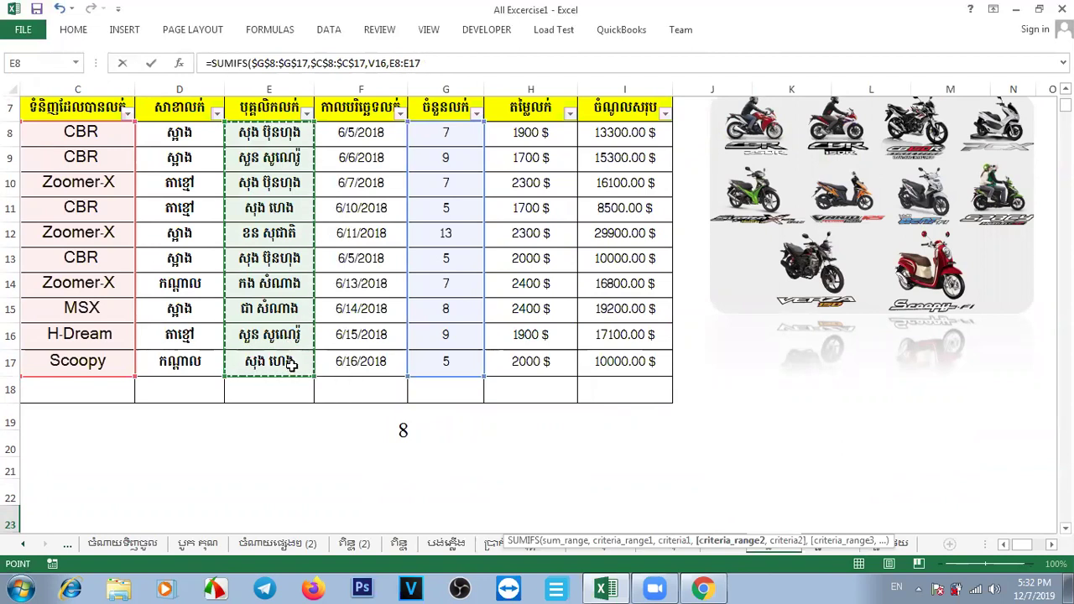
key(F4)
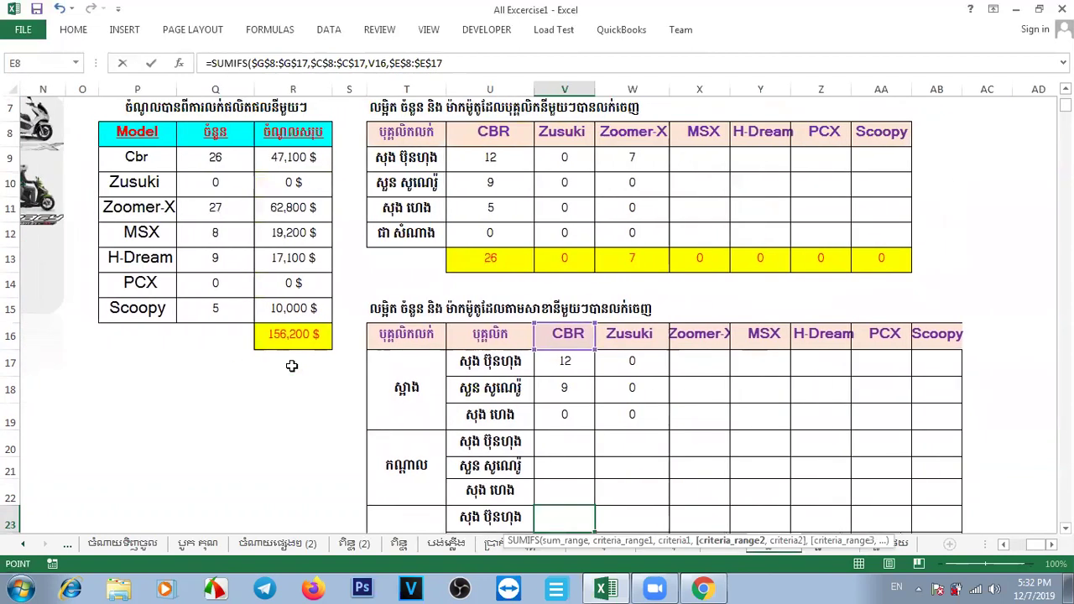
scroll(686, 401, down, 1)
scroll(663, 348, up, 1)
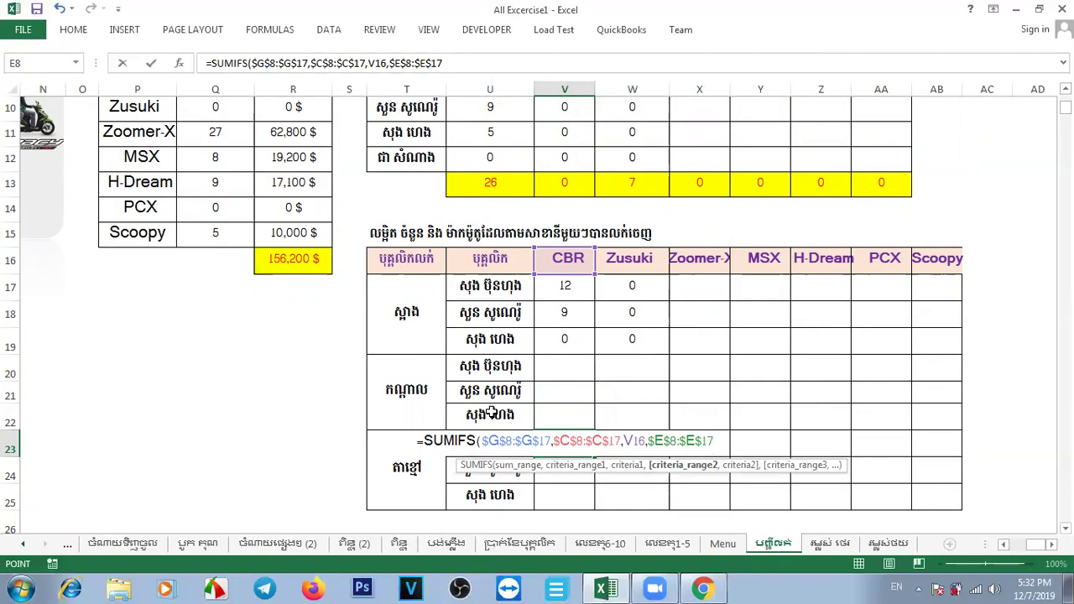
text(,)
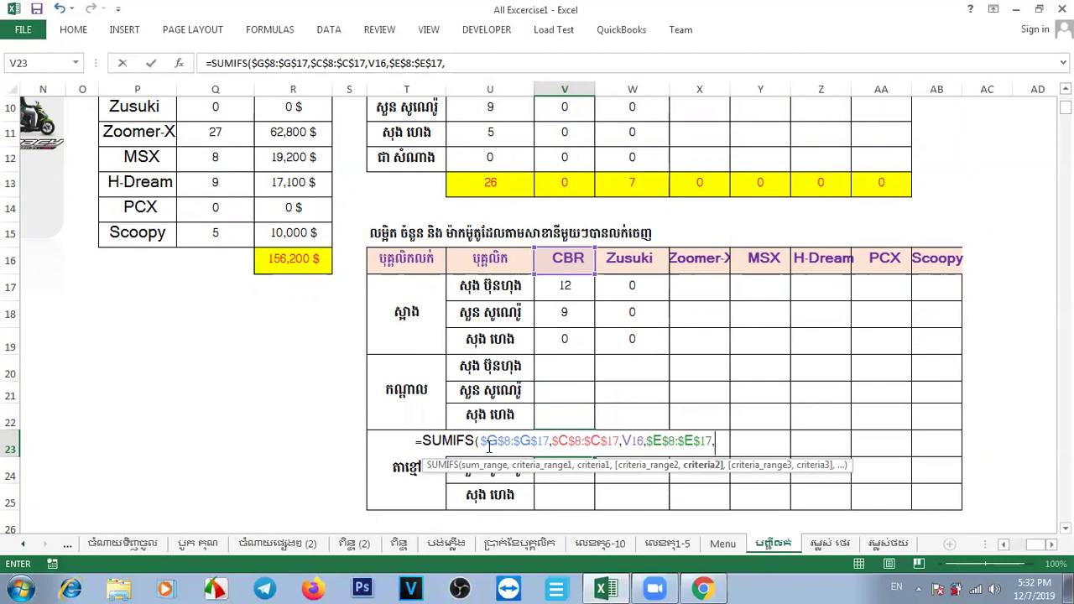
text(u23)
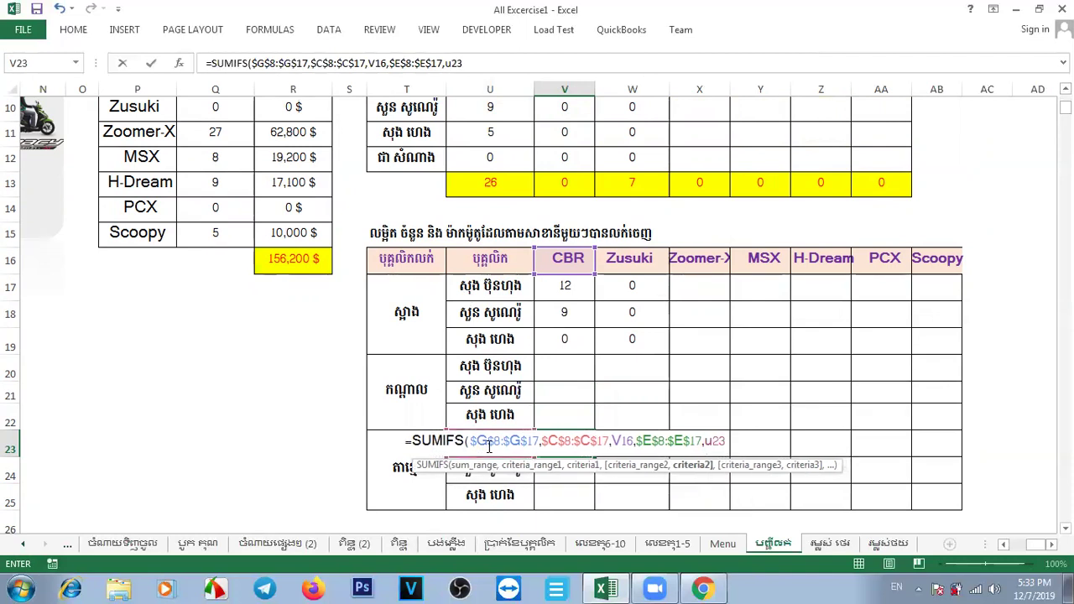
text(,)
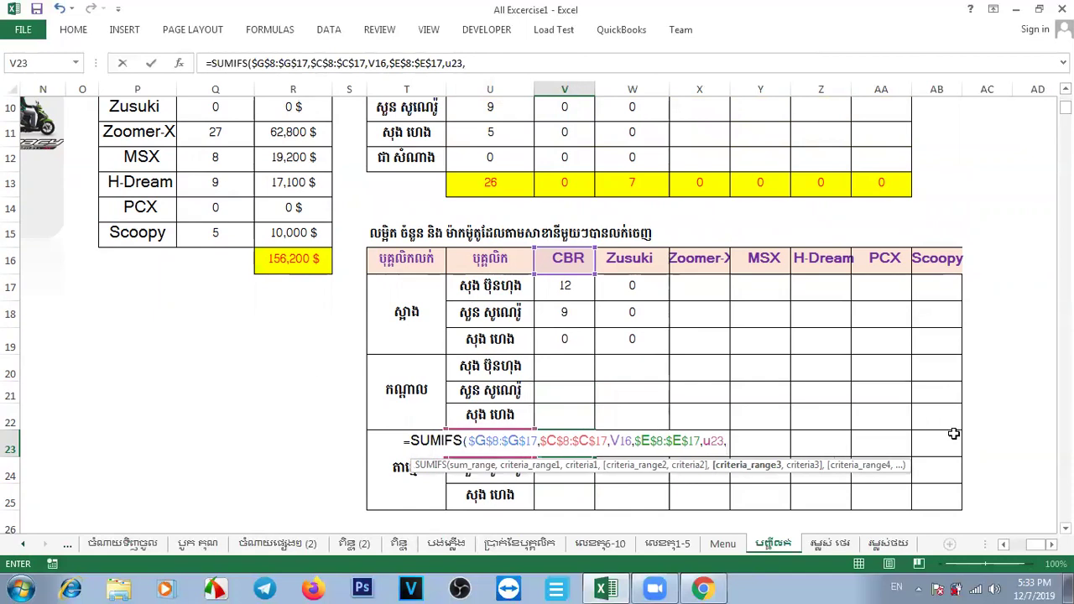
drag(1038, 547, 1015, 547)
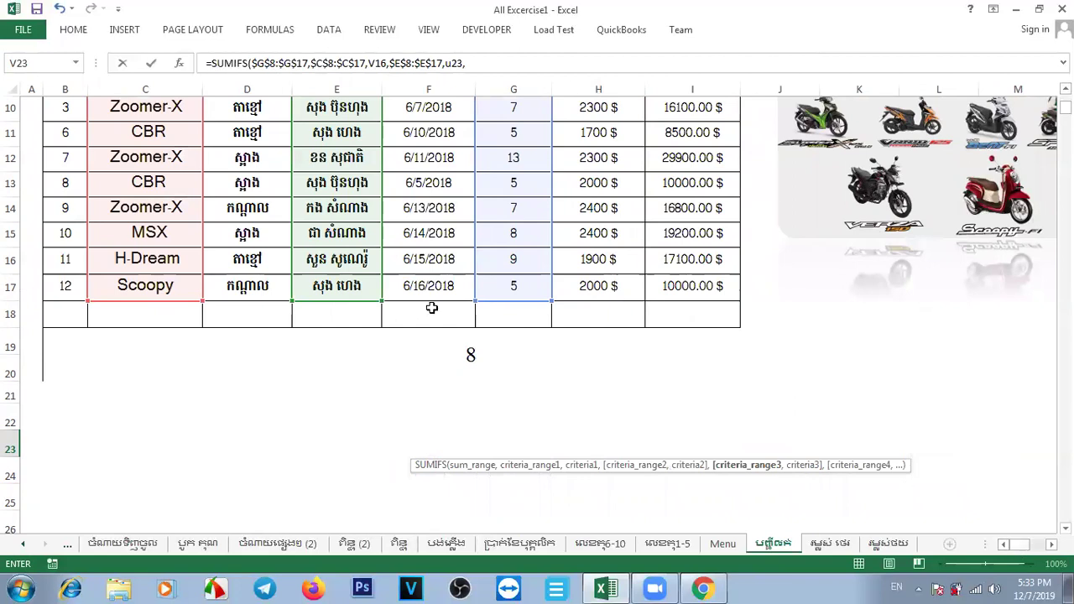
scroll(431, 307, up, 3)
drag(243, 235, 256, 453)
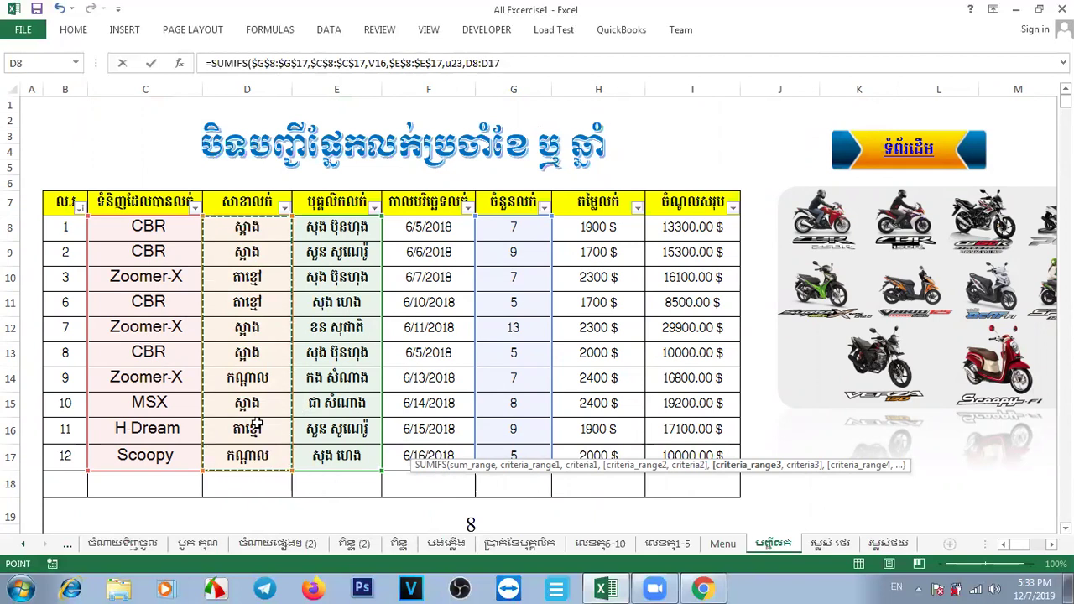
key(F4)
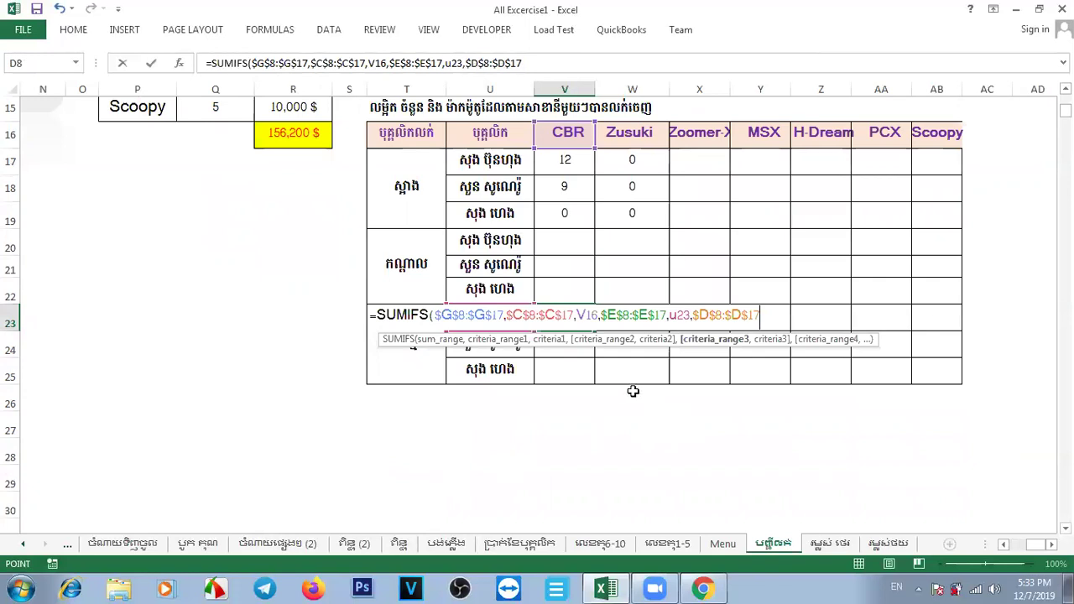
scroll(631, 391, up, 1)
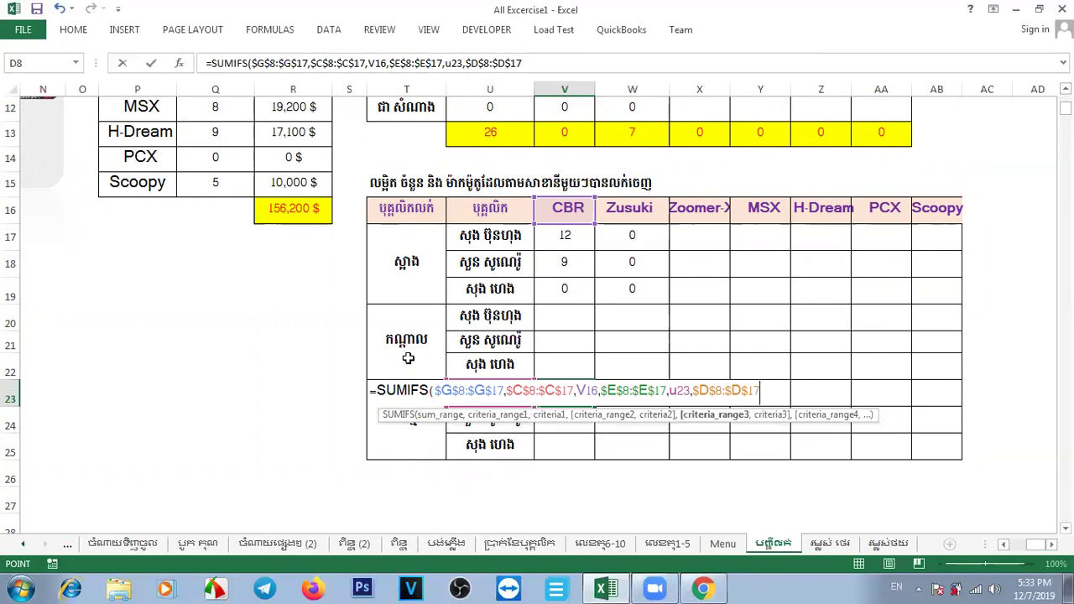
click(407, 434)
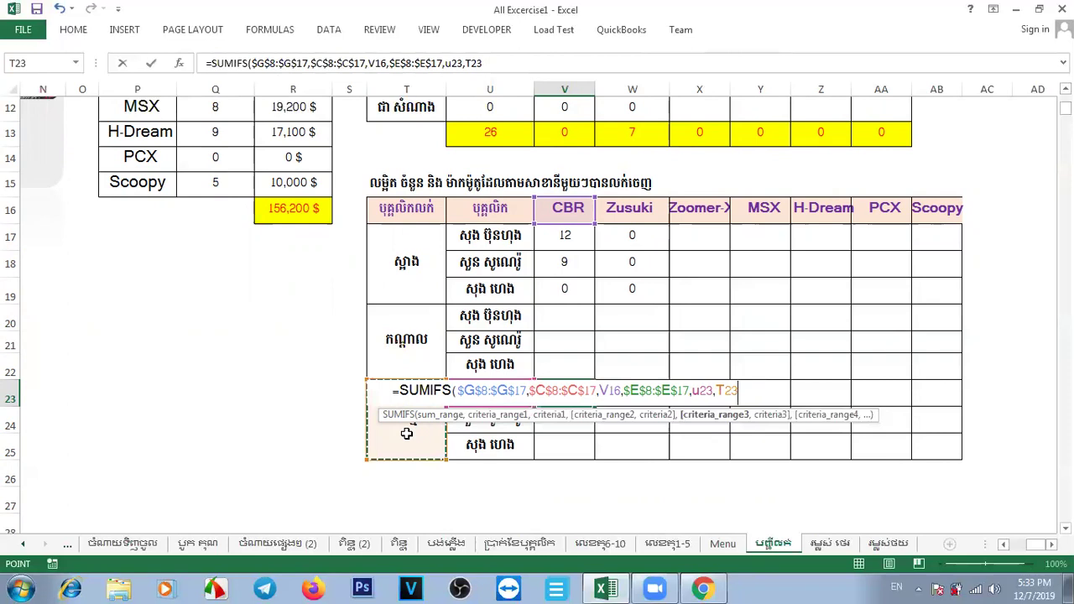
key(Return)
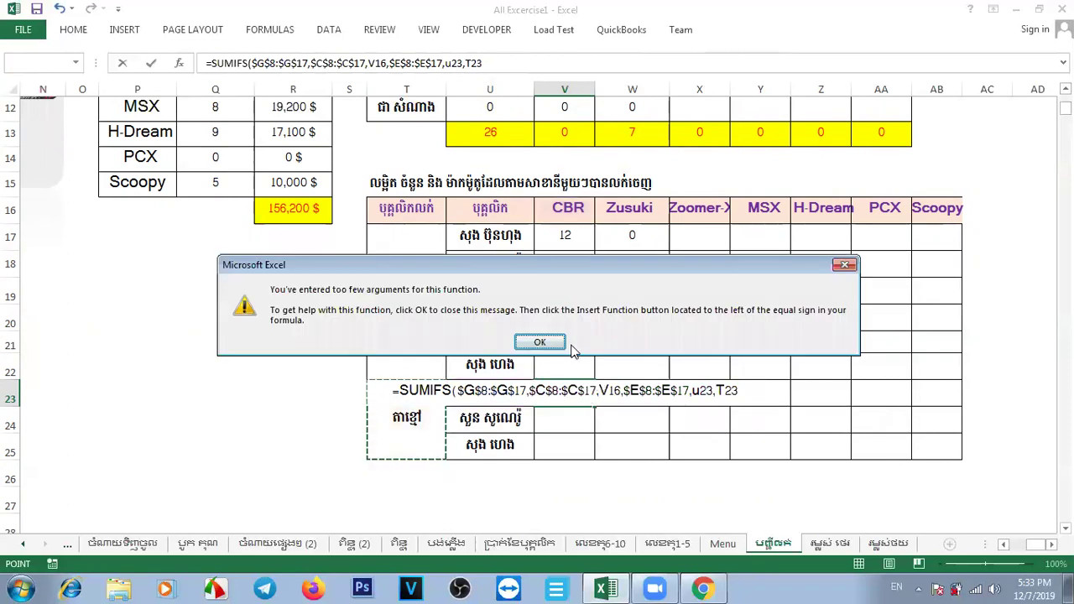
click(550, 342)
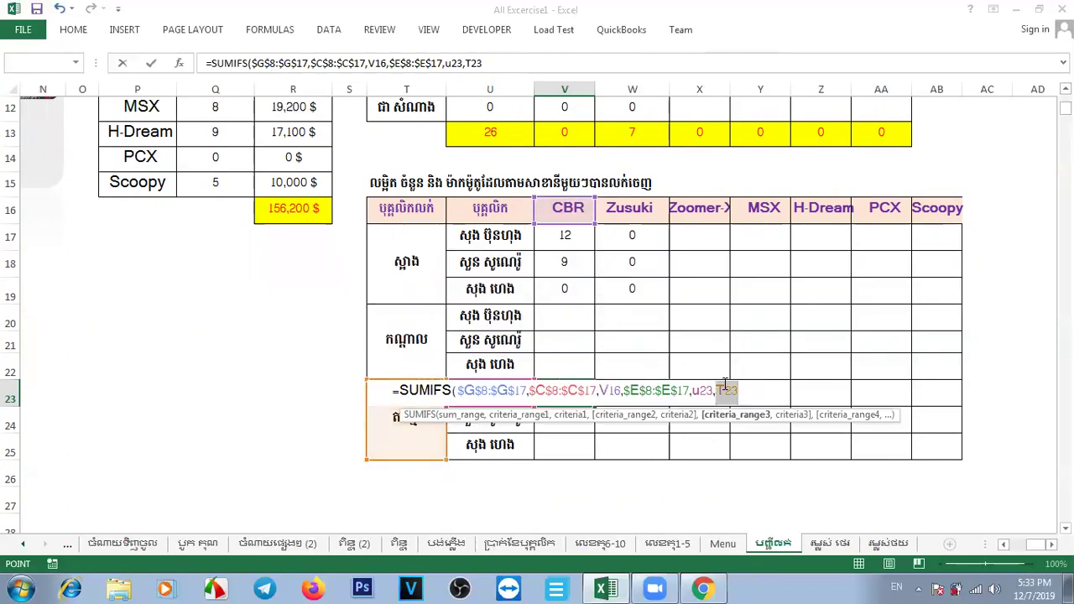
click(746, 391)
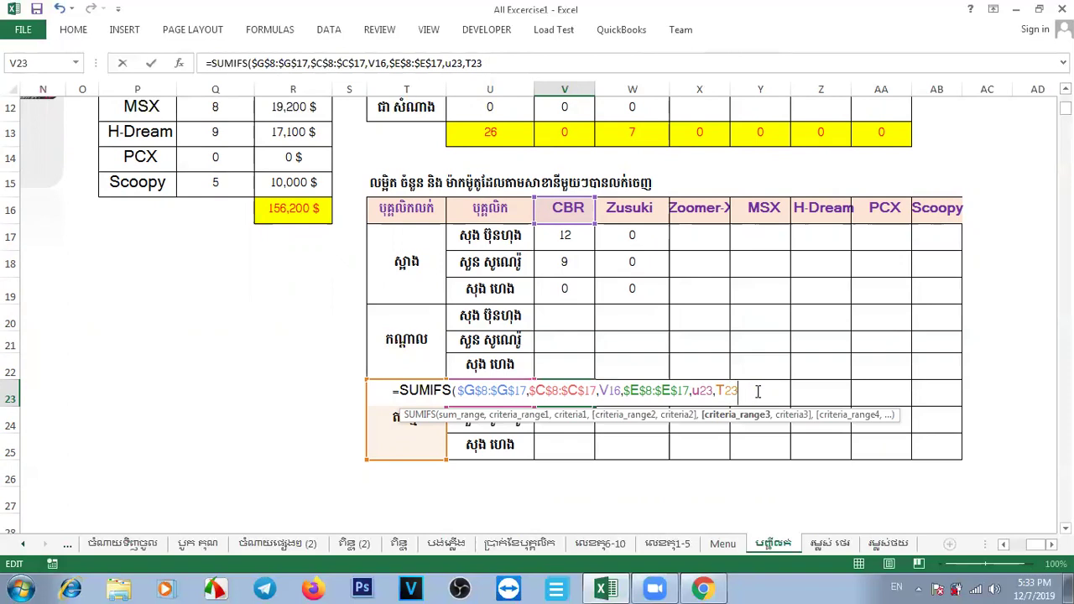
key(BackSpace)
key(BackSpace)
key(BackSpace)
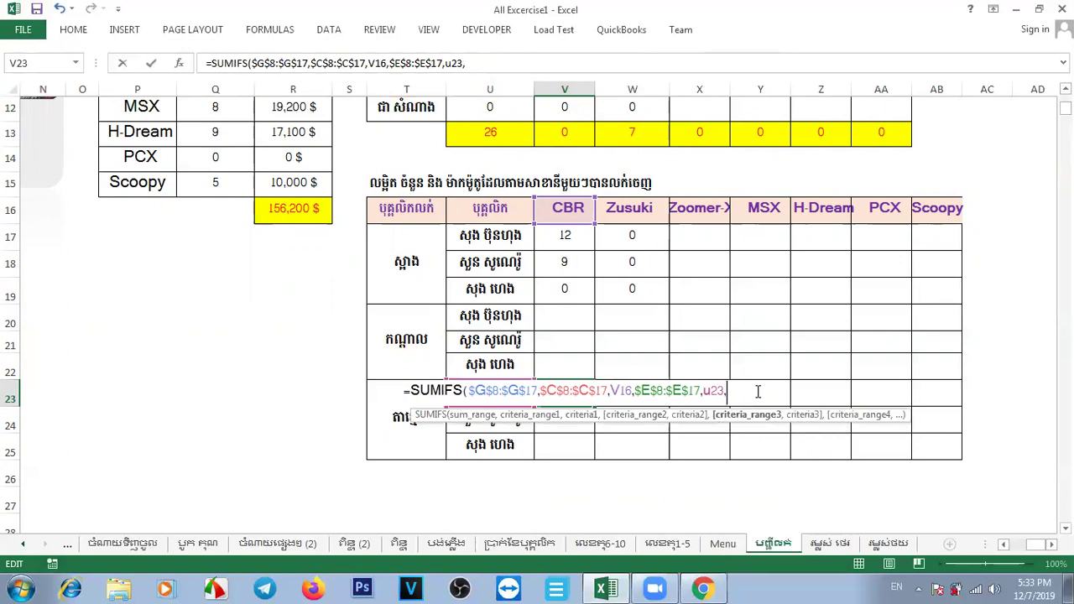
Step: Add the absolute branch range $D$8:$D$17 with branch cell T23 as the third criteria pair and complete the V23 formula
scroll(149, 403, up, 3)
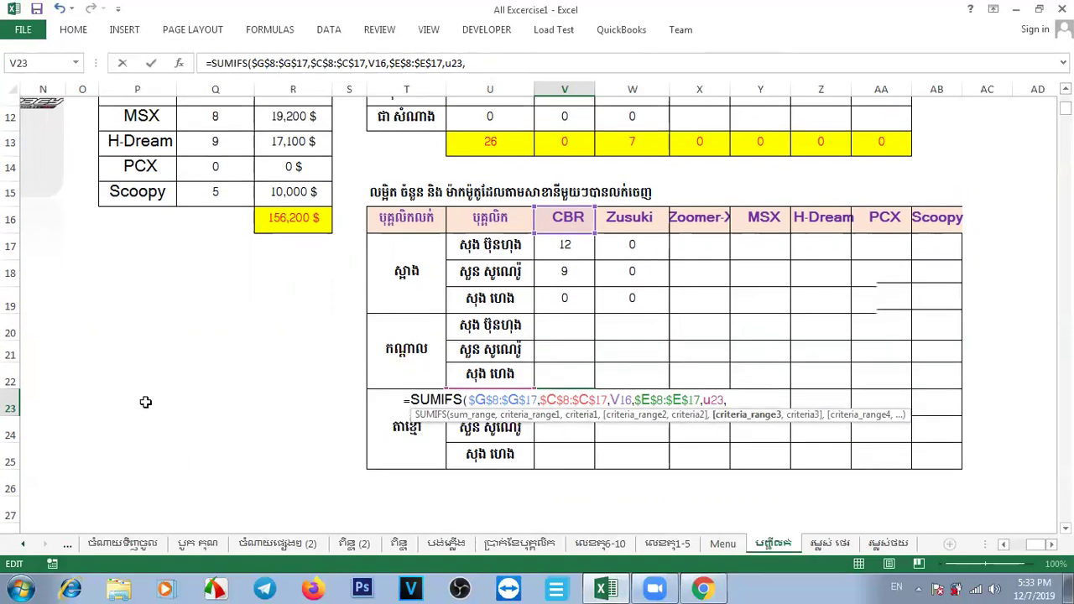
drag(1035, 544, 1010, 547)
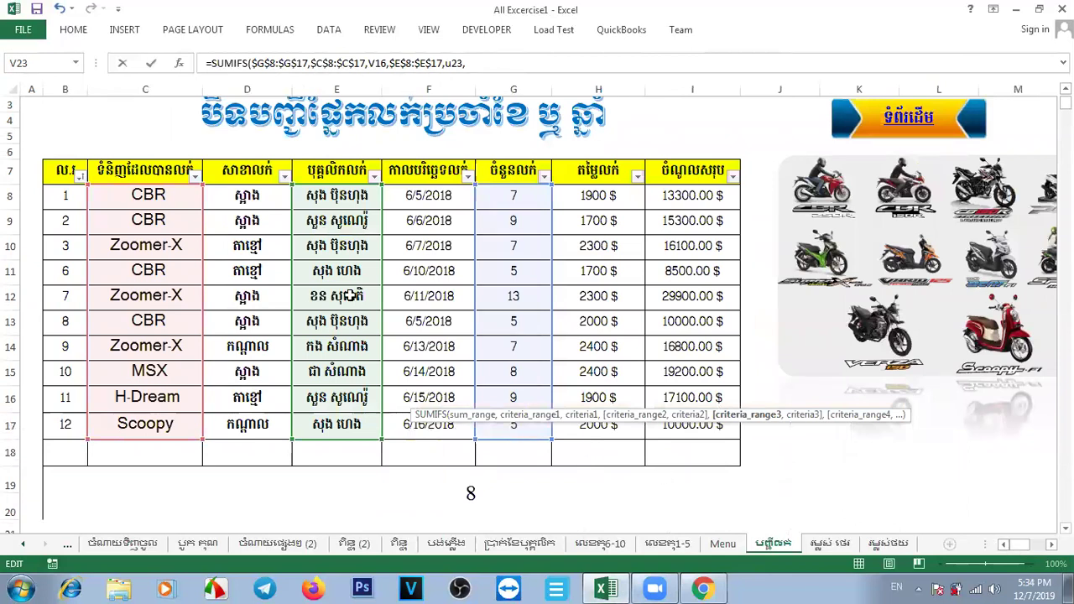
drag(250, 196, 250, 427)
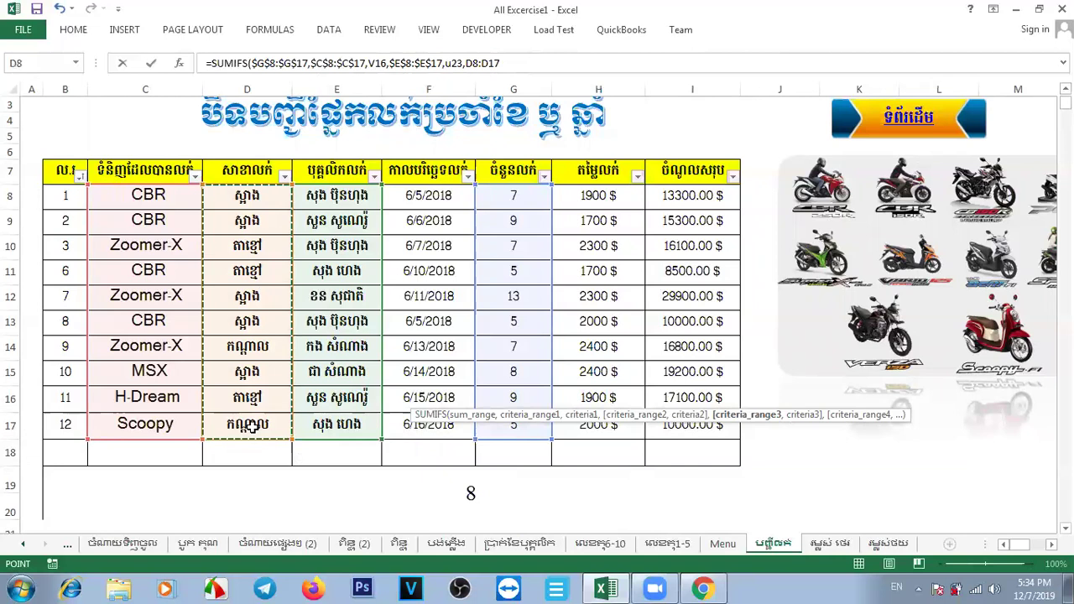
key(F4)
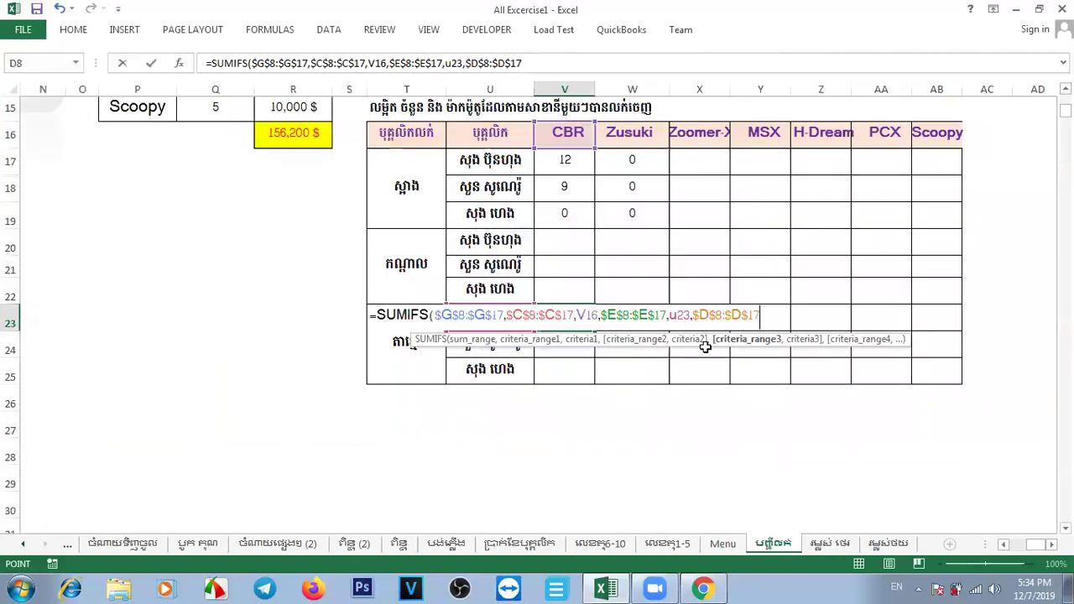
text(,)
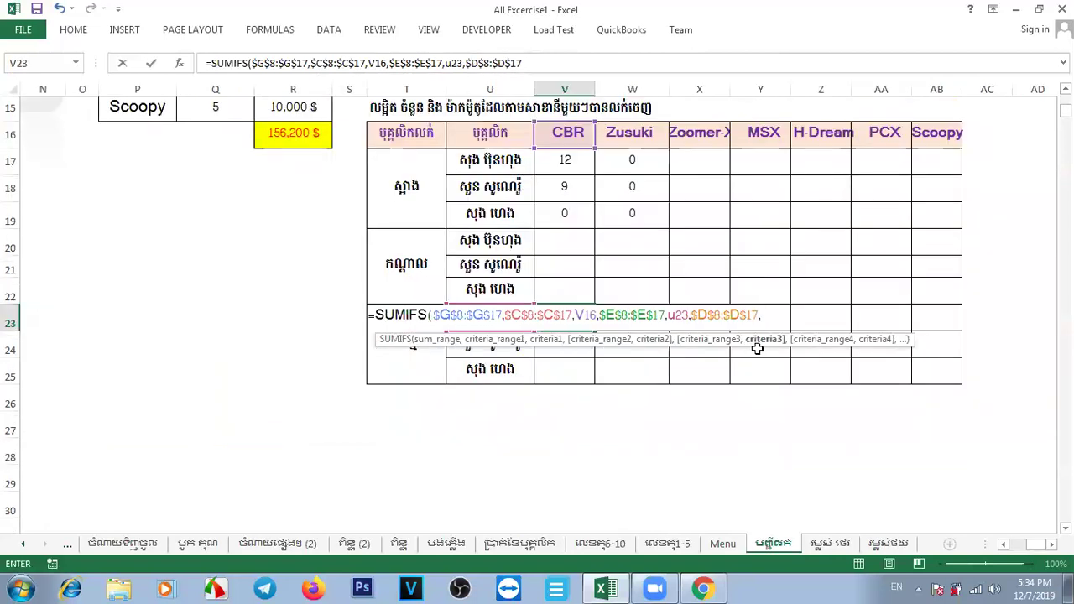
click(392, 368)
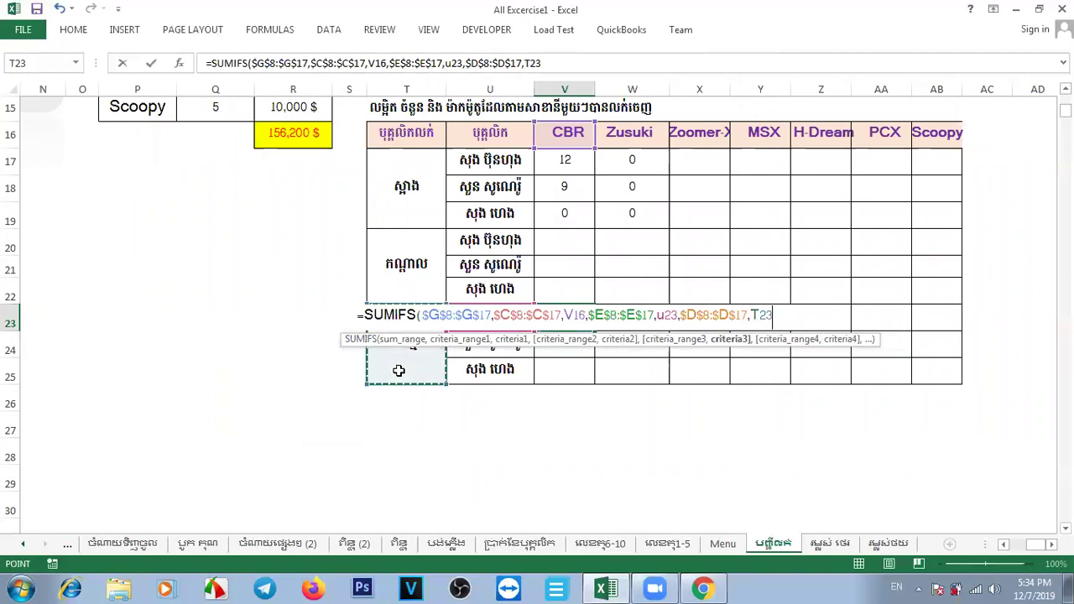
key(Return)
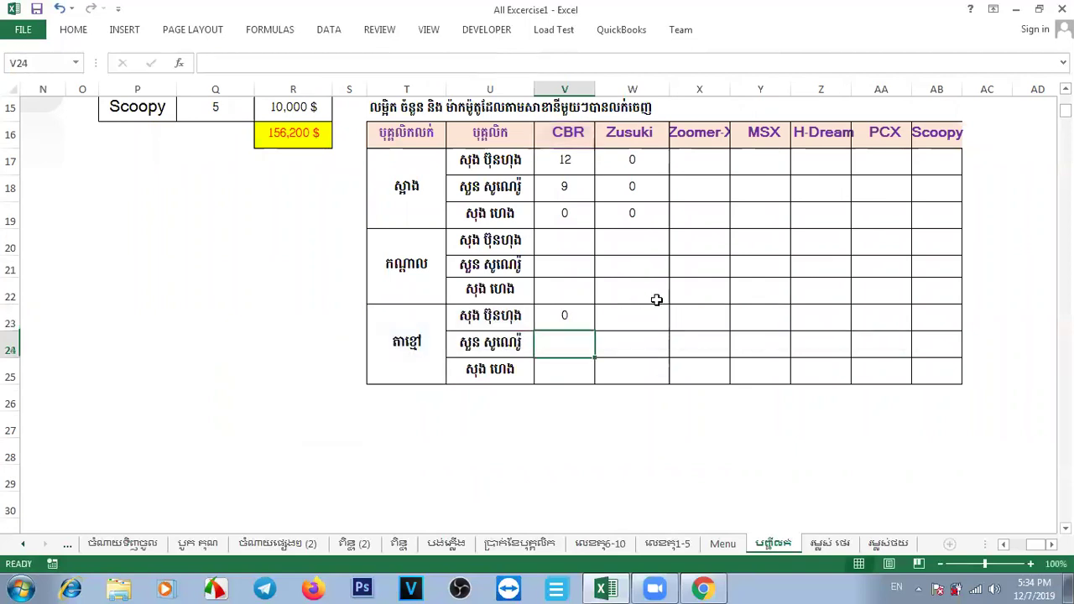
Step: Try to fill the V23 formula down to V25
click(586, 318)
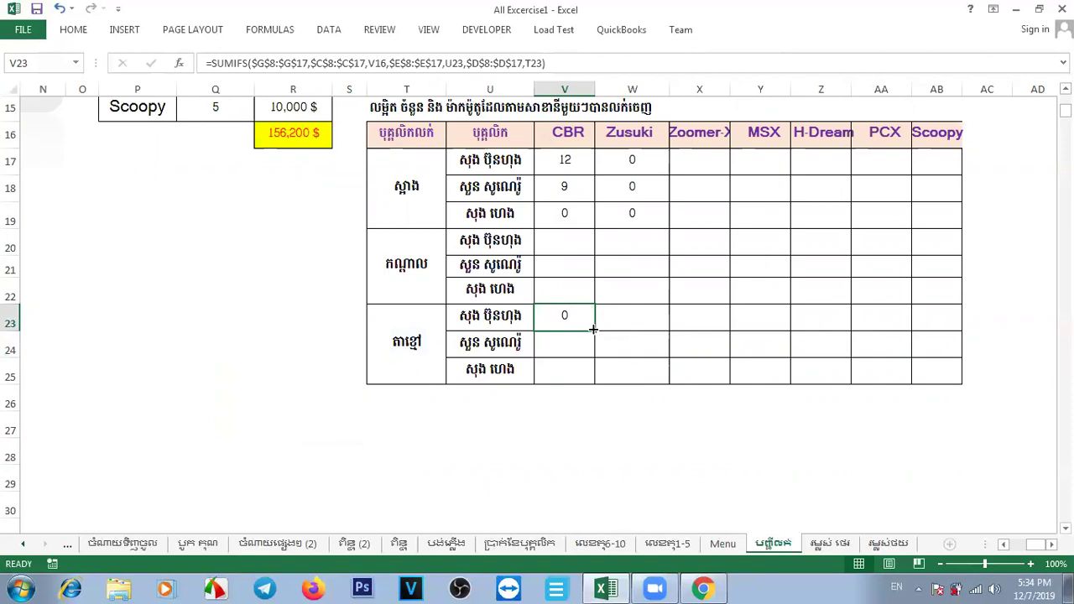
drag(593, 335, 586, 378)
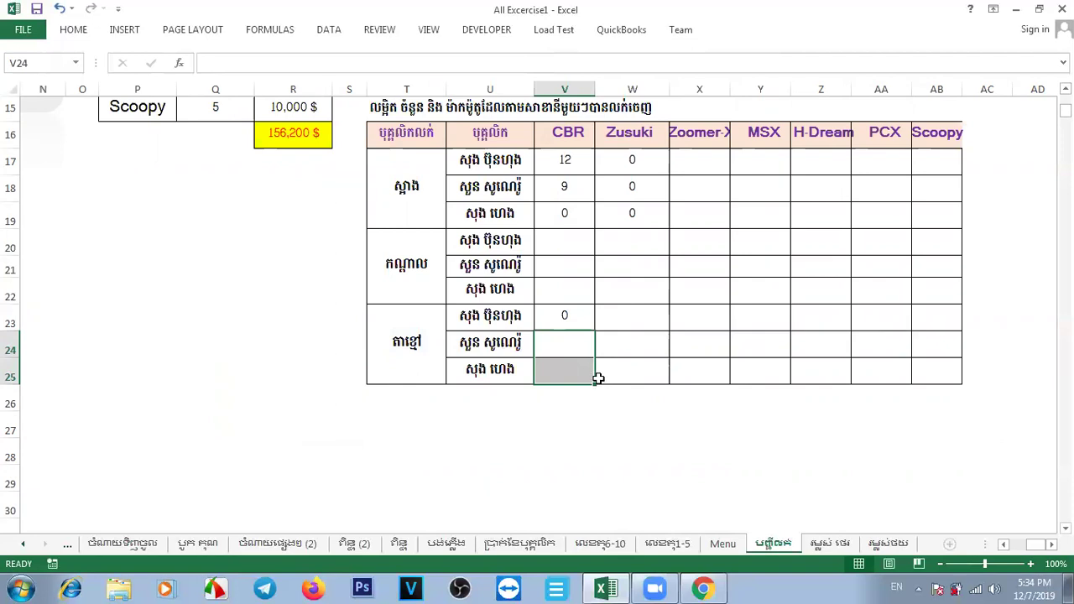
click(571, 318)
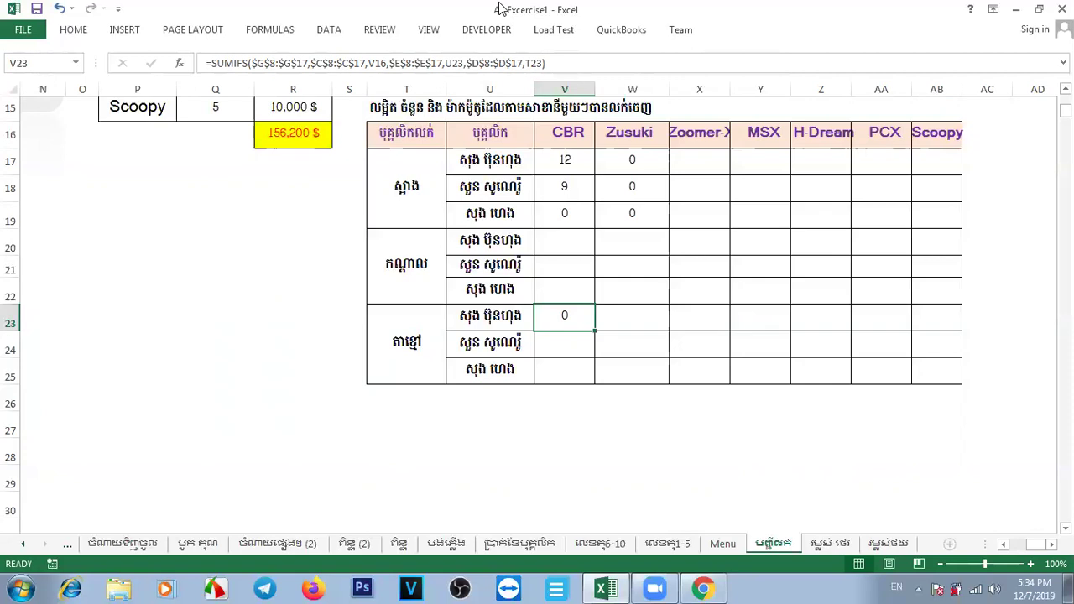
Step: Copy the branch name from D10 into D8, the first CBR record of the sales list
drag(1037, 543, 1020, 543)
drag(1065, 110, 1065, 99)
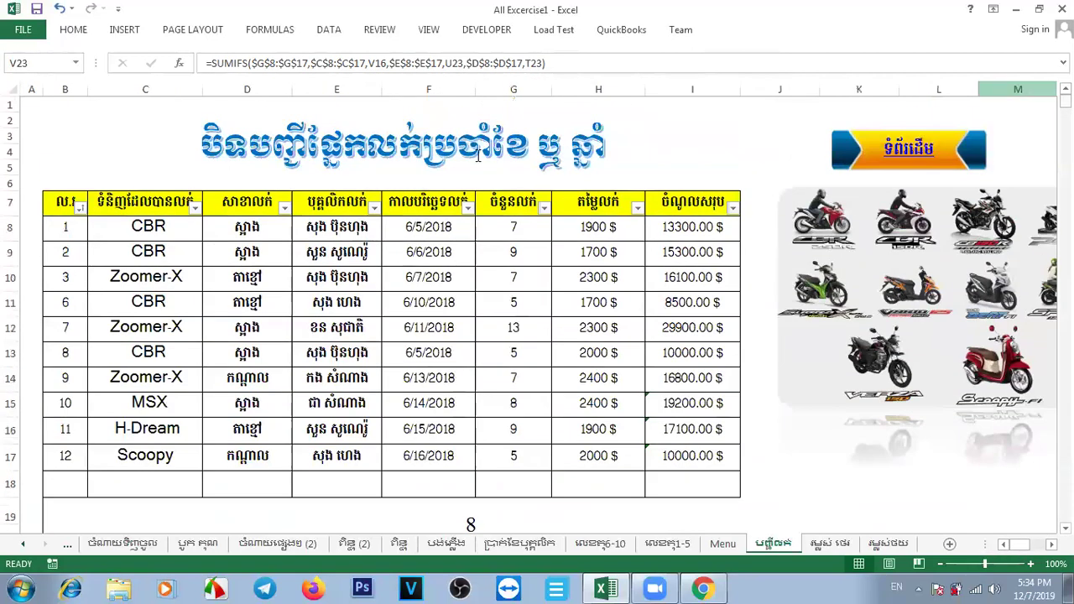
click(248, 226)
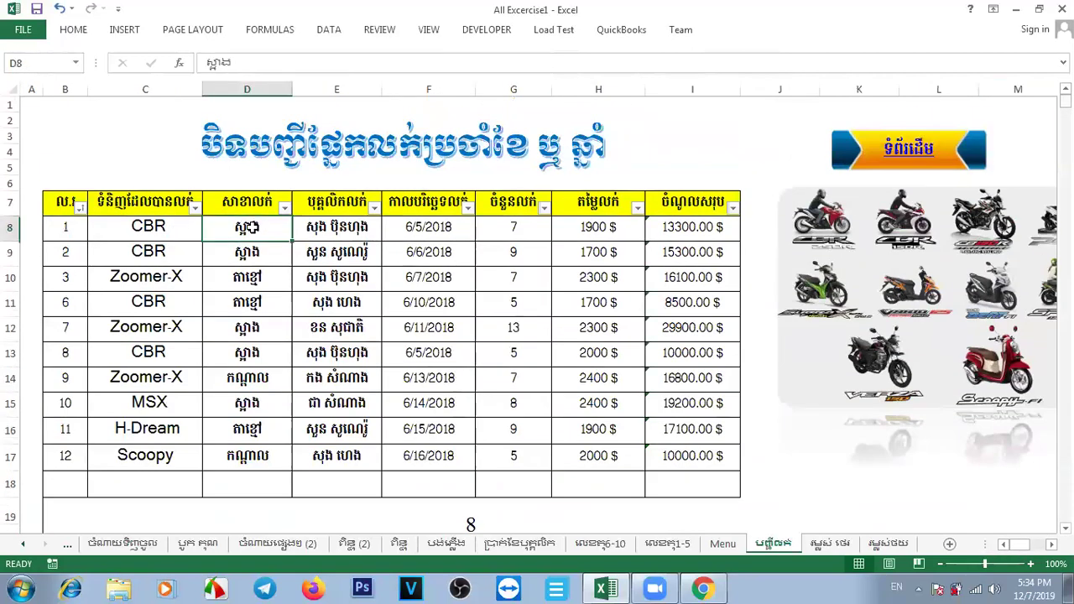
click(259, 281)
key(ctrl+c)
click(236, 228)
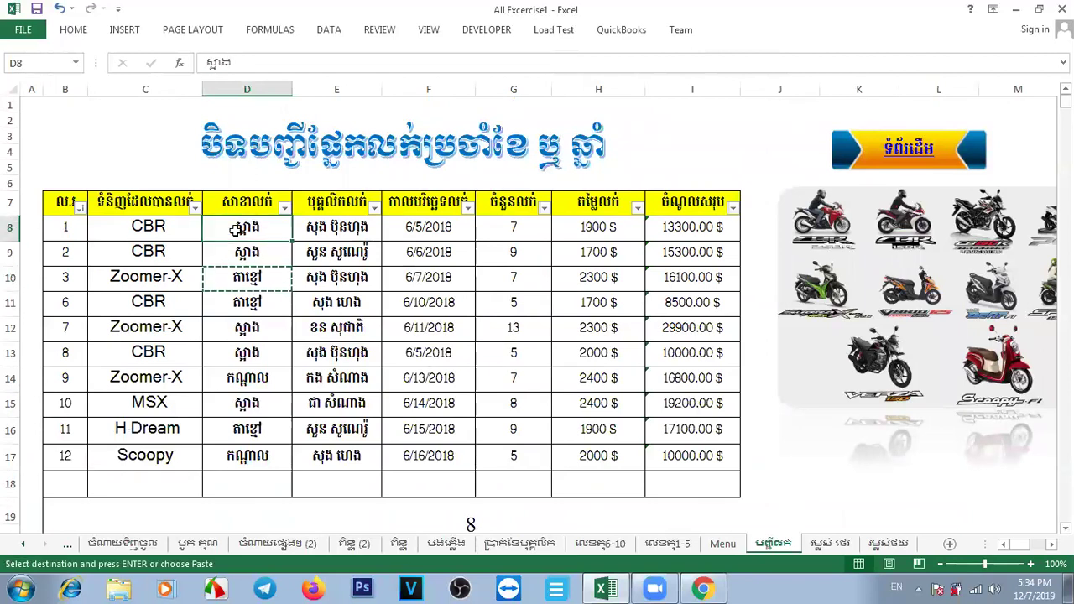
key(ctrl+v)
click(484, 346)
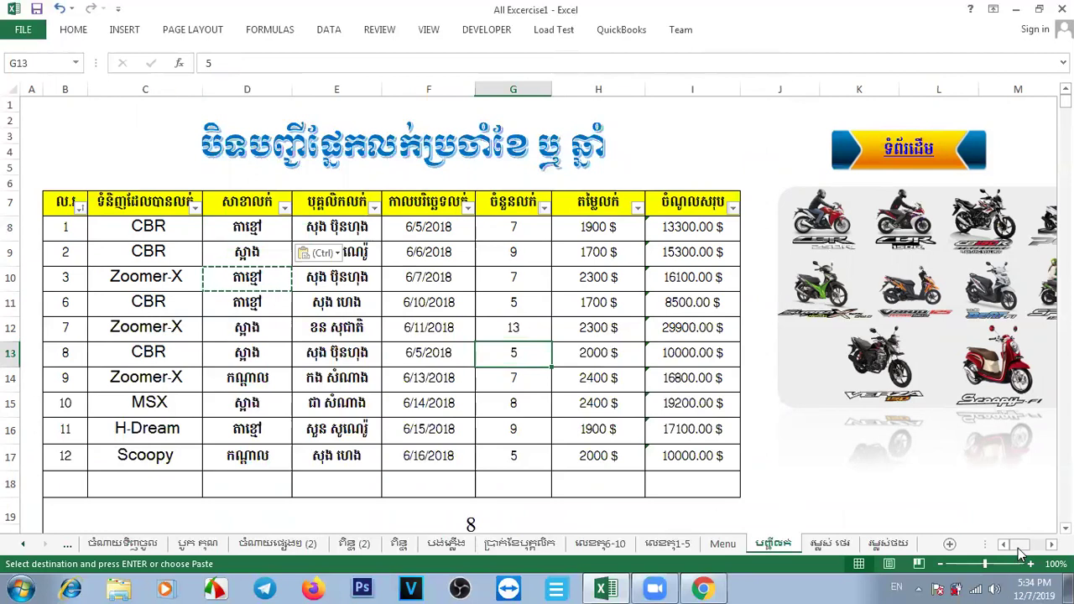
Step: Check the recalculated CBR quantity in V23 of the branch table
drag(1018, 548, 1029, 550)
drag(1066, 101, 1066, 110)
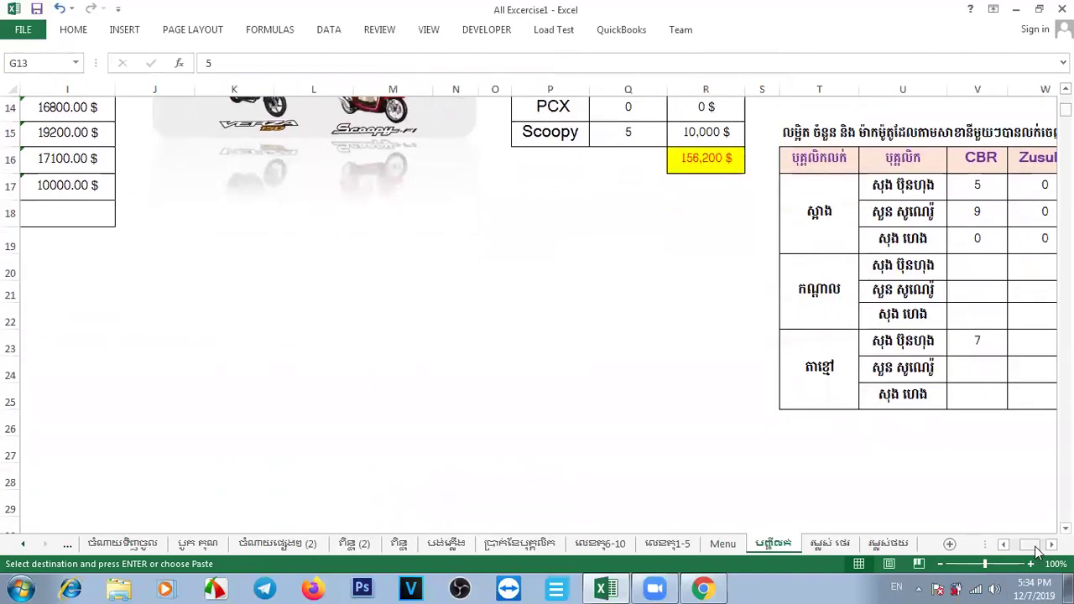
drag(1031, 544, 1036, 544)
click(652, 334)
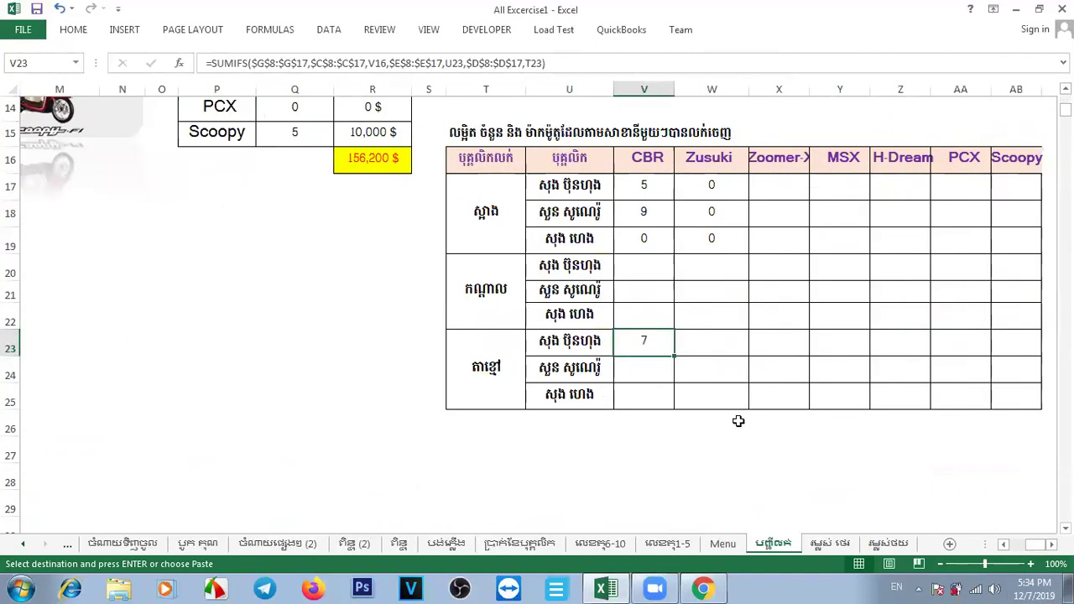
click(755, 442)
click(680, 493)
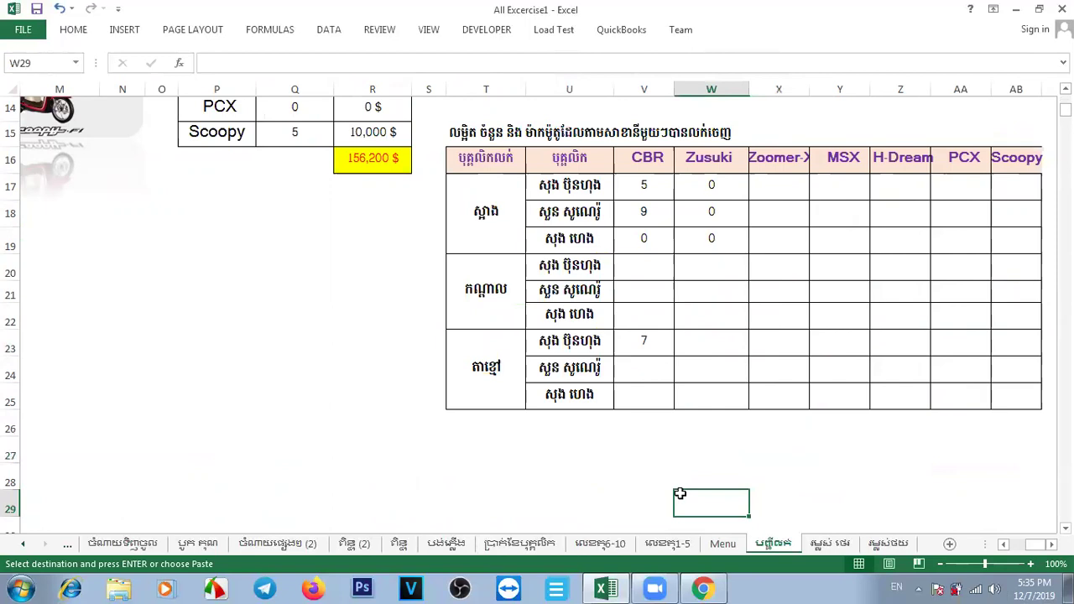
Step: Inspect the existing formulas in Q10 of the model table and V18 of the branch table
click(586, 280)
click(1066, 89)
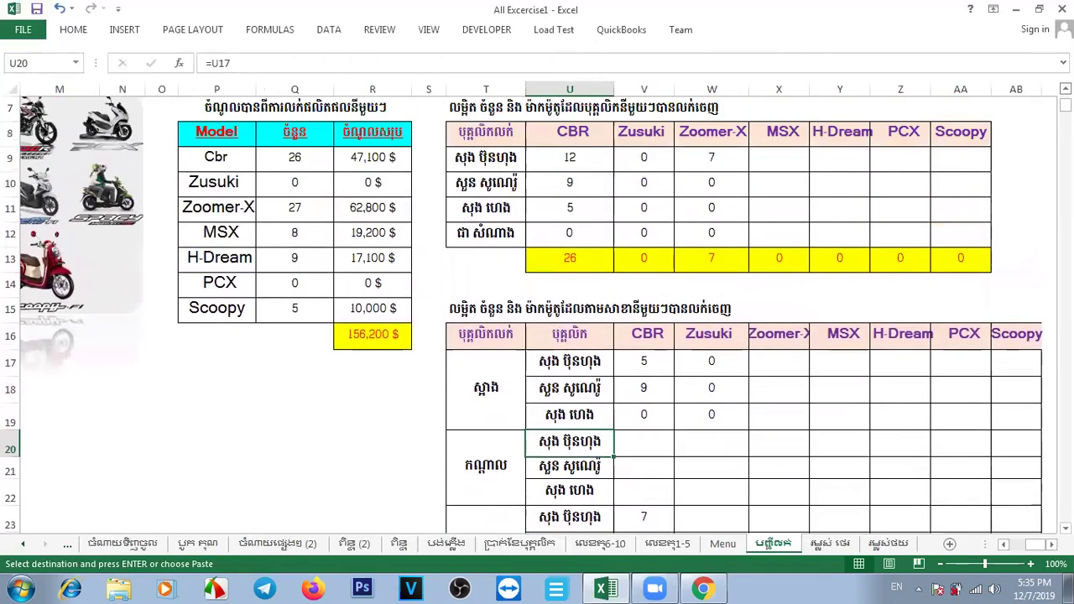
click(294, 213)
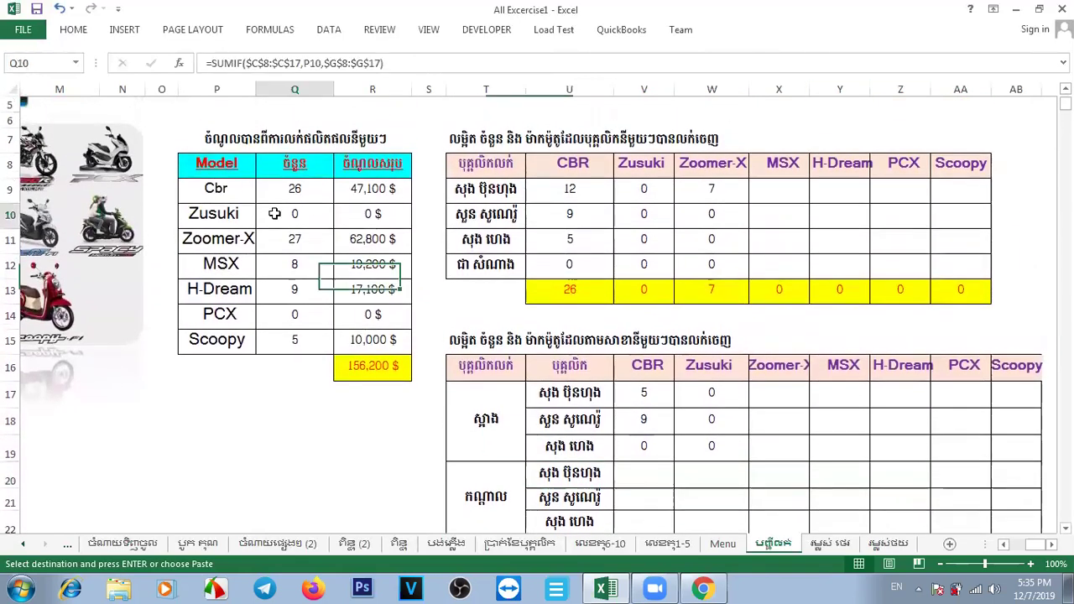
click(625, 212)
click(643, 419)
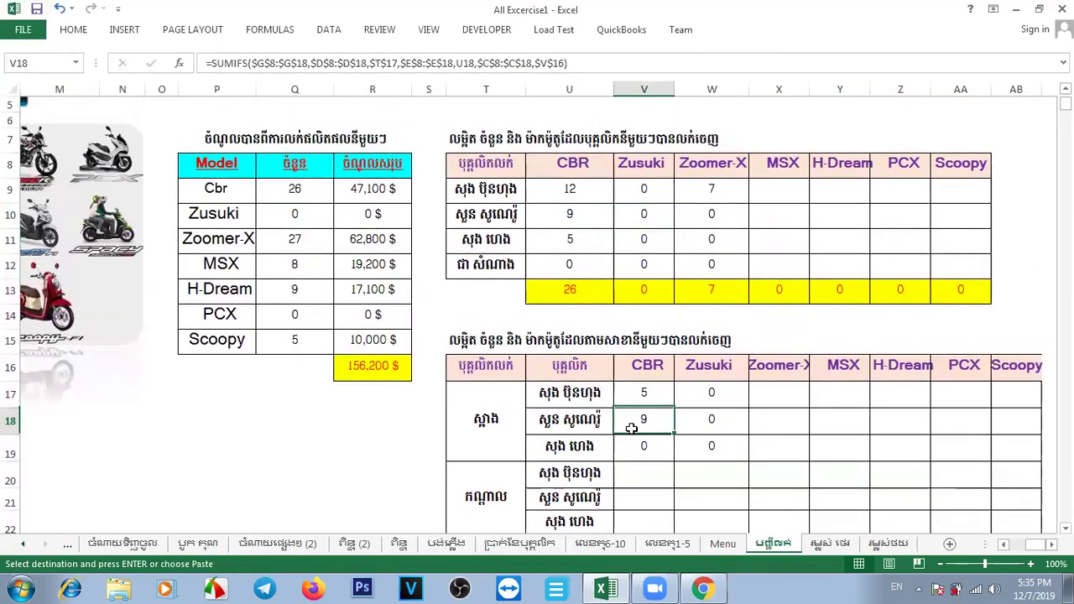
click(583, 420)
Step: Clear the quantity and revenue formulas in Q9:R15 of the model table
click(324, 269)
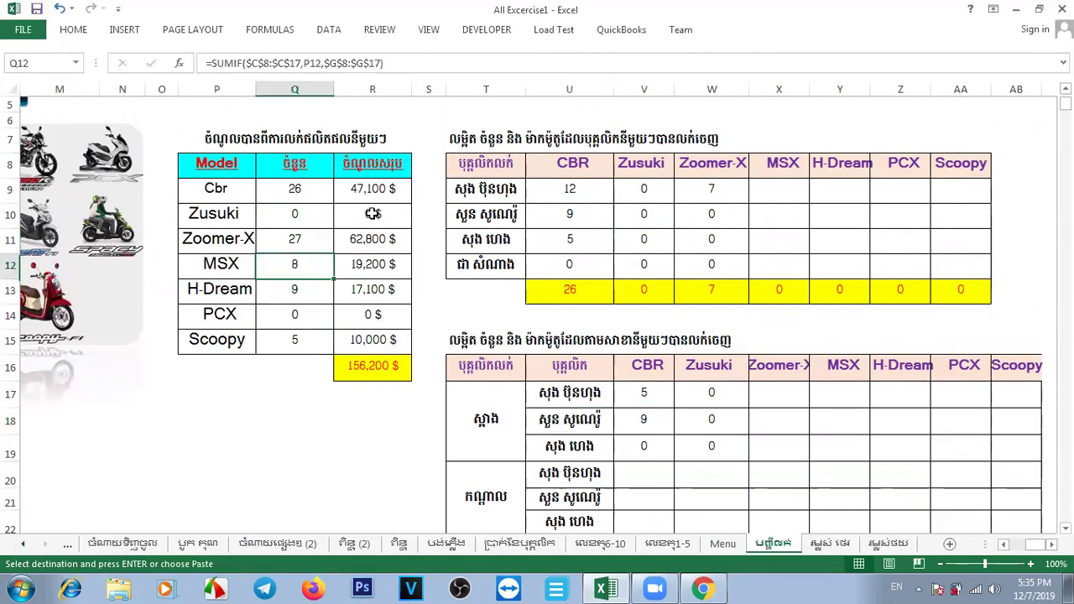
drag(380, 188, 316, 336)
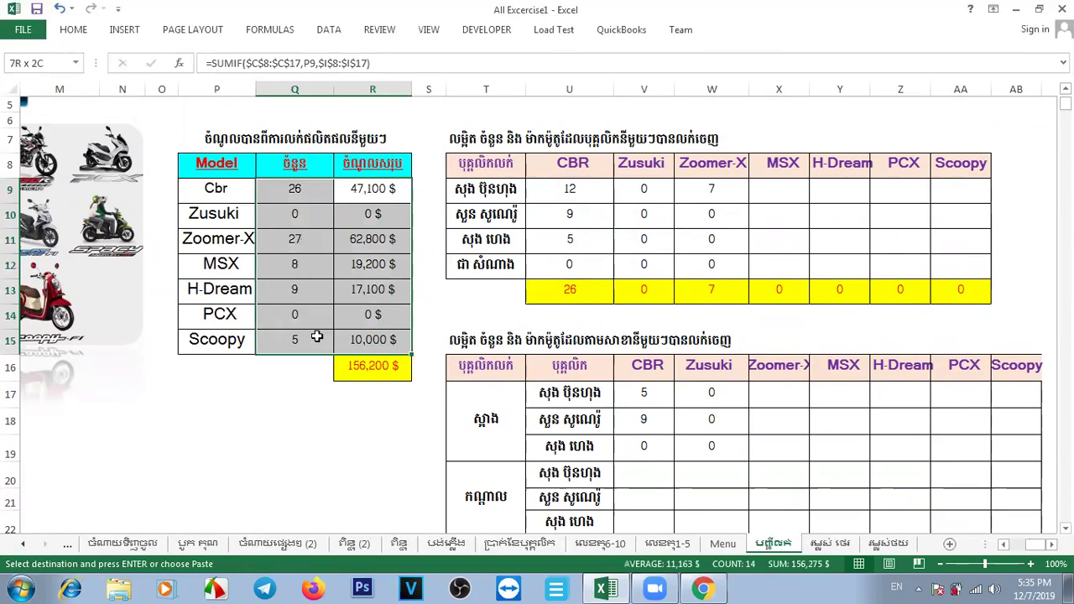
key(Delete)
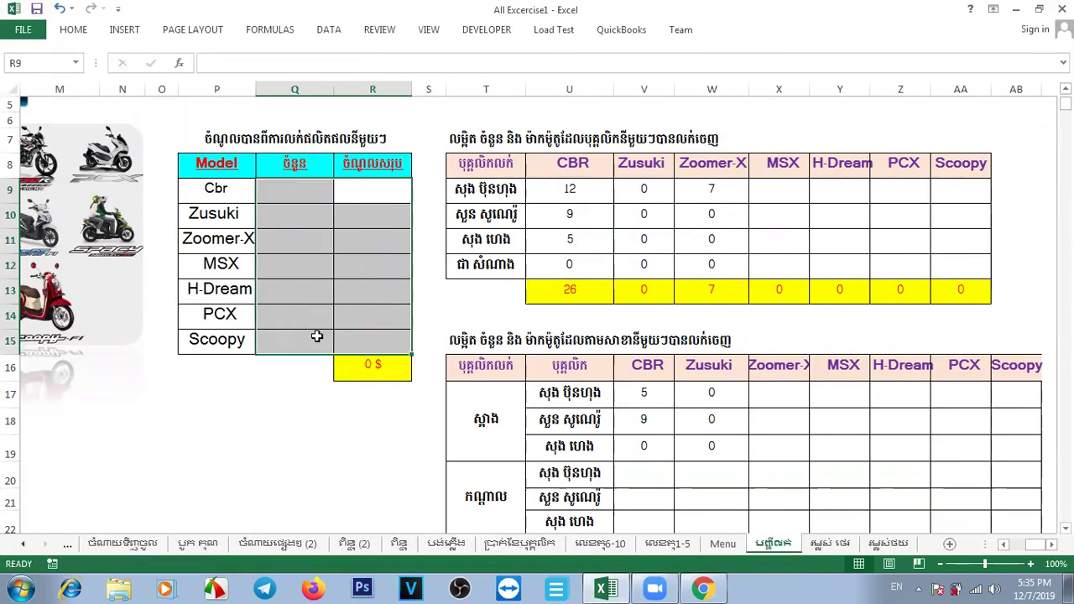
Step: Start a SUMIFS formula in Q9 of the model table with the absolute quantity range $G$8:$G$17 as sum range
click(302, 194)
text(=sumifs)
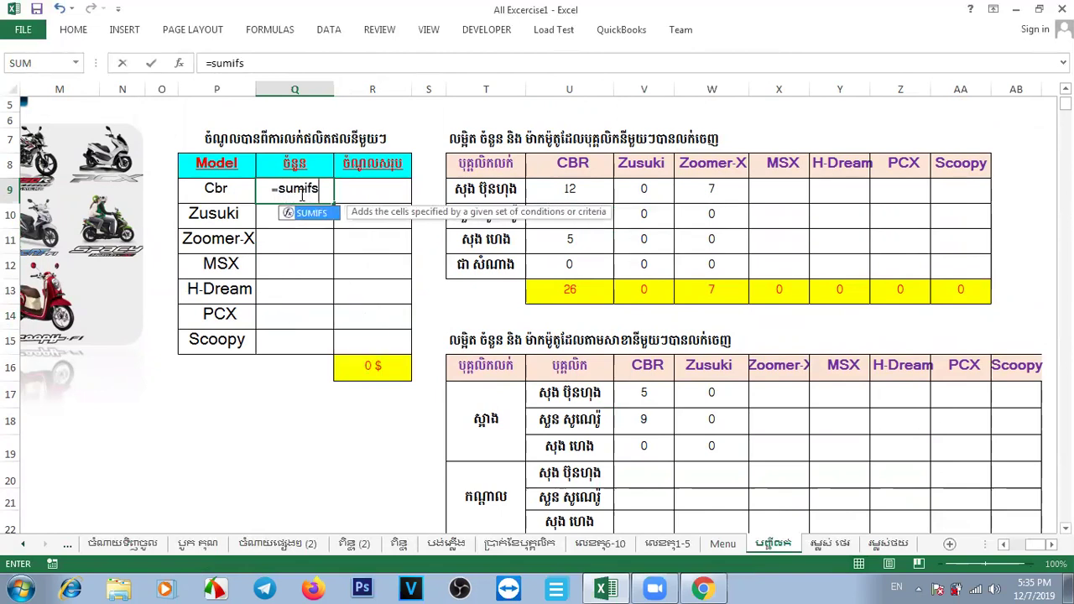
key(Tab)
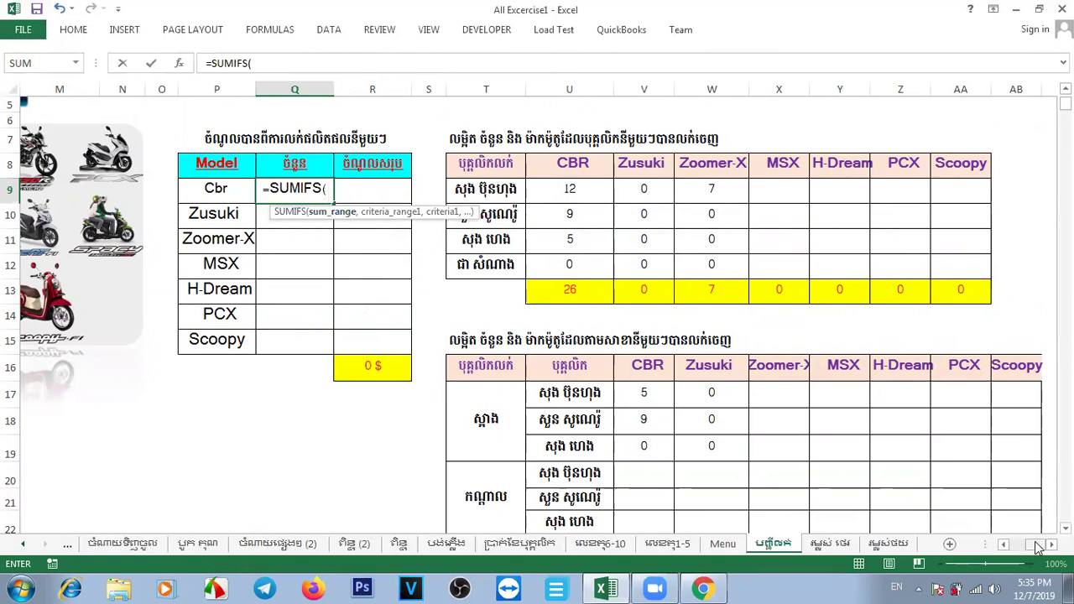
drag(1039, 547, 1025, 546)
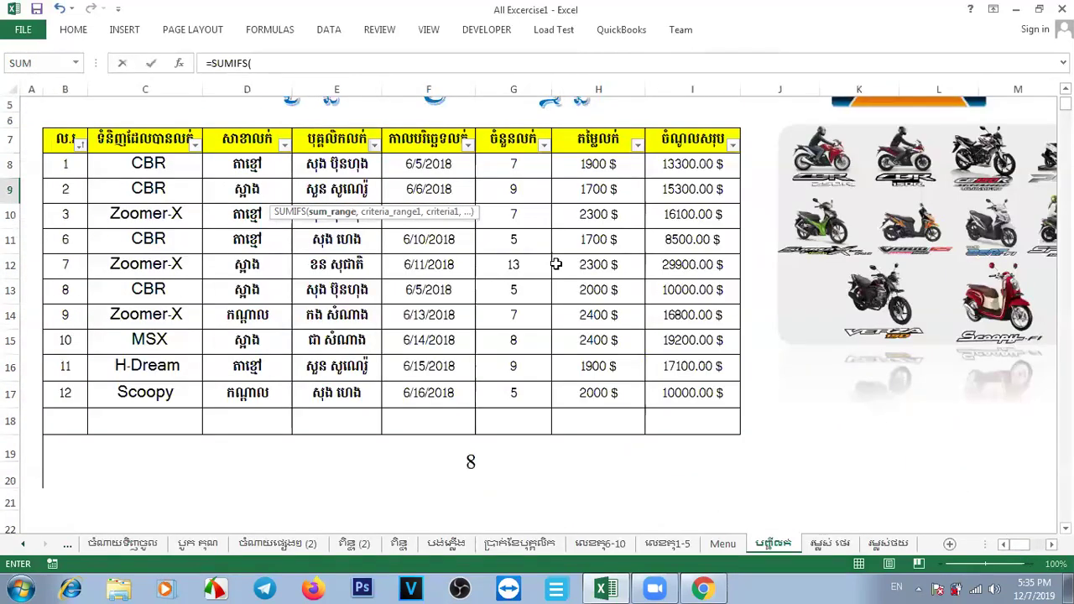
drag(514, 163, 521, 392)
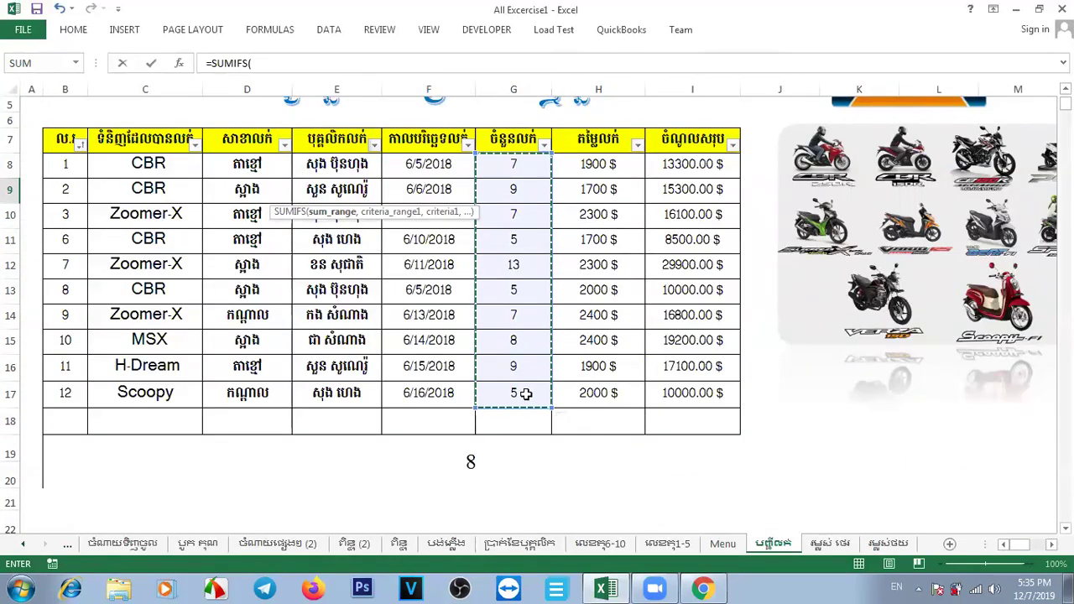
key(F4)
text(,)
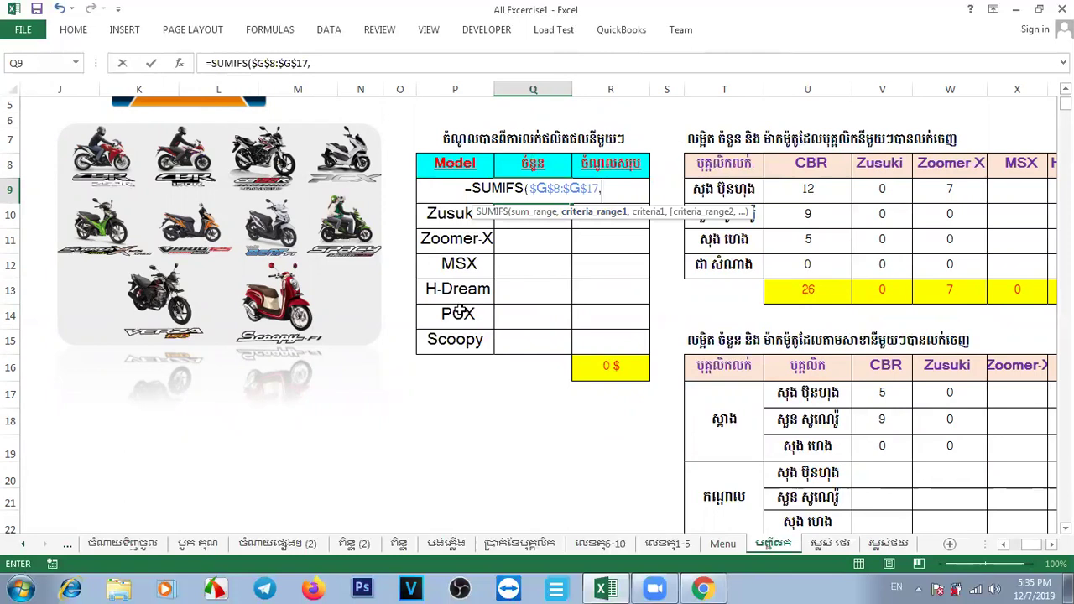
Step: Complete the Q9 formula with criteria range $C$8:$C$17 and criterion P9
drag(1036, 548, 1011, 546)
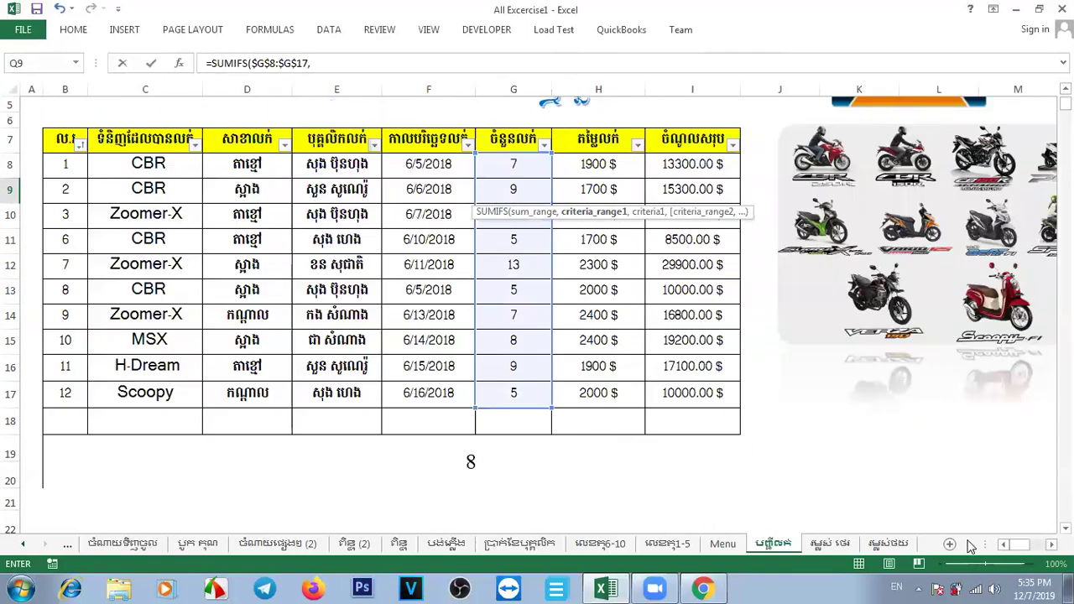
drag(139, 164, 167, 395)
key(F4)
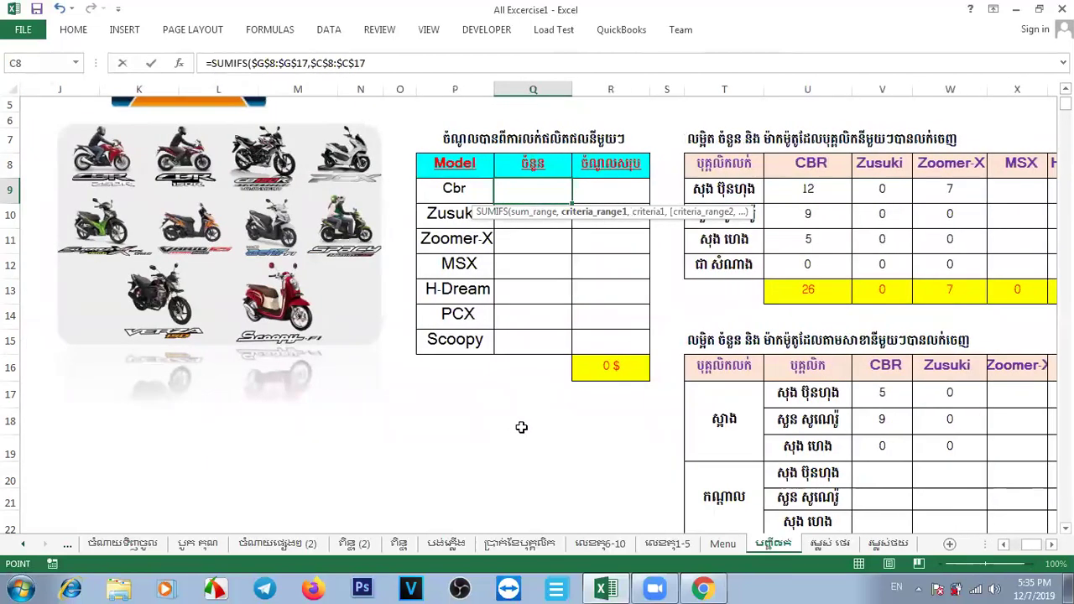
text(,)
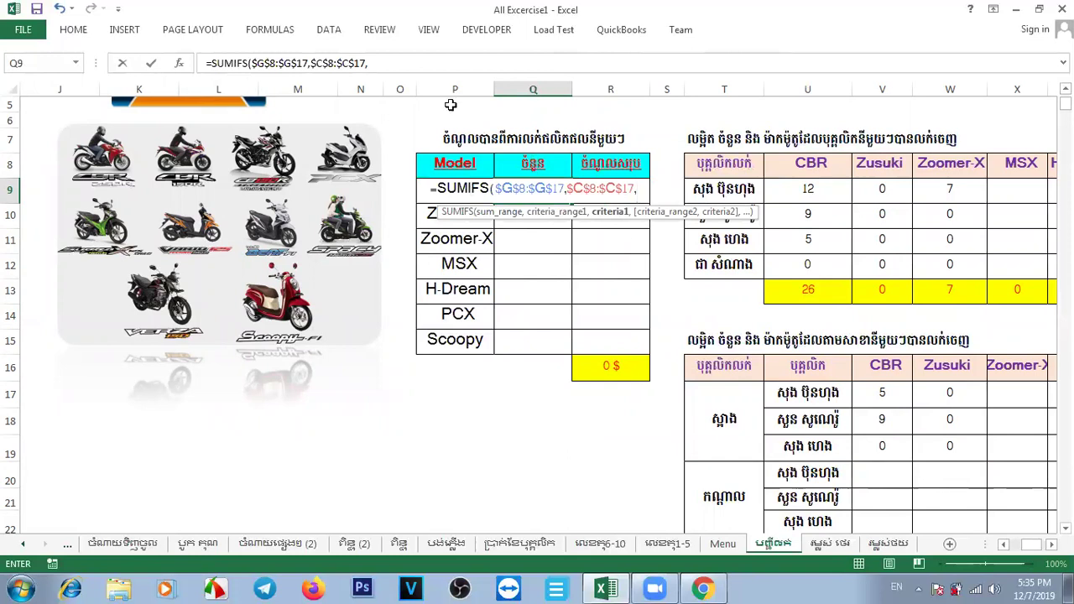
text(p9)
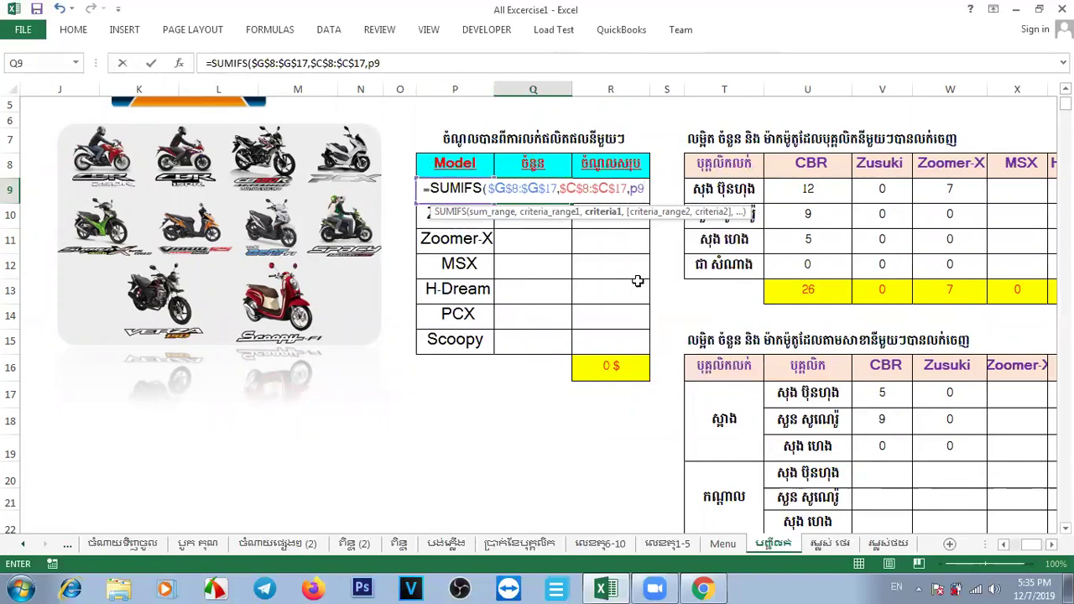
key(Return)
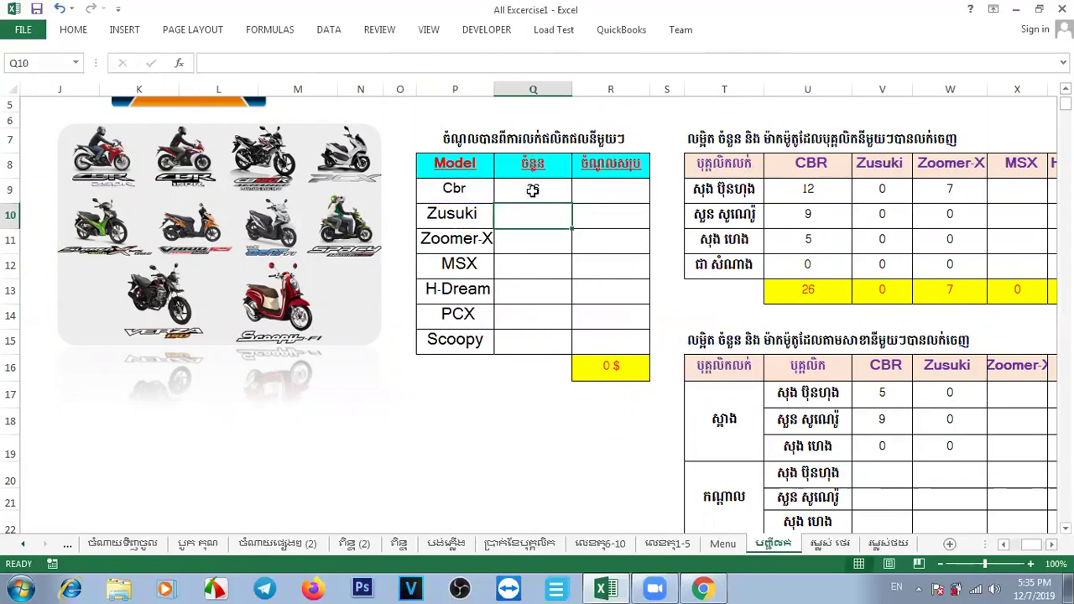
Step: Fill the Q9 quantity formula down to Q15 for all remaining models
click(533, 189)
drag(571, 204, 573, 352)
drag(540, 242, 525, 377)
click(524, 415)
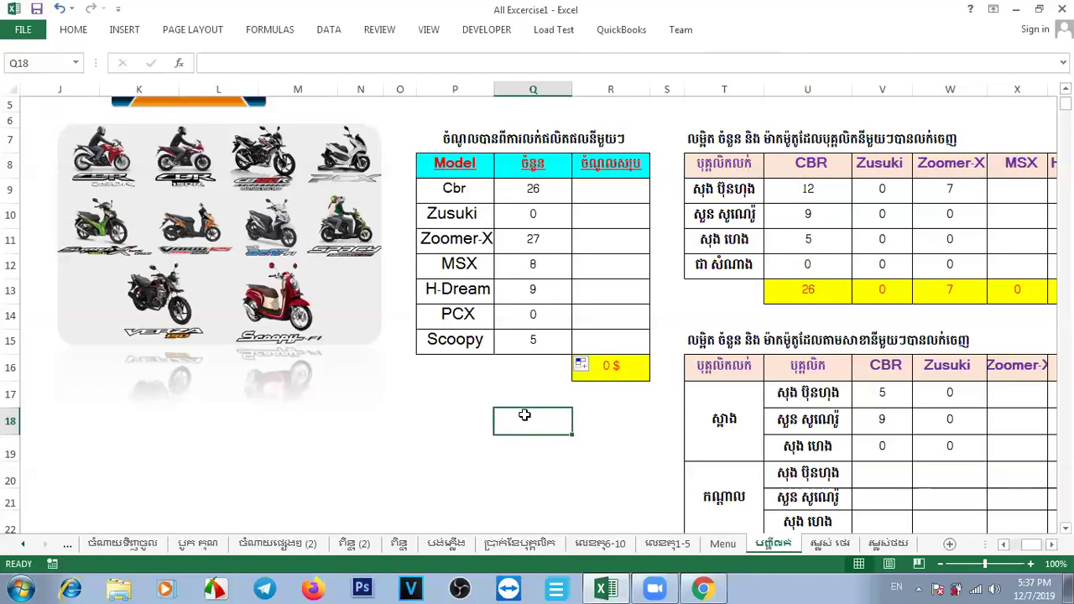
Step: Look over the totals row and invoice on the 6-10 and 1-5 table sheets, returning to the sales sheet
click(1003, 546)
click(1003, 545)
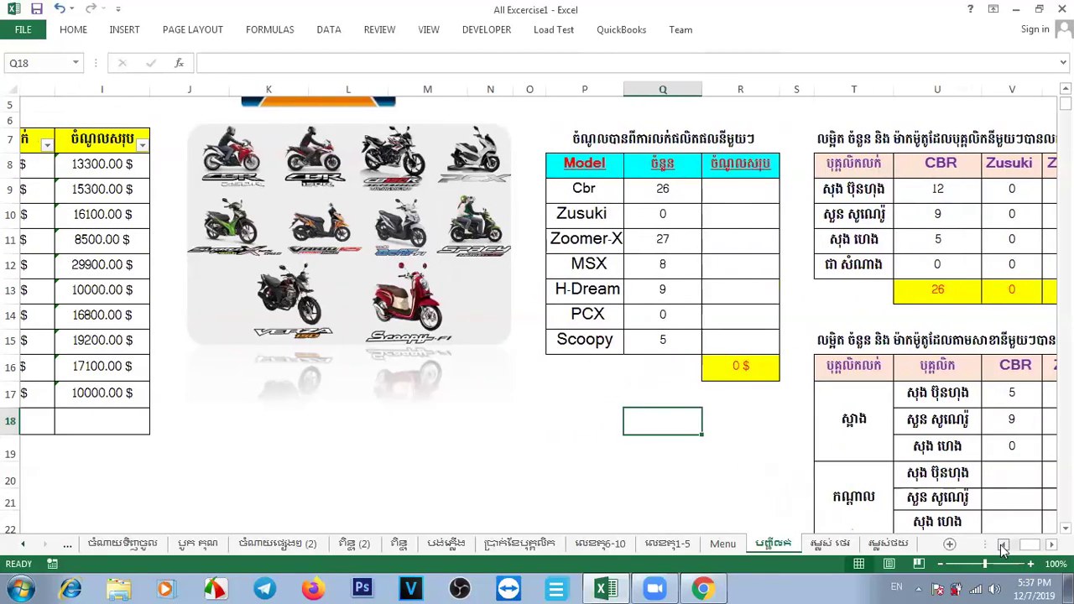
click(1003, 546)
click(1003, 545)
click(612, 546)
mouse_move(1064, 118)
mouse_down()
mouse_move(1064, 379)
mouse_move(1064, 117)
mouse_up()
click(63, 150)
drag(63, 150, 496, 147)
click(674, 266)
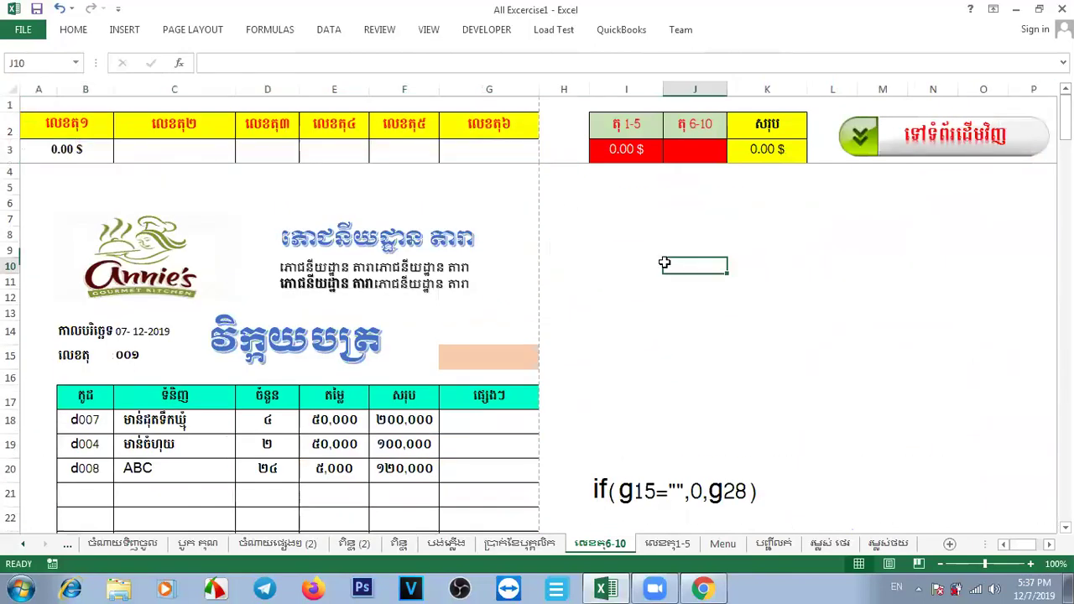
click(625, 153)
click(629, 294)
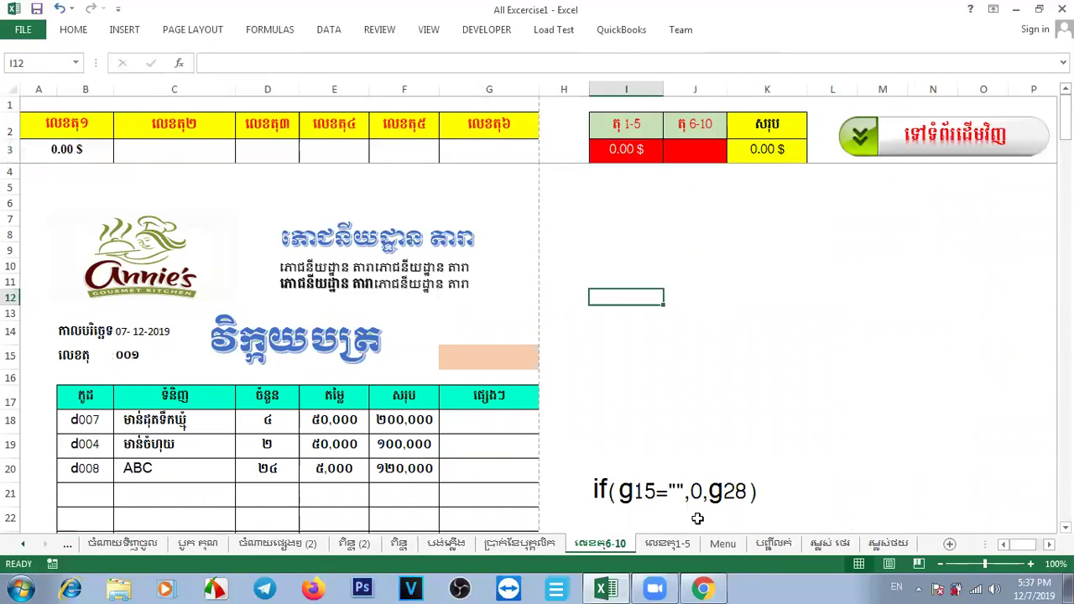
click(669, 544)
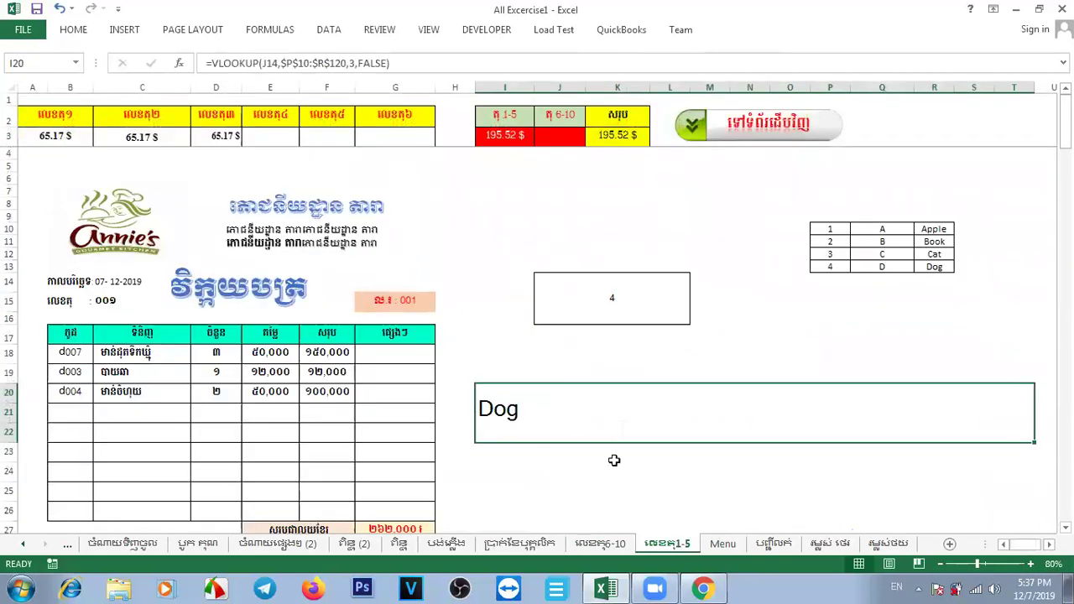
click(723, 546)
click(760, 547)
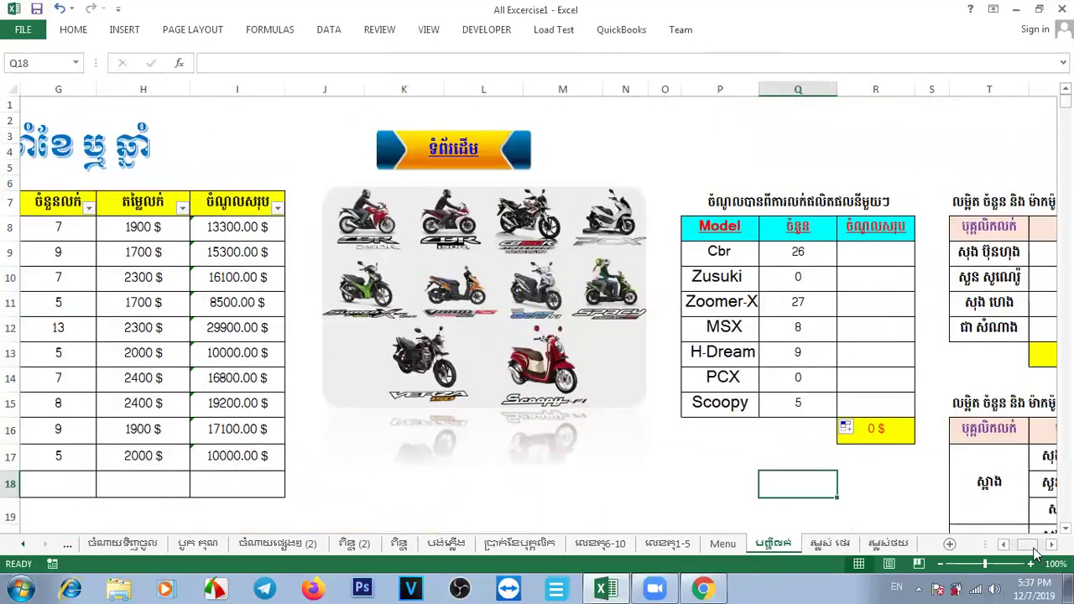
Step: Review the model, branch, salesperson and date entries of the sales list in rows 8 to 14
drag(1033, 545, 1016, 544)
click(140, 256)
click(151, 313)
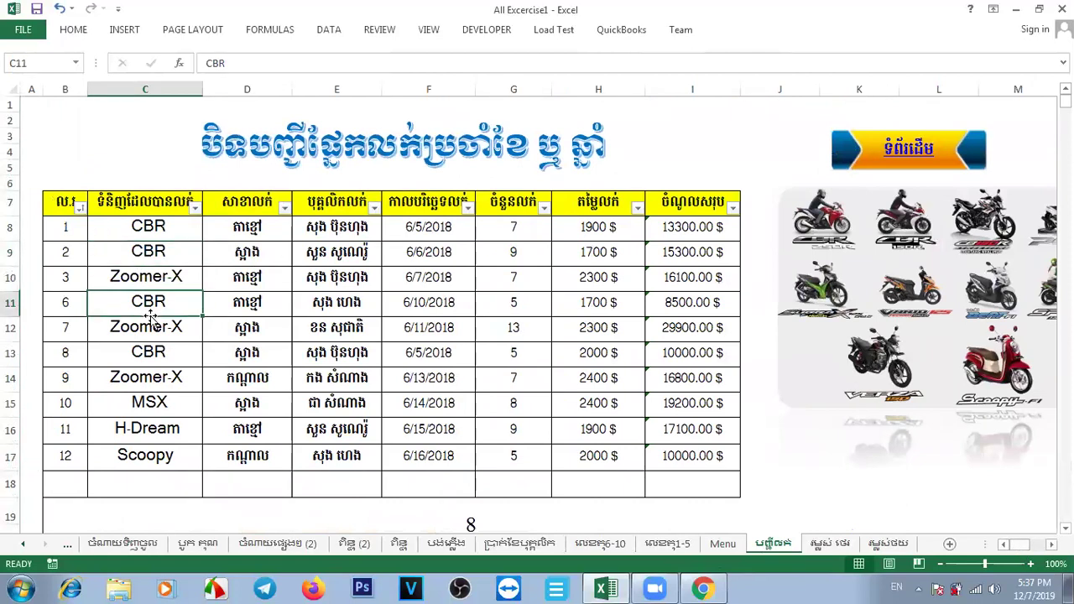
click(269, 301)
click(352, 302)
click(453, 304)
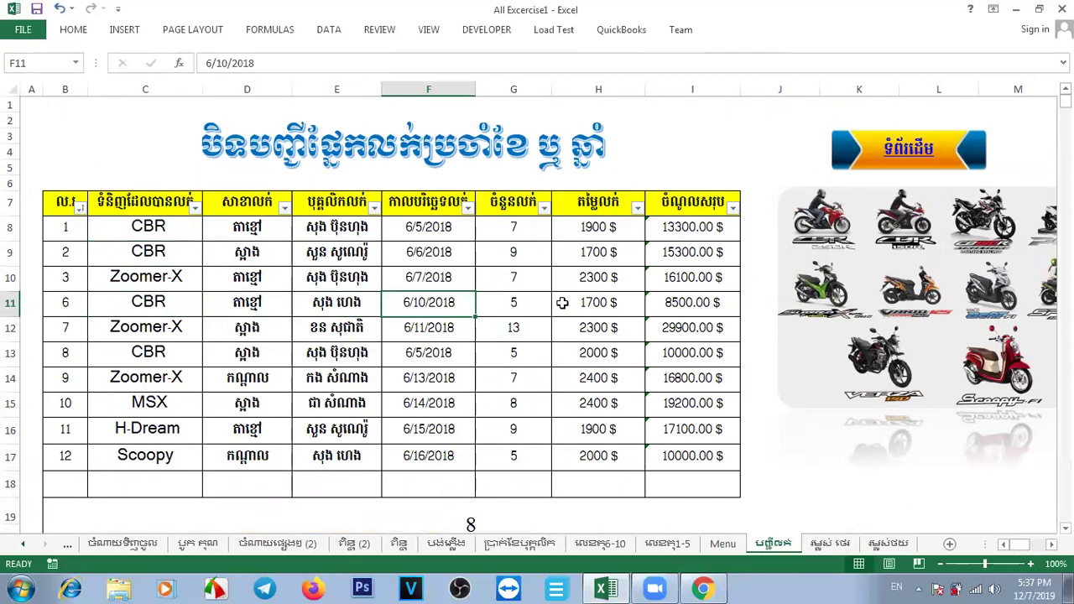
click(423, 235)
click(328, 235)
click(244, 237)
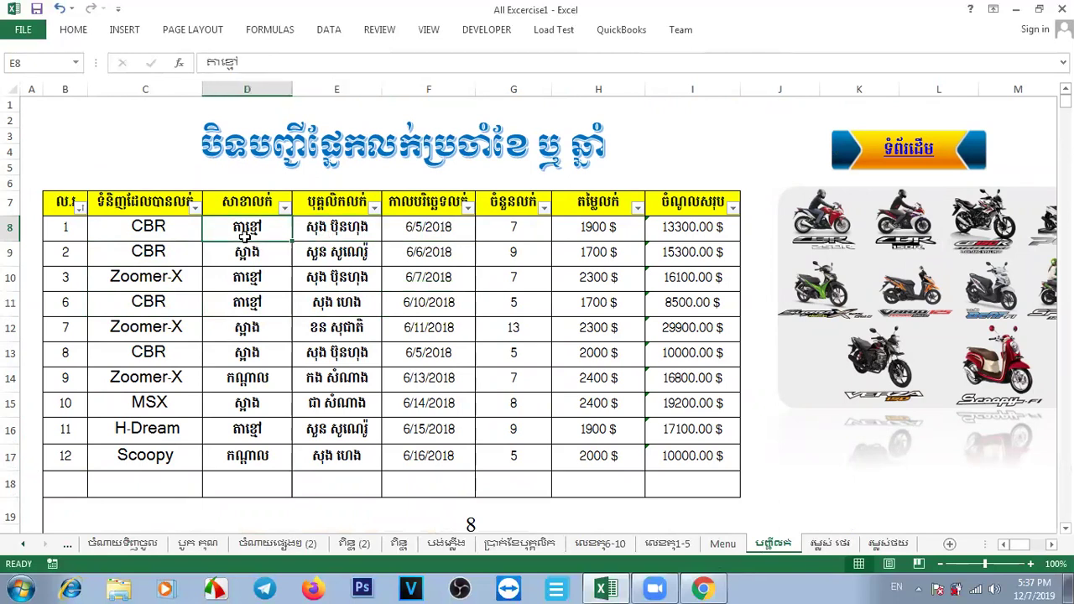
click(163, 232)
click(171, 271)
click(234, 283)
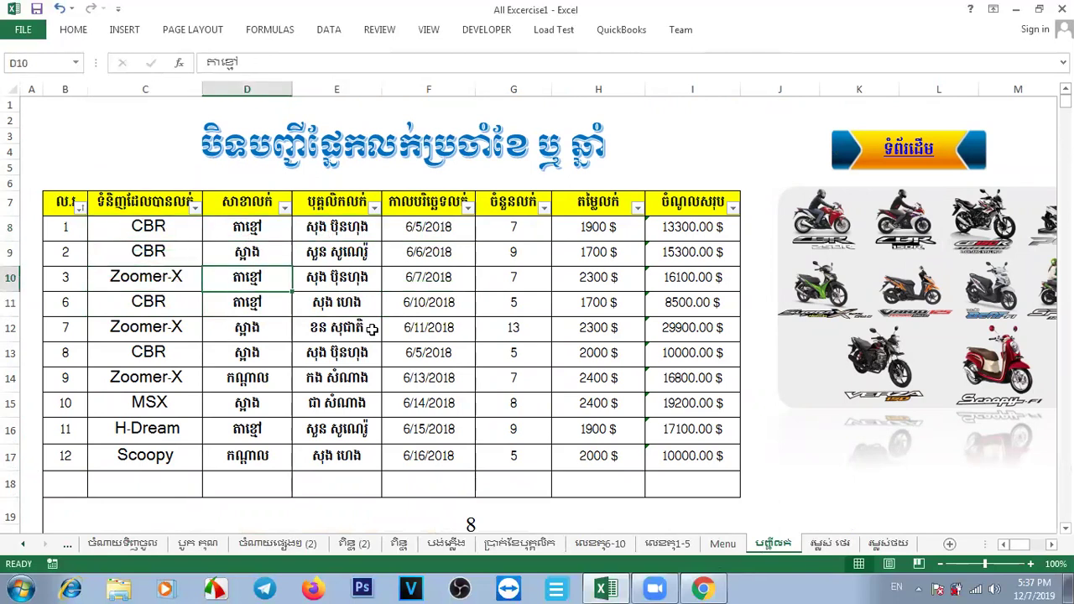
click(376, 376)
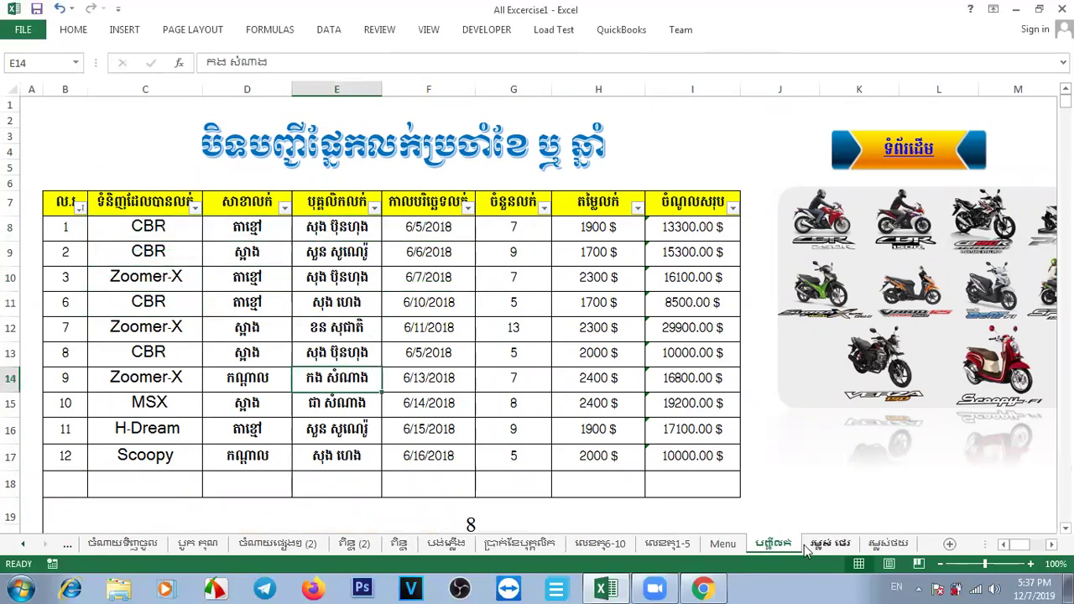
Step: Examine the models and their SUMIFS quantities in P9:Q15 of the model table
drag(1017, 544, 1036, 544)
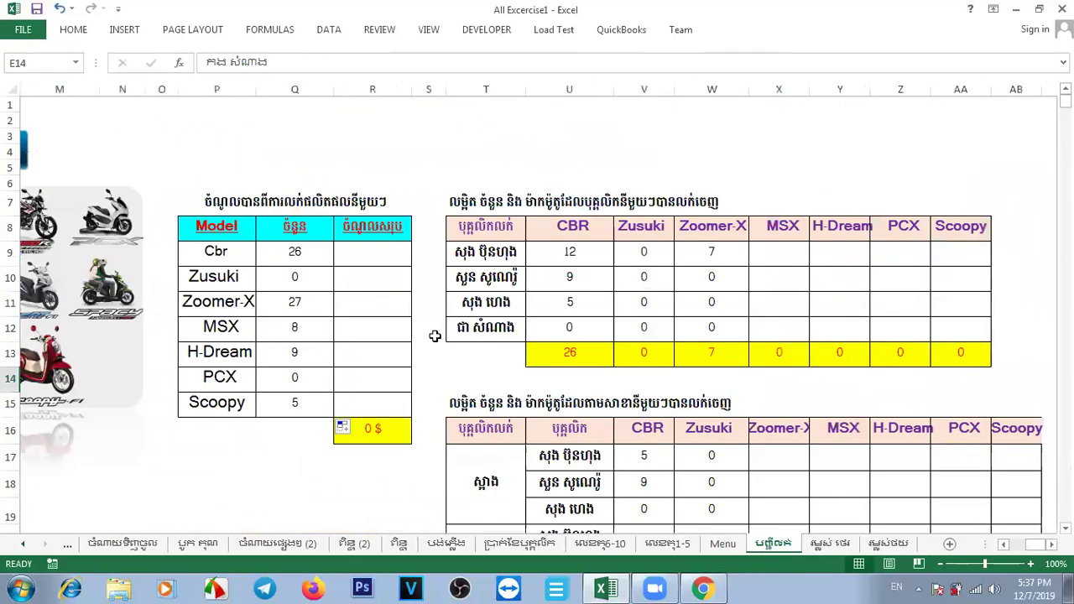
click(217, 251)
click(281, 255)
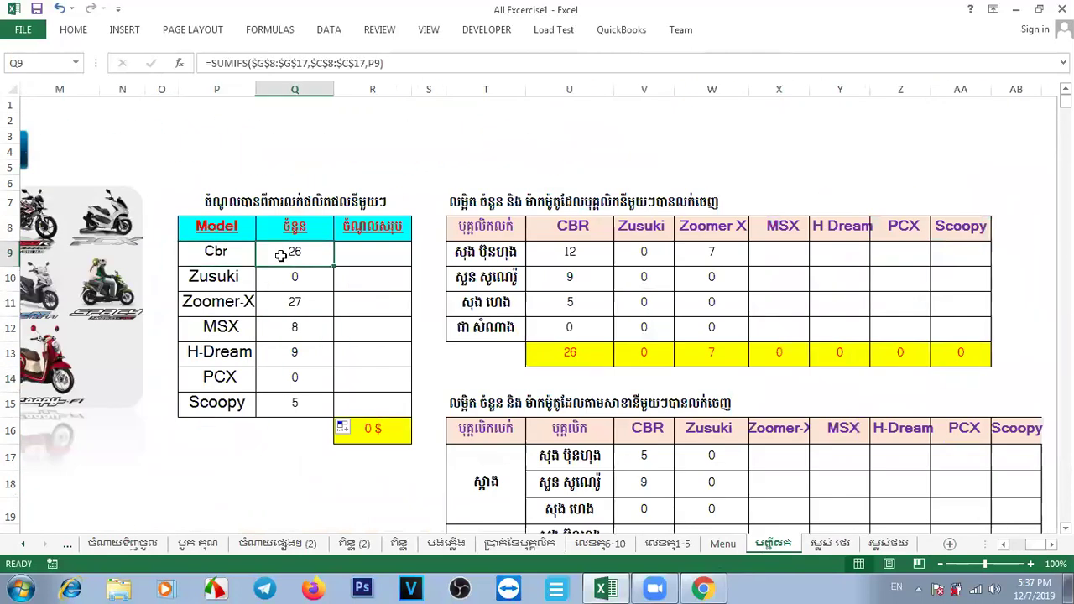
click(216, 276)
click(216, 304)
click(290, 304)
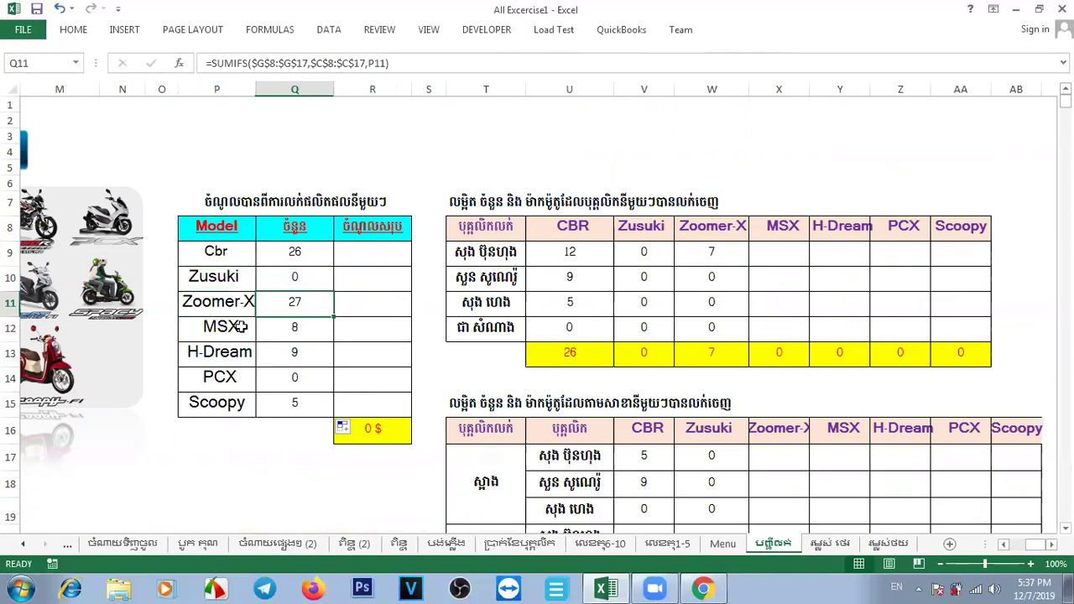
click(240, 327)
click(304, 327)
click(218, 352)
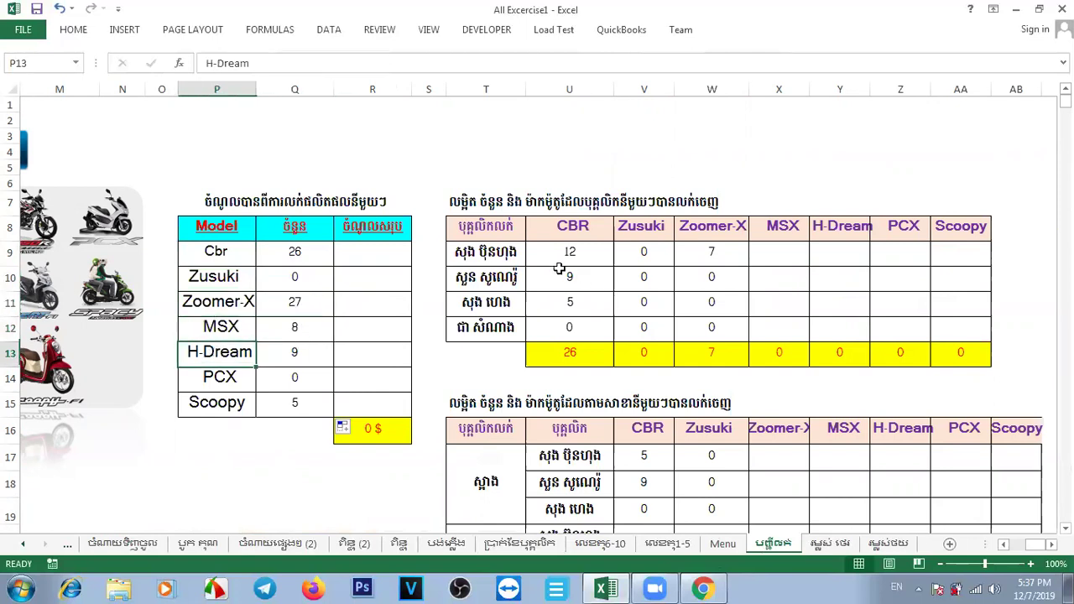
drag(294, 254, 307, 421)
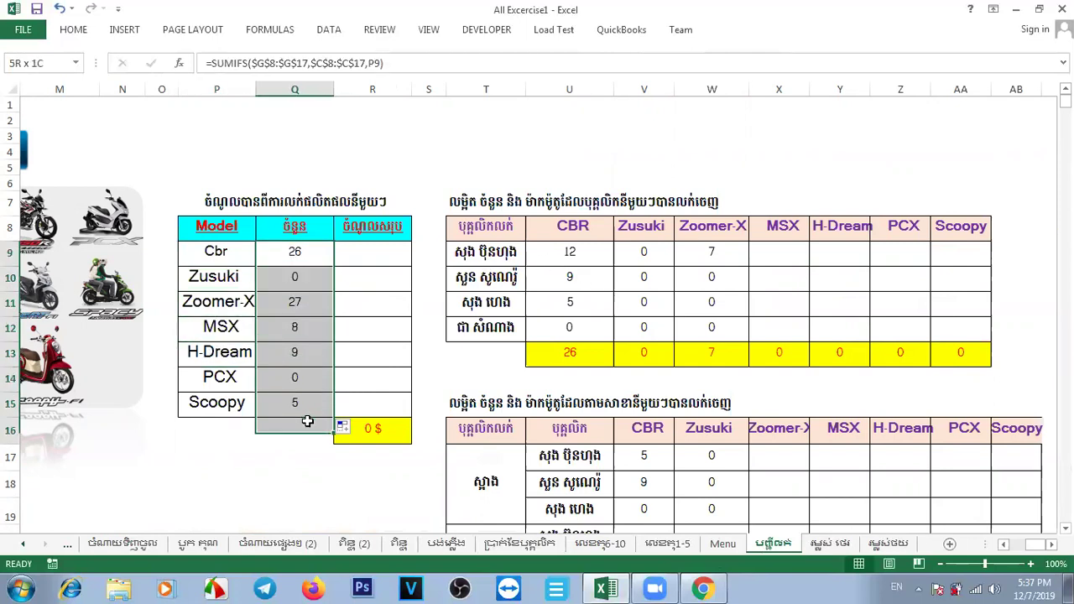
click(216, 485)
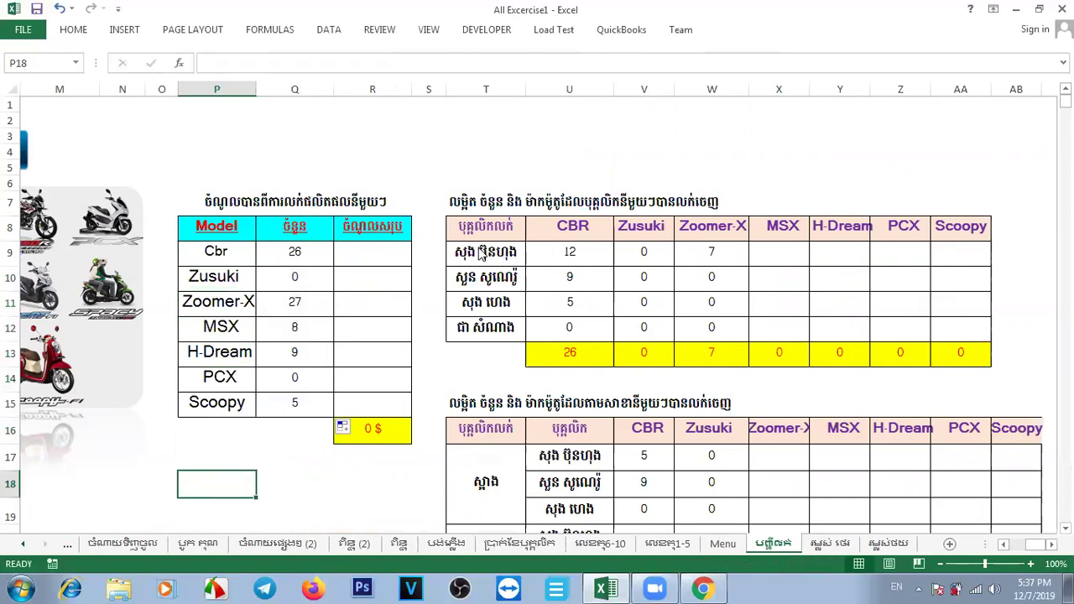
Step: Inspect the CBR, Zusuki and Zoomer-X formulas in rows 9 and 10 of the salesperson table
click(558, 256)
click(629, 251)
click(711, 248)
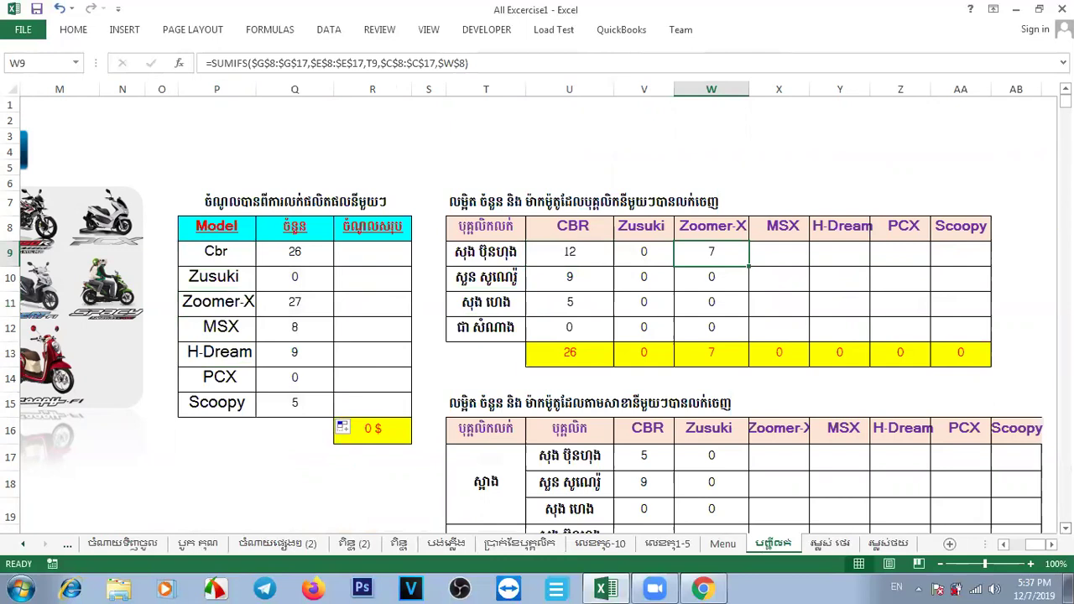
scroll(648, 289, down, 2)
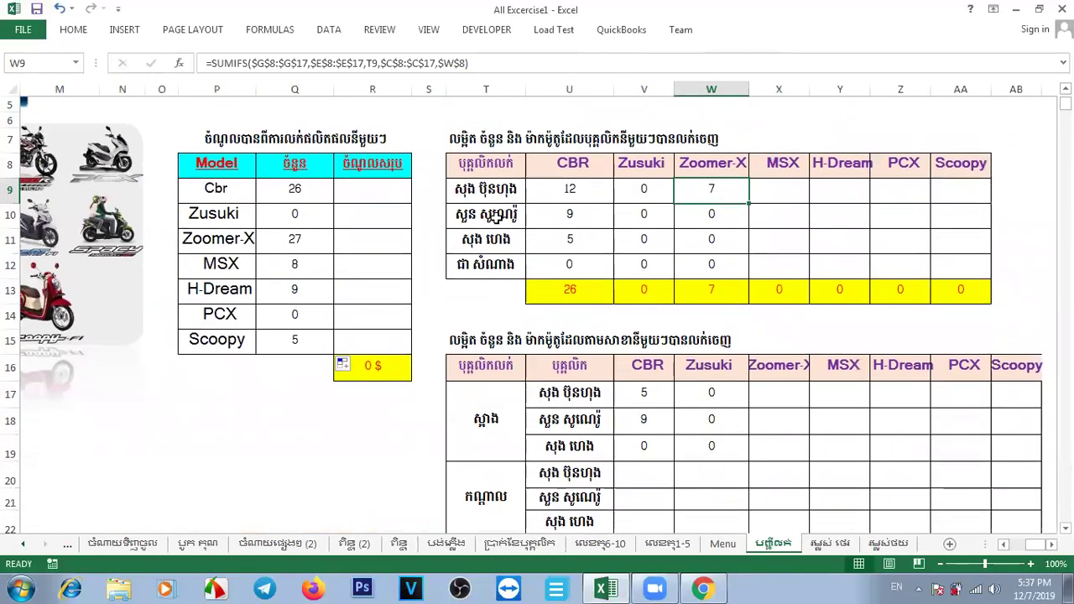
click(553, 215)
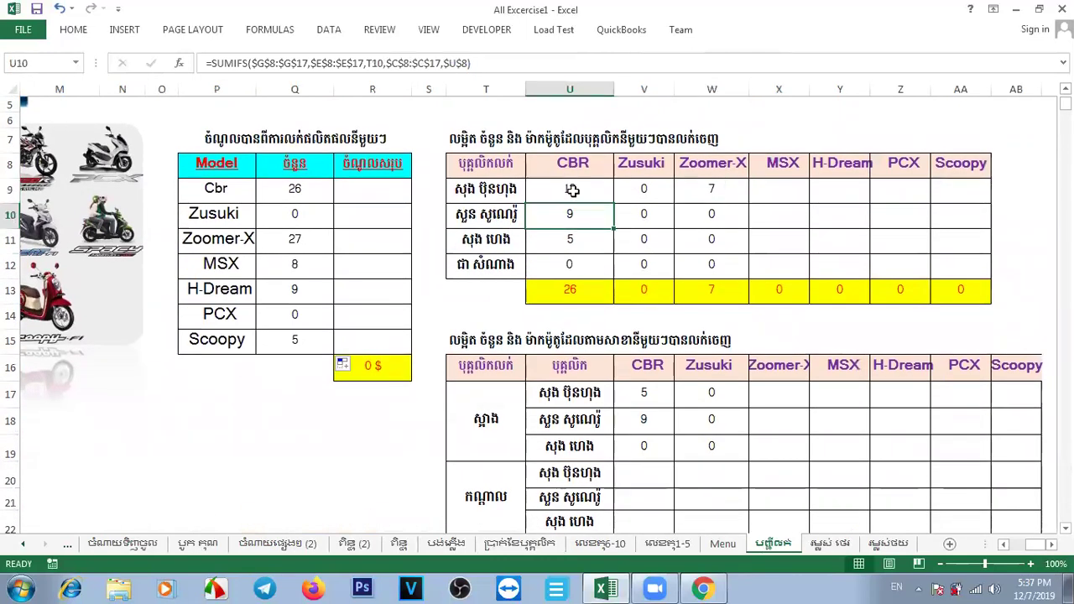
click(571, 186)
click(660, 220)
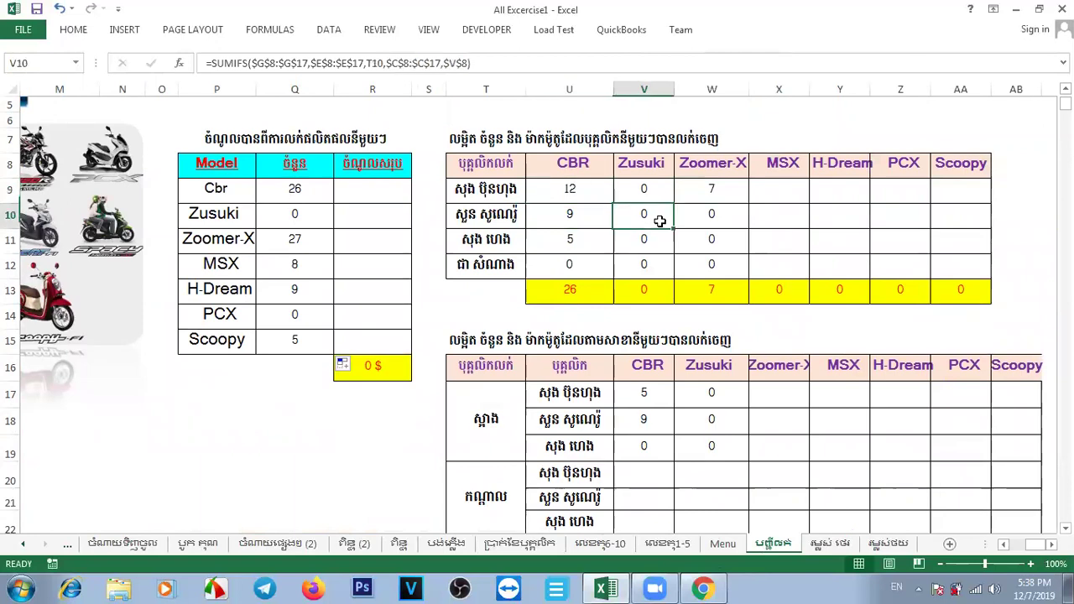
click(711, 219)
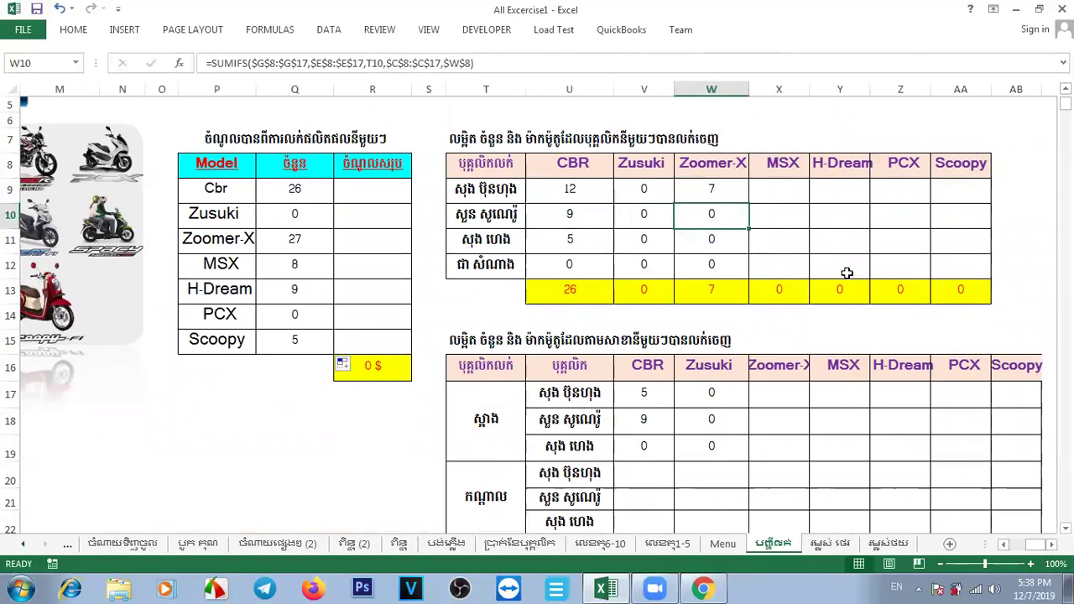
Step: Examine the branch table in rows 16 to 25, including the first branch in T17 and cell W20
scroll(847, 273, down, 1)
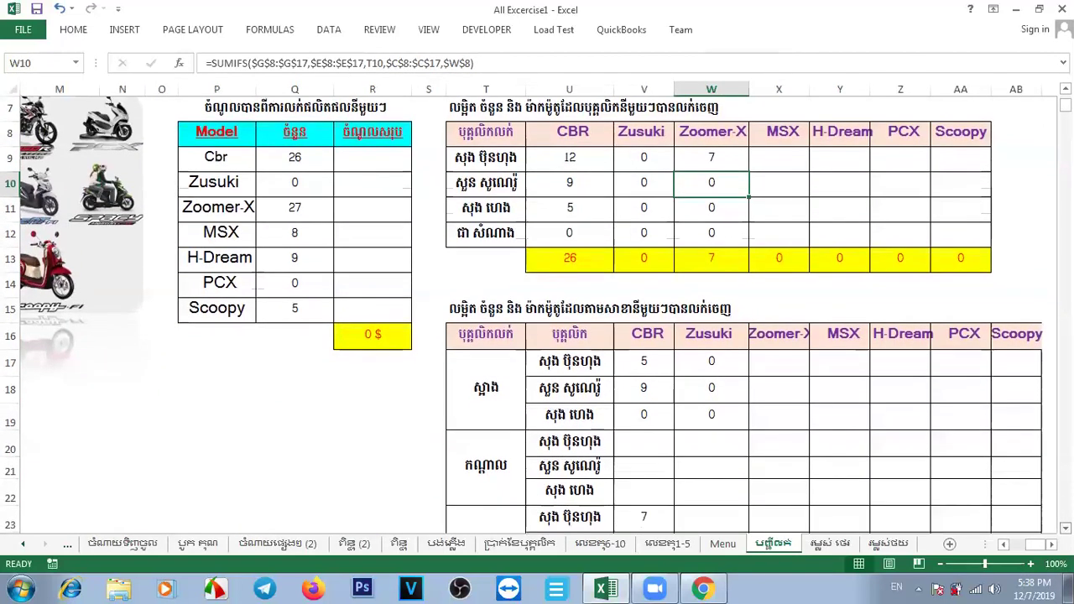
scroll(756, 311, down, 2)
click(512, 277)
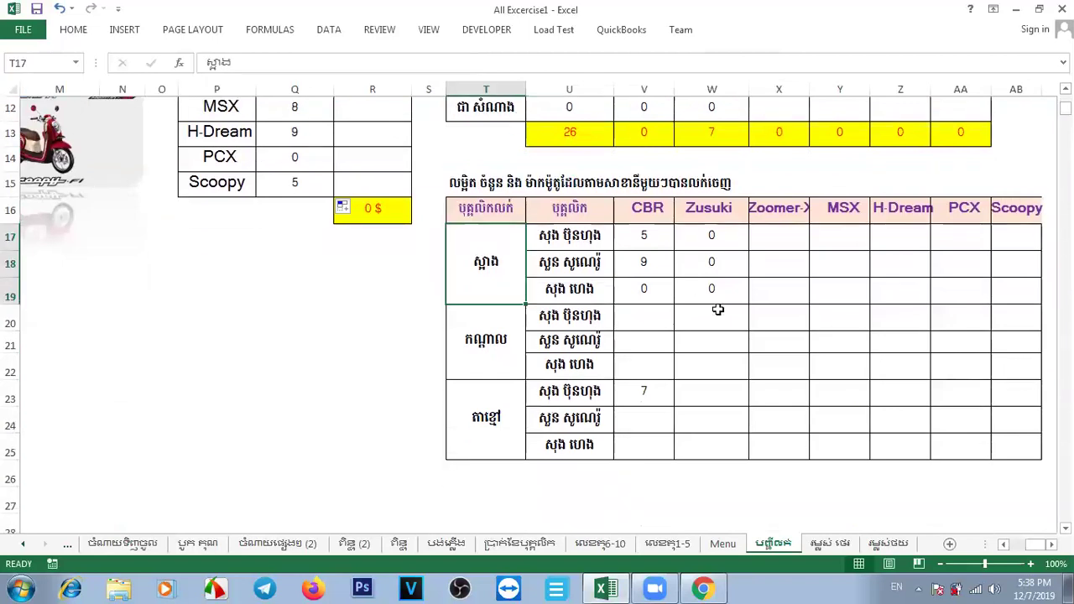
click(714, 316)
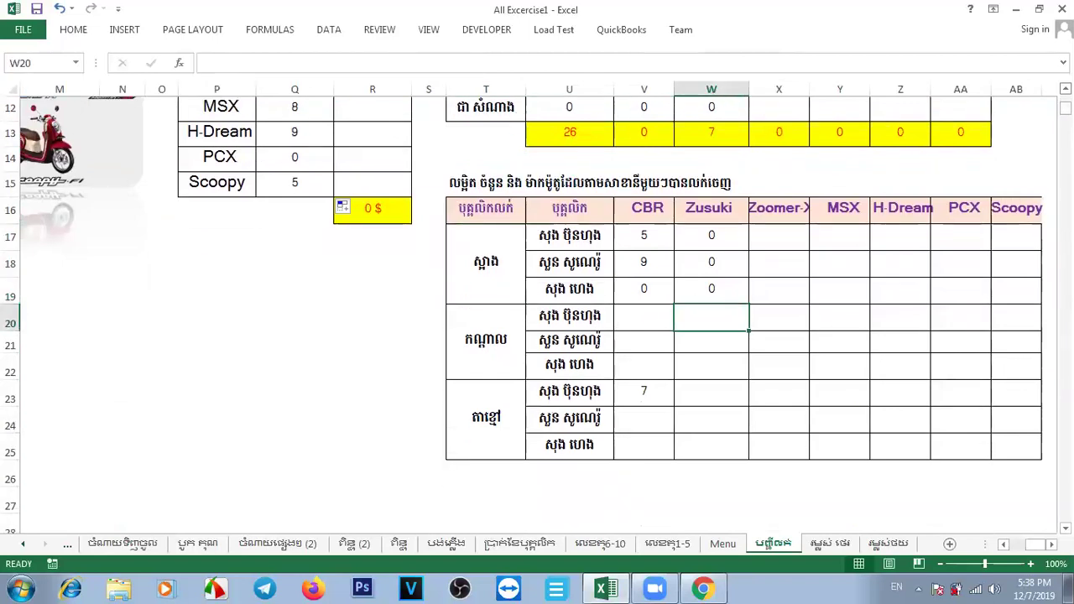
Step: Compare the two loan repayment sheets, រម្លស់ ថេរ and រម្លស់ថយ, that follow the sales sheet
scroll(713, 317, up, 1)
scroll(537, 311, up, 3)
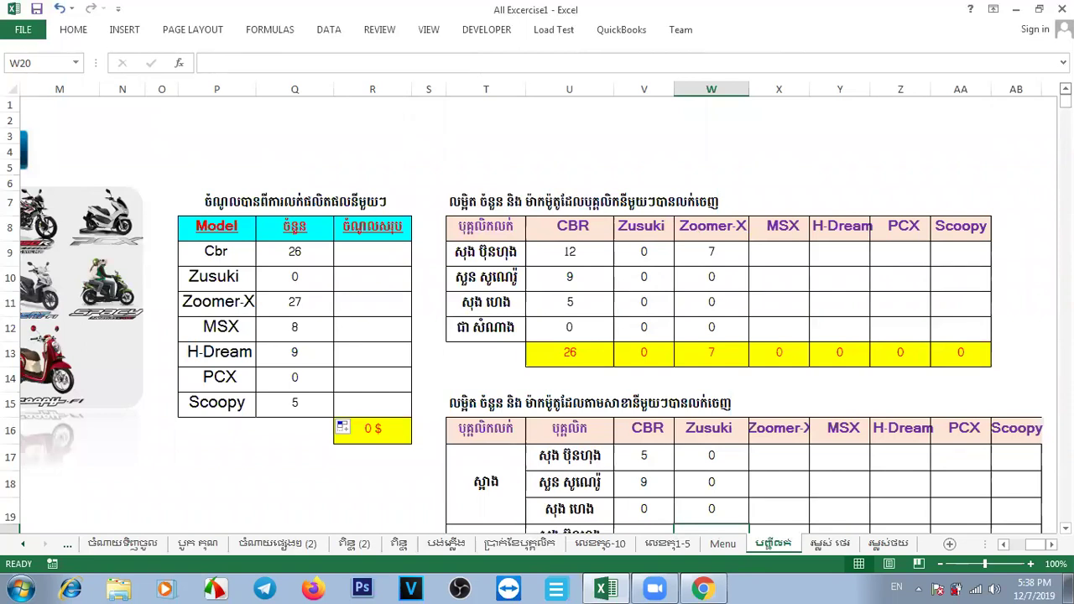
click(833, 544)
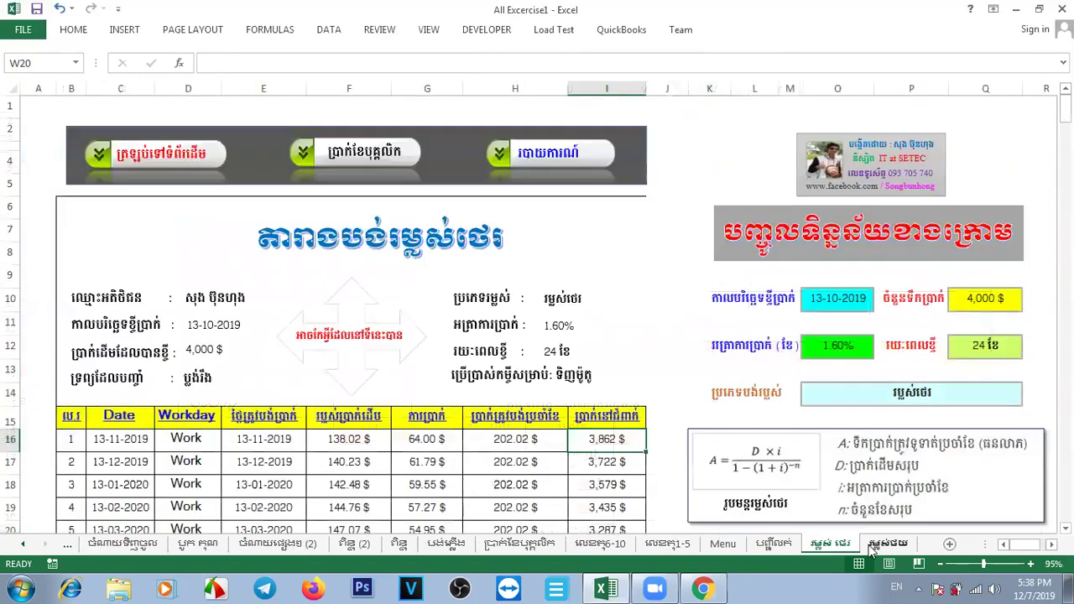
click(889, 545)
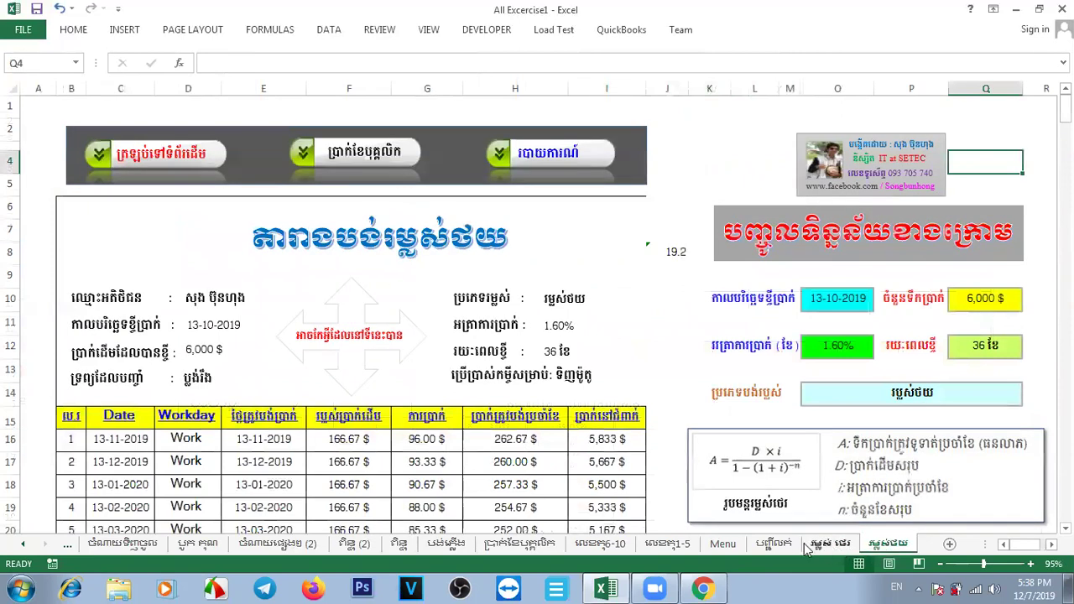
click(830, 546)
click(889, 545)
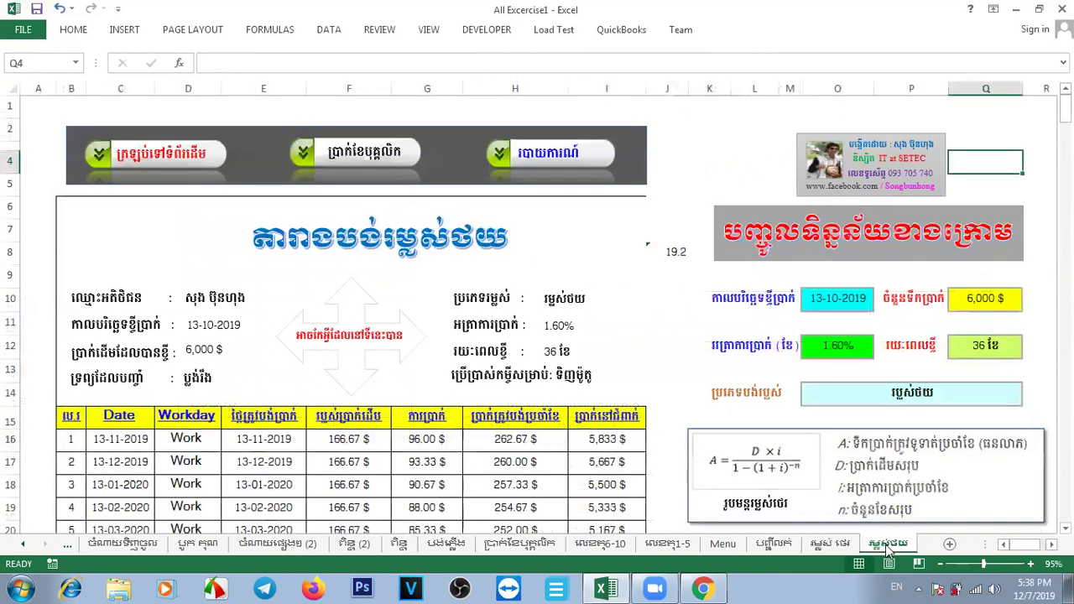
click(825, 545)
Step: Return to the motorcycle sales sheet and show the sales list from its first column and title row
click(780, 544)
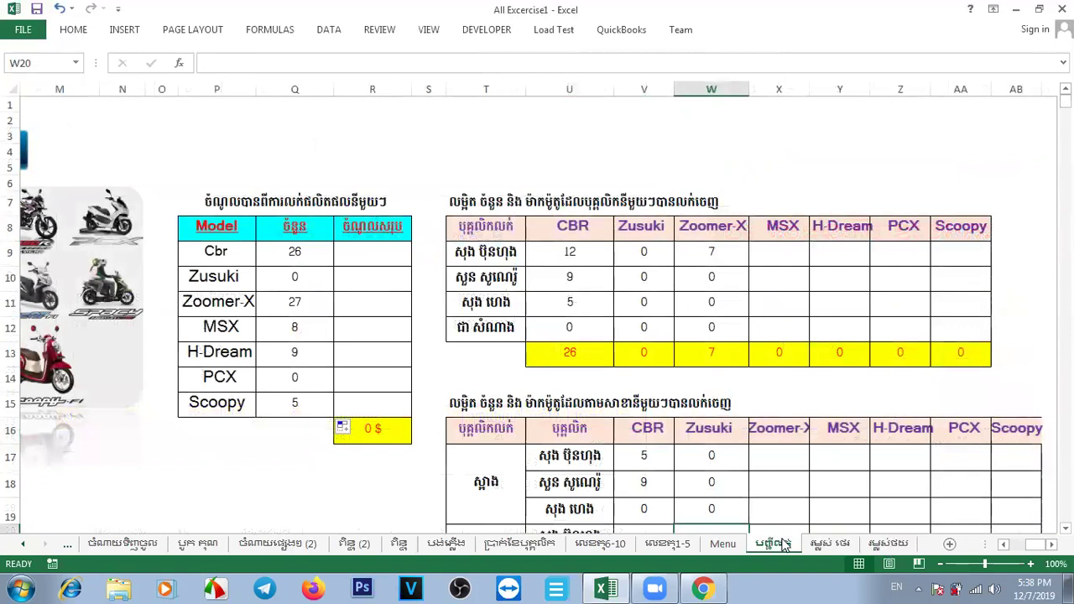
drag(1034, 547, 1019, 549)
mouse_move(1065, 101)
mouse_down()
mouse_move(1065, 114)
mouse_move(1066, 101)
mouse_up()
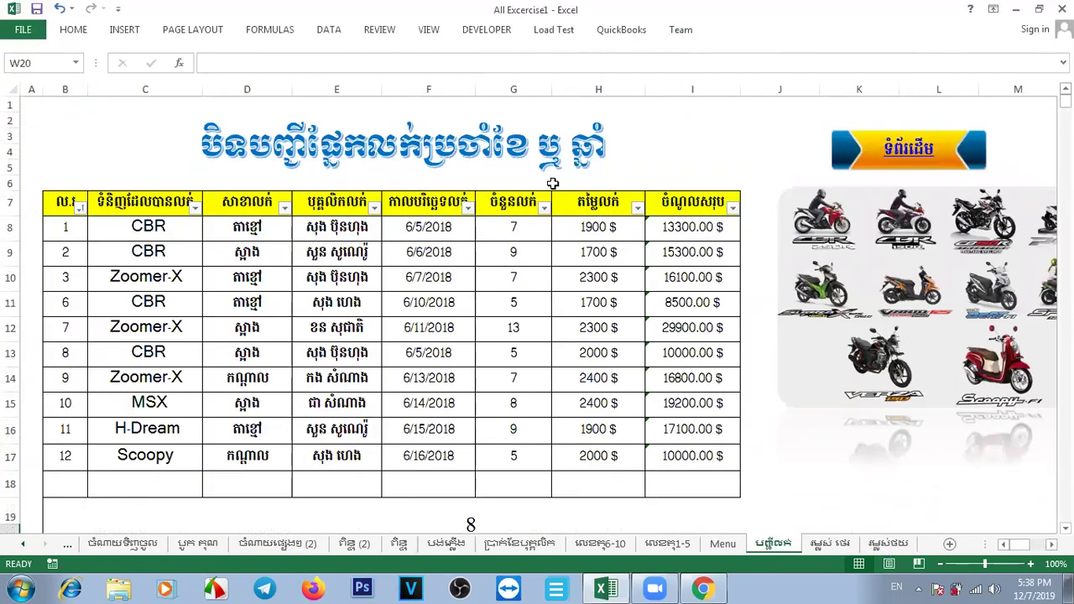